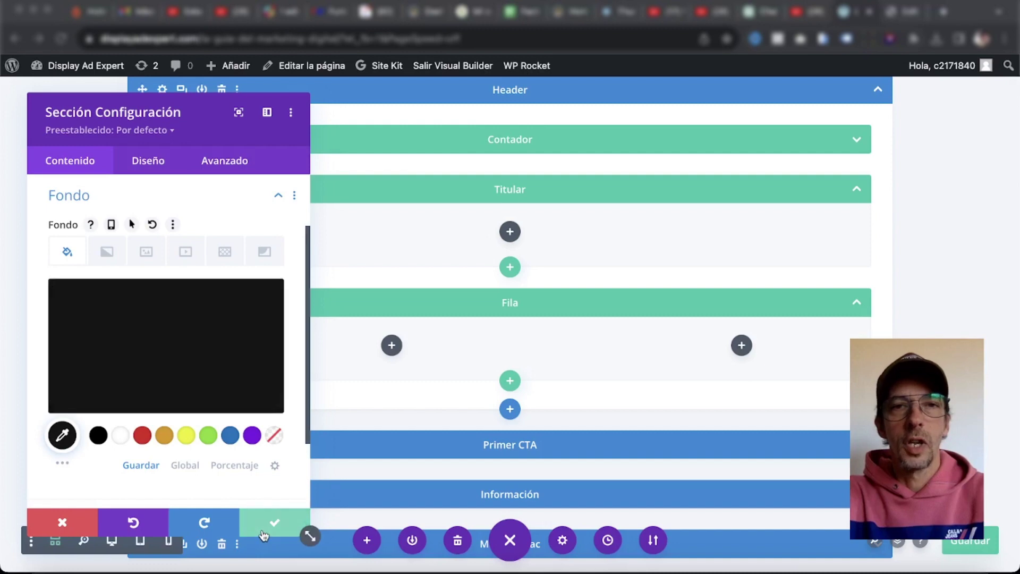
Save the Header section's background setting and copy the full two-line headline from the original landing page.
click(265, 528)
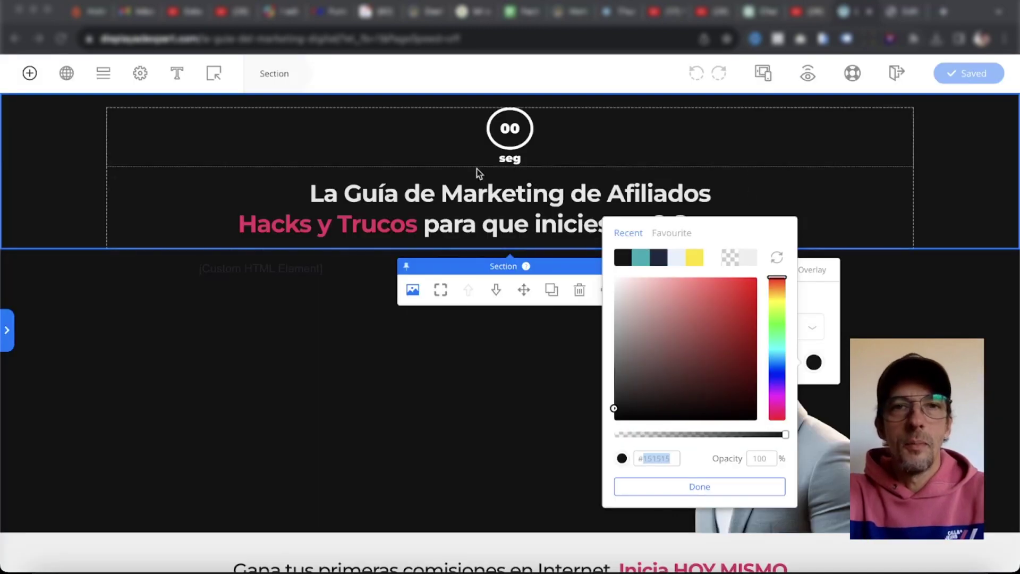
click(336, 193)
drag(296, 193, 847, 230)
key(super+c)
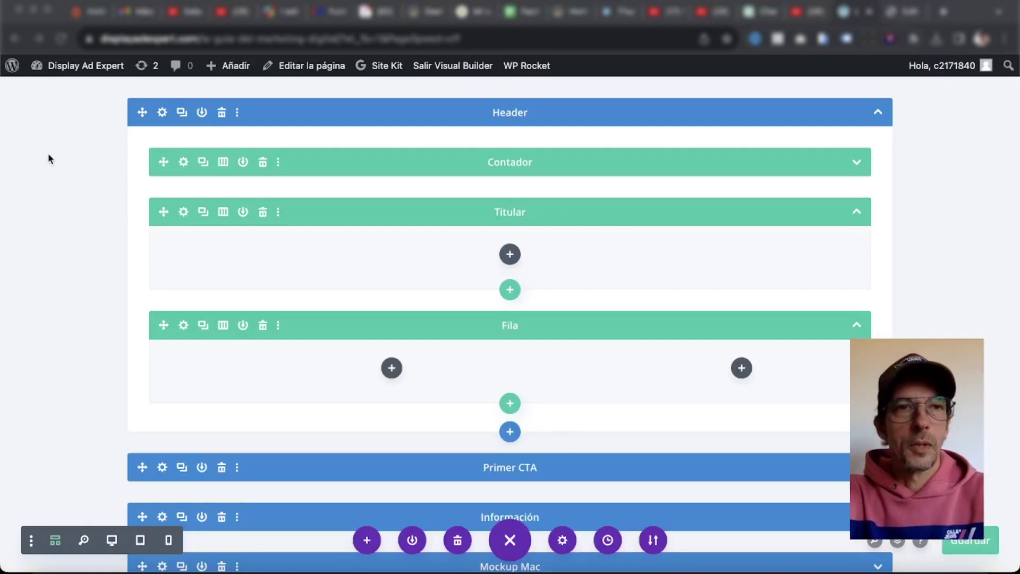
Insert a Texto module in the Titular row and paste the copied headline as its body.
click(510, 255)
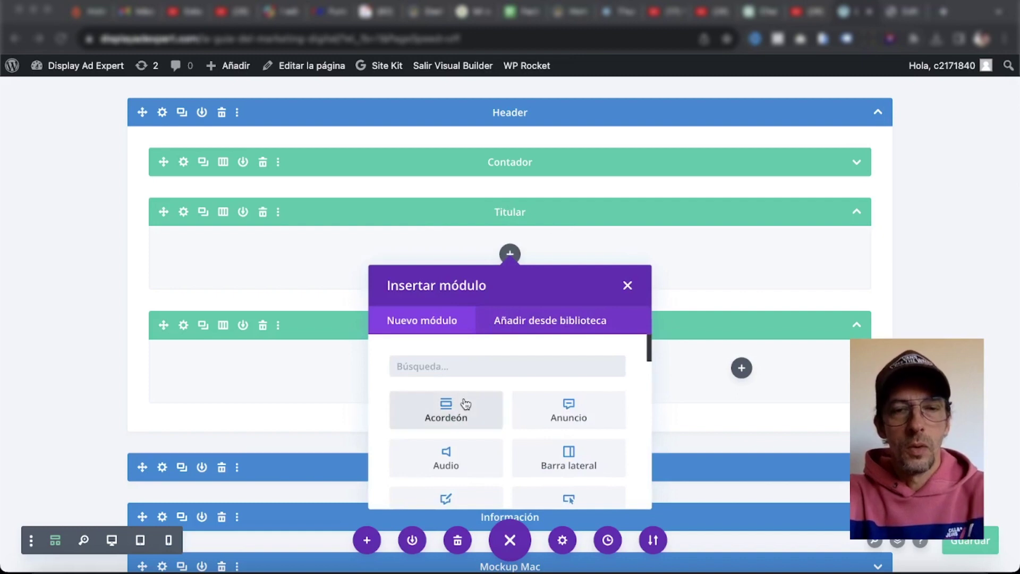
text(Te)
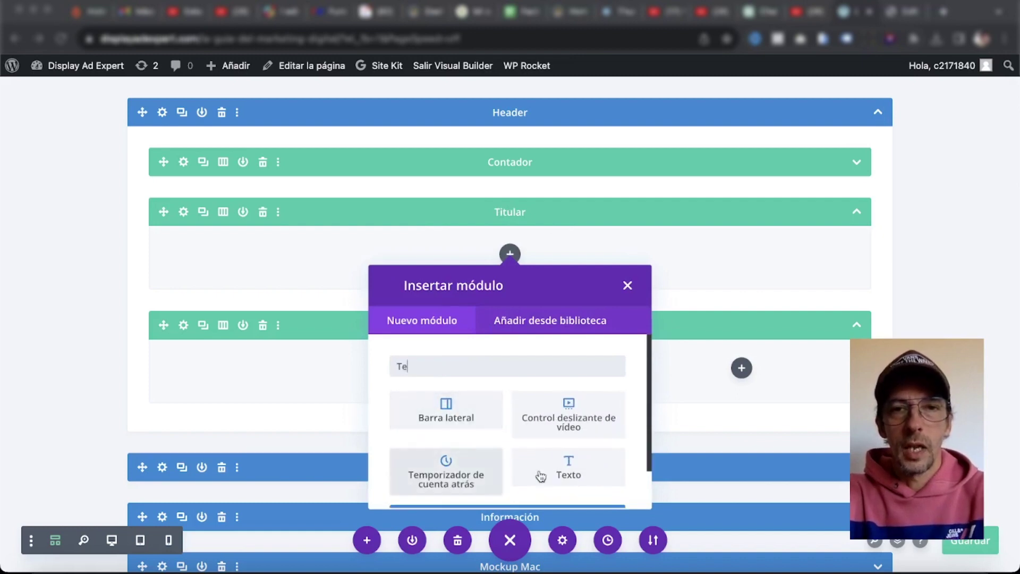
click(567, 467)
key(super+v)
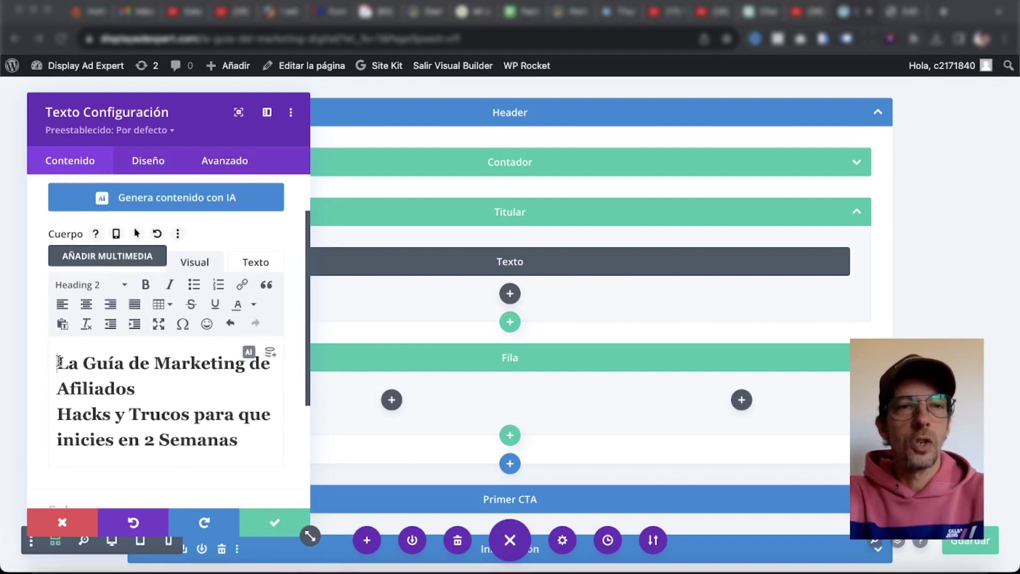
drag(58, 363, 265, 434)
click(246, 433)
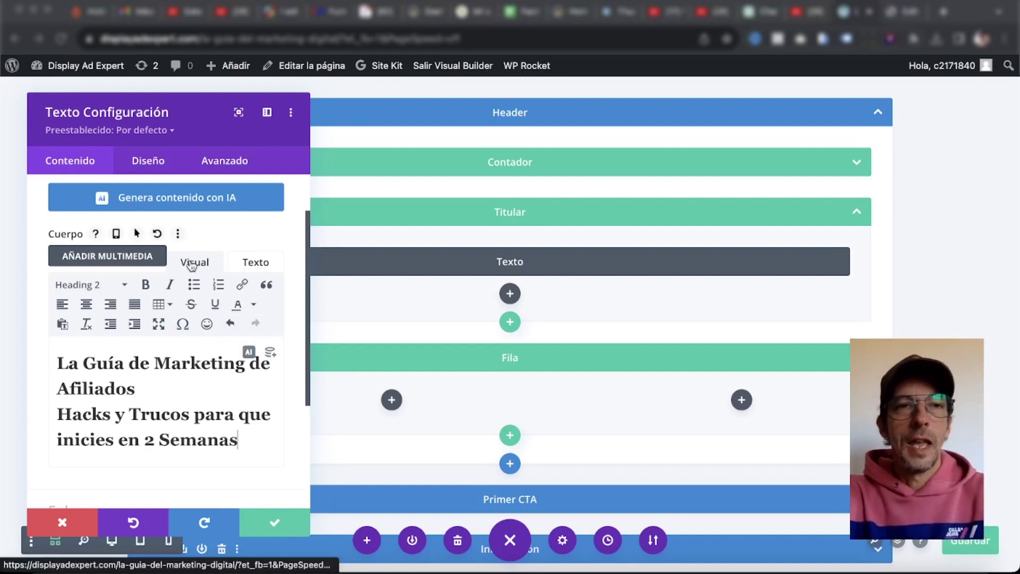
Remove all span tags from the headline's HTML code, keeping the h2 tags, and save the text module.
click(257, 267)
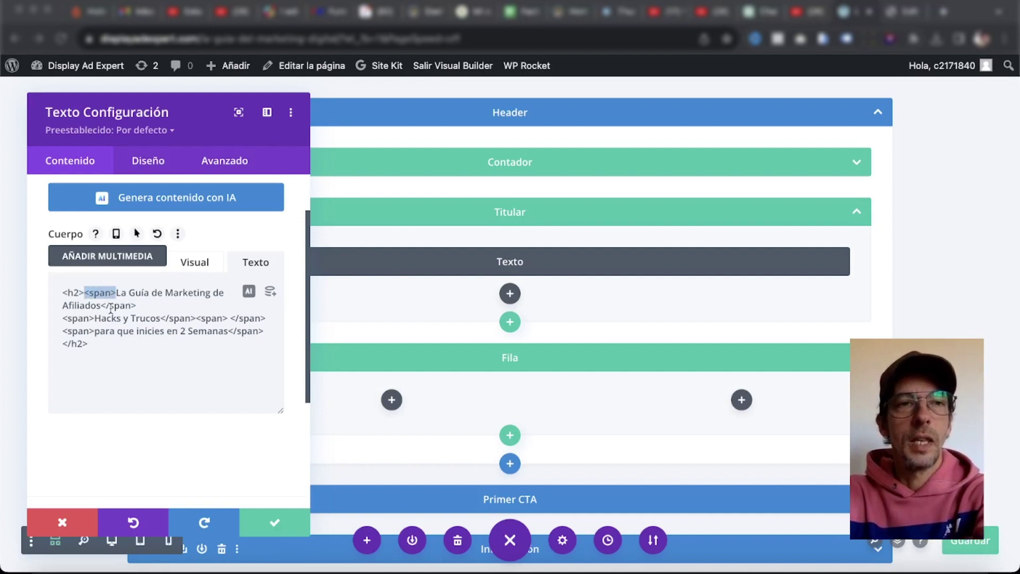
click(110, 311)
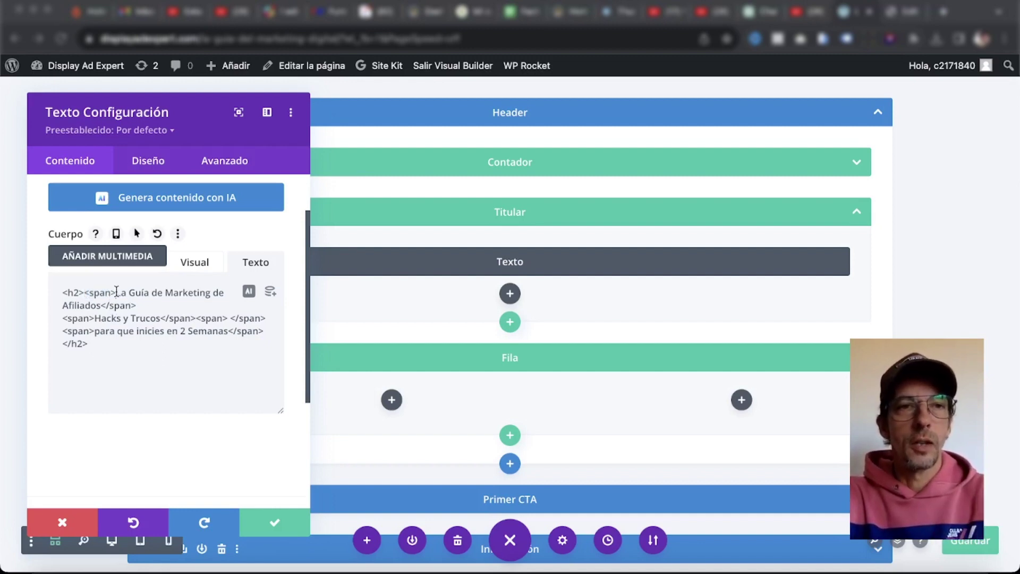
drag(116, 292, 82, 292)
key(BackSpace)
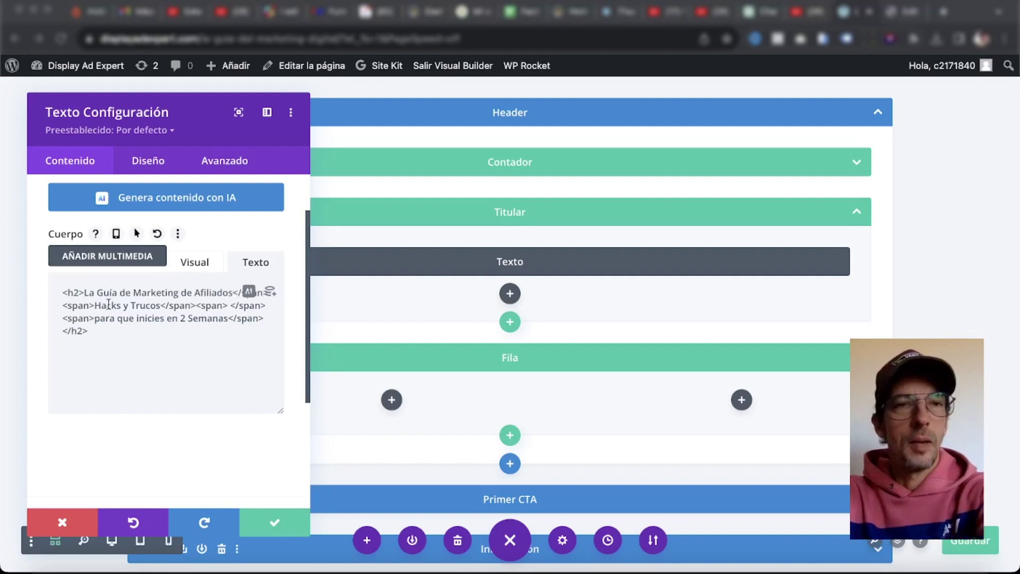
drag(94, 306, 62, 306)
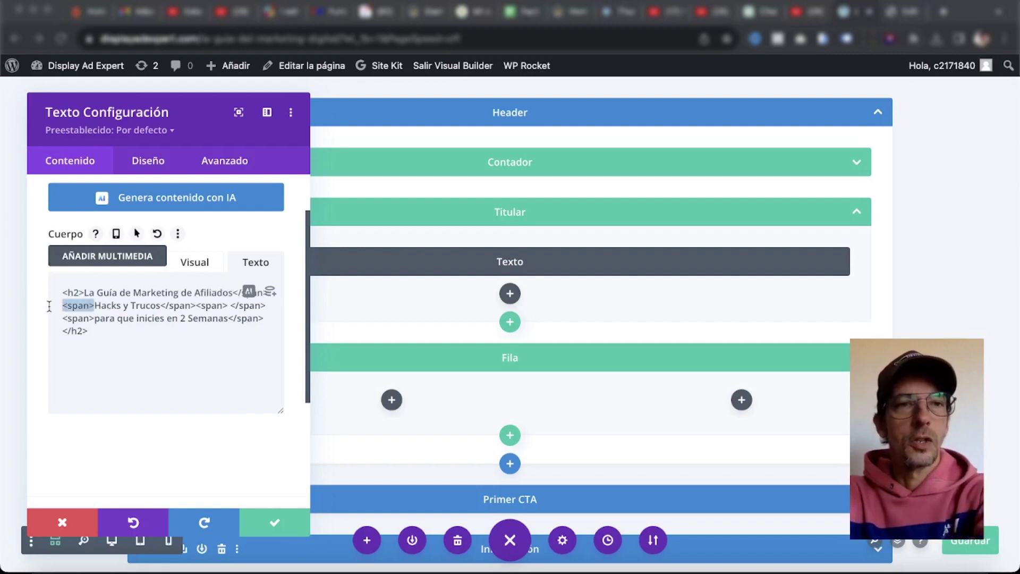
key(BackSpace)
key(BackSpace)
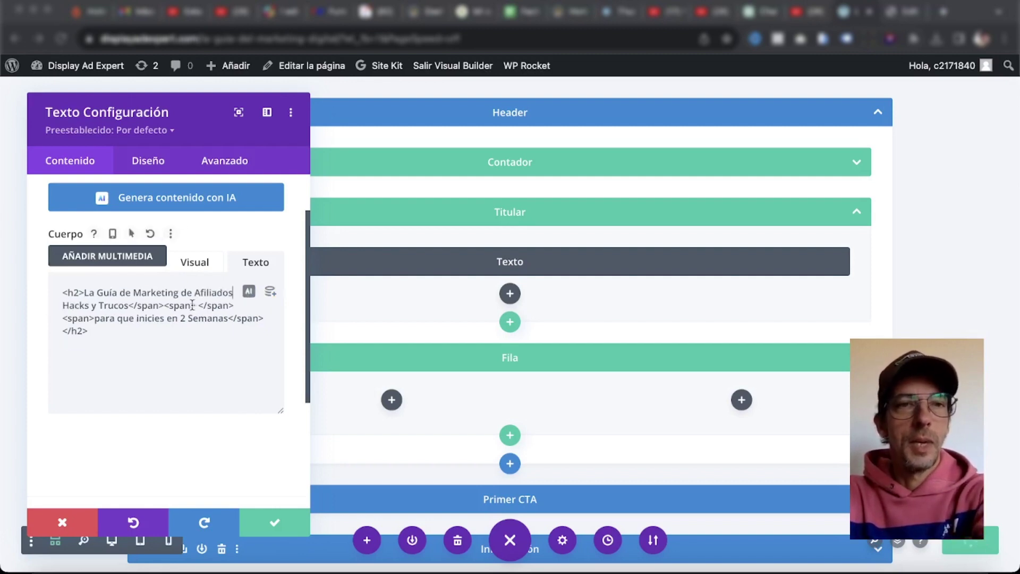
drag(235, 306, 166, 305)
key(BackSpace)
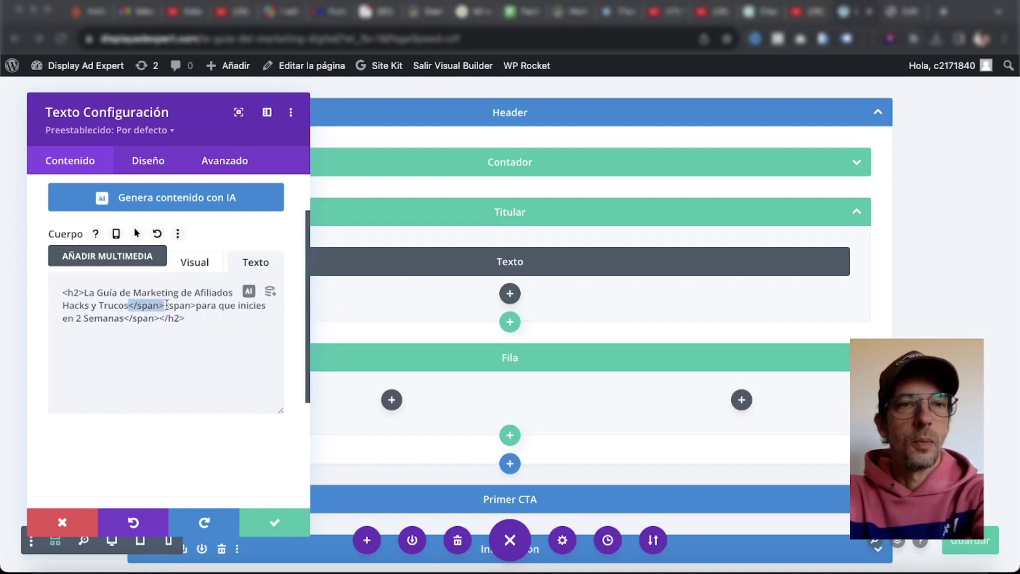
key(BackSpace)
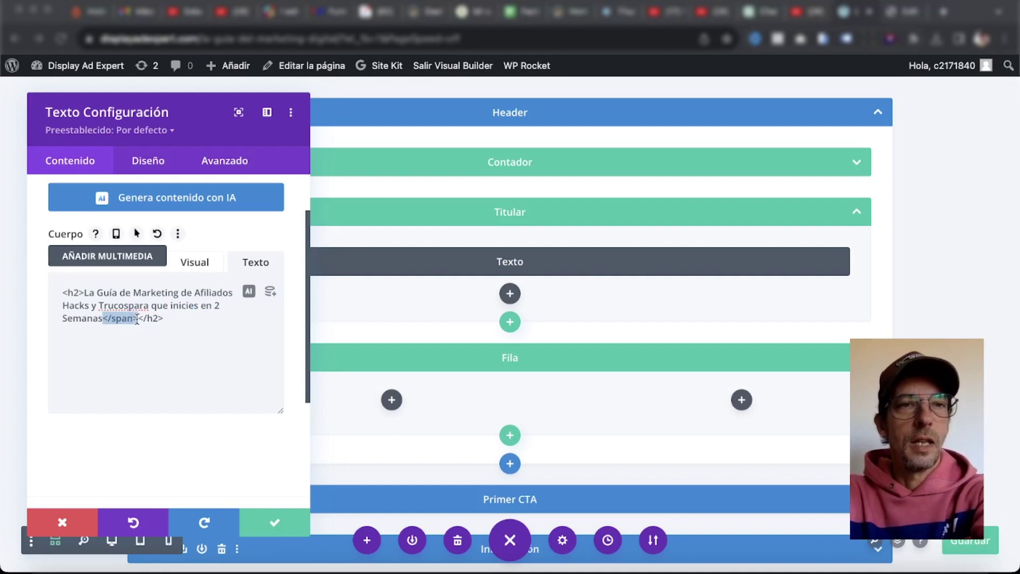
click(195, 262)
click(275, 522)
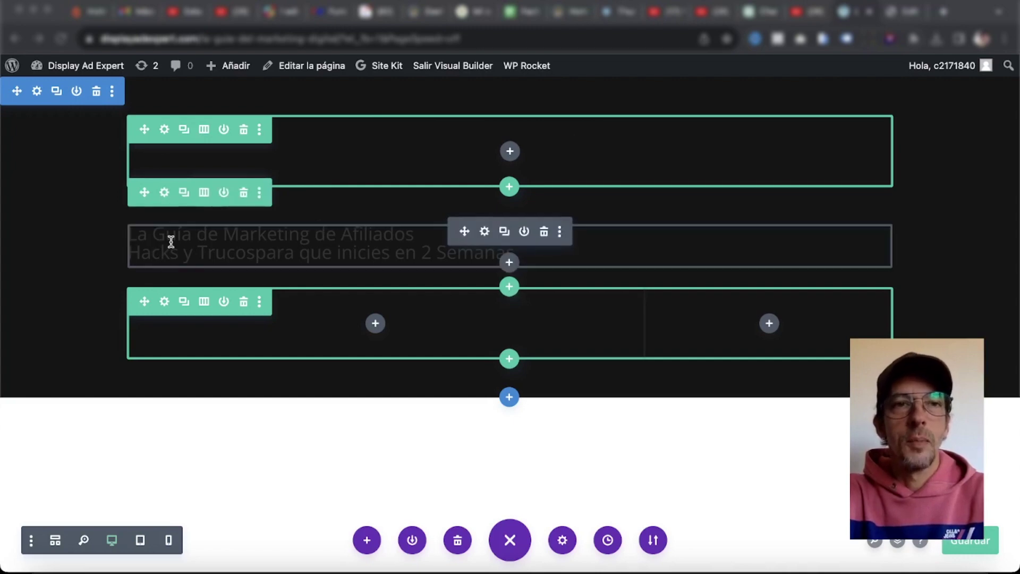
Examine the font family, weight and size settings of the headline on the original landing page.
click(327, 243)
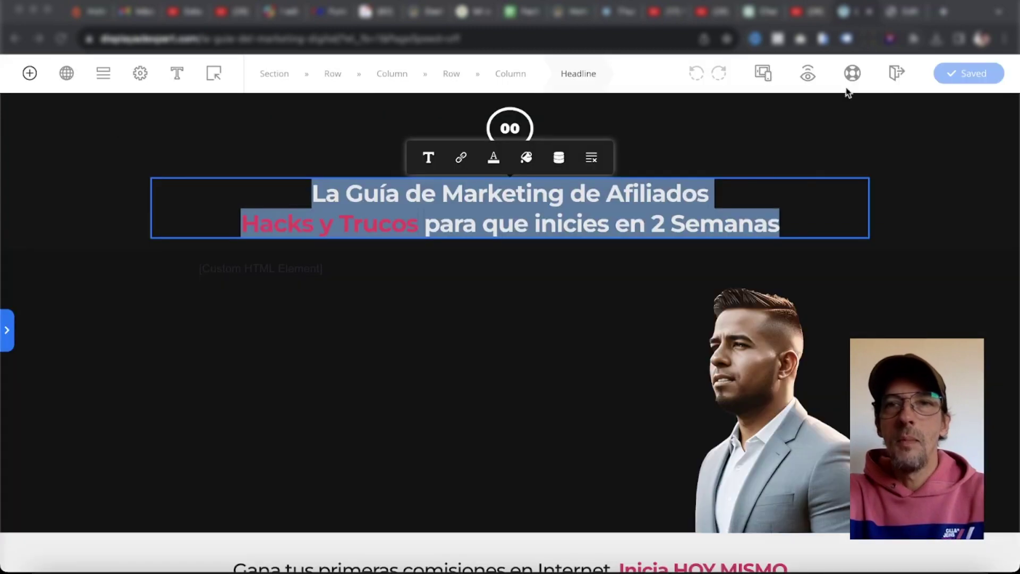
click(414, 187)
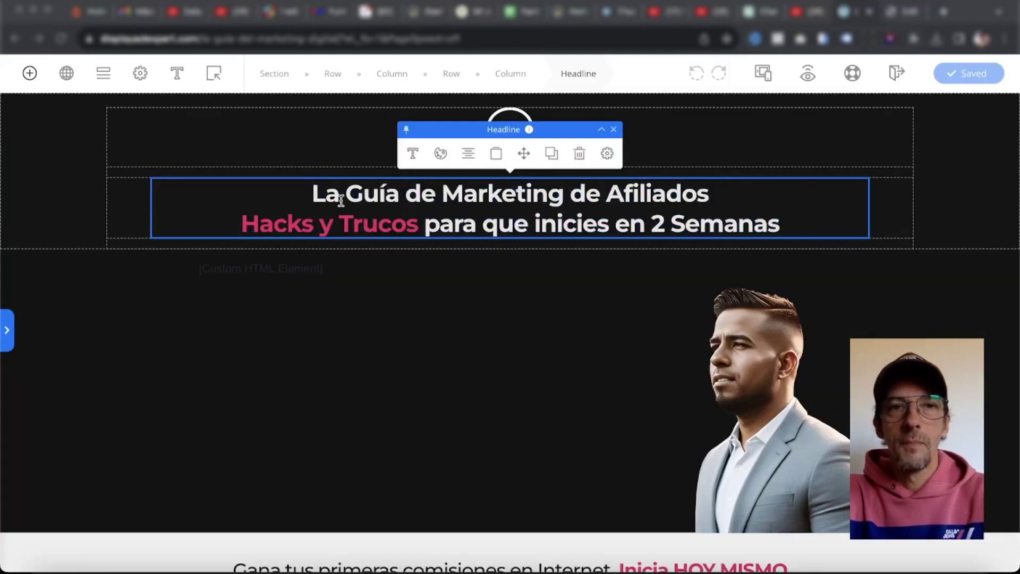
click(413, 153)
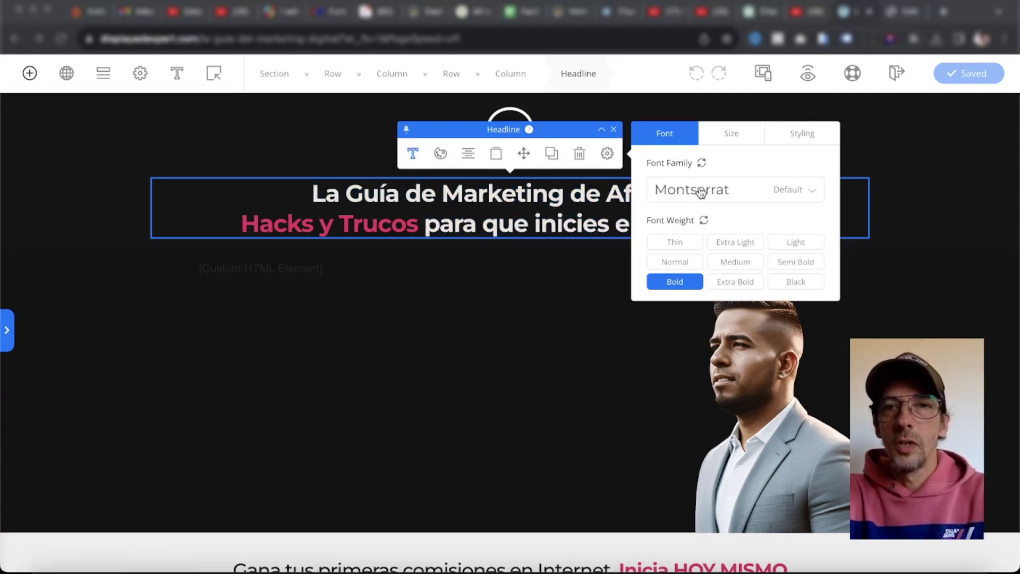
click(723, 114)
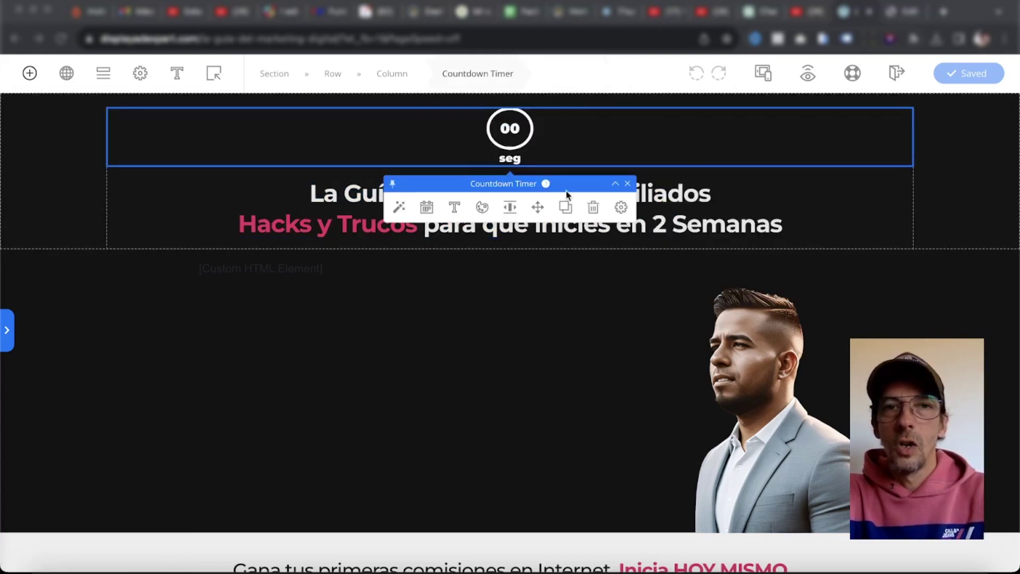
click(307, 203)
click(414, 154)
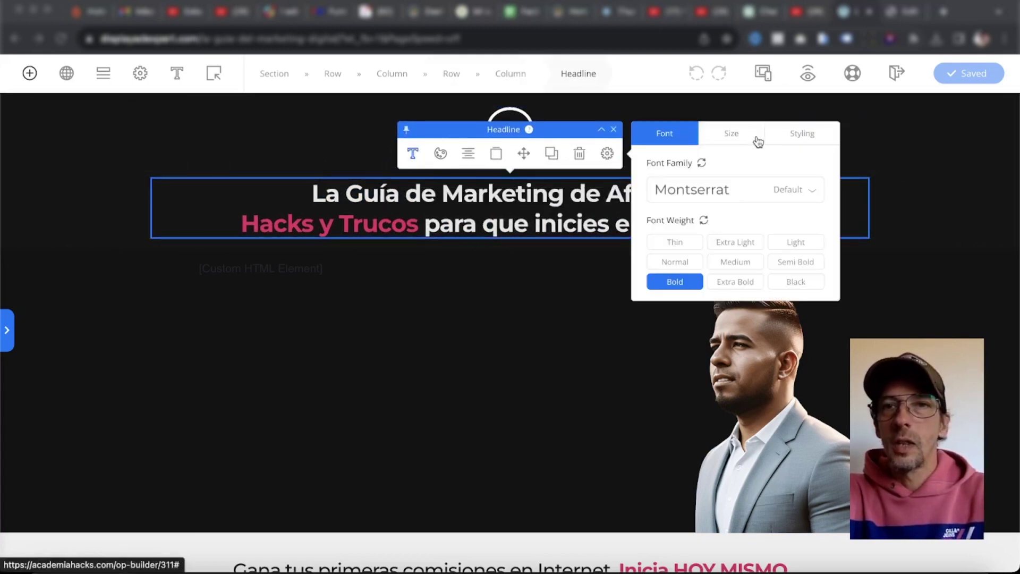
click(744, 137)
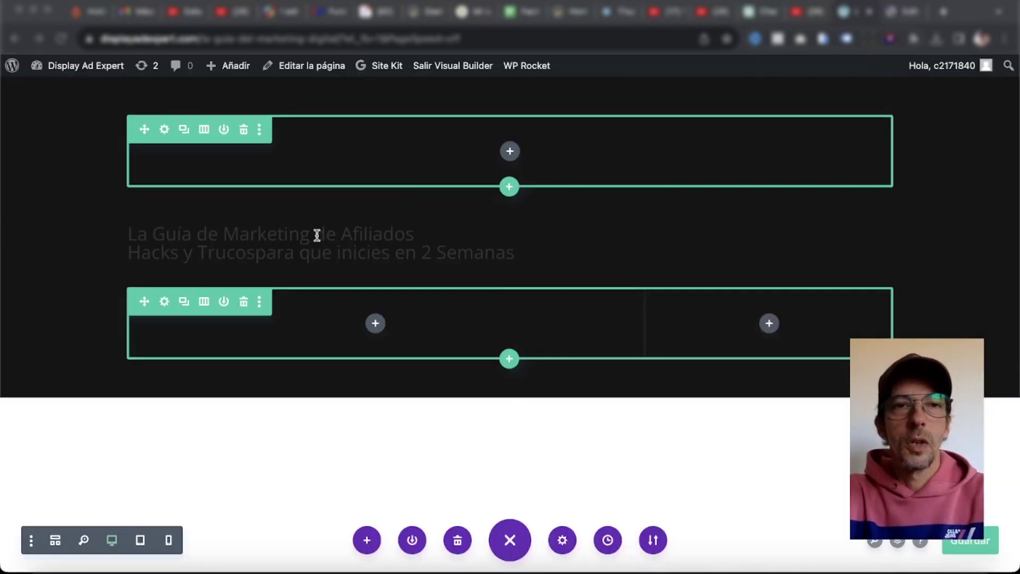
Set the headline text module's font to Montserrat with the Negrita weight in its design settings.
click(485, 232)
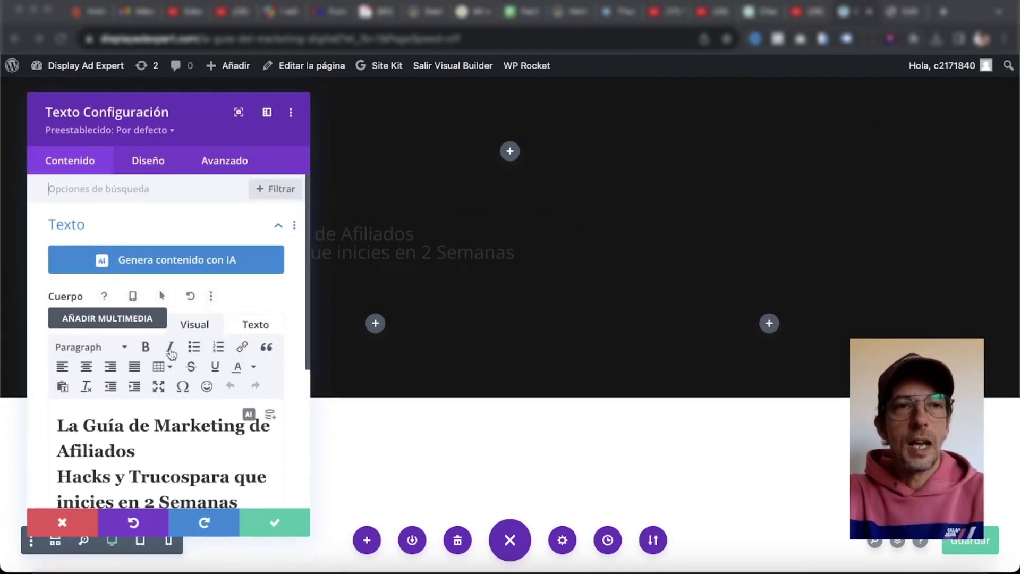
click(149, 162)
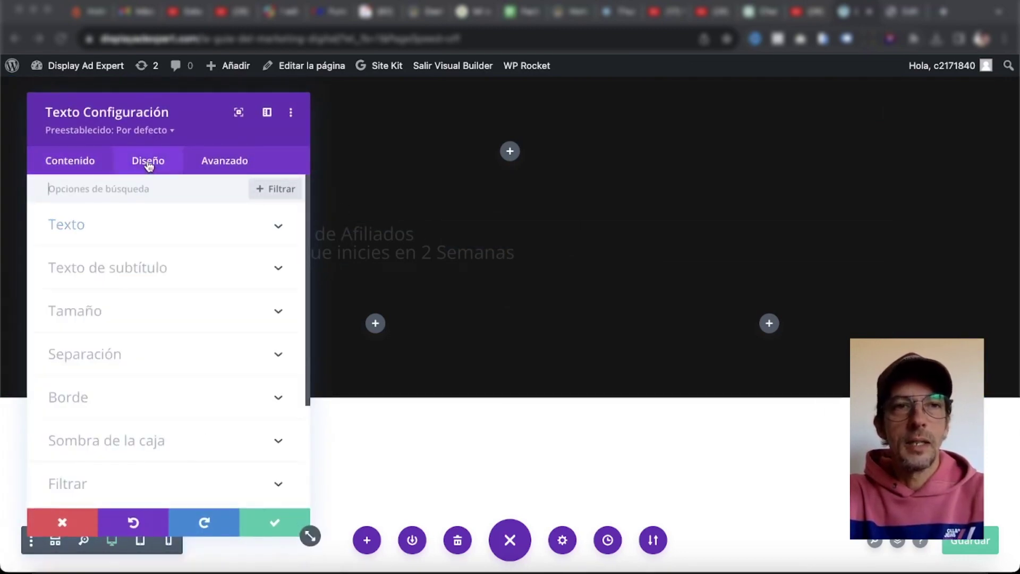
click(83, 228)
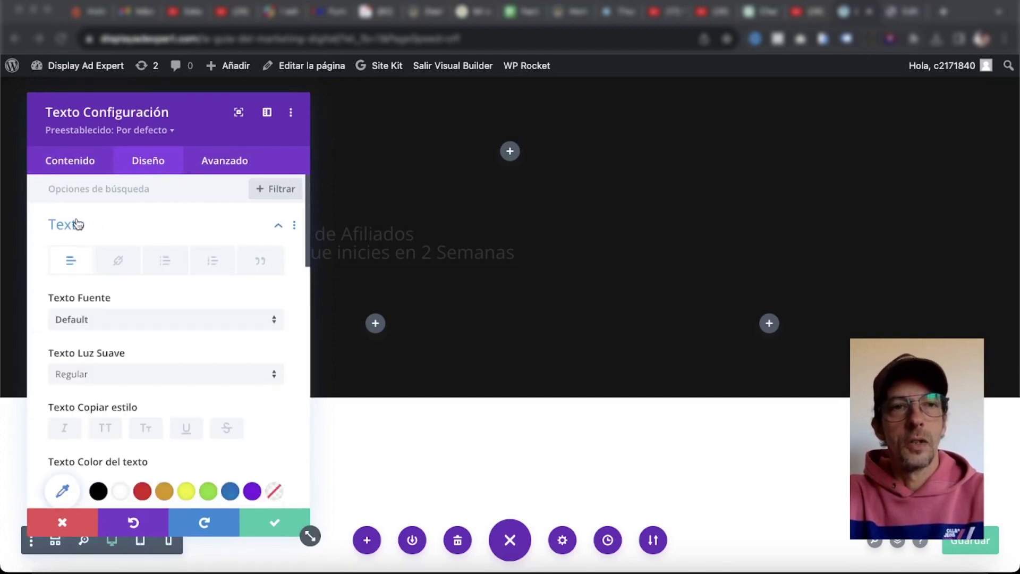
click(89, 325)
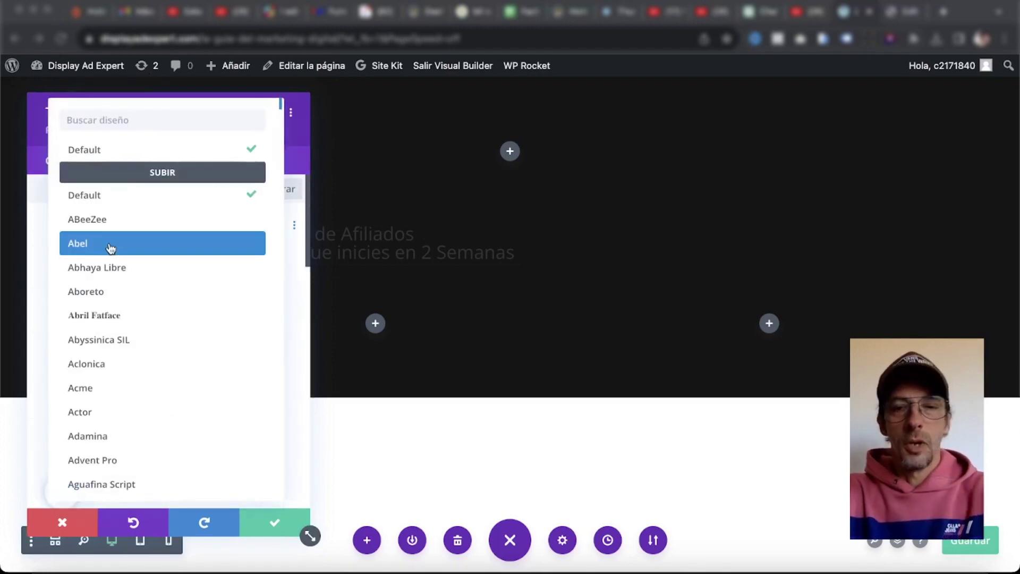
text(Montse)
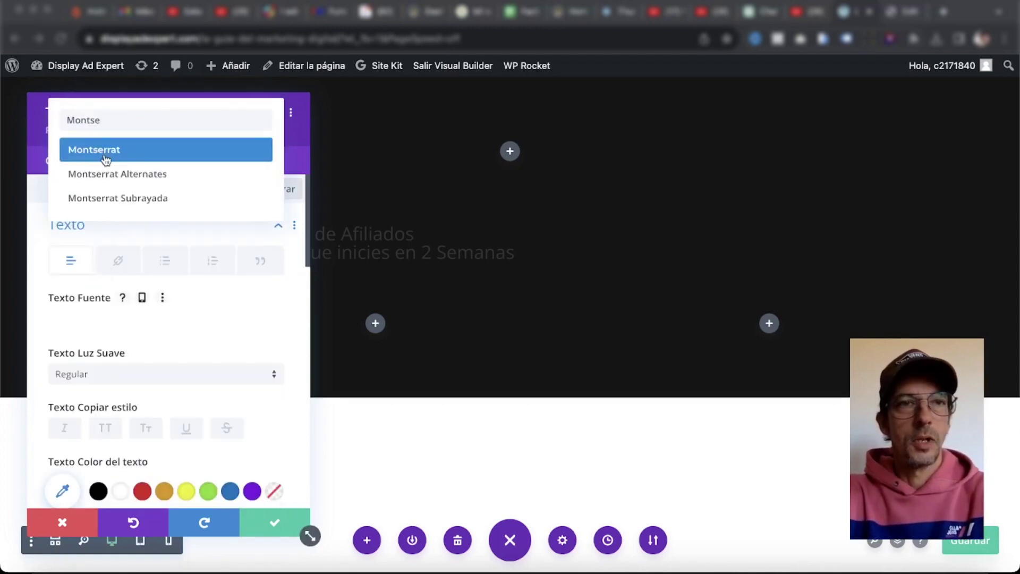
click(106, 160)
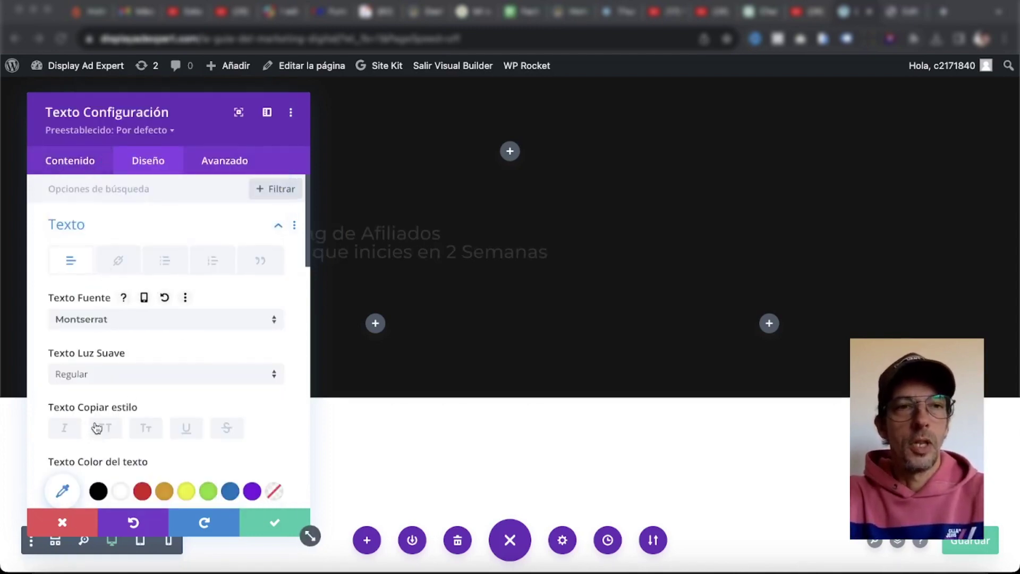
scroll(96, 428, down, 1)
click(101, 322)
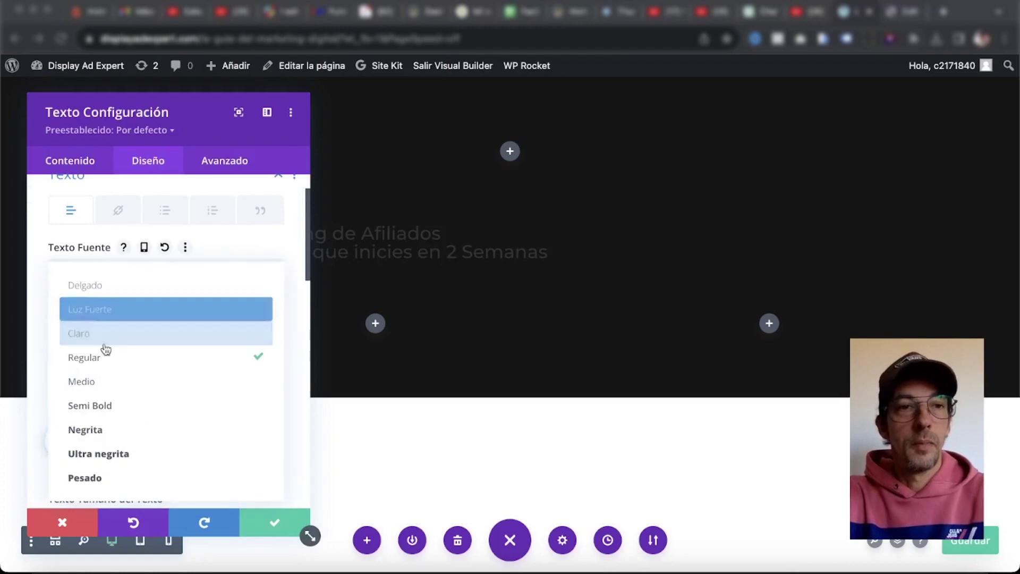
click(106, 430)
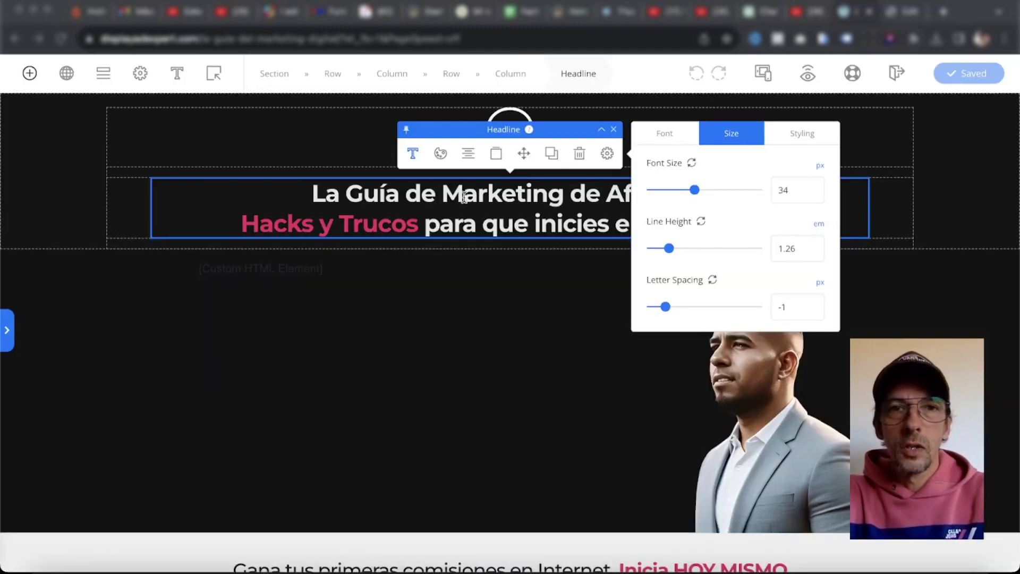
Check the original headline's colour and set the text module's text colour to white (#ffffff).
click(464, 198)
click(441, 153)
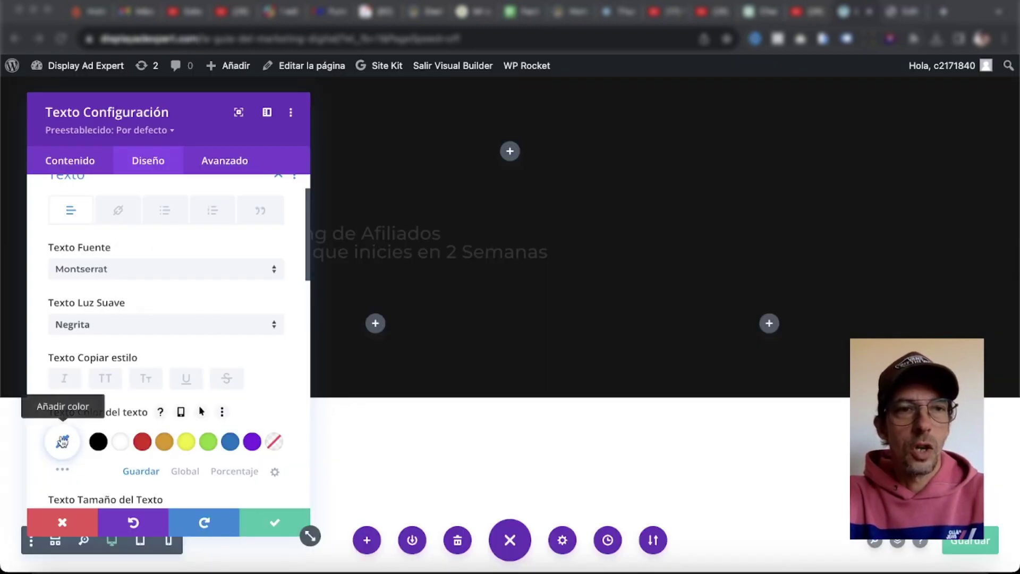
click(121, 446)
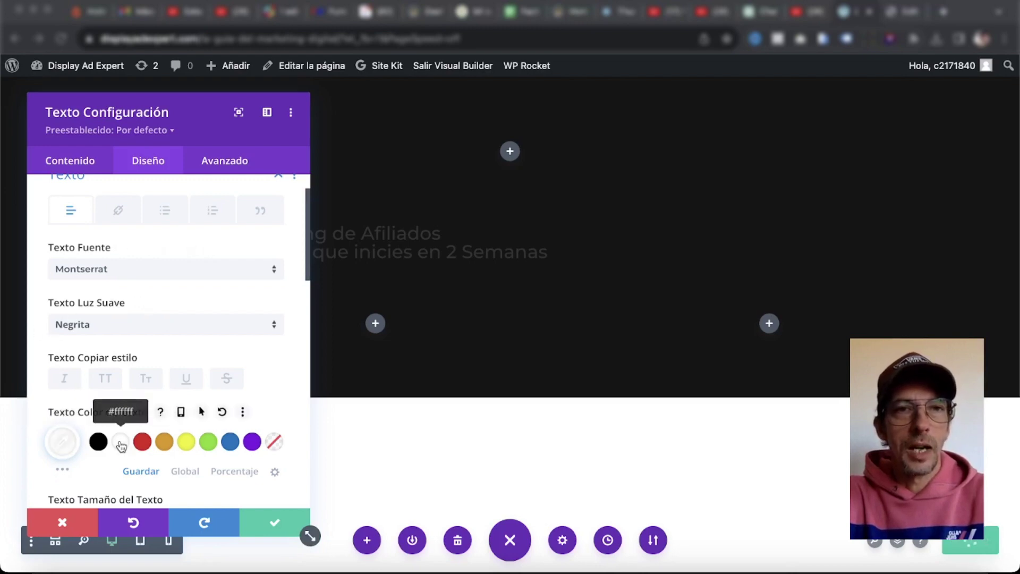
Set the headline's text size to 34px and its line height to 1.1em.
scroll(196, 474, down, 2)
click(255, 444)
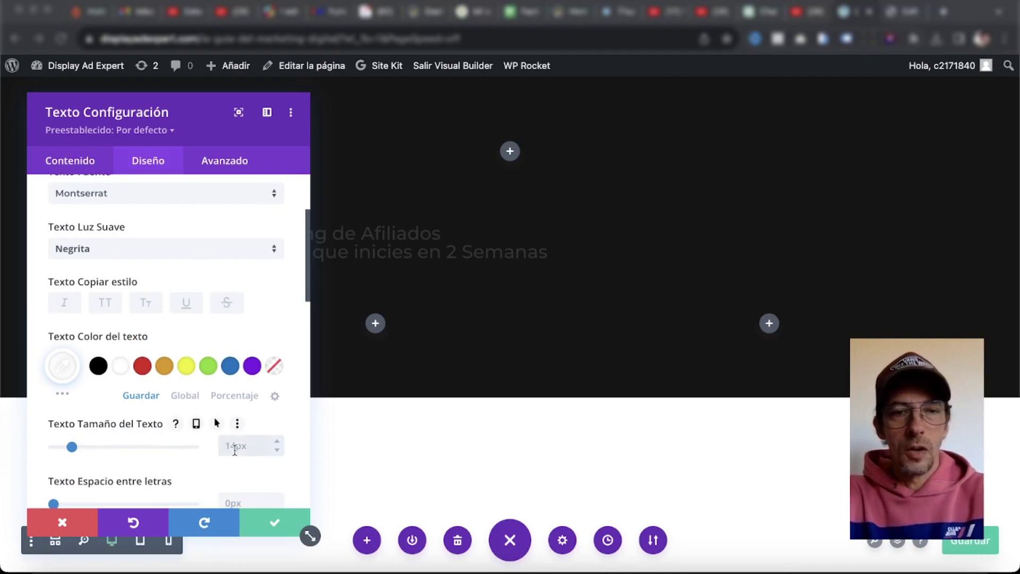
text(34)
scroll(154, 425, down, 5)
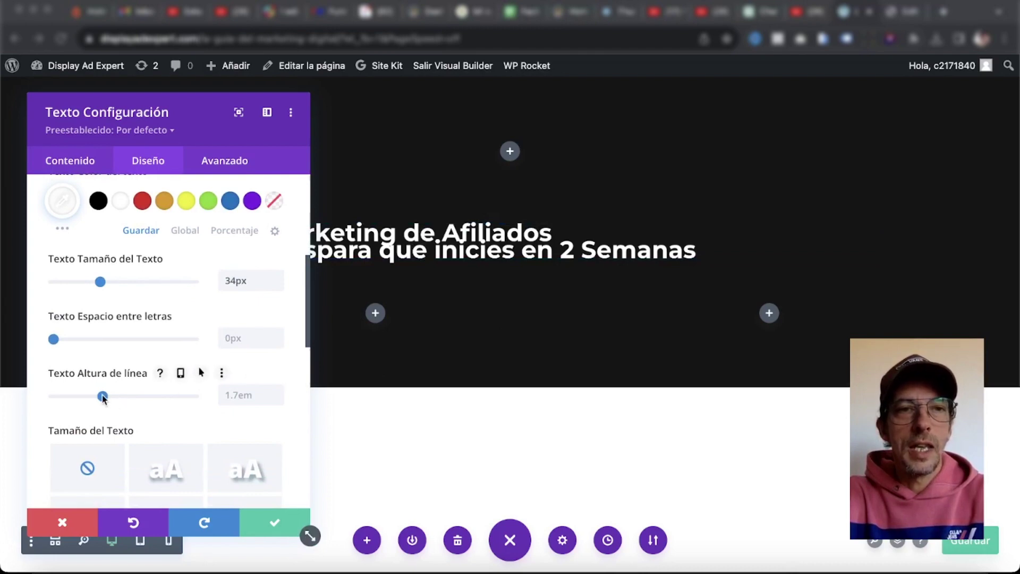
drag(101, 398, 61, 398)
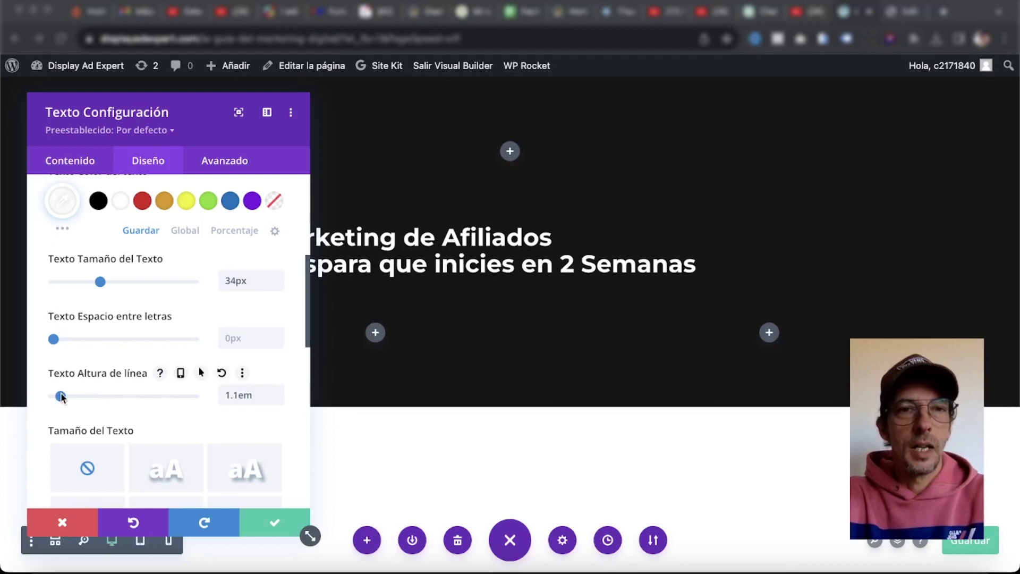
scroll(291, 404, down, 3)
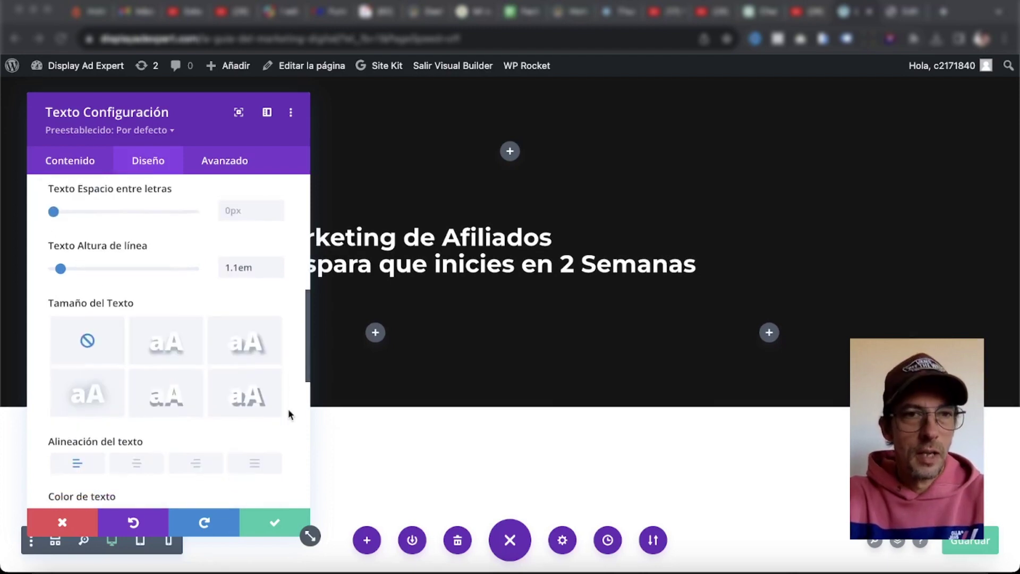
scroll(291, 415, down, 2)
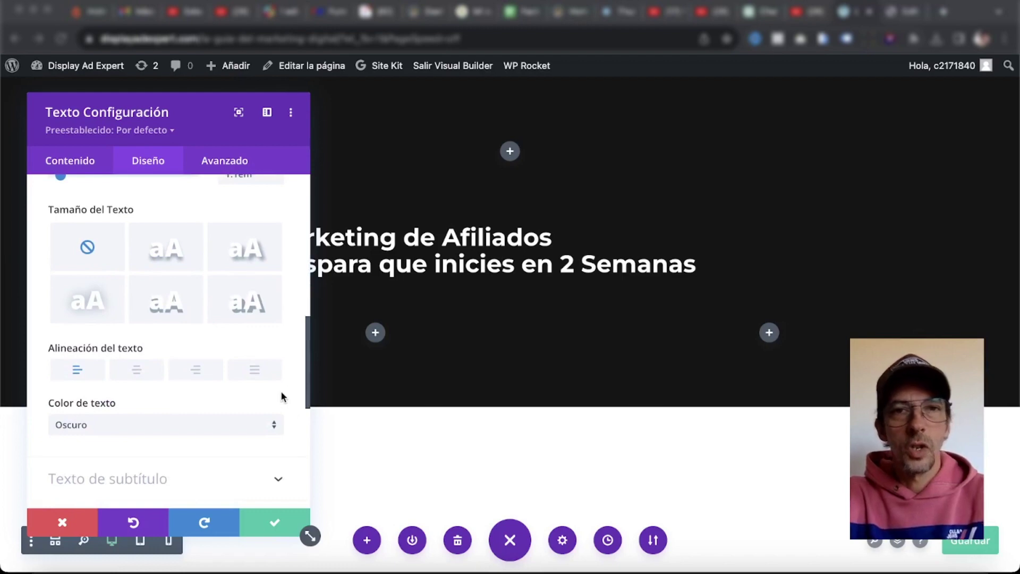
Centre the headline text and check the colour of the words "Hacks y Trucos" on the original landing page.
click(133, 370)
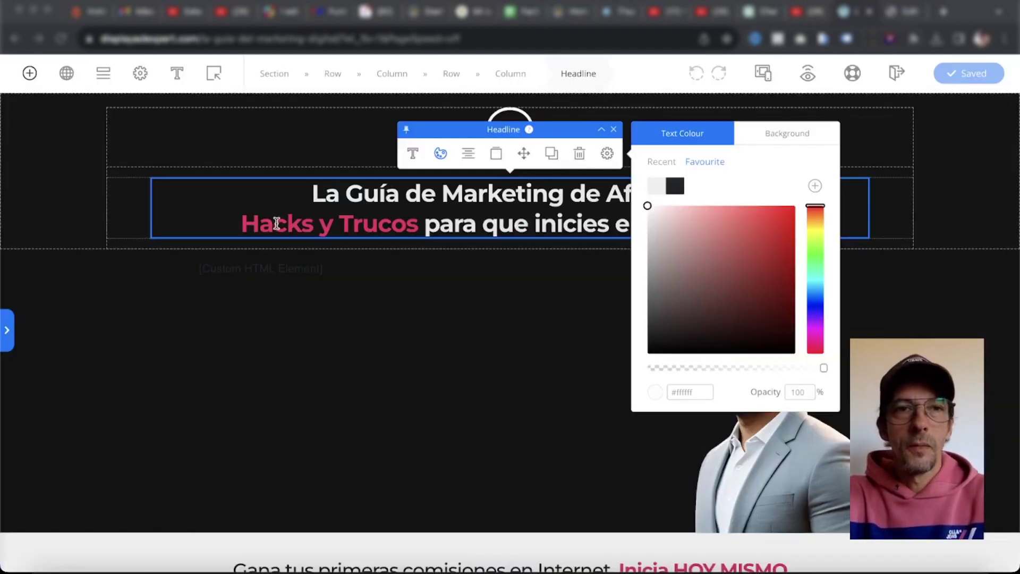
click(276, 223)
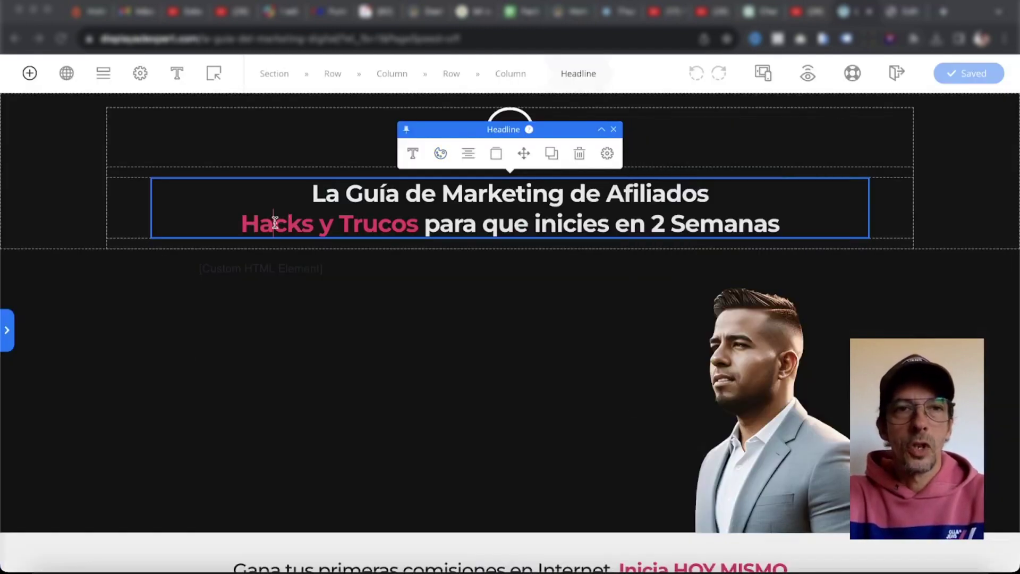
drag(244, 222, 417, 223)
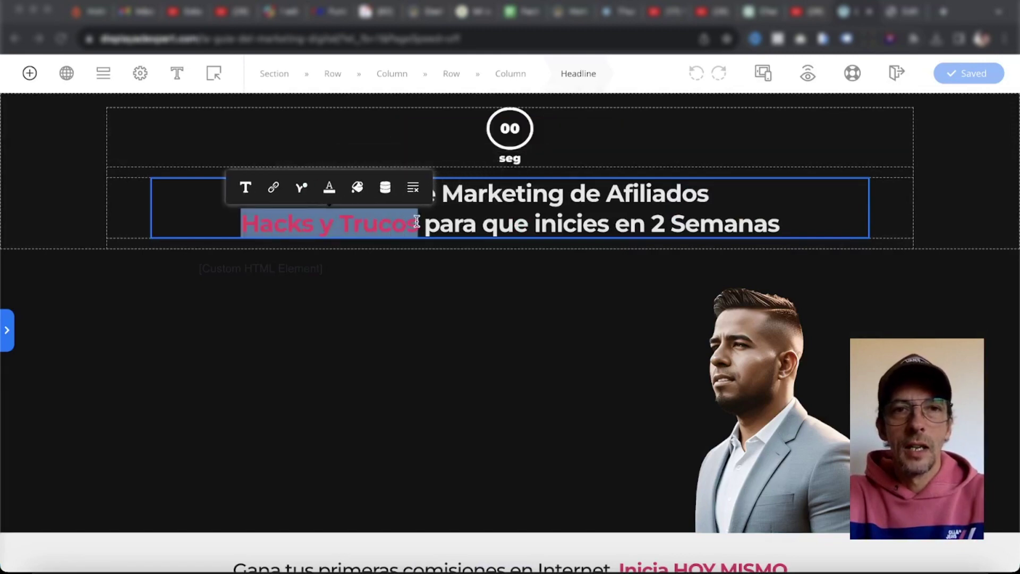
click(357, 187)
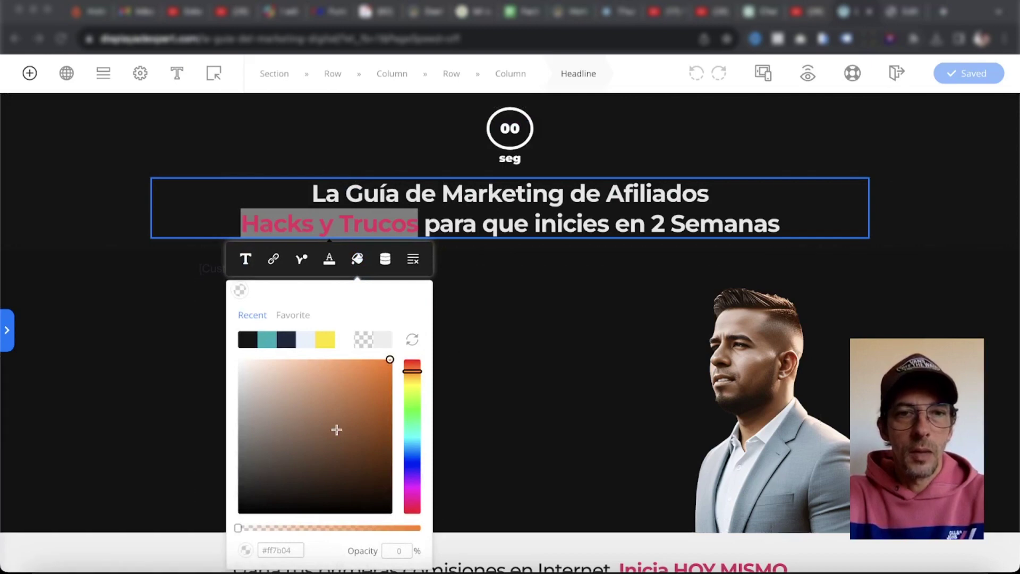
scroll(337, 429, down, 2)
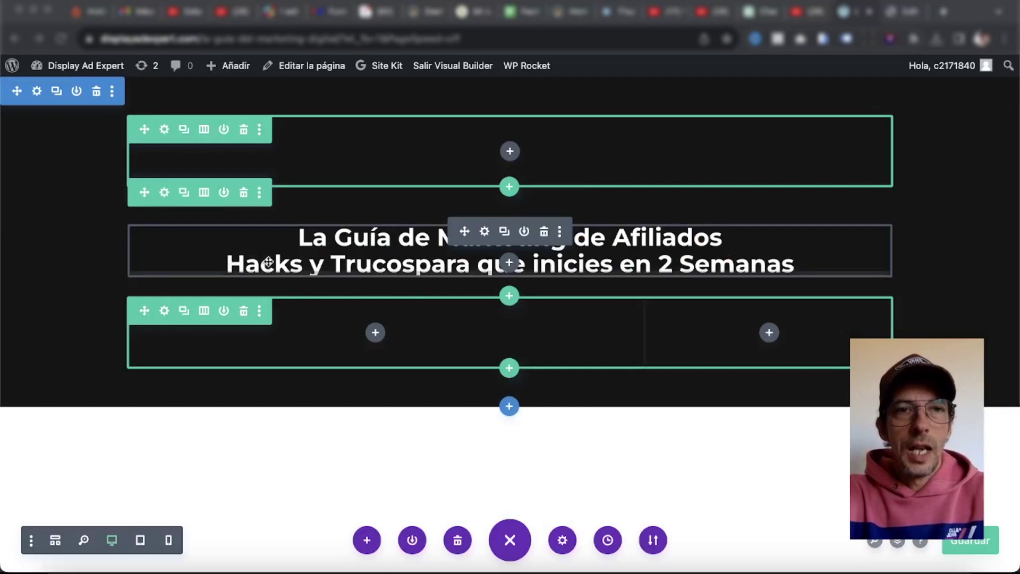
Insert the missing space between "Trucos" and "para" in the rebuilt headline, comparing it with the original page.
click(269, 260)
drag(227, 262, 470, 260)
click(417, 264)
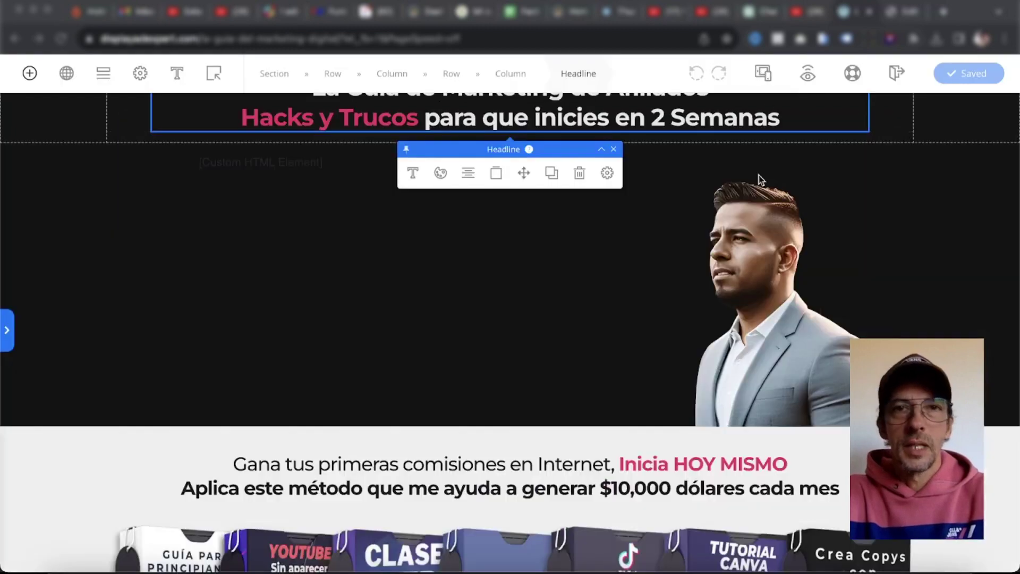
scroll(797, 160, up, 2)
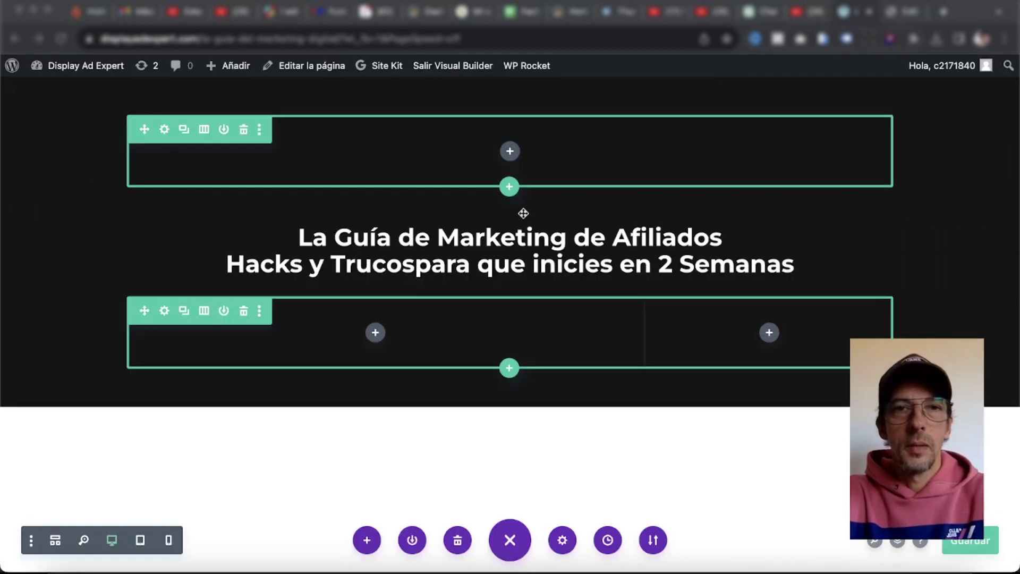
click(413, 264)
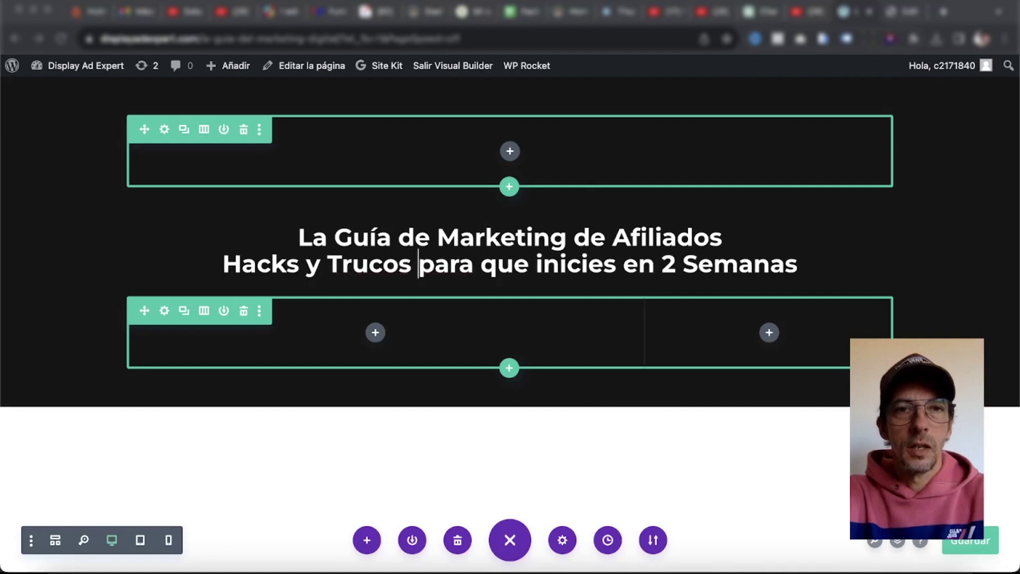
Colour the words "Hacks y Trucos" in the headline pink with the hex value #da3662.
drag(411, 264, 222, 264)
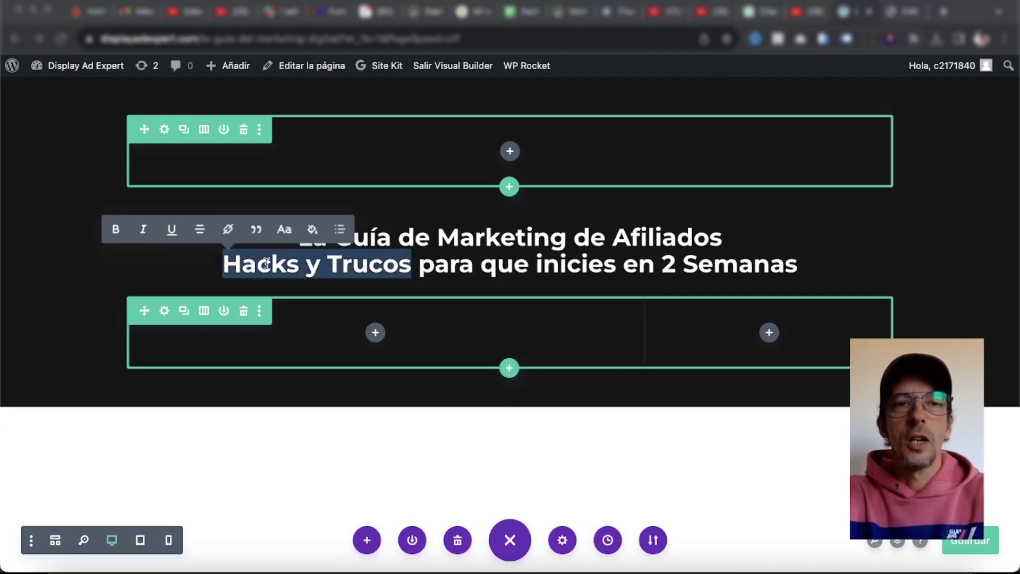
click(312, 229)
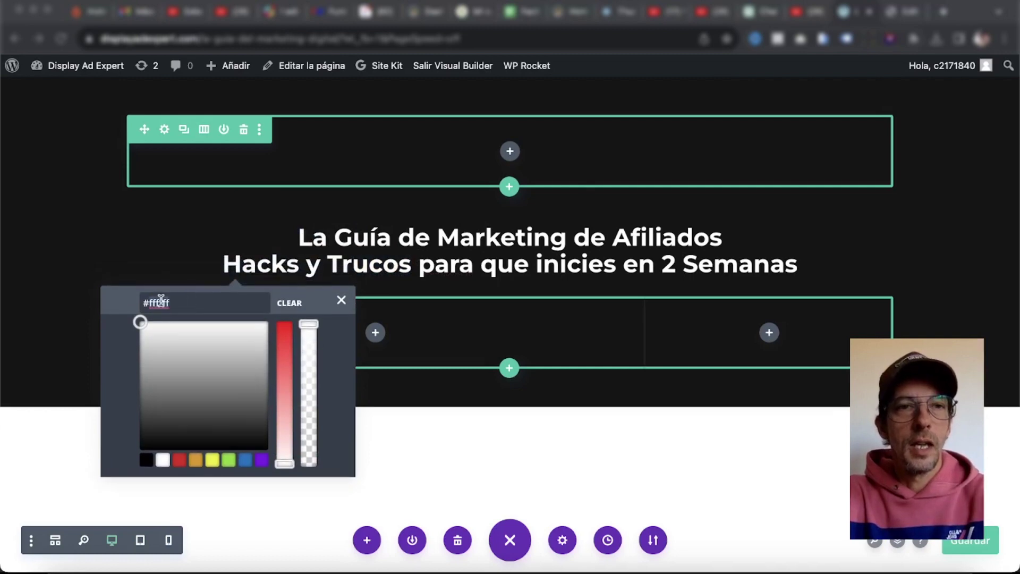
text(#da3662)
key(Return)
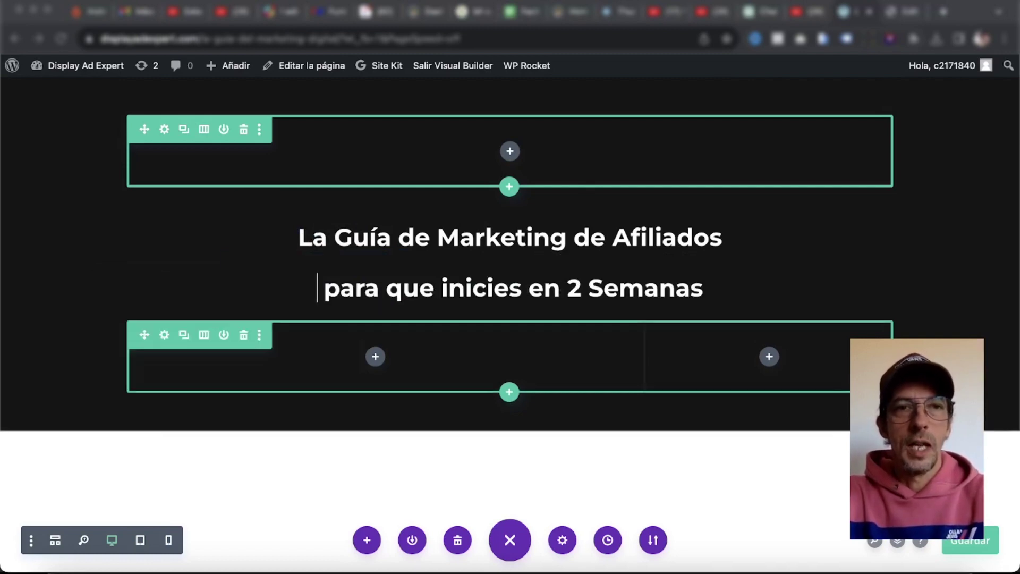
key(ctrl+z)
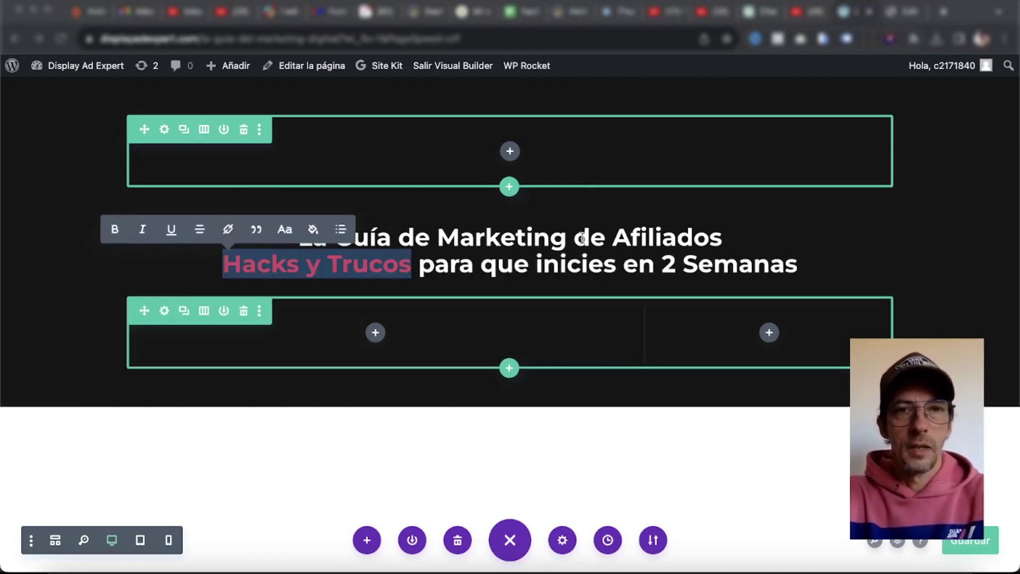
click(556, 260)
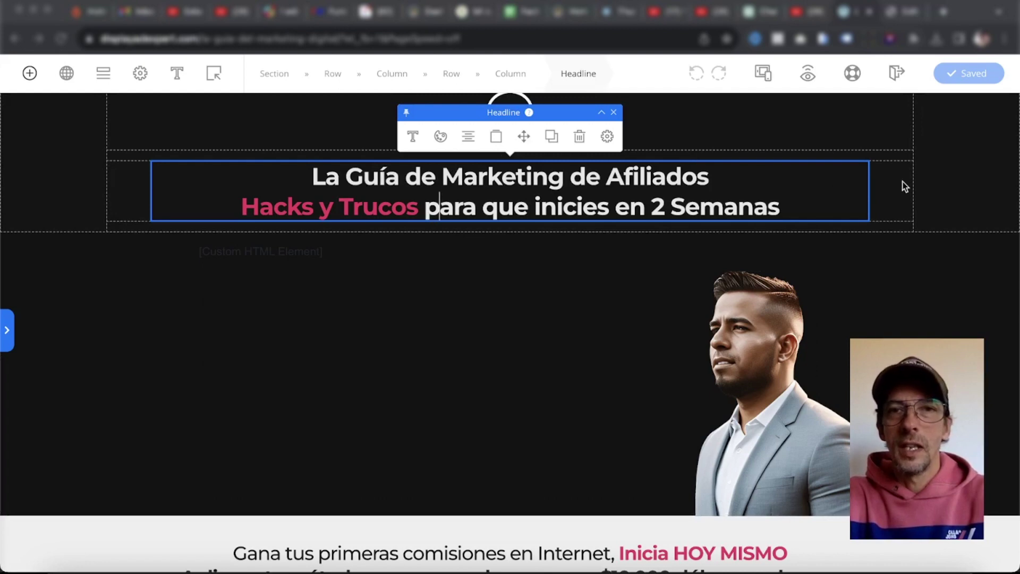
Check the original page's video area and add a Código module to the wider column of the row below the headline.
scroll(905, 186, up, 1)
scroll(905, 186, down, 3)
scroll(905, 186, up, 2)
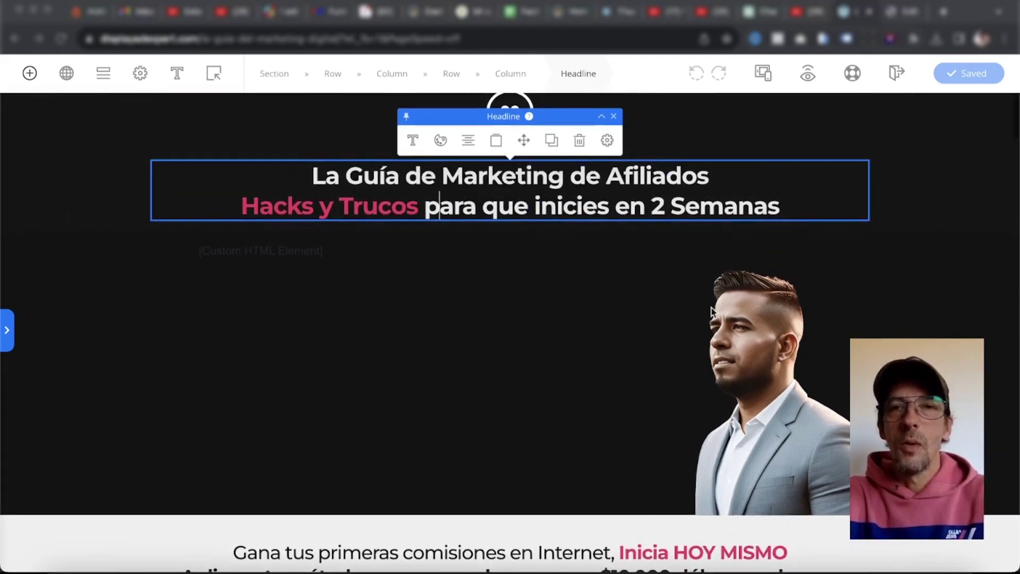
click(316, 273)
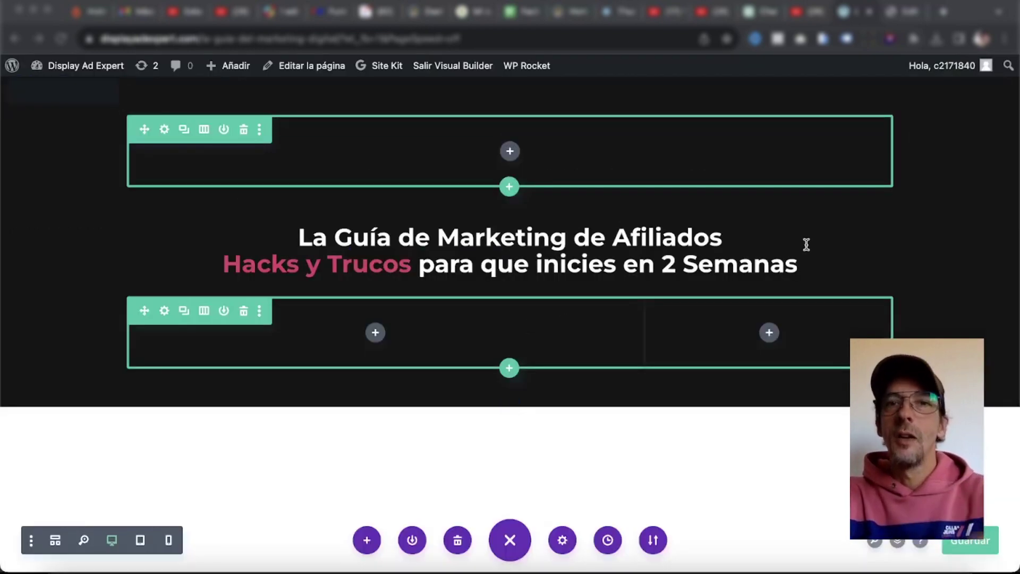
click(374, 334)
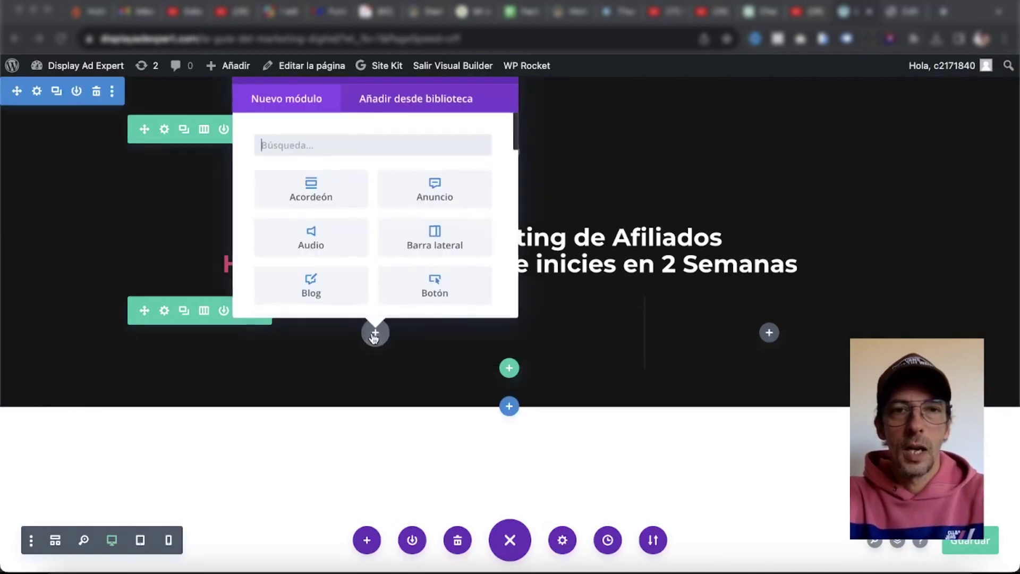
text(cód)
click(366, 203)
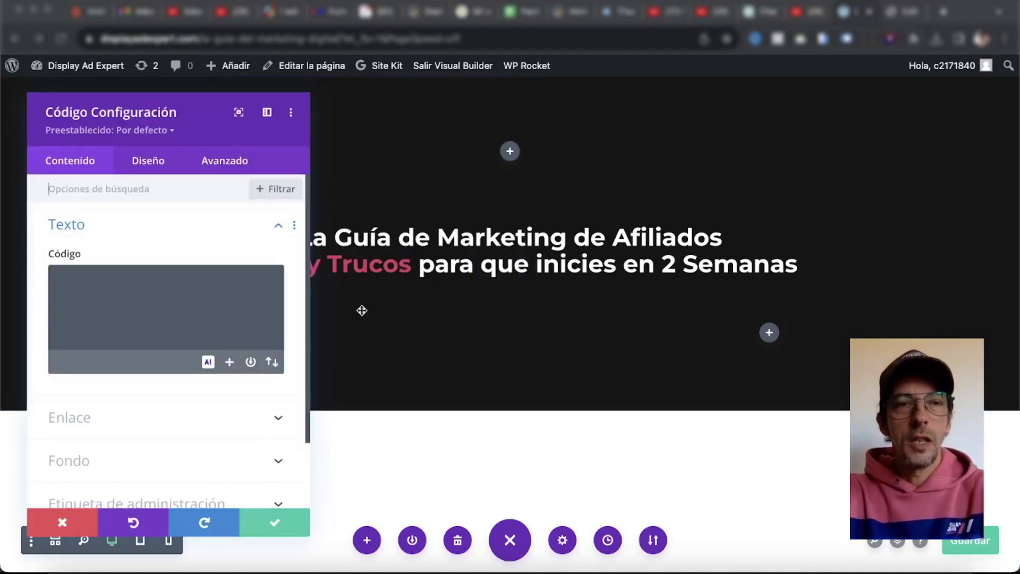
Copy the embed script from the "Video VSL" note in Notes into the Código module, confirm it and save the page.
click(402, 568)
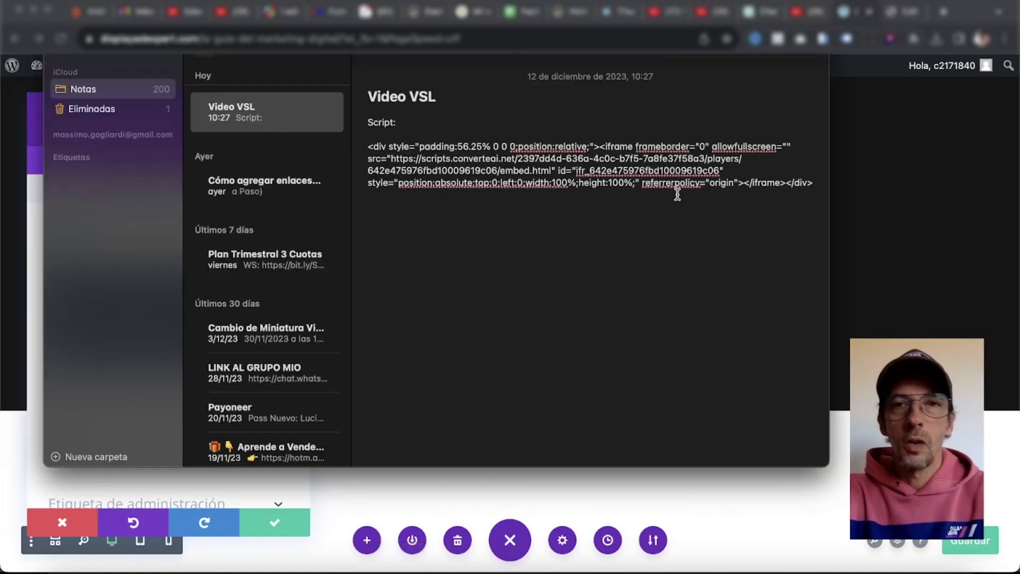
drag(780, 178, 366, 147)
key(super+c)
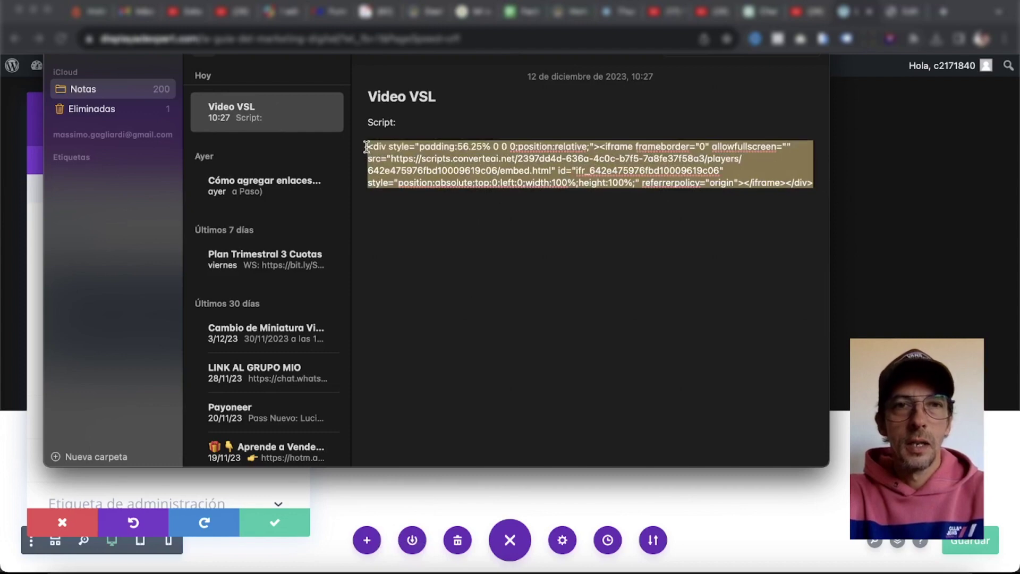
key(super+Tab)
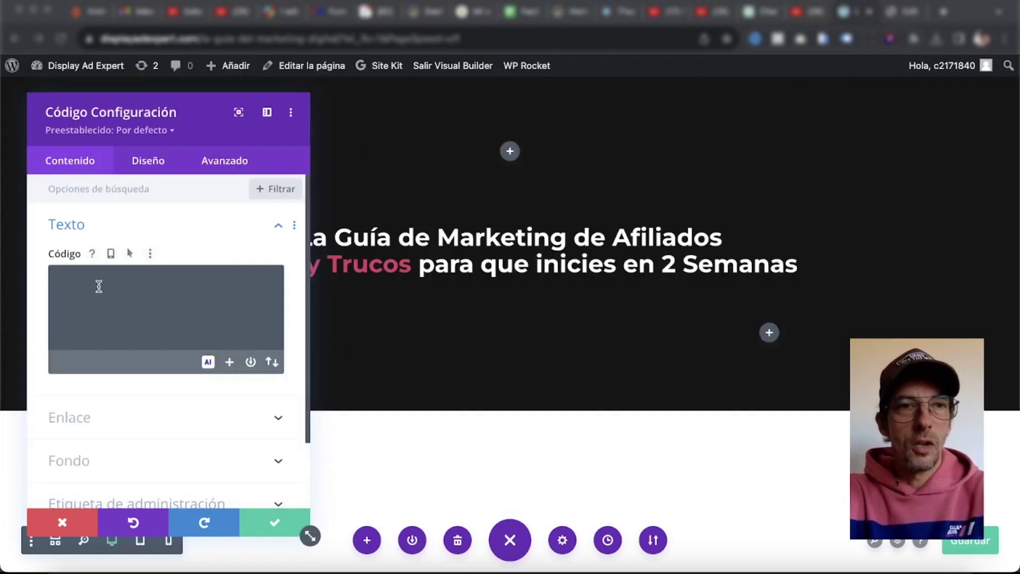
key(super+v)
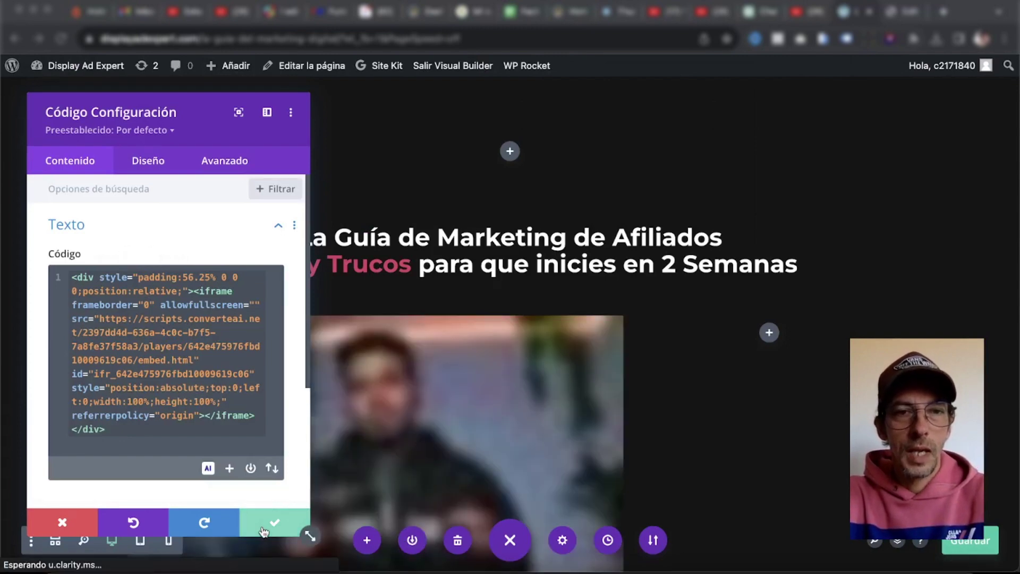
click(275, 522)
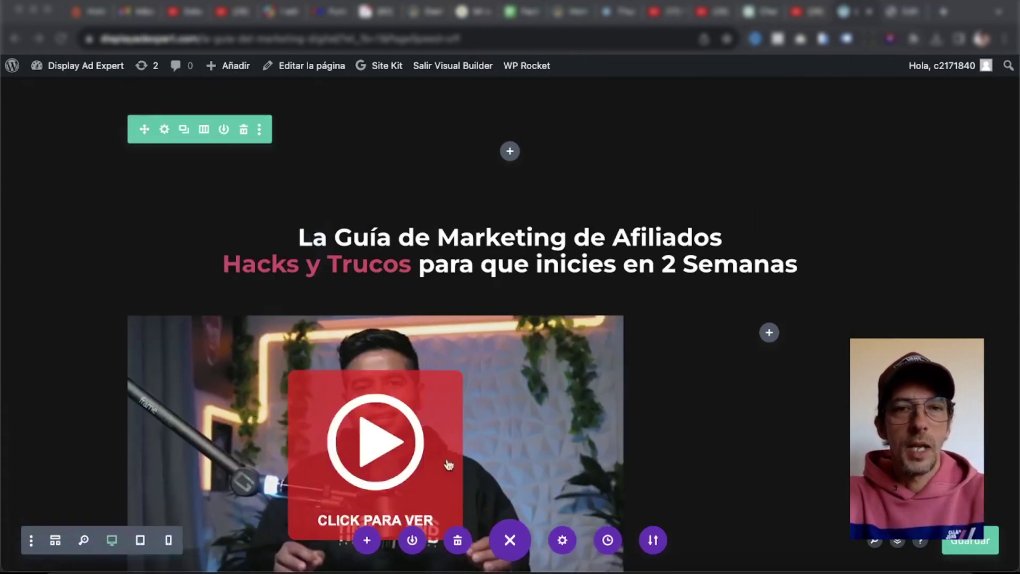
click(970, 541)
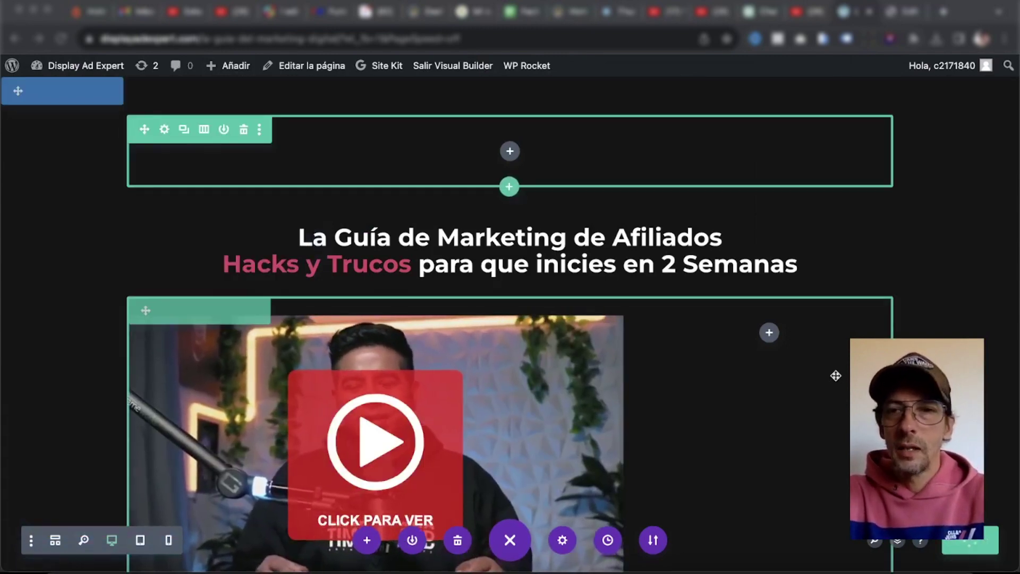
Add an Imagen module to the empty column beside the video and fill it with the grey-suited man's portrait from the media library.
scroll(837, 372, down, 5)
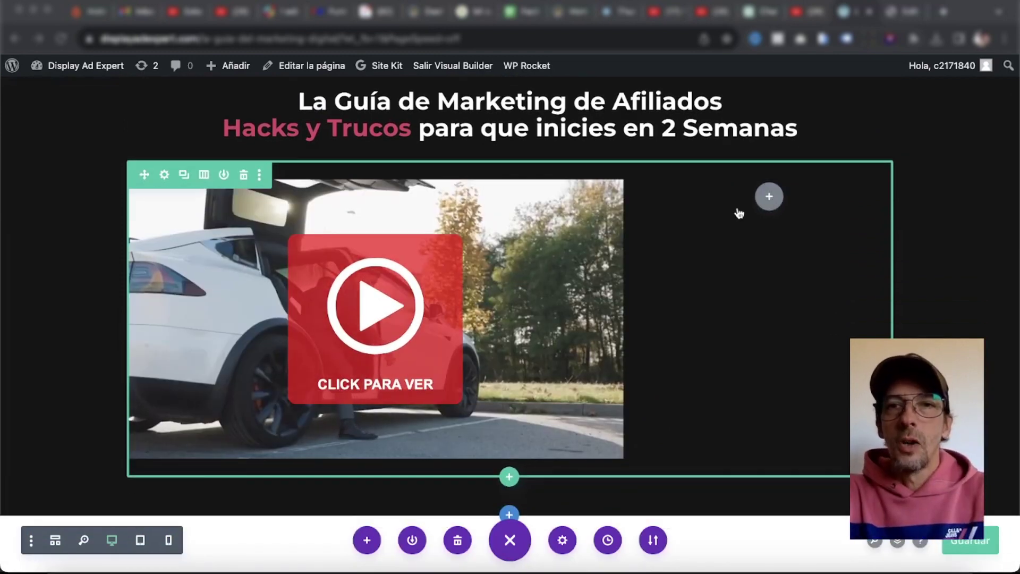
click(769, 196)
text(im)
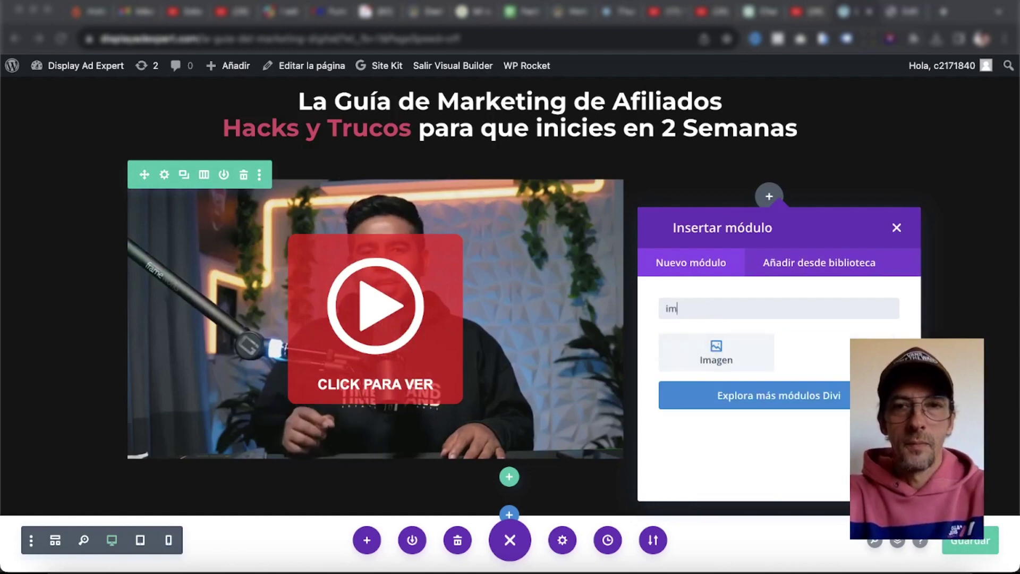
text(a)
click(709, 350)
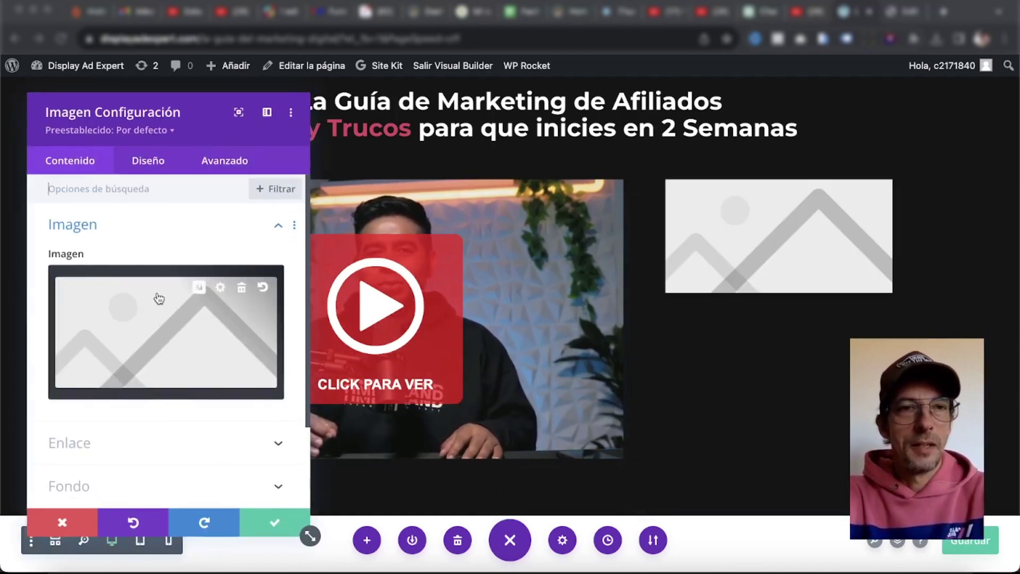
click(137, 328)
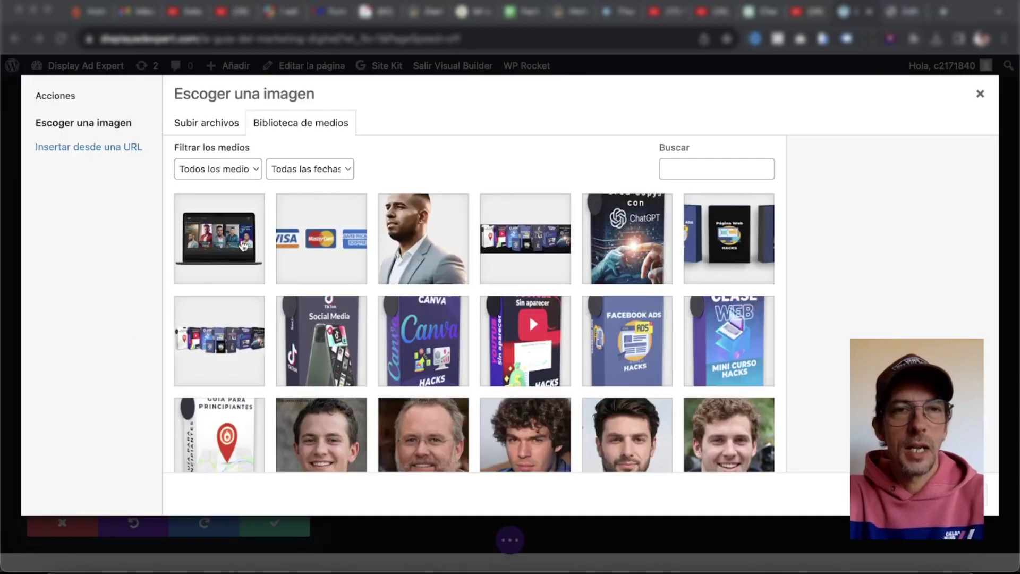
click(424, 239)
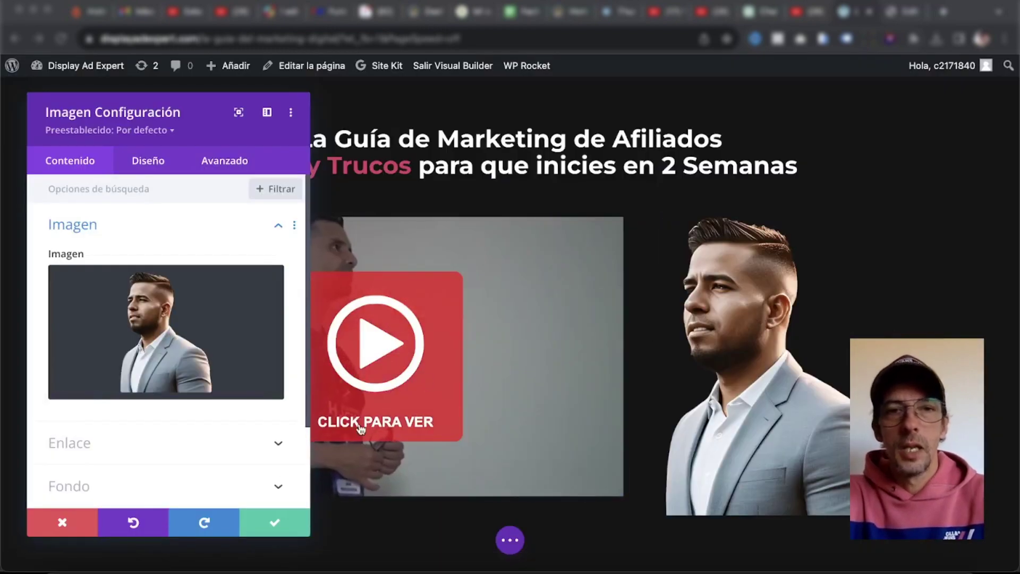
click(274, 520)
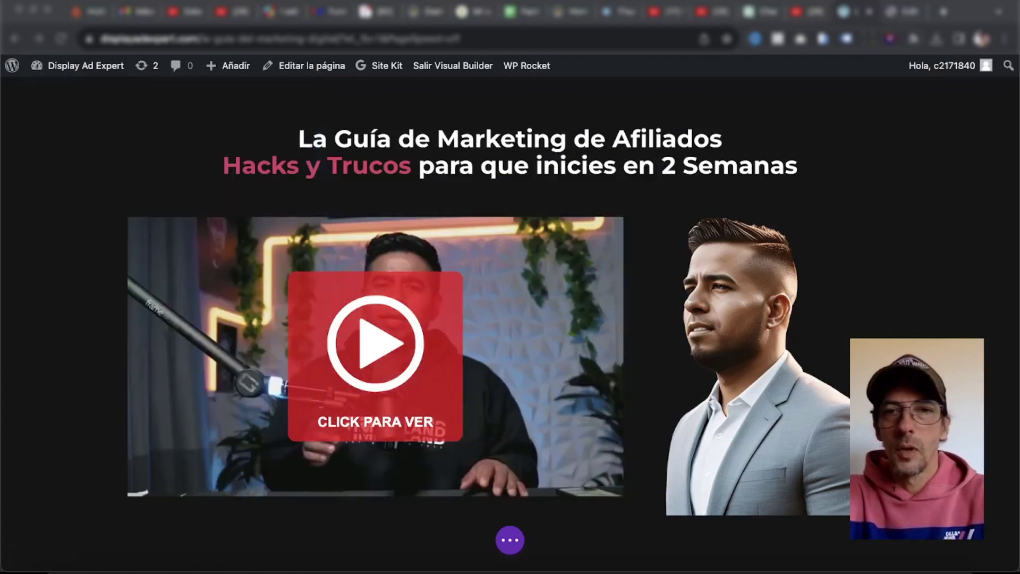
Remove the bottom padding of the row that holds the video and the portrait.
scroll(590, 327, down, 3)
scroll(591, 327, up, 2)
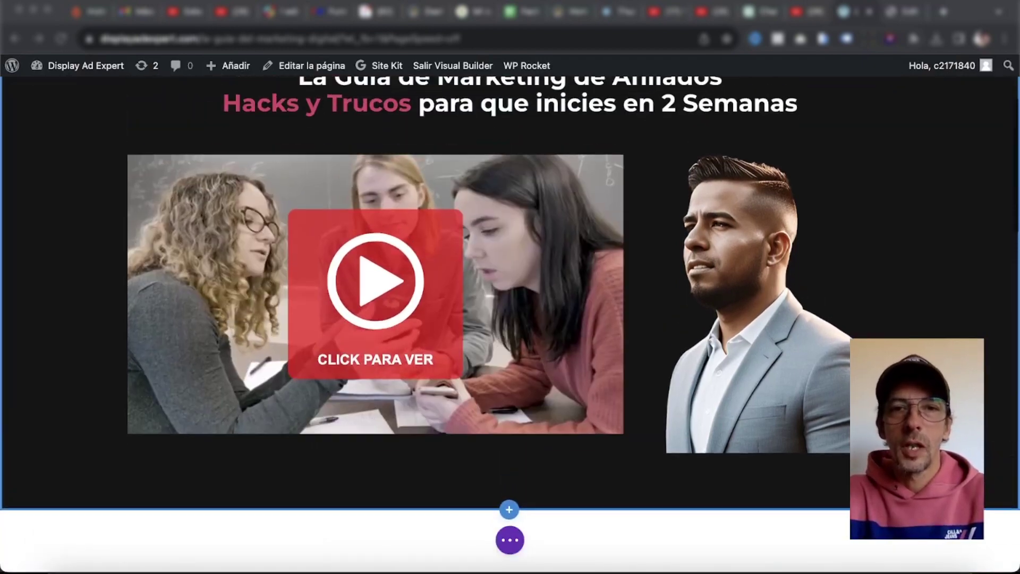
scroll(591, 327, down, 1)
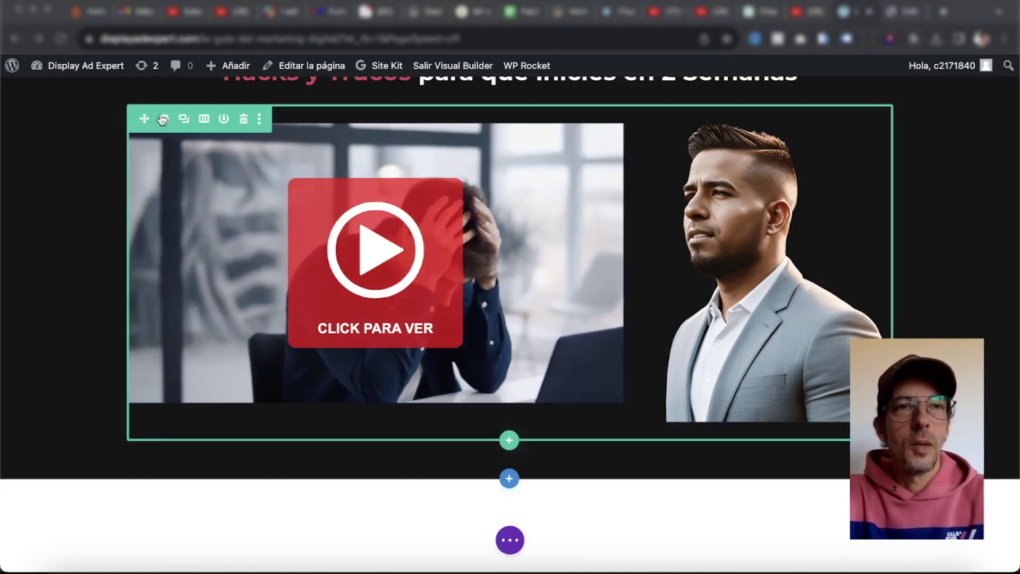
drag(249, 432, 249, 405)
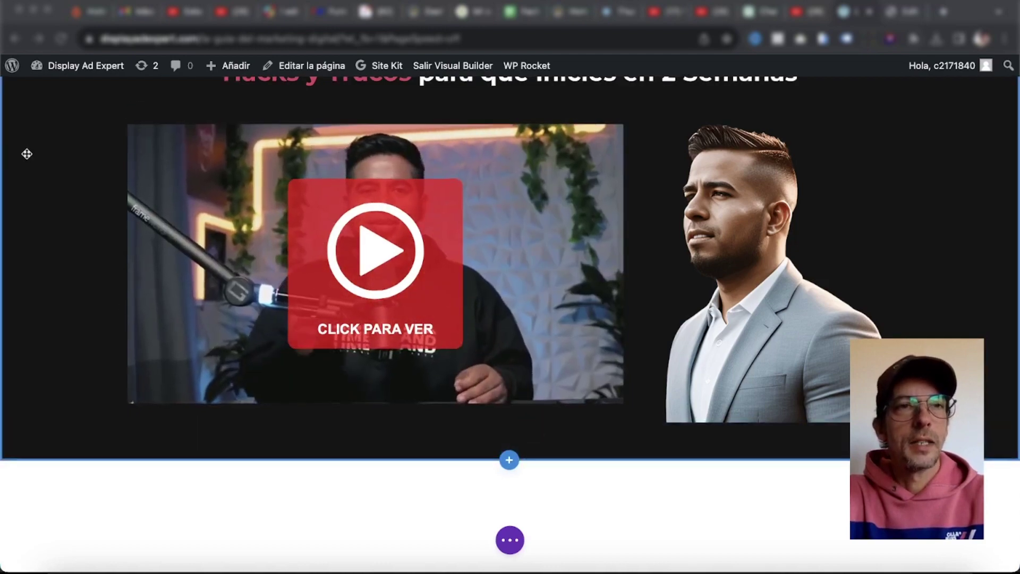
Remove the header section's bottom padding so that the section ends flush with the portrait.
scroll(26, 153, up, 4)
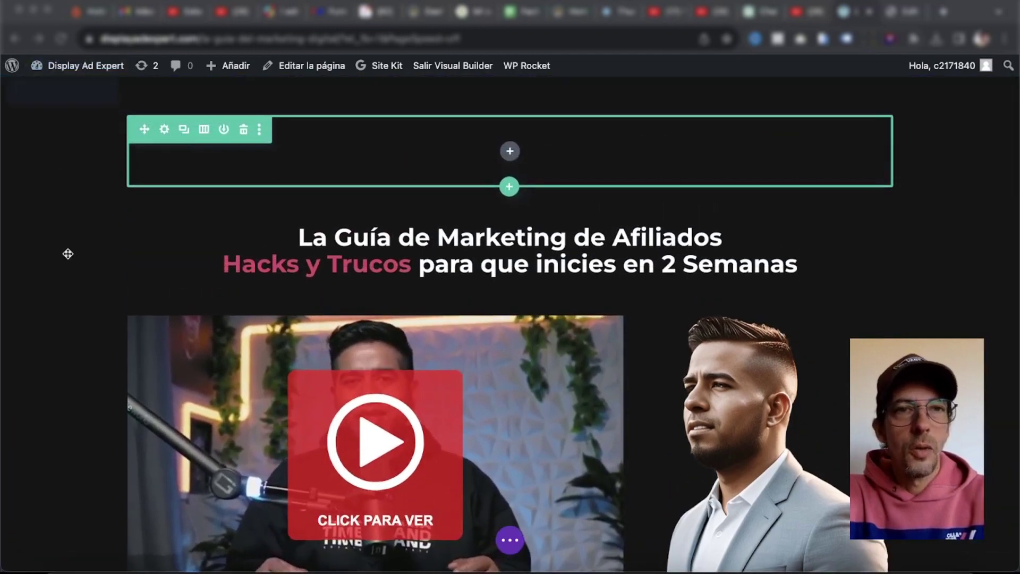
scroll(69, 255, down, 6)
drag(117, 305, 114, 260)
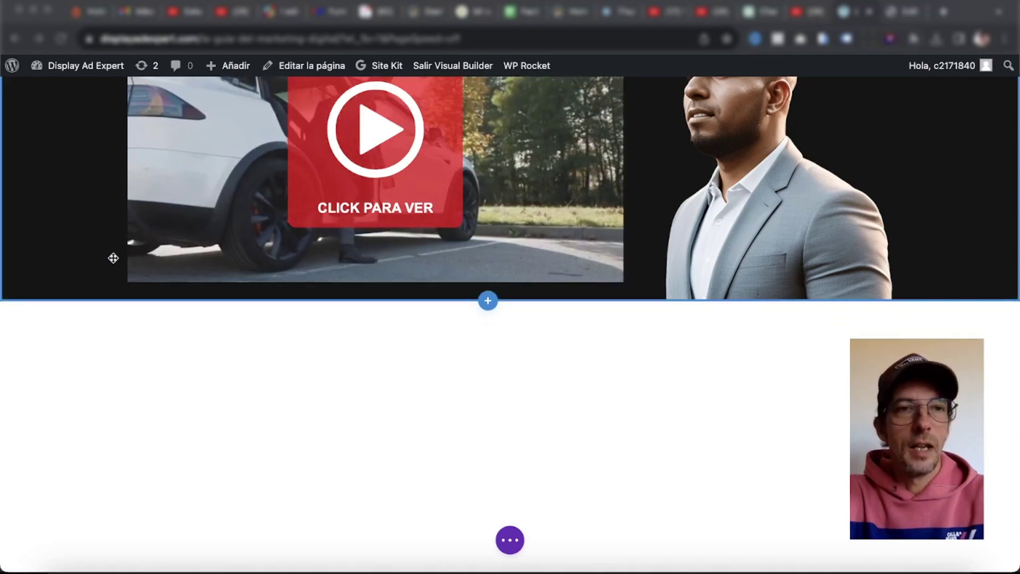
scroll(955, 178, up, 2)
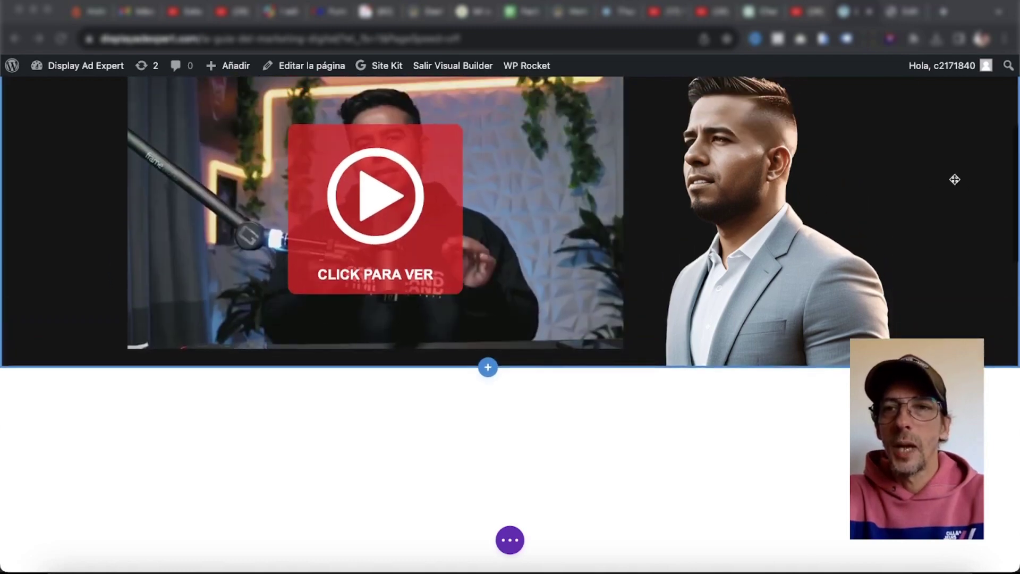
Save the page with the finished header section.
click(512, 543)
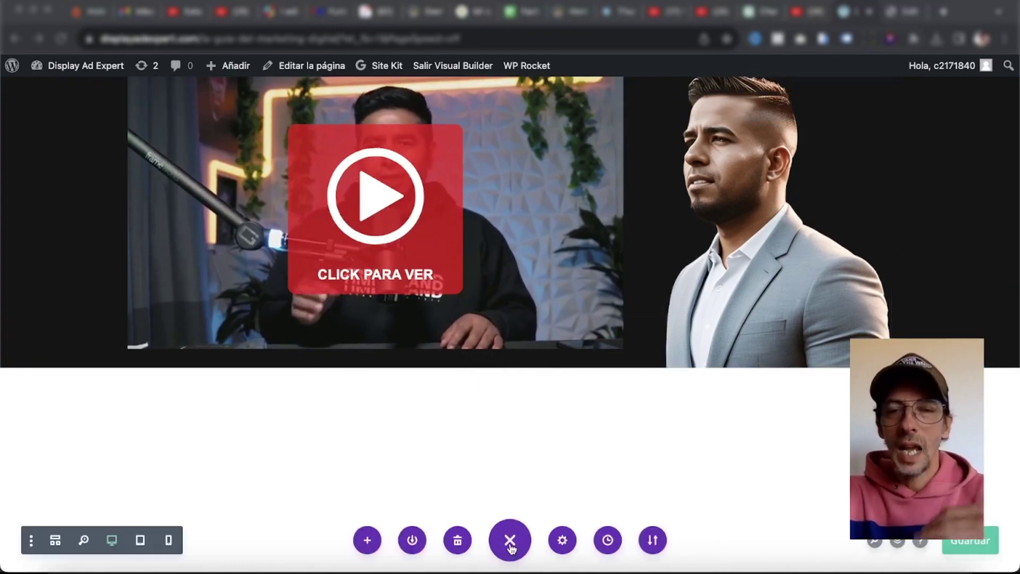
click(980, 553)
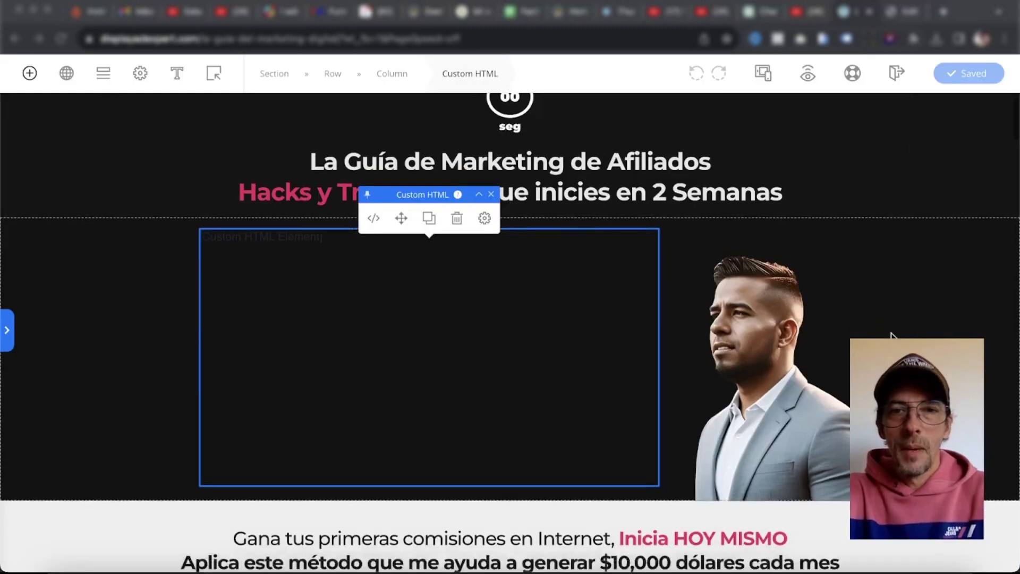
Switch to the original page and look up the hex background colour of the section below the video.
scroll(893, 336, down, 5)
scroll(893, 337, down, 1)
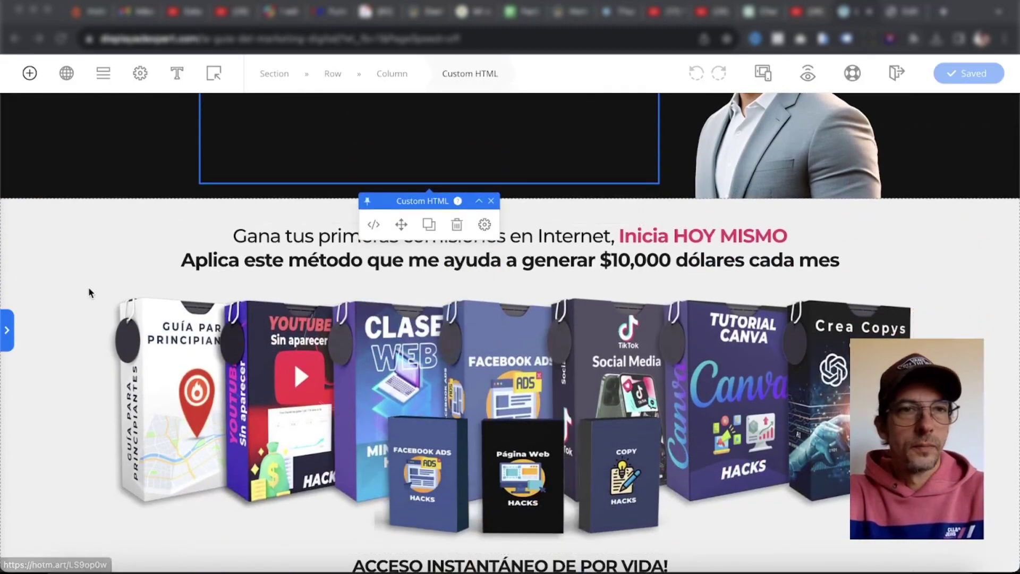
click(45, 210)
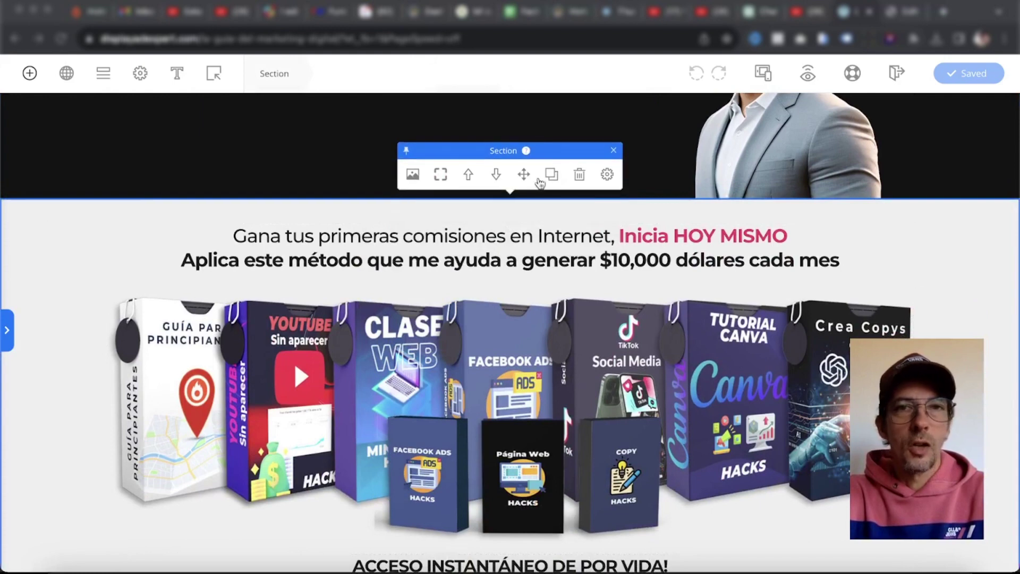
click(414, 175)
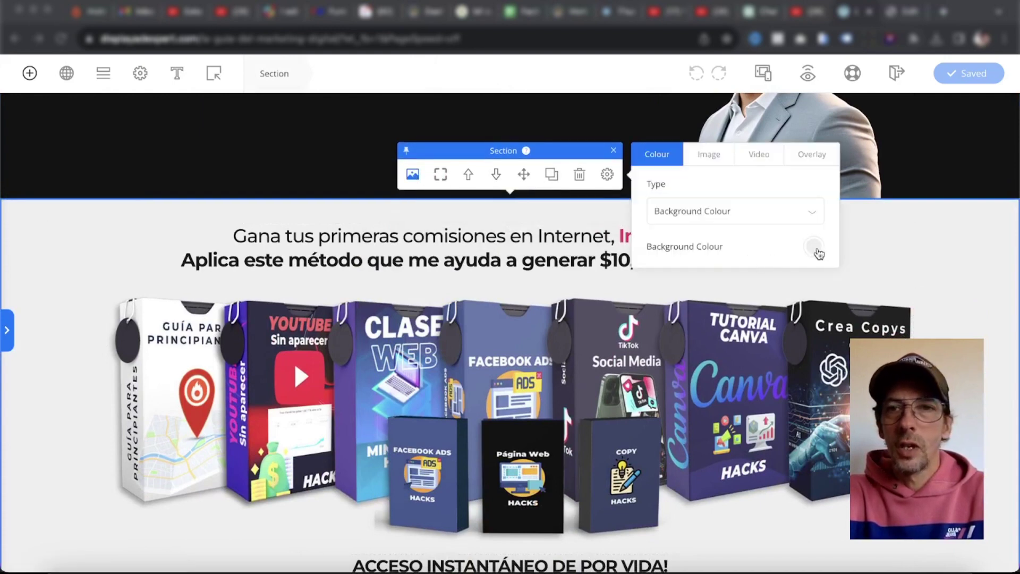
click(814, 248)
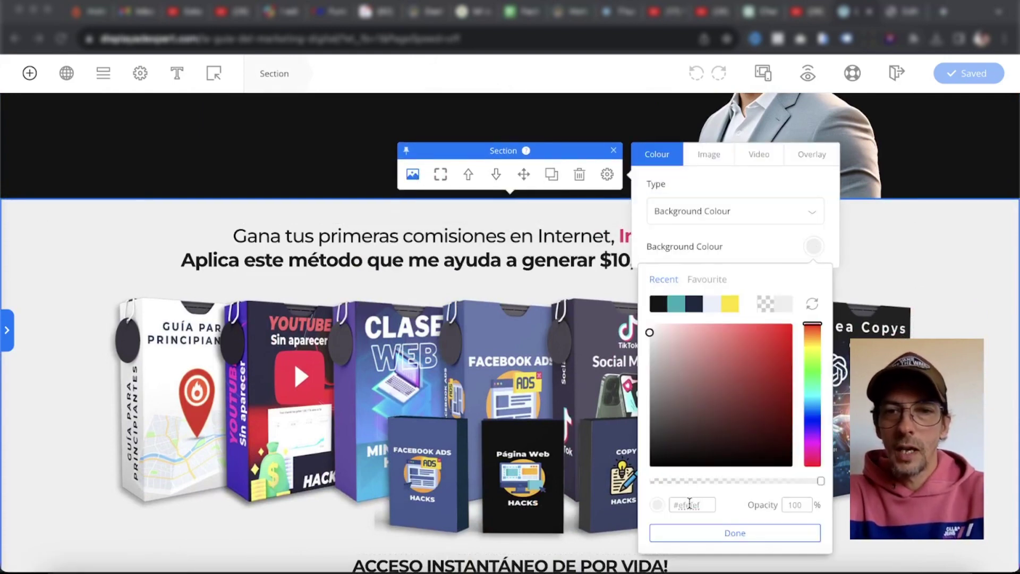
click(989, 289)
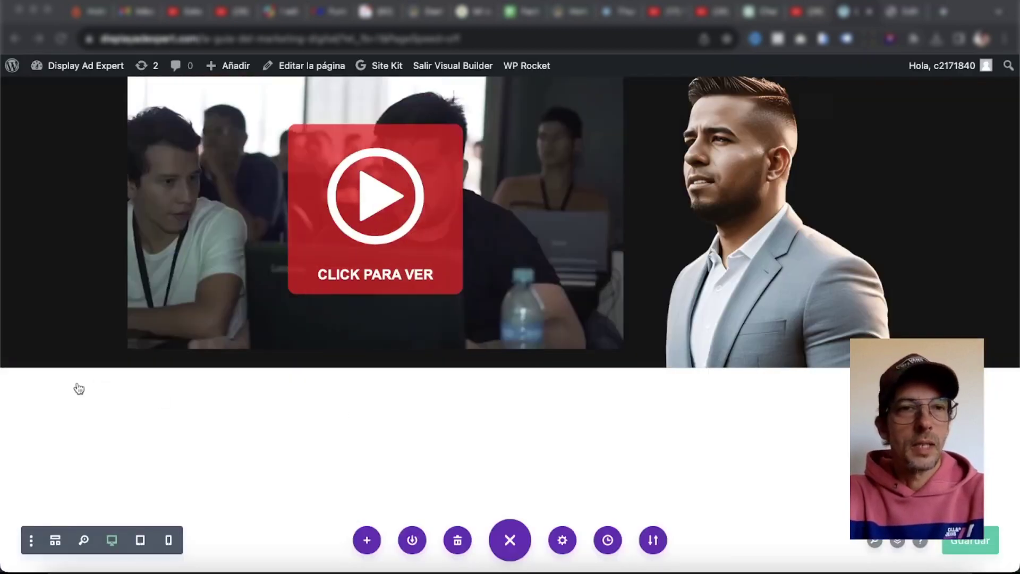
Set the background colour of the empty white section below the header to #efefef in the Divi page and save it.
click(37, 384)
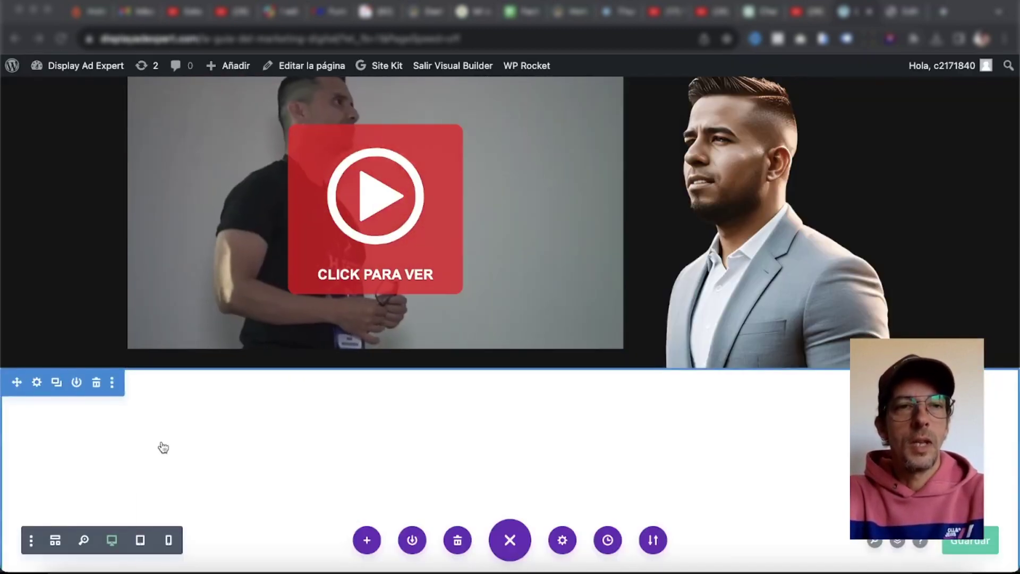
click(109, 270)
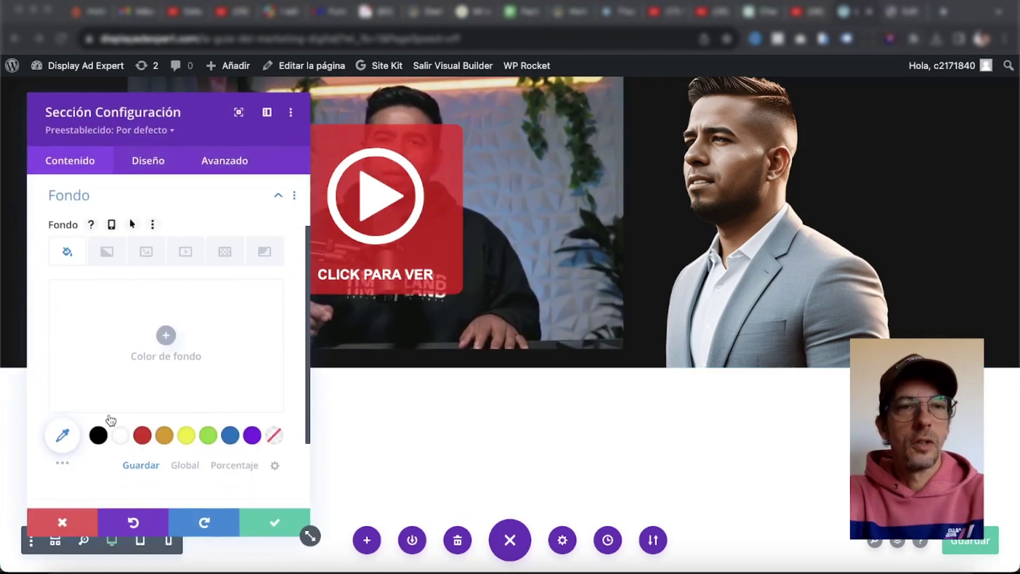
click(142, 435)
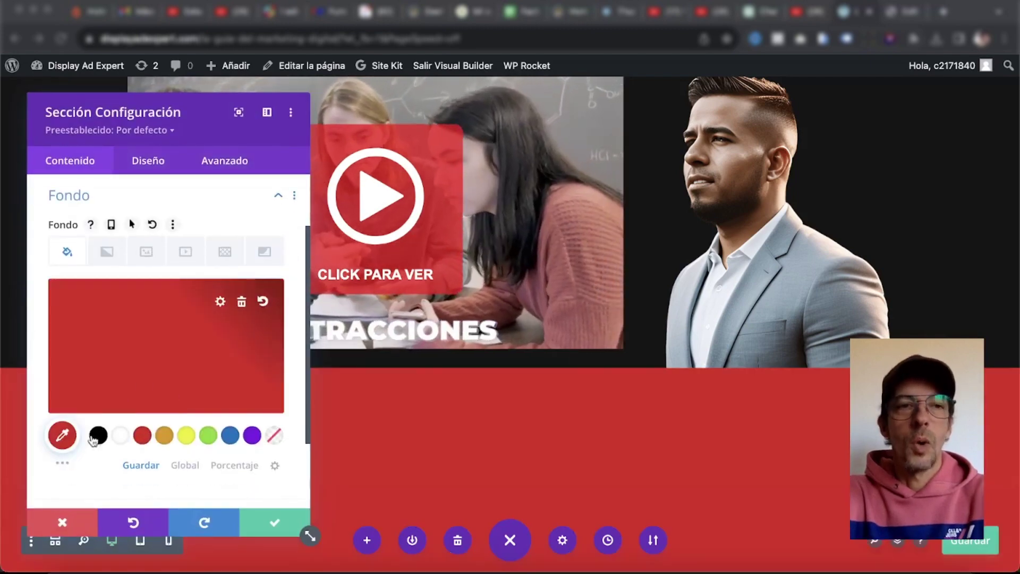
click(63, 438)
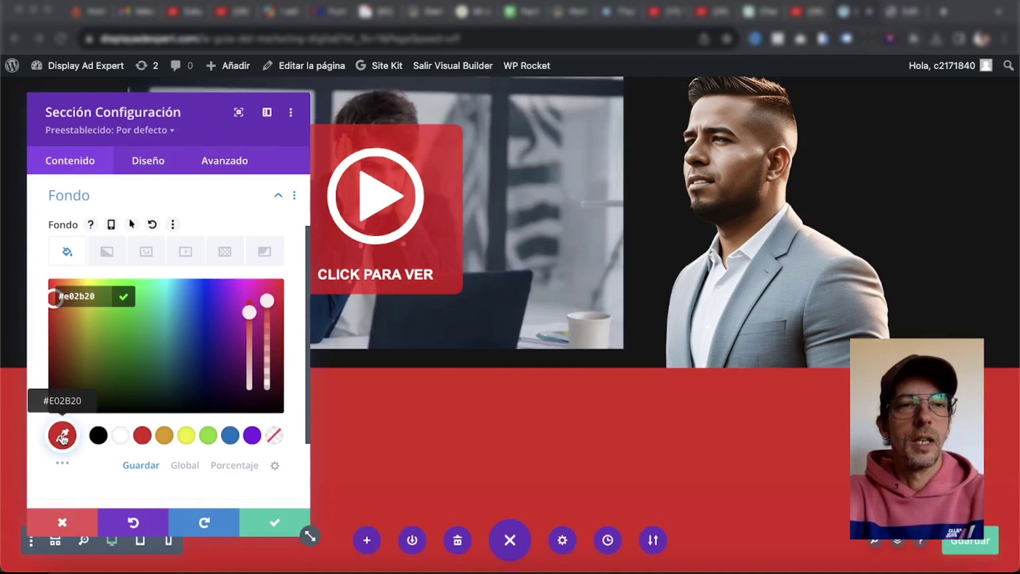
click(84, 285)
text(efefef)
click(123, 296)
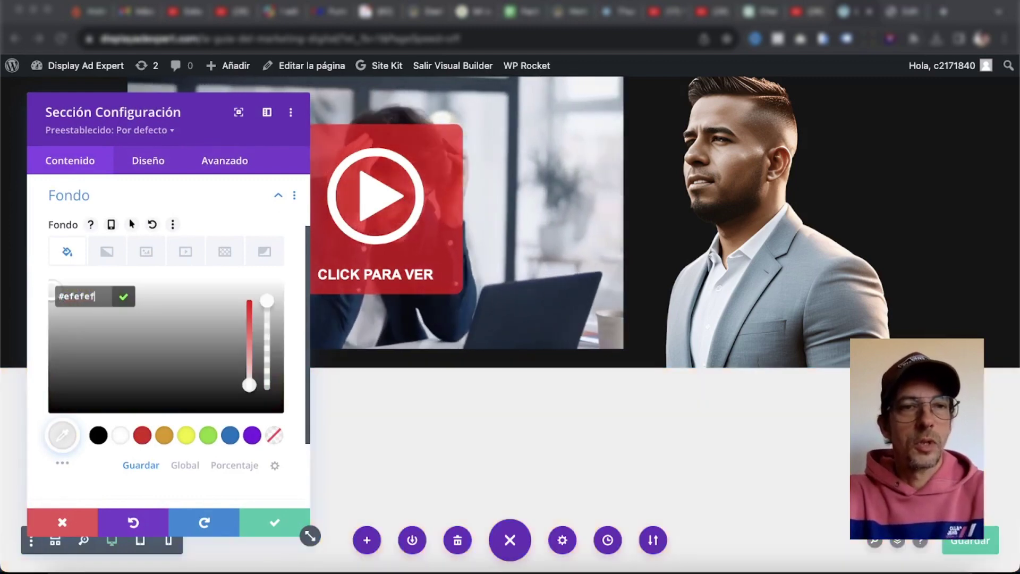
click(275, 523)
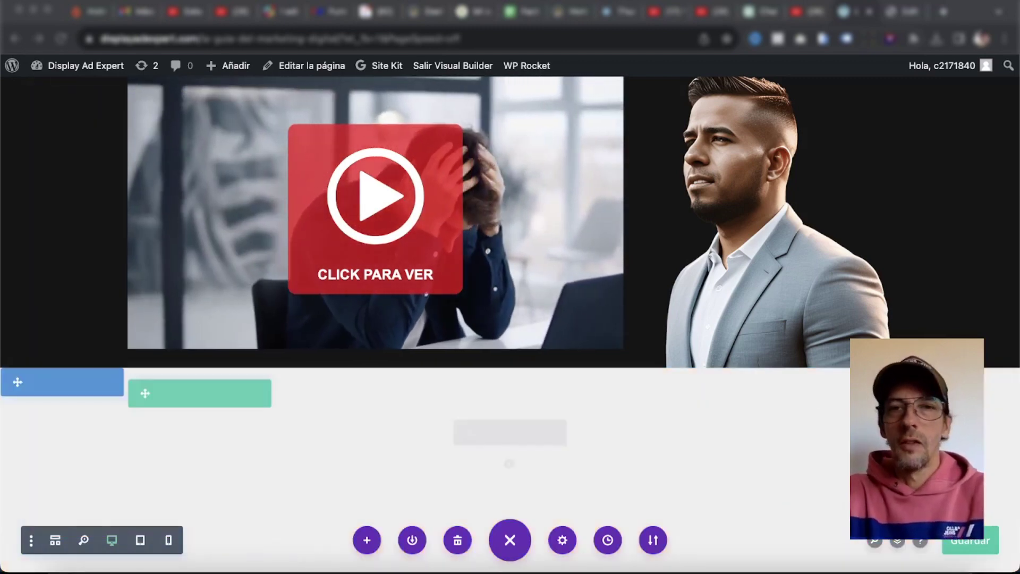
scroll(508, 463, down, 2)
click(967, 545)
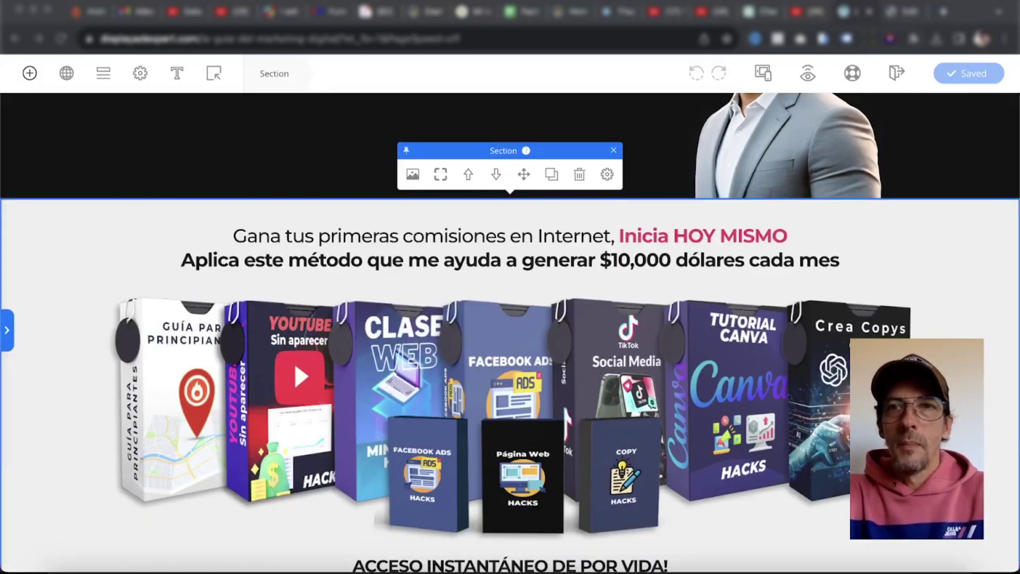
Copy the "Gana tus primeras comisiones en Internet" headline from the original page and check its font, weight and size settings.
drag(223, 239, 842, 262)
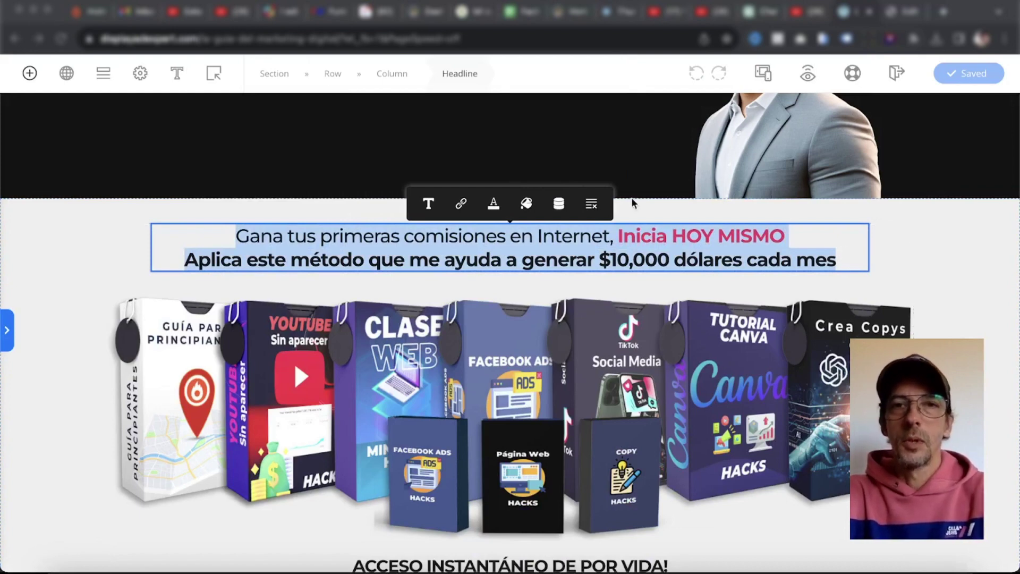
click(445, 236)
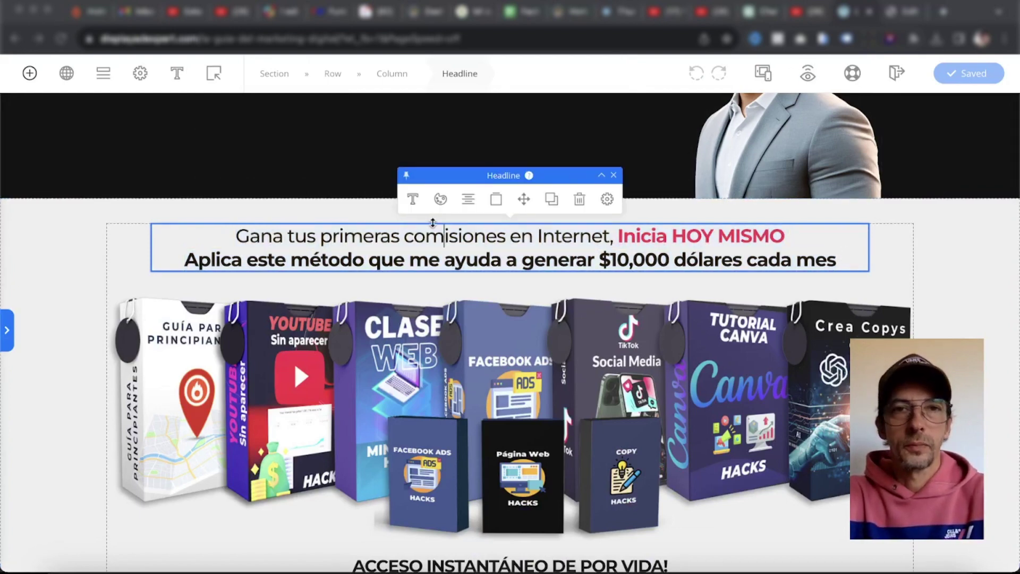
click(413, 200)
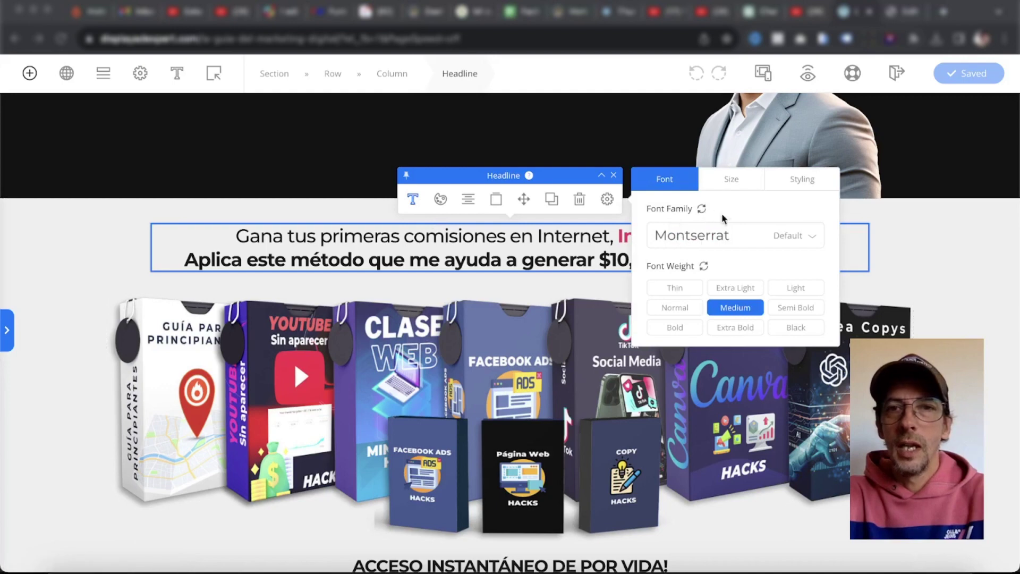
click(731, 181)
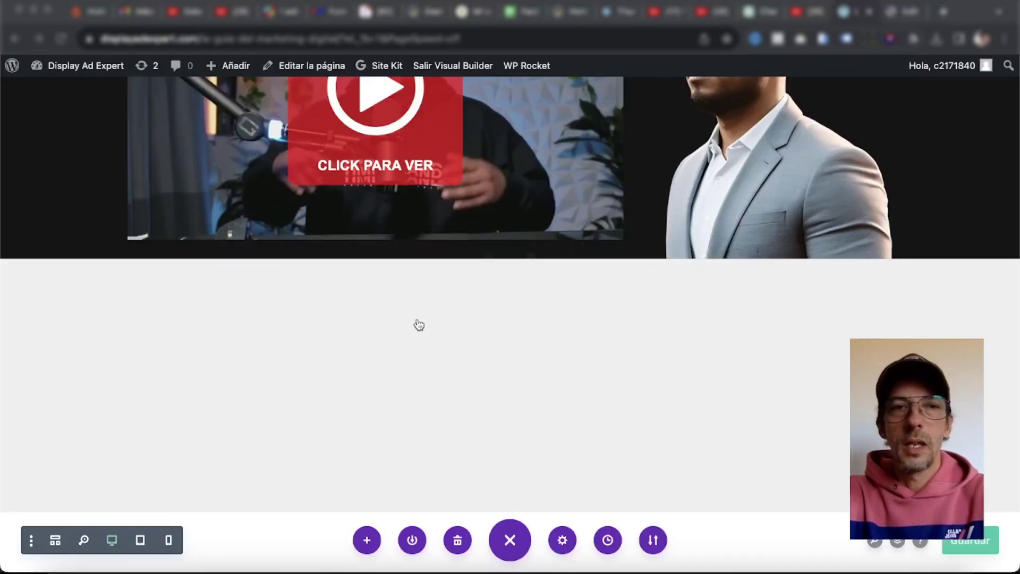
Paste the copied headline into the body of the empty Texto module in the grey Divi section.
mouse_move(362, 315)
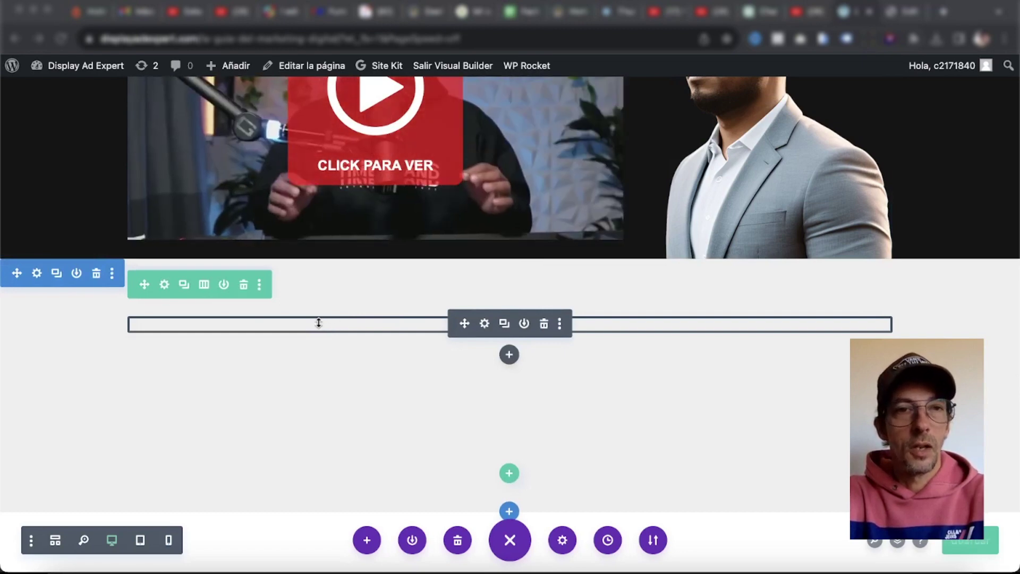
click(485, 324)
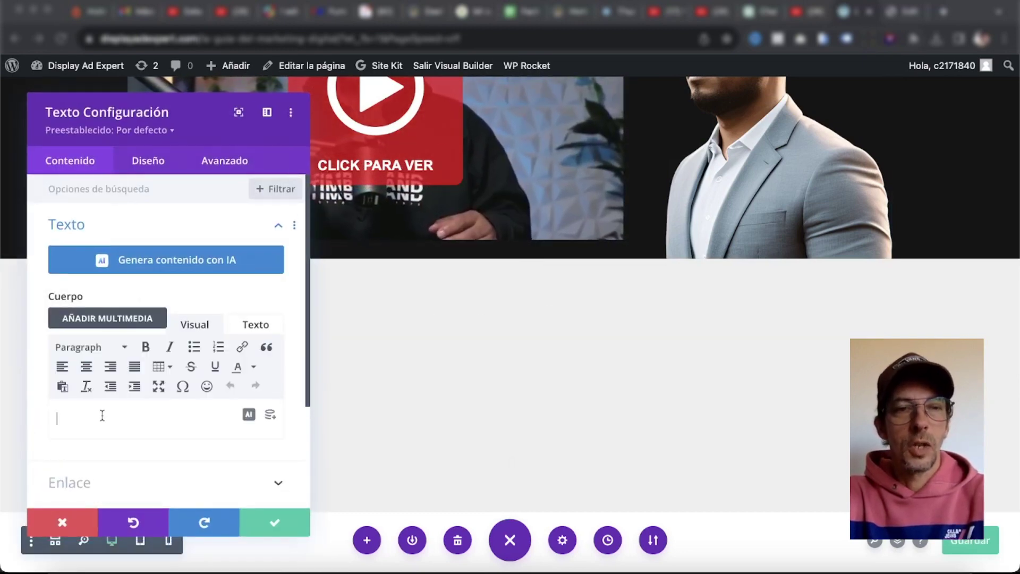
key(super+v)
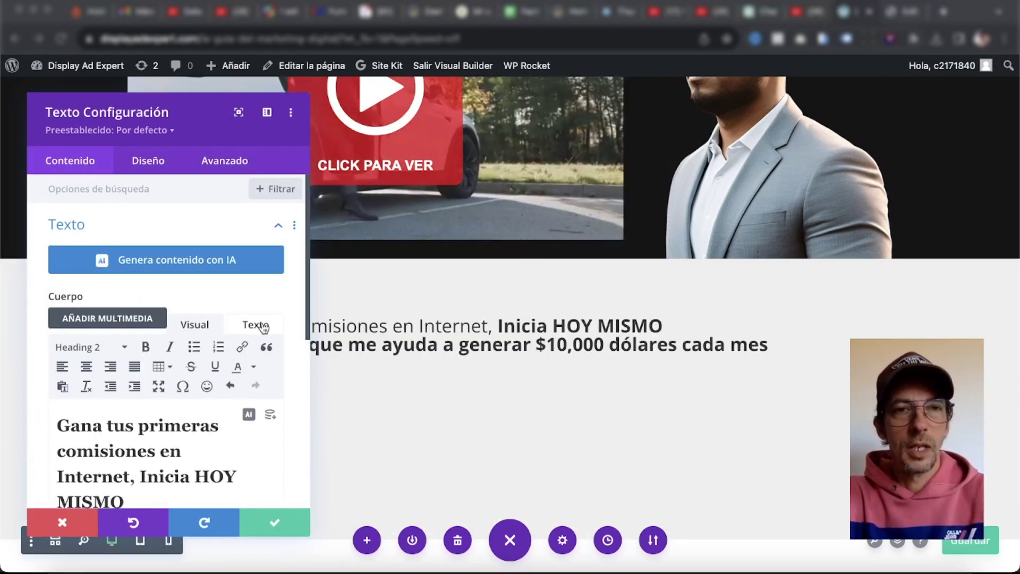
Remove the h2 and span tags from the pasted headline's HTML, keep the bold tags, and confirm the module.
click(262, 326)
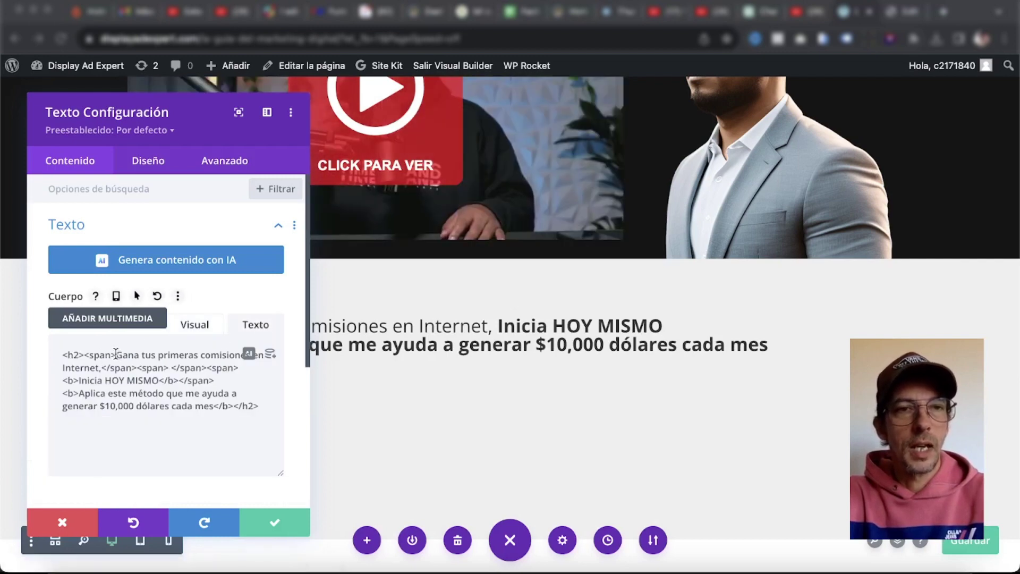
key(BackSpace)
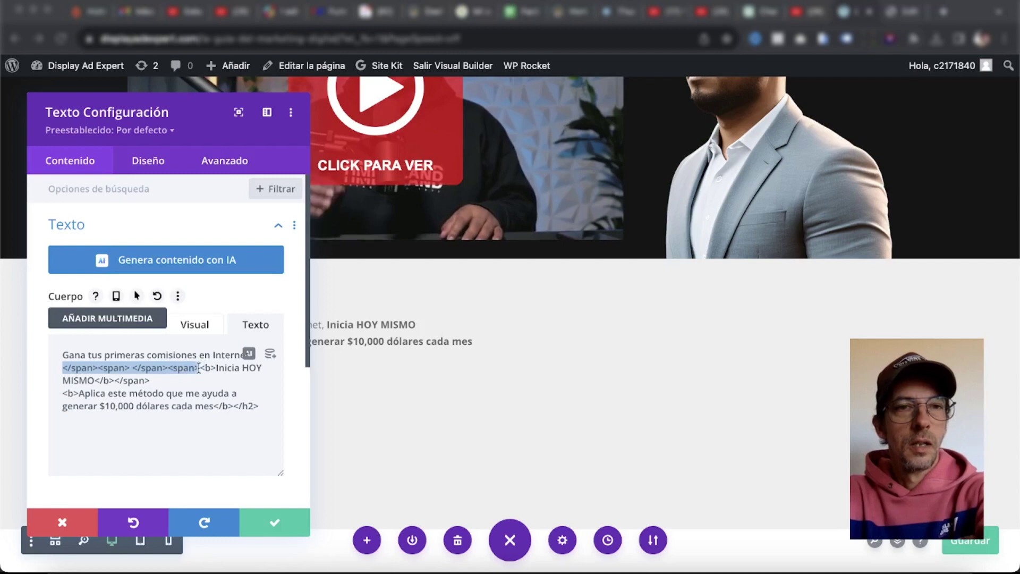
key(BackSpace)
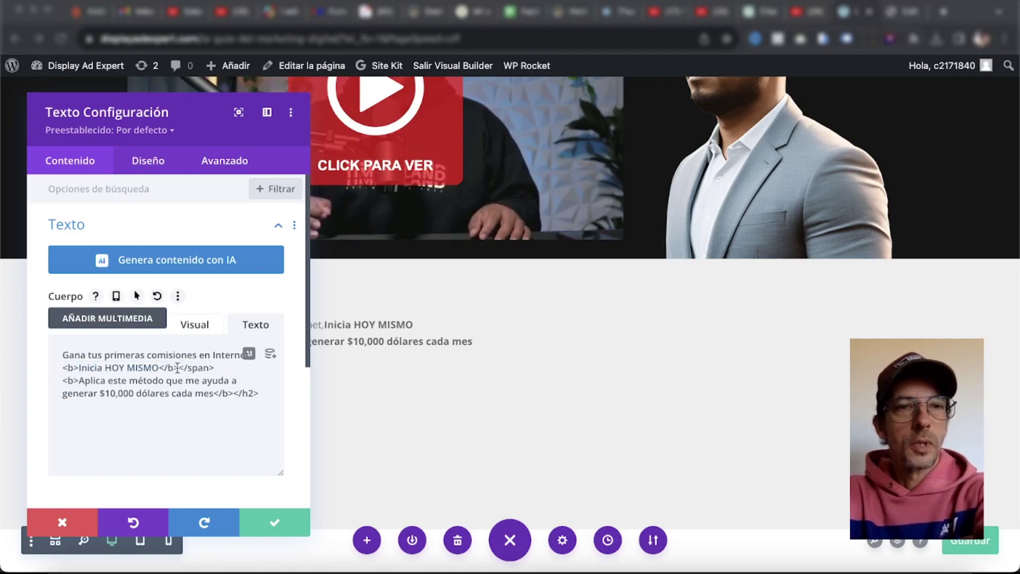
key(BackSpace)
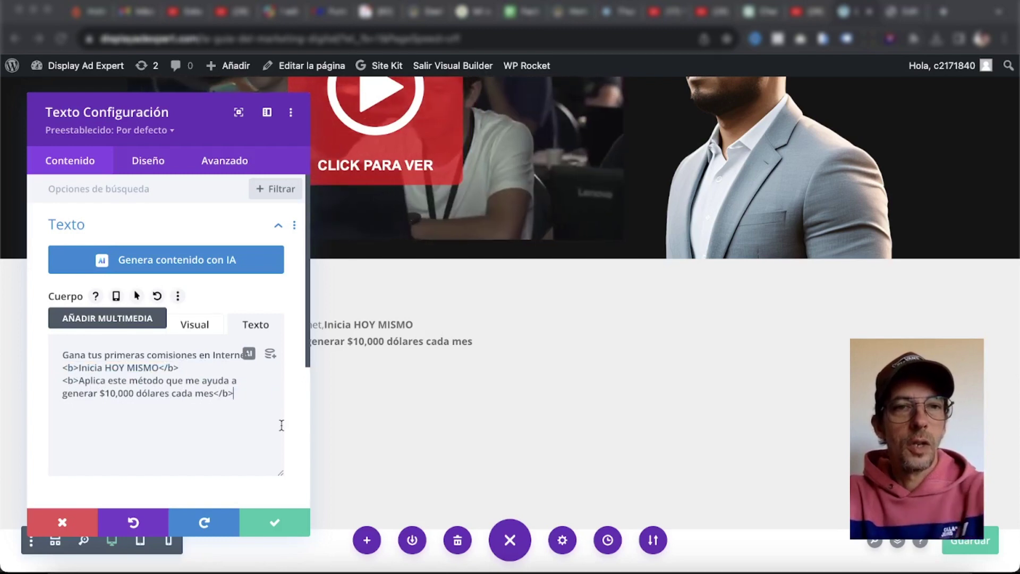
click(278, 528)
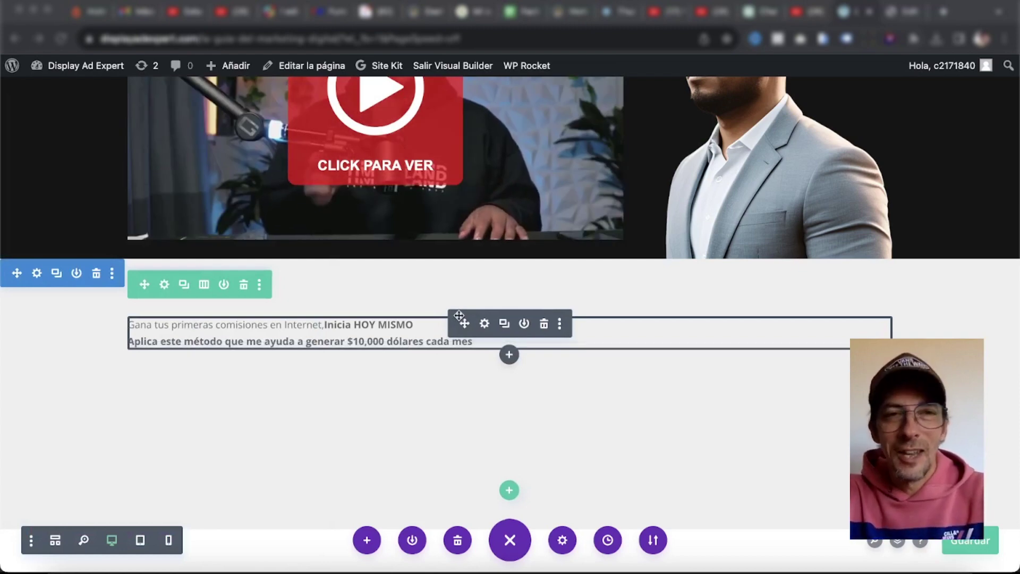
Style the headline module's text with the Montserrat font, Medio weight and a text size of 27px.
click(484, 323)
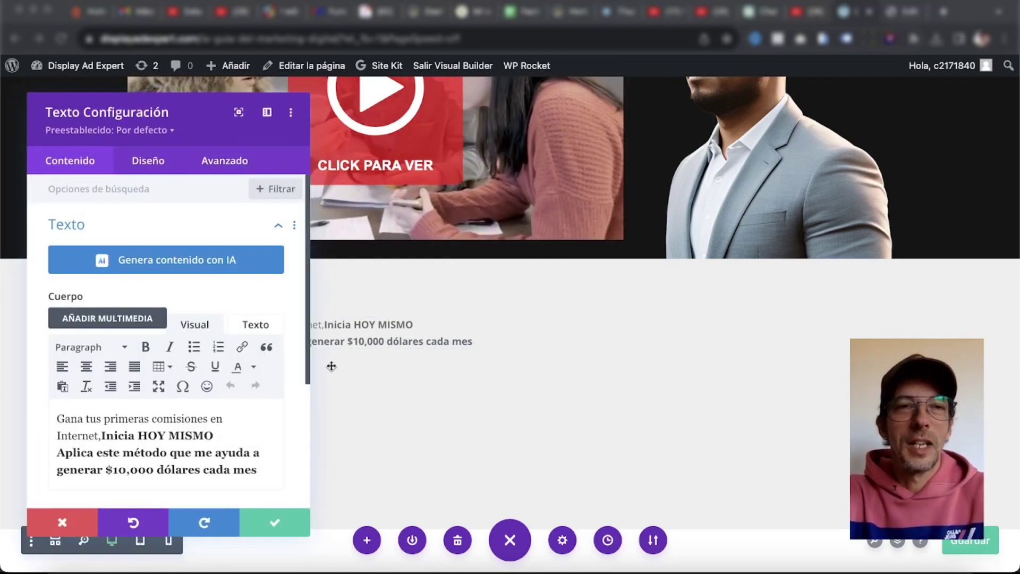
click(145, 162)
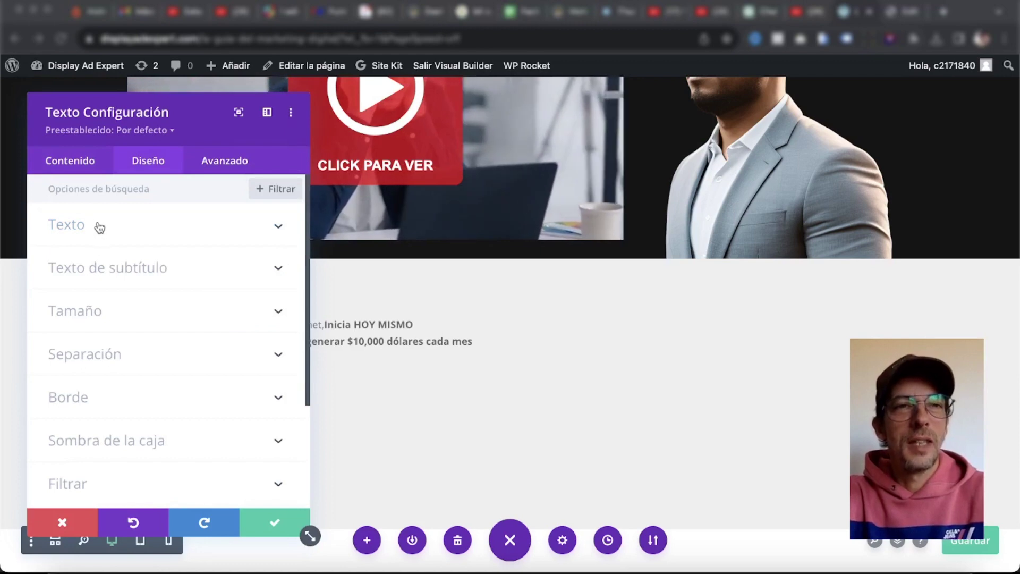
click(98, 226)
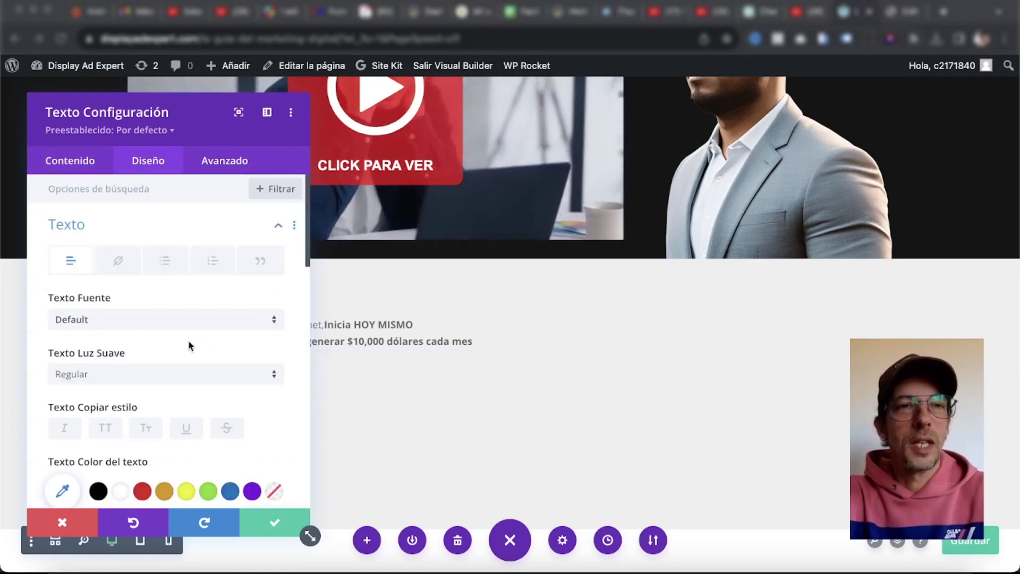
click(104, 321)
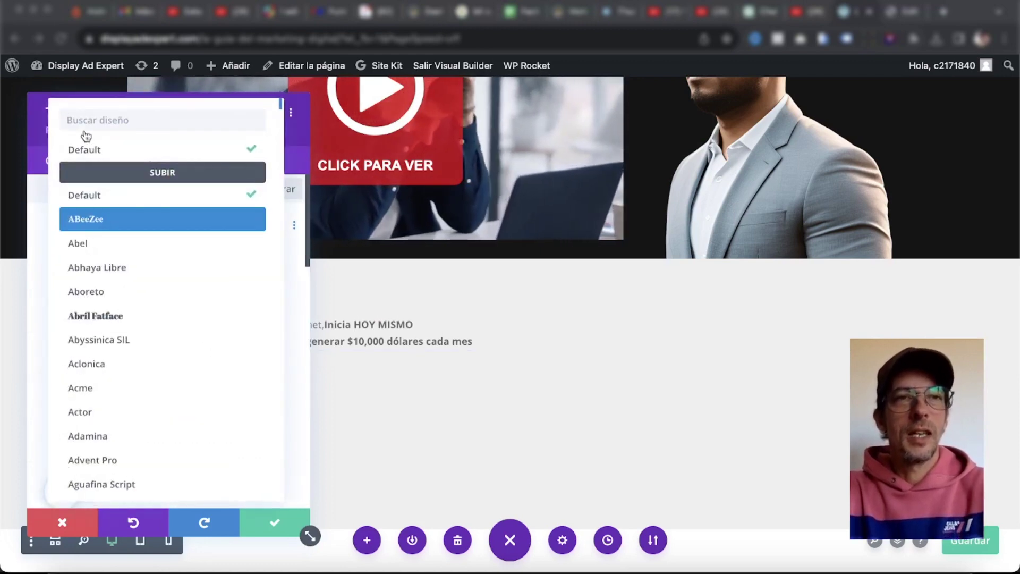
text(Mont)
click(104, 246)
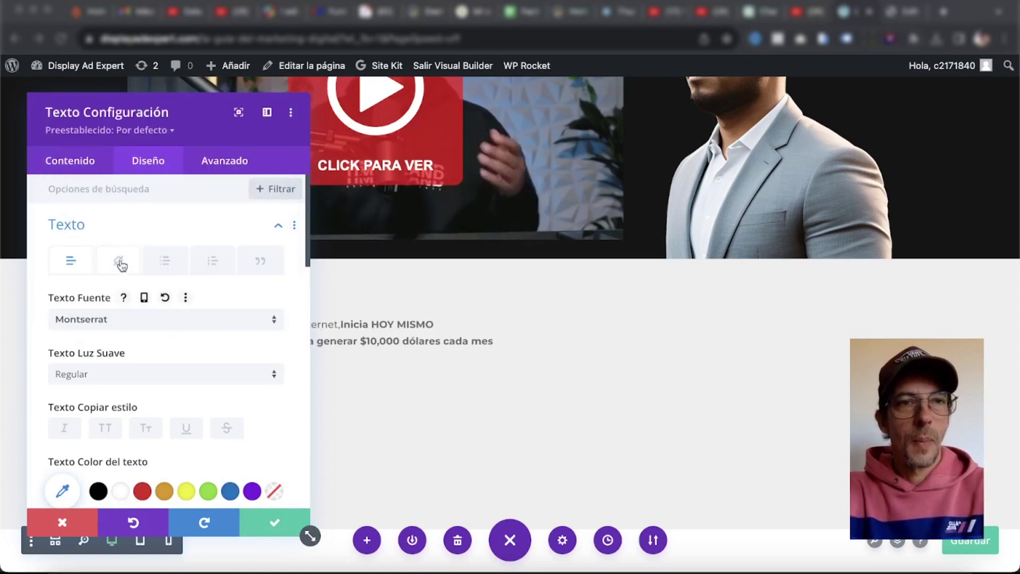
click(105, 380)
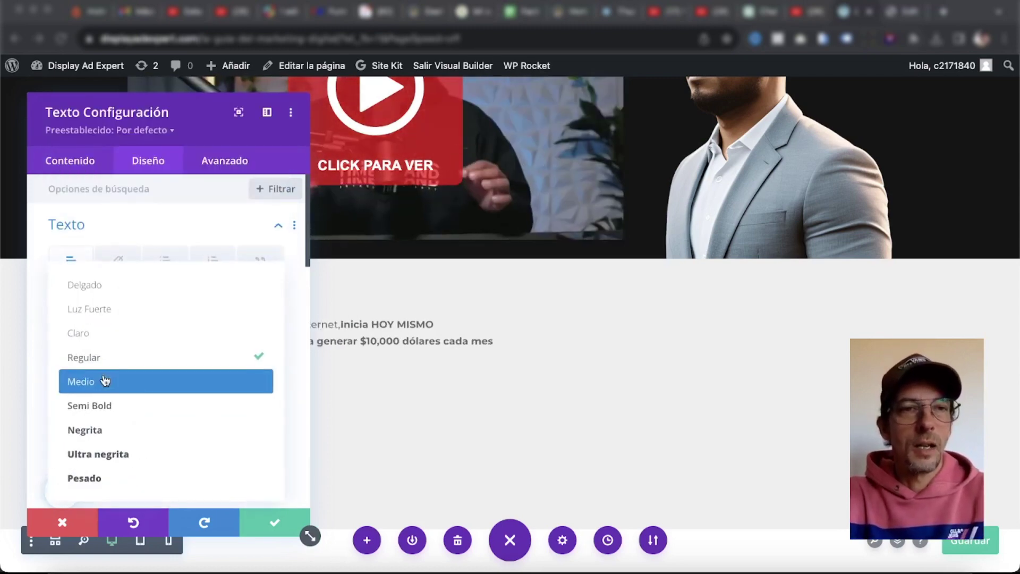
click(103, 384)
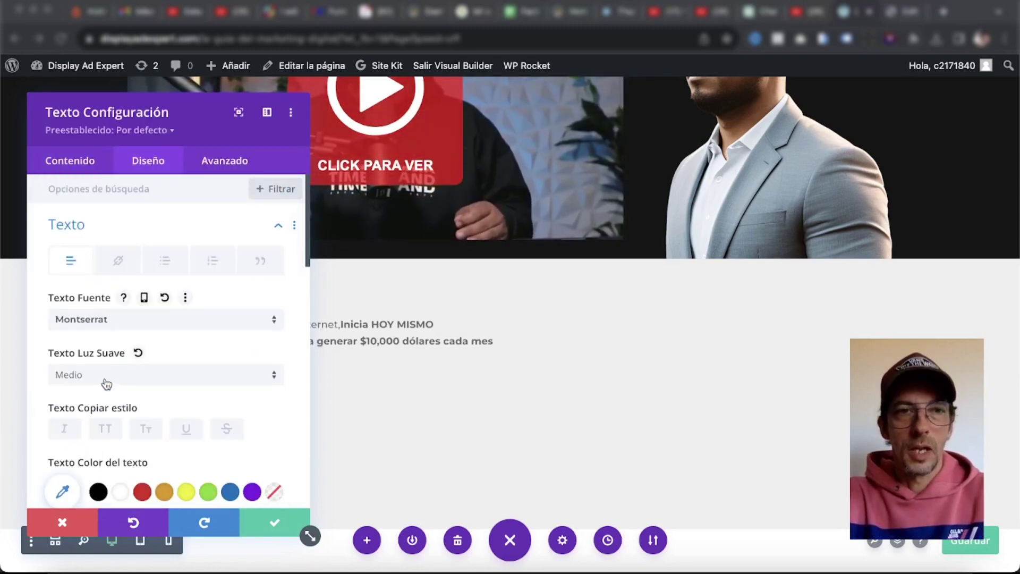
scroll(153, 366, down, 3)
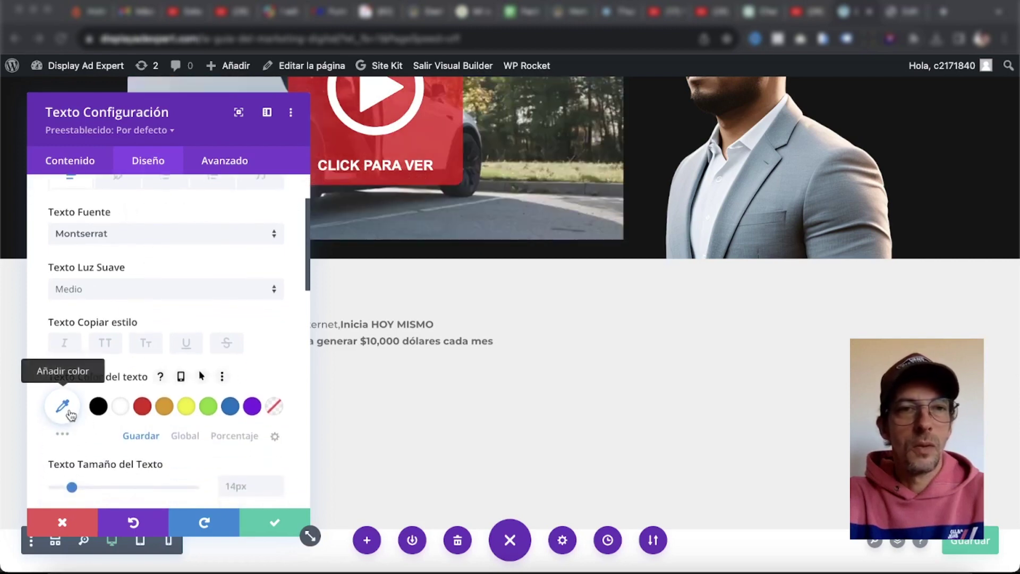
scroll(216, 417, down, 3)
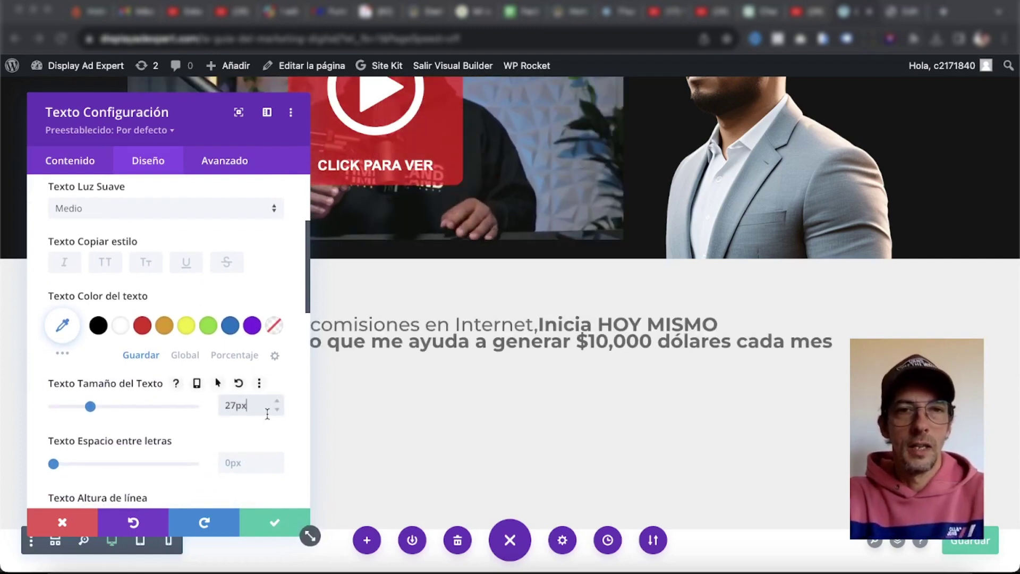
Set the grey section's headline text to a 1.1em line height and centre alignment, and confirm the module.
scroll(267, 414, down, 2)
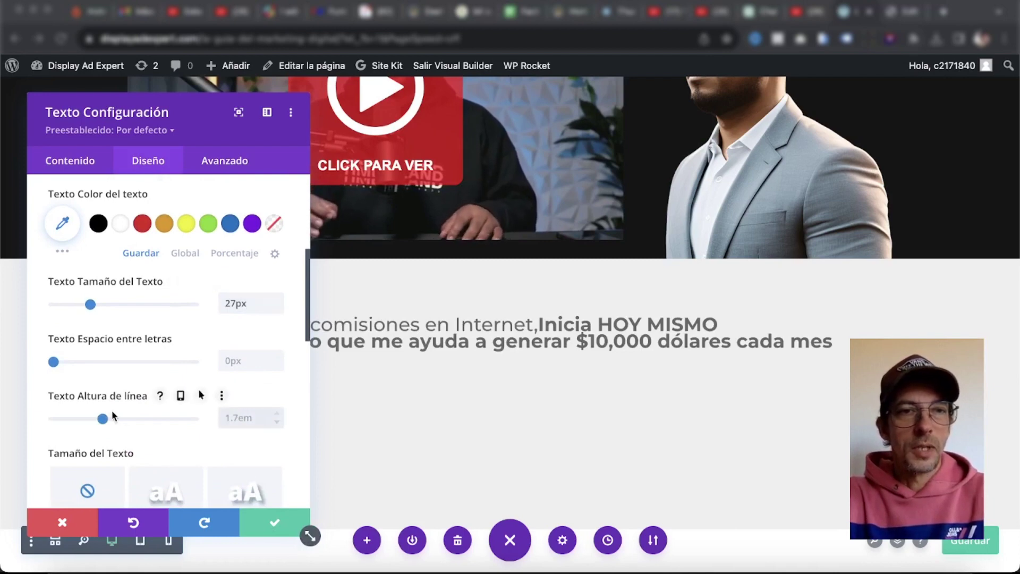
drag(105, 422, 63, 421)
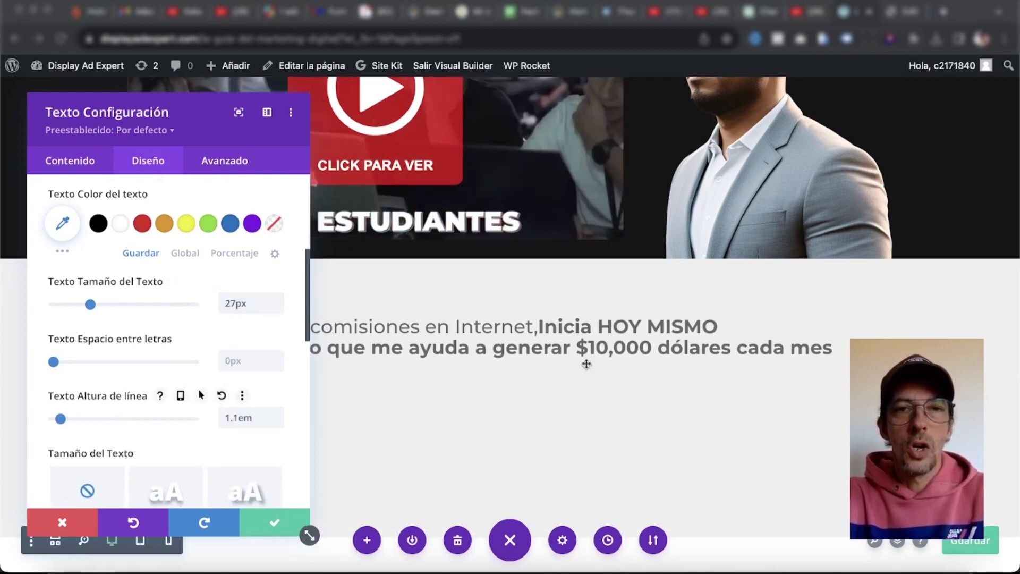
scroll(690, 350, up, 6)
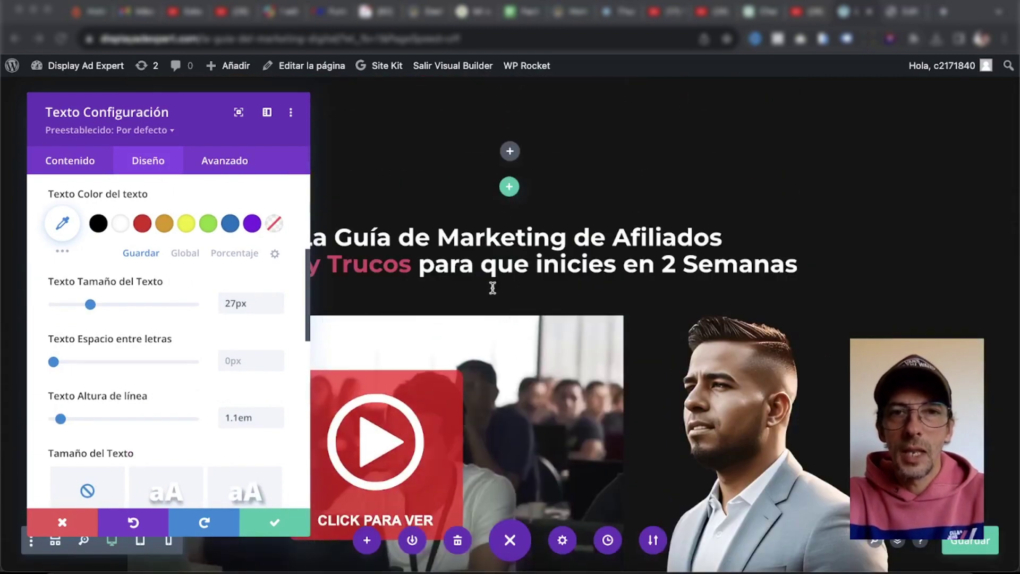
scroll(739, 264, down, 6)
scroll(739, 264, down, 2)
scroll(114, 429, down, 4)
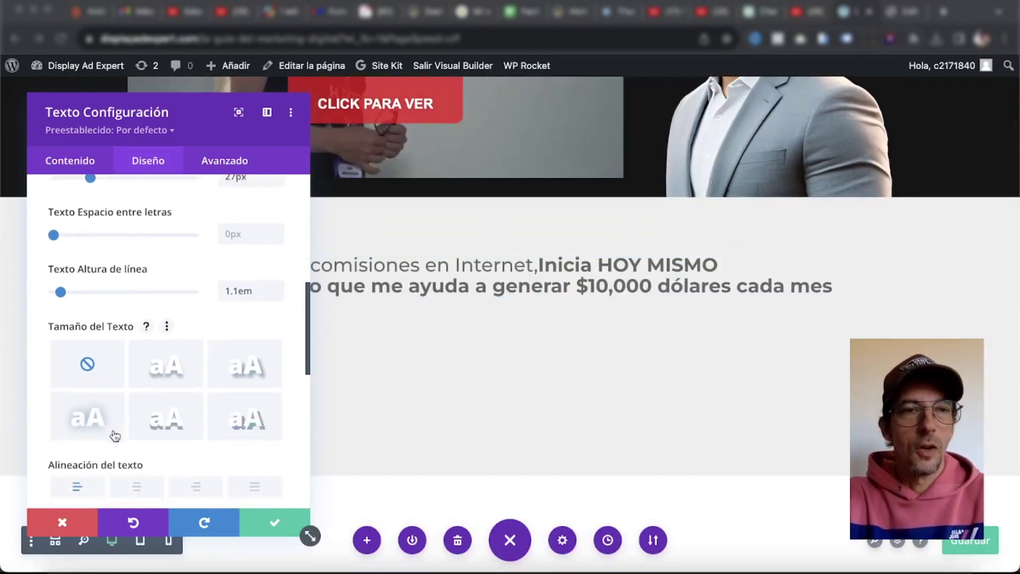
click(136, 393)
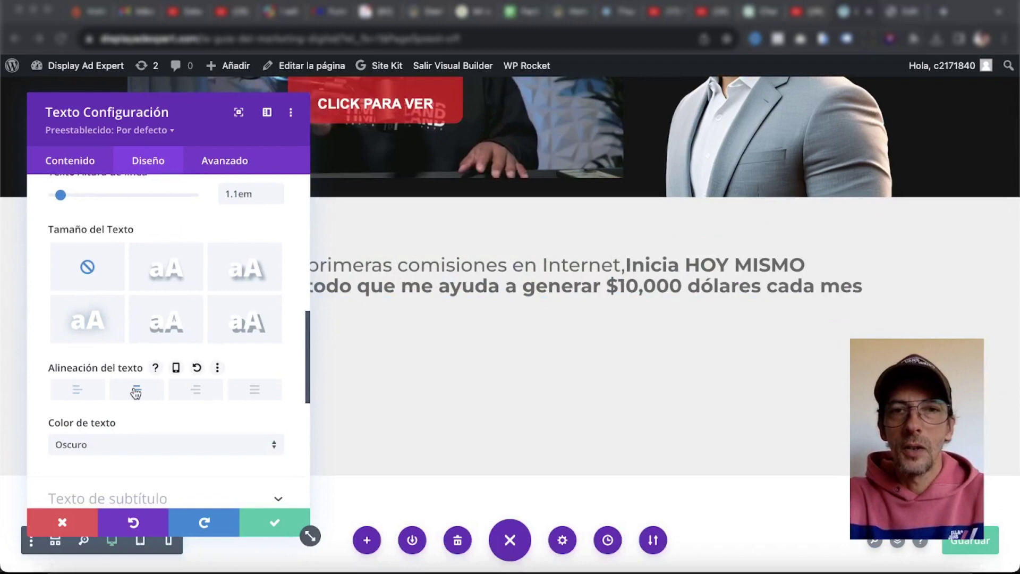
click(271, 523)
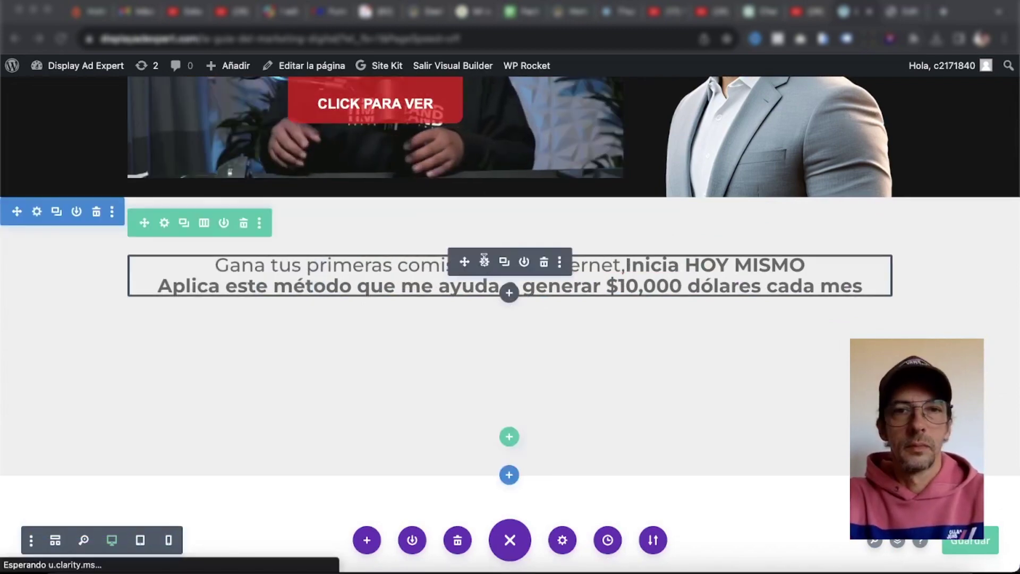
Change the text colour of the grey section's headline module to black (#000000) and confirm.
click(484, 262)
click(146, 162)
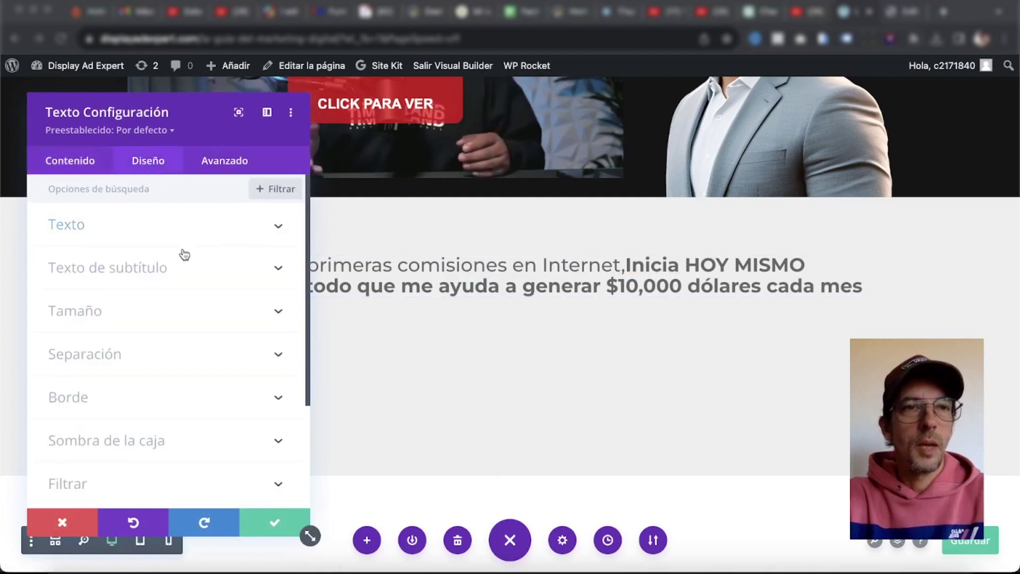
click(95, 225)
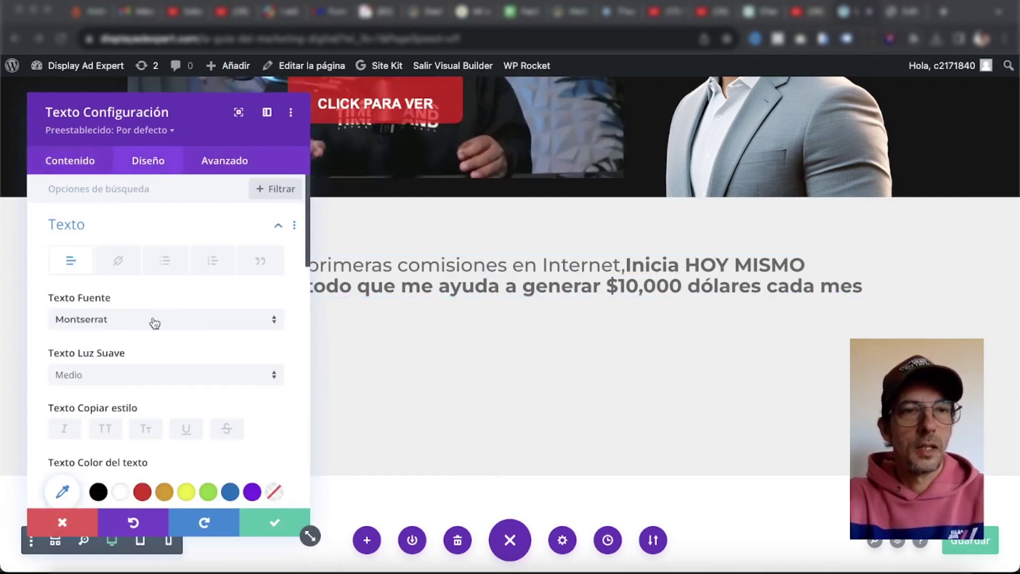
scroll(155, 323, down, 3)
click(98, 407)
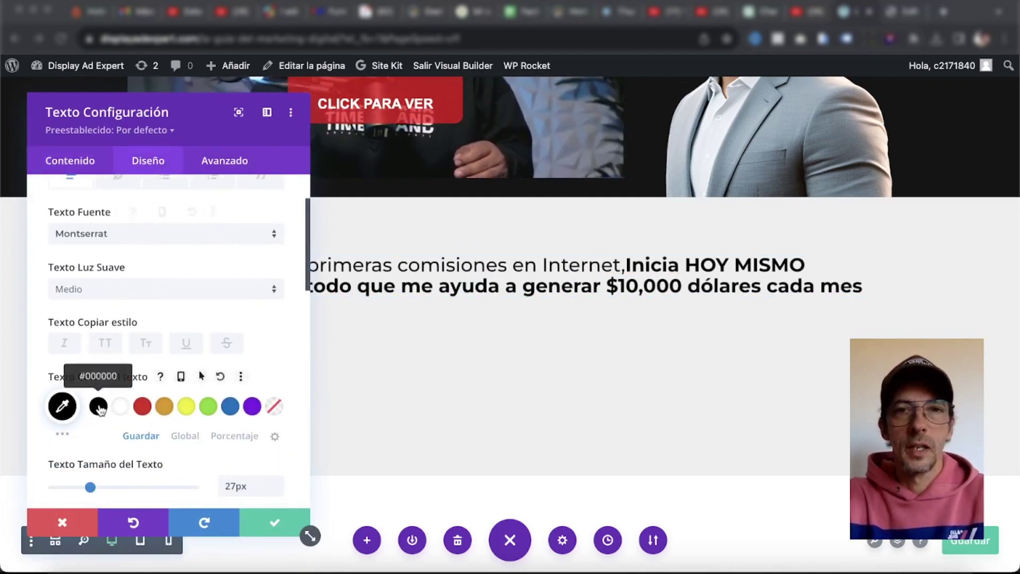
click(274, 522)
Copy the colour code da4662 from the HTML of the header title and close its settings without changes.
scroll(547, 244, up, 10)
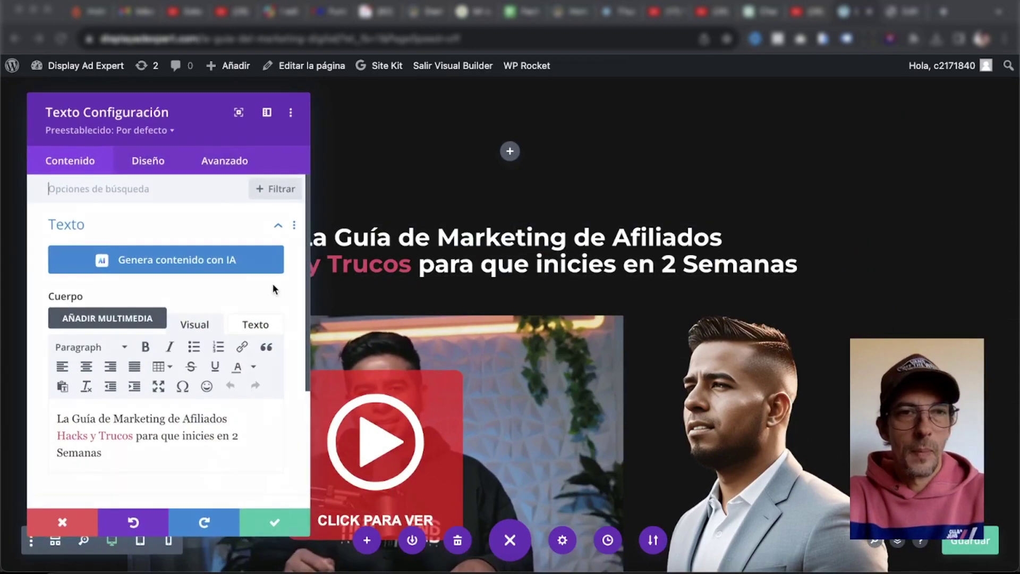
click(255, 325)
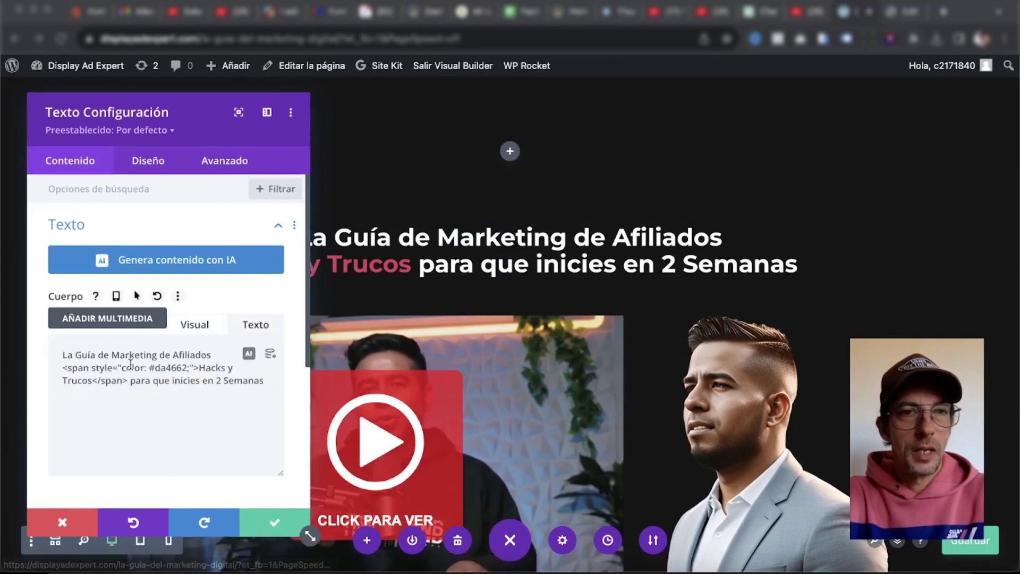
double_click(171, 368)
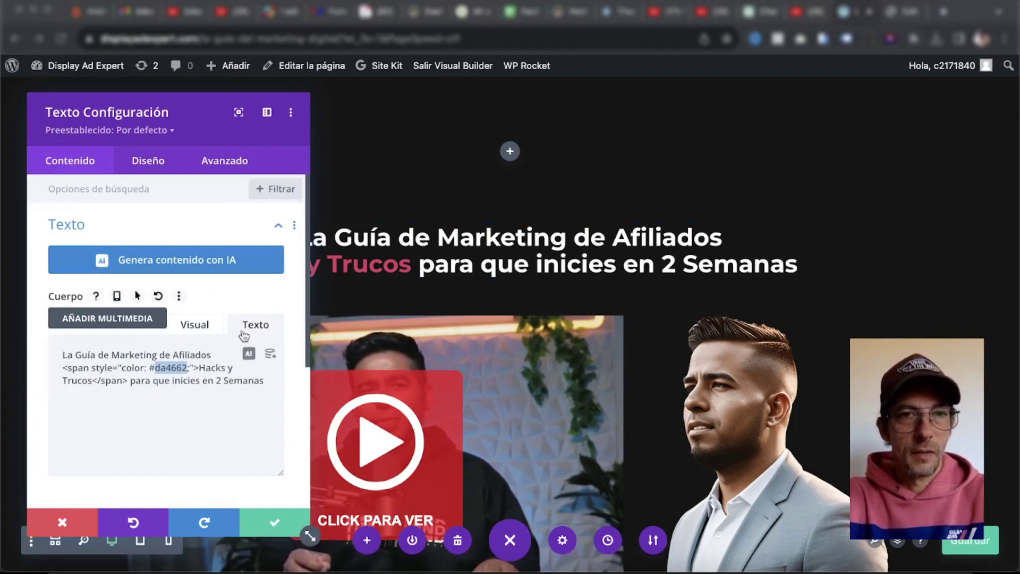
click(62, 522)
Colour the words "Inicia HOY MISMO" in the grey section's headline with #da4662, undoing any accidental text replacement.
scroll(463, 376, down, 7)
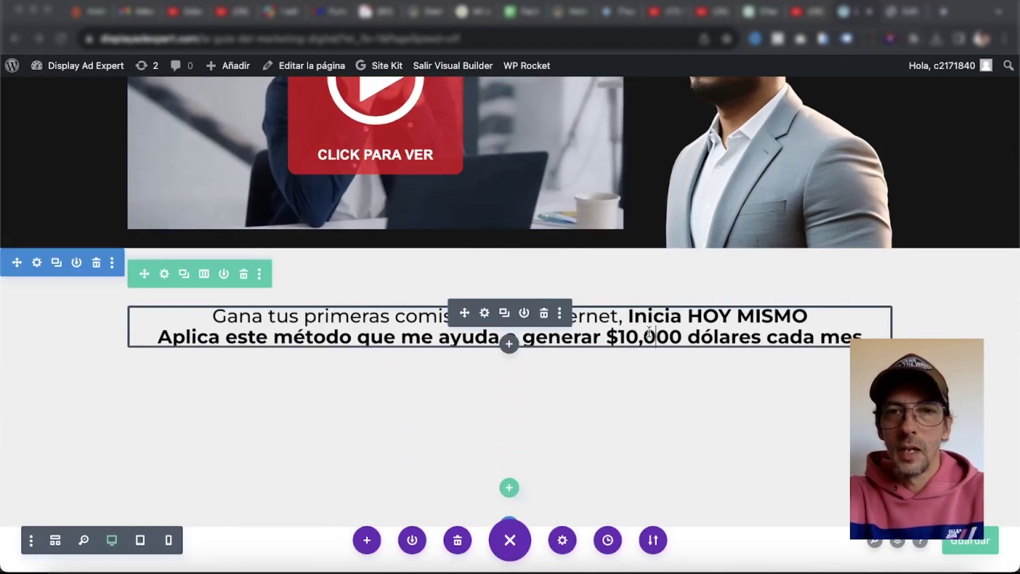
click(649, 333)
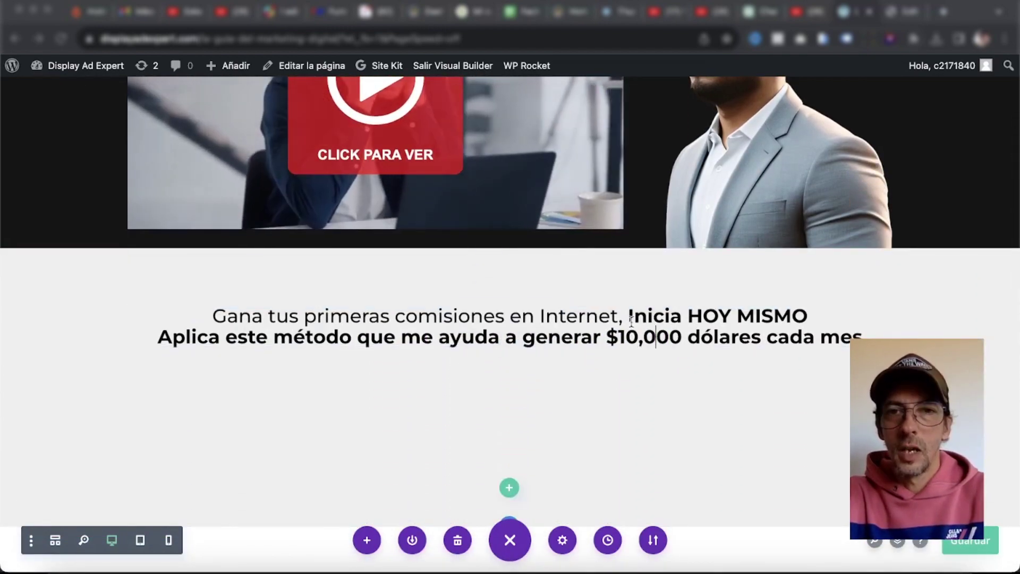
drag(629, 317, 862, 338)
drag(800, 317, 808, 316)
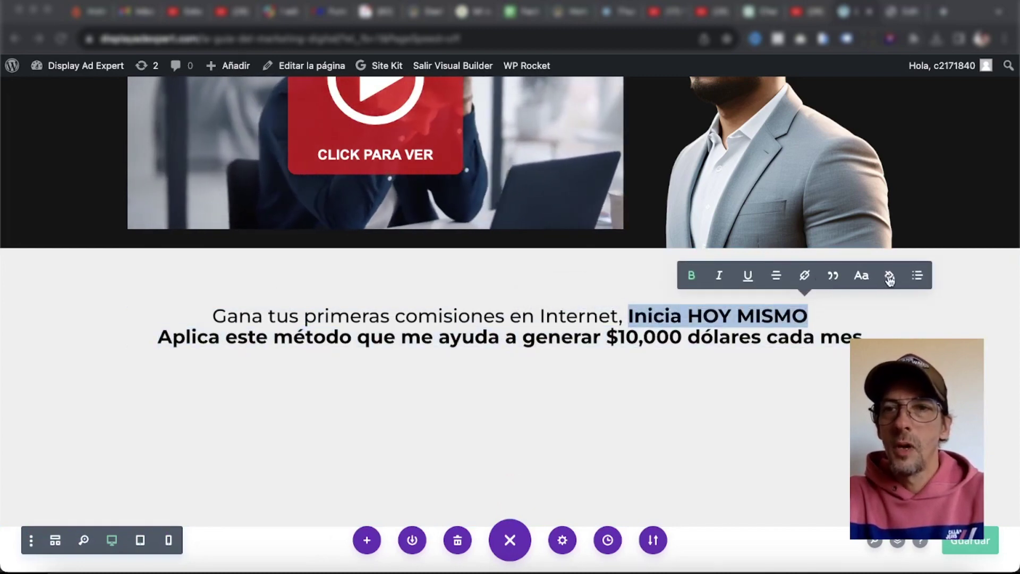
click(888, 276)
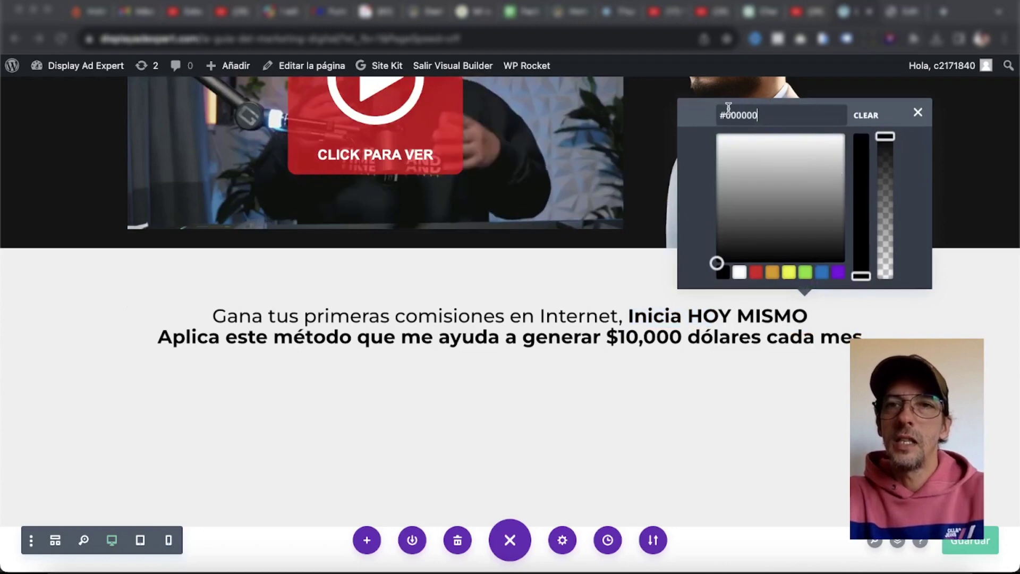
double_click(738, 113)
key(super+v)
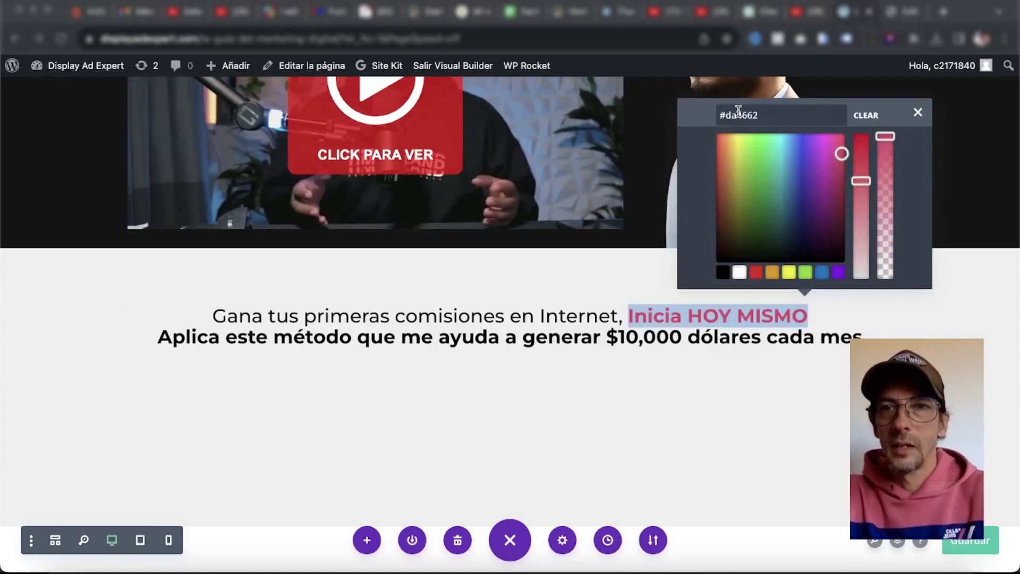
key(Return)
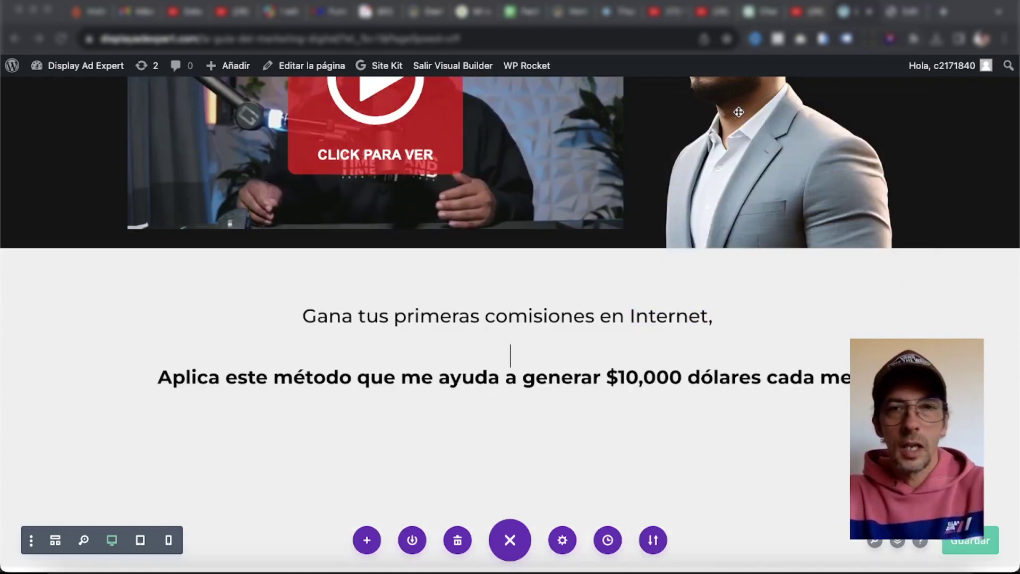
key(super+z)
click(1006, 328)
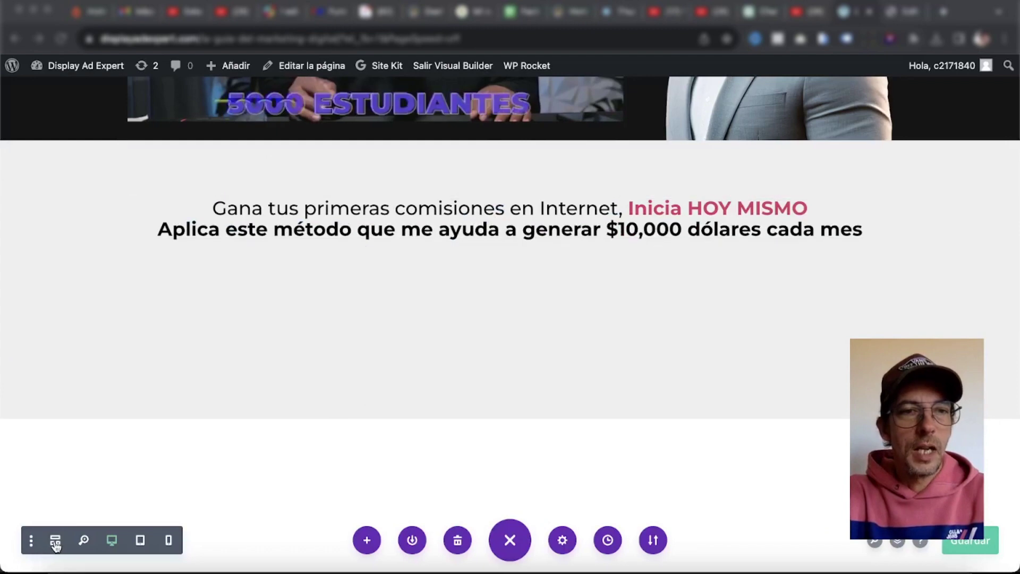
Switch to the wireframe view, with the Header section collapsed and the Primer CTA section expanded.
click(54, 540)
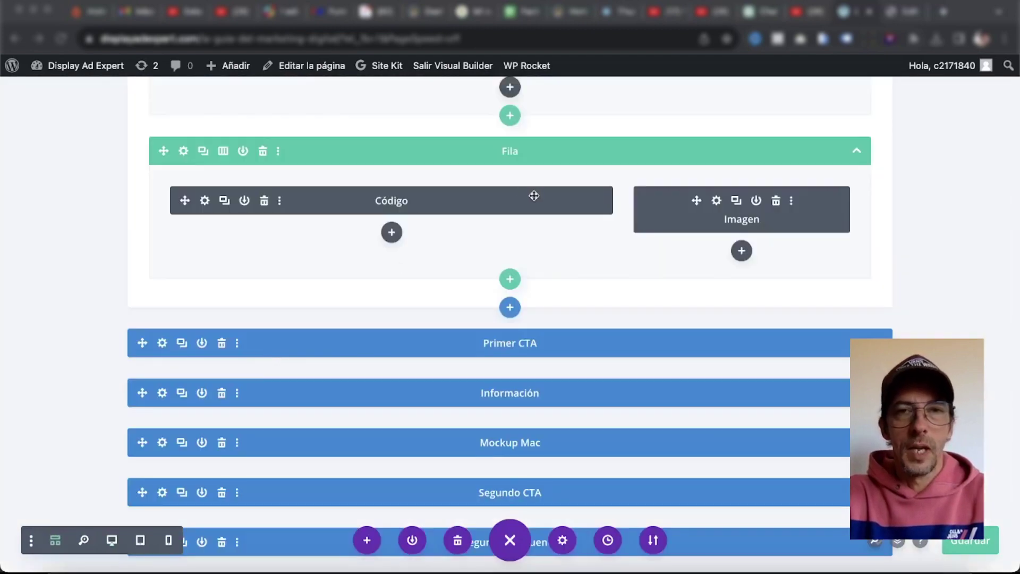
scroll(876, 155, up, 5)
click(879, 90)
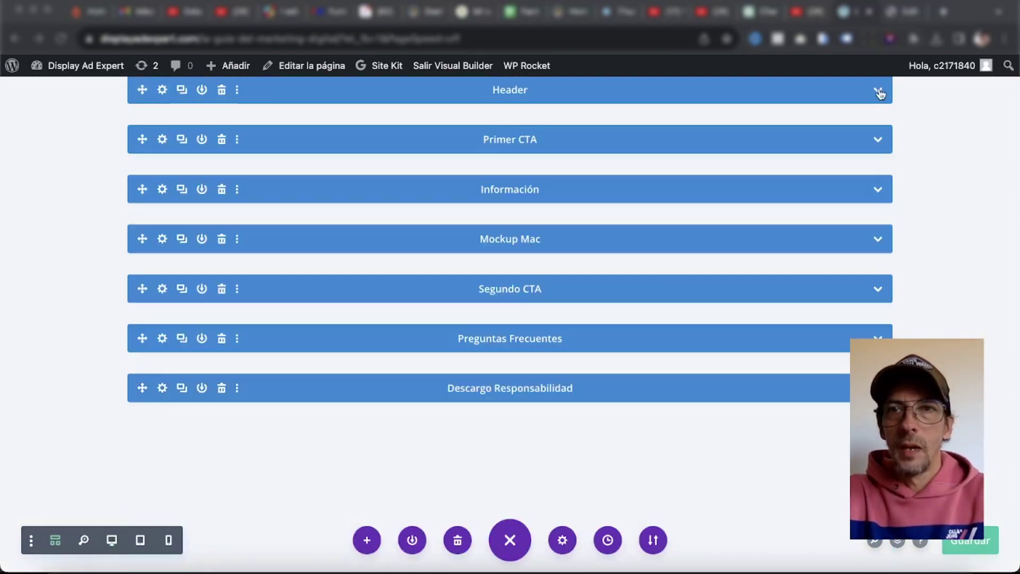
click(878, 141)
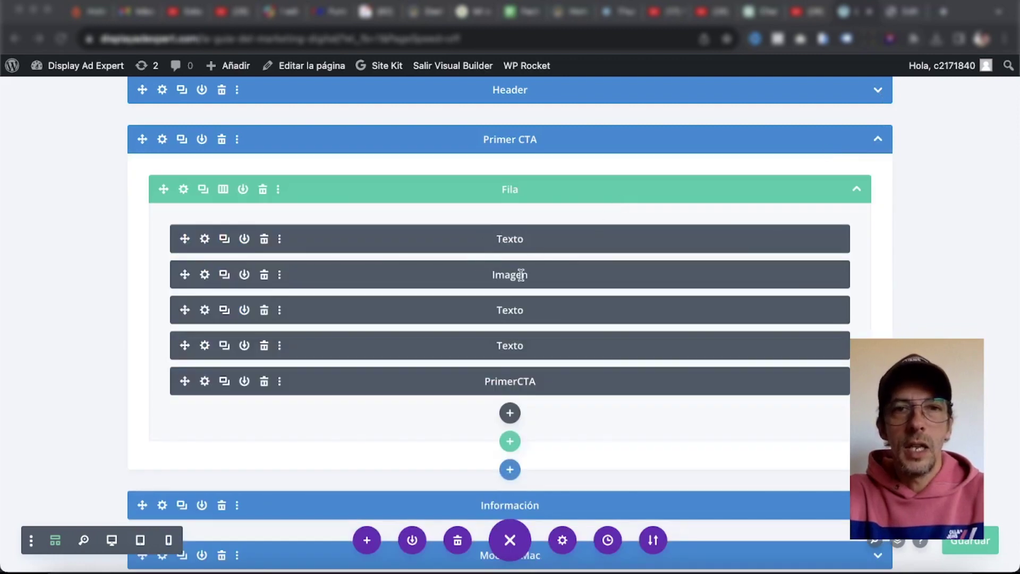
Insert cajas-nuevo.jpg from the media library into the Imagen module of the Primer CTA section and confirm.
click(204, 275)
click(163, 318)
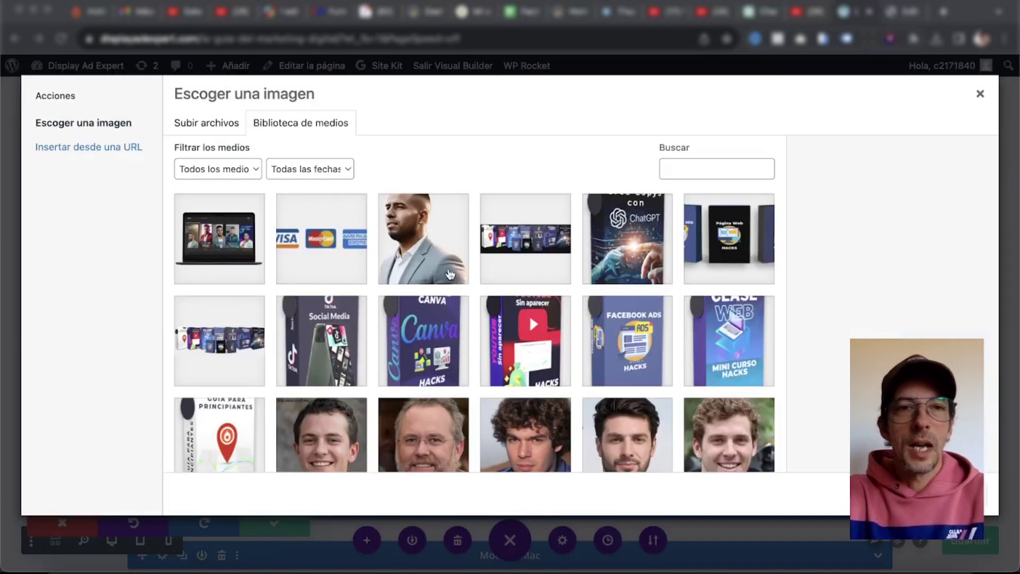
click(240, 339)
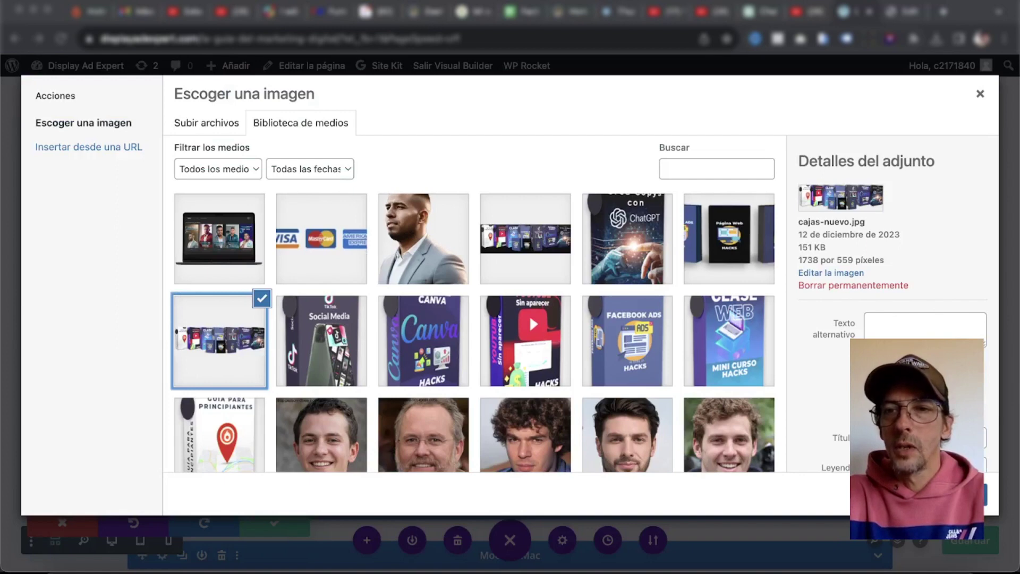
click(941, 495)
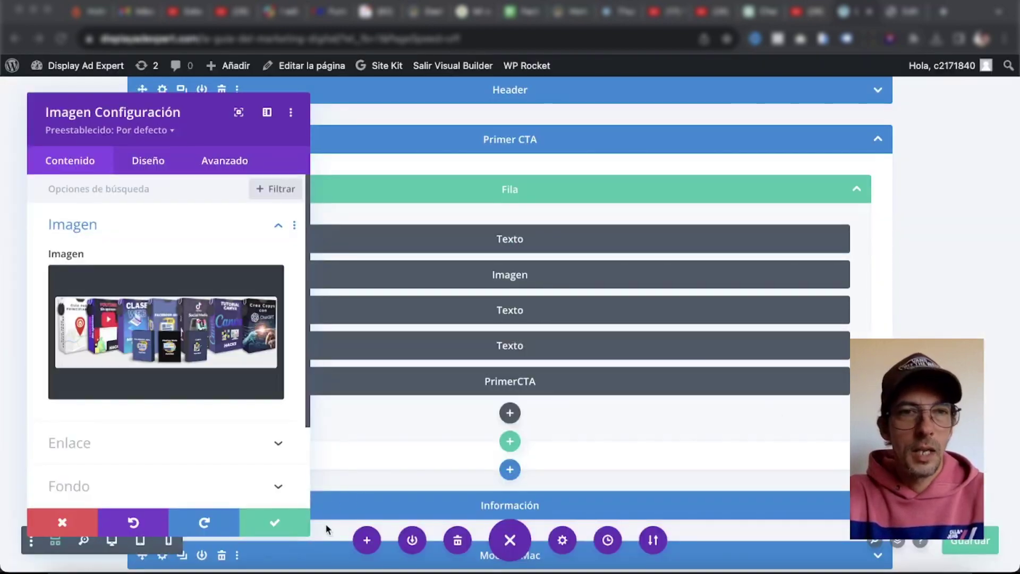
click(275, 523)
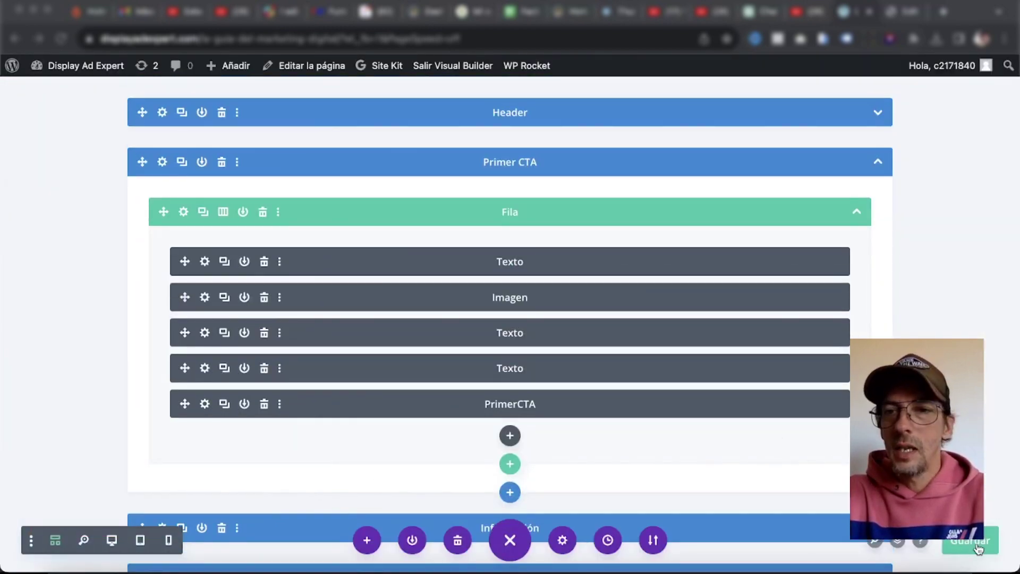
Save the page and return to the desktop view to check the product box image under the headline.
click(978, 548)
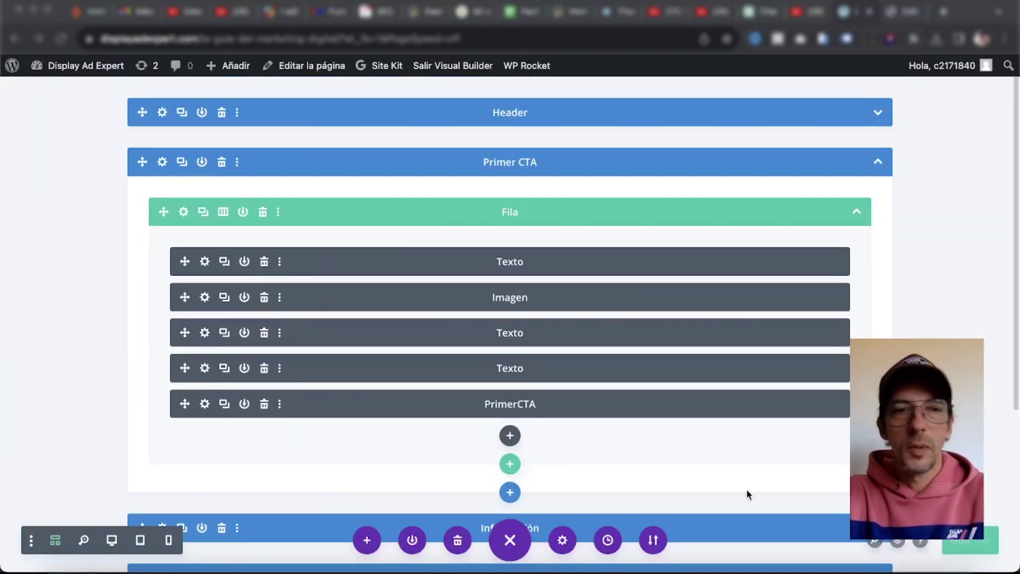
click(112, 541)
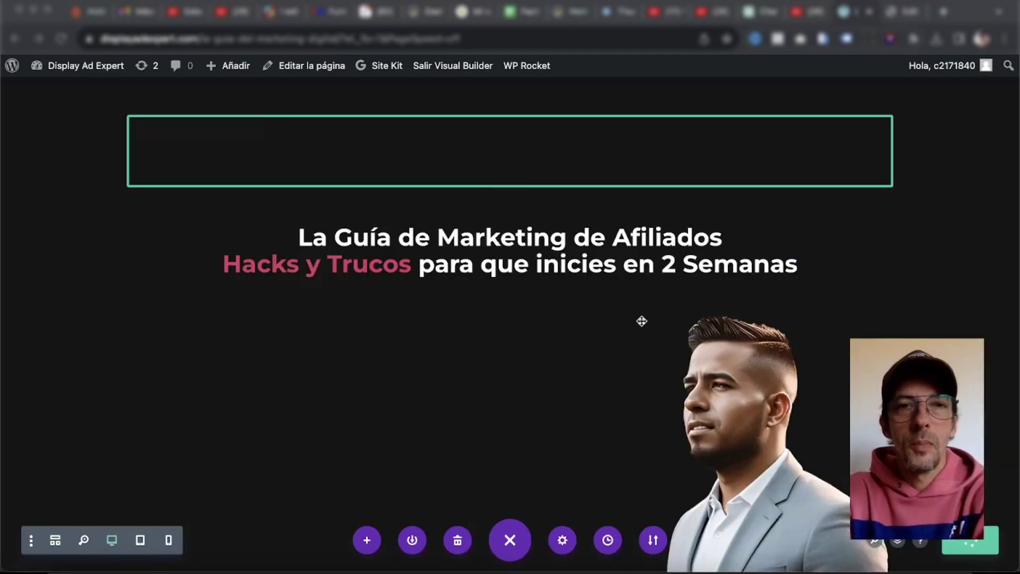
scroll(848, 310, down, 10)
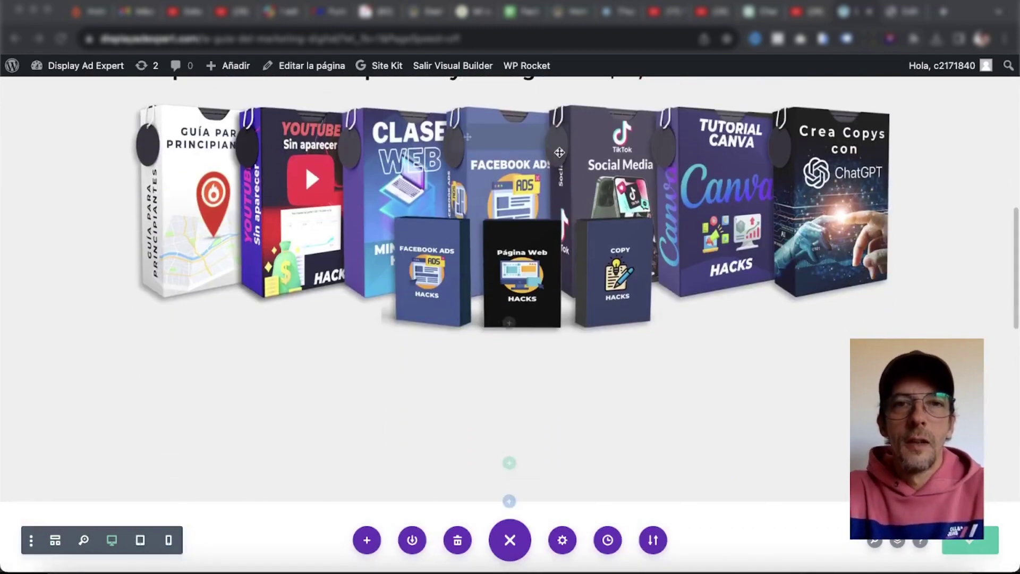
scroll(546, 201, up, 3)
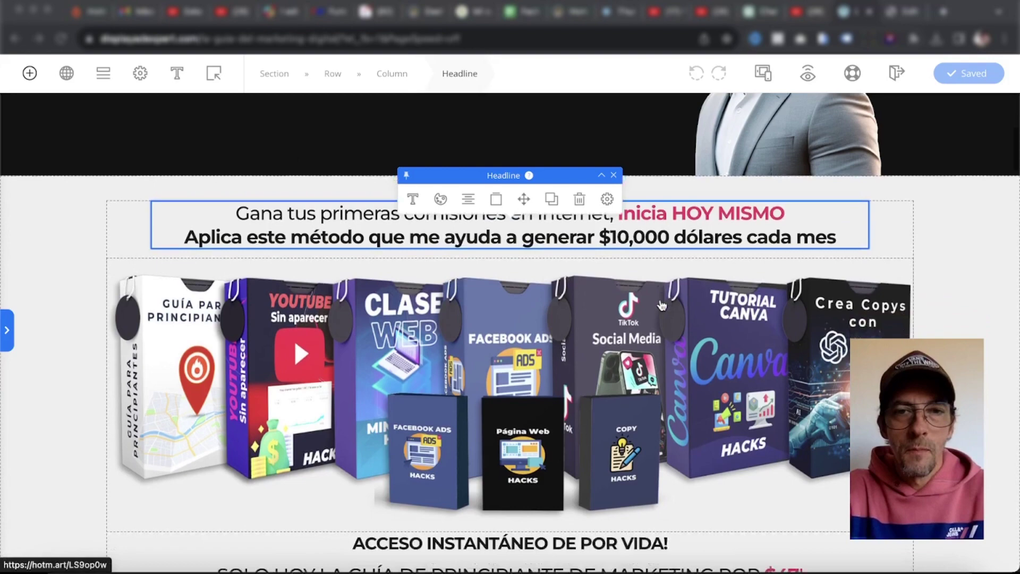
Copy the "ACCESO INSTANTÁNEO DE POR VIDA!" headline below the product boxes on the original page.
scroll(295, 339, down, 5)
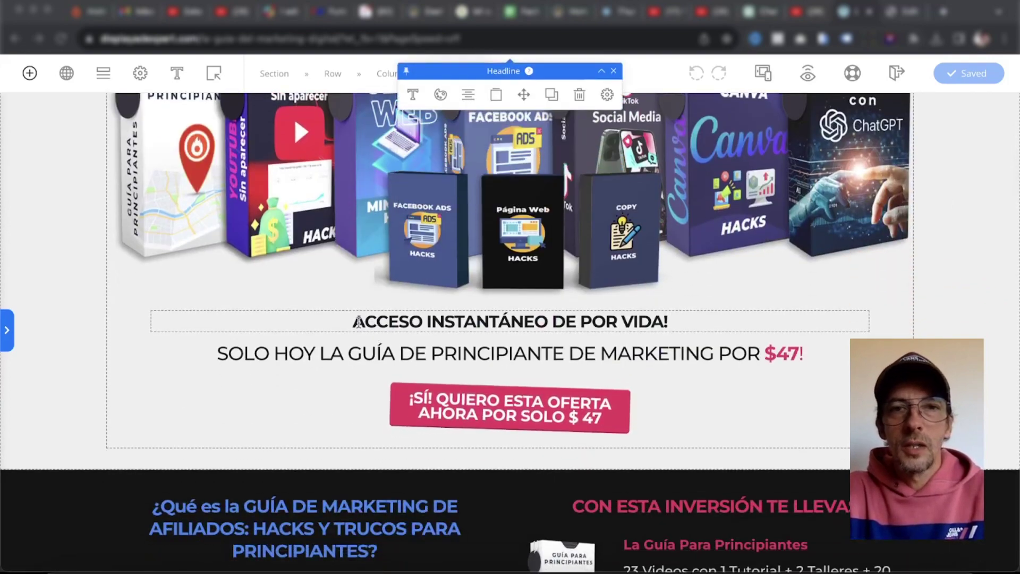
triple_click(691, 315)
key(super+c)
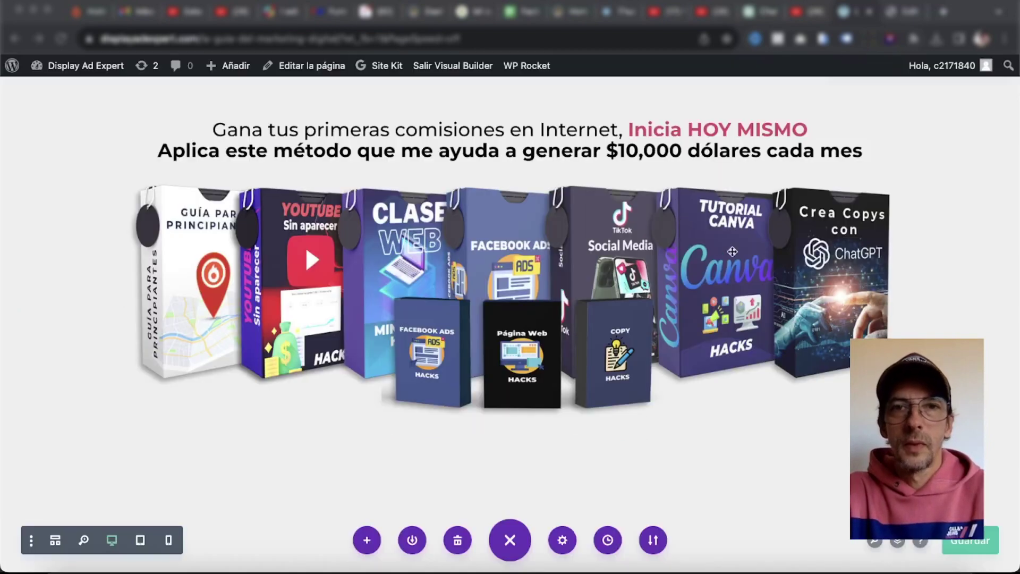
Paste the copied headline into the body of the empty Texto module below the product box image in Divi.
mouse_move(510, 456)
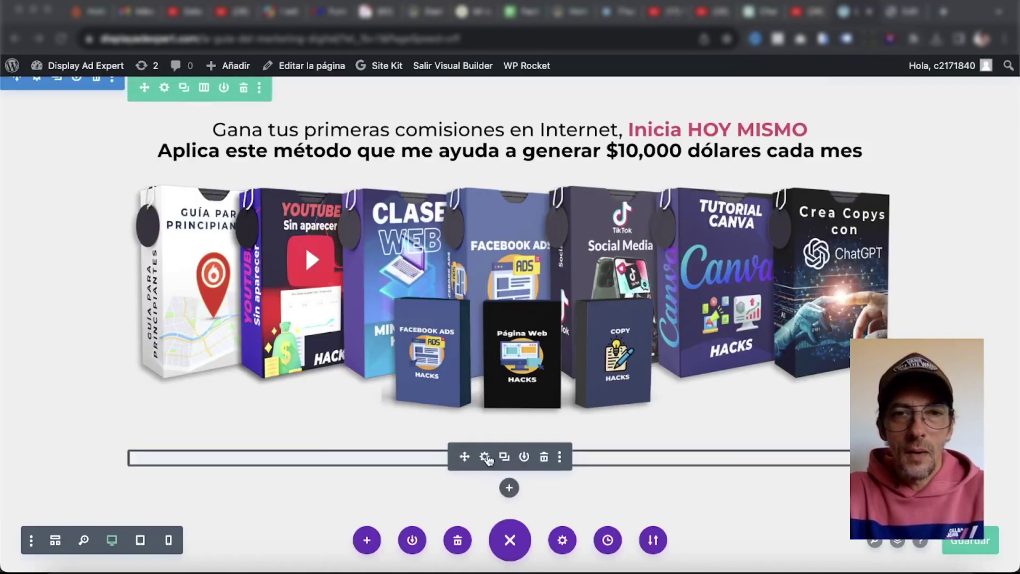
click(485, 457)
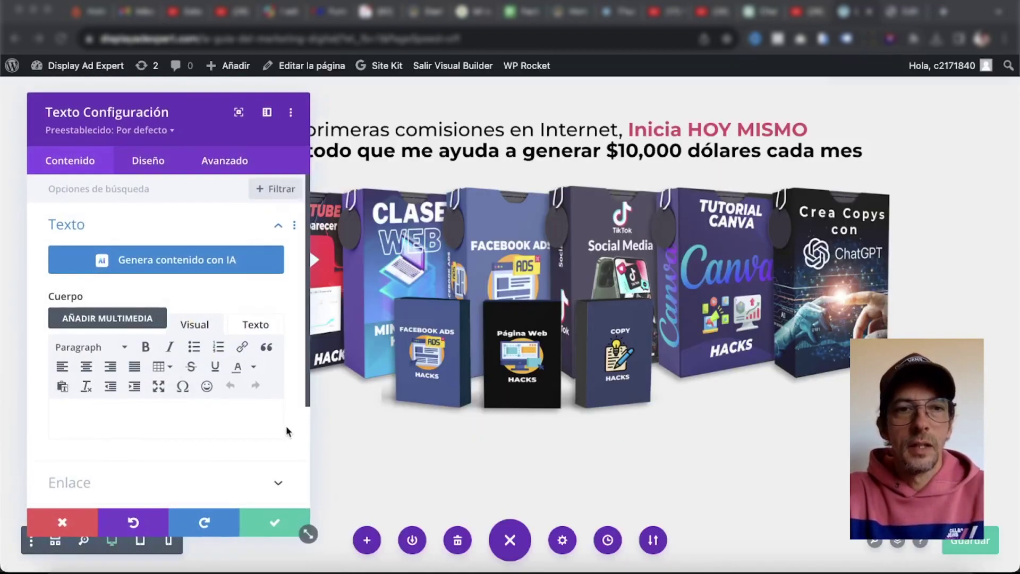
click(153, 415)
key(super+v)
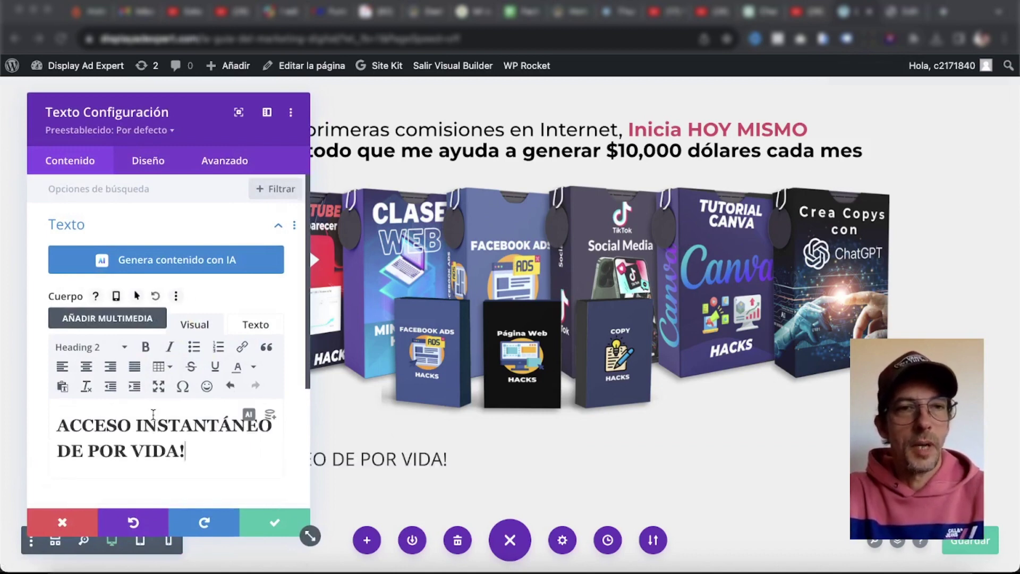
Remove the opening and closing h2 tags around "ACCESO INSTANTÁNEO DE POR VIDA!" in the body's HTML code.
click(254, 327)
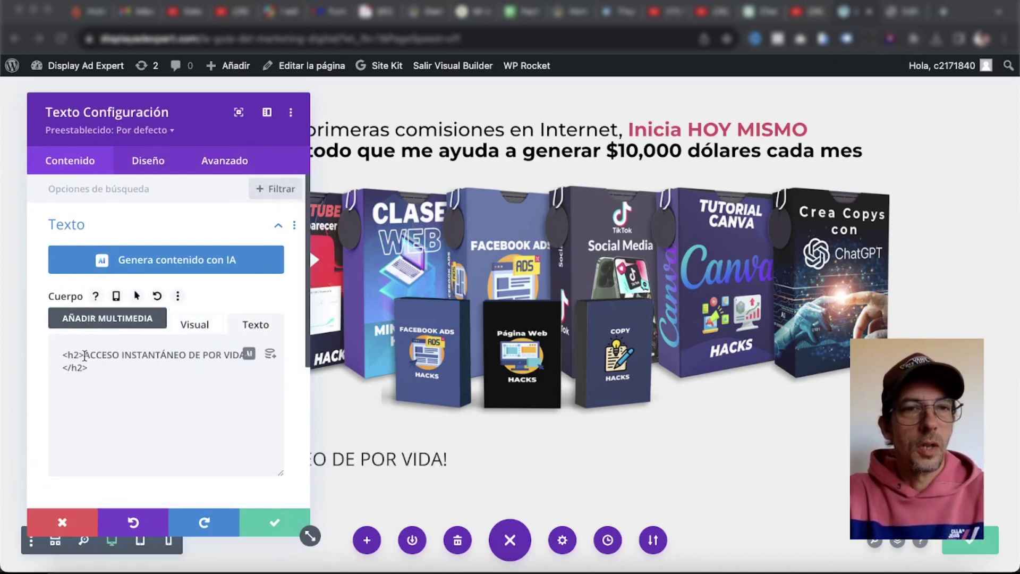
key(BackSpace)
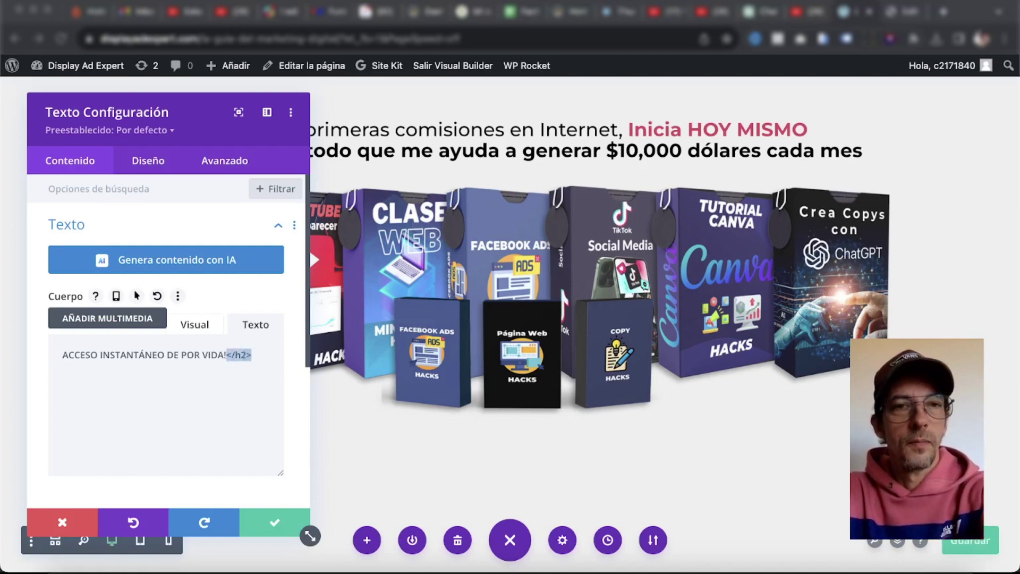
key(BackSpace)
Style the "ACCESO INSTANTÁNEO DE POR VIDA!" text in Montserrat, weight Ultra negrita, colour black.
click(152, 163)
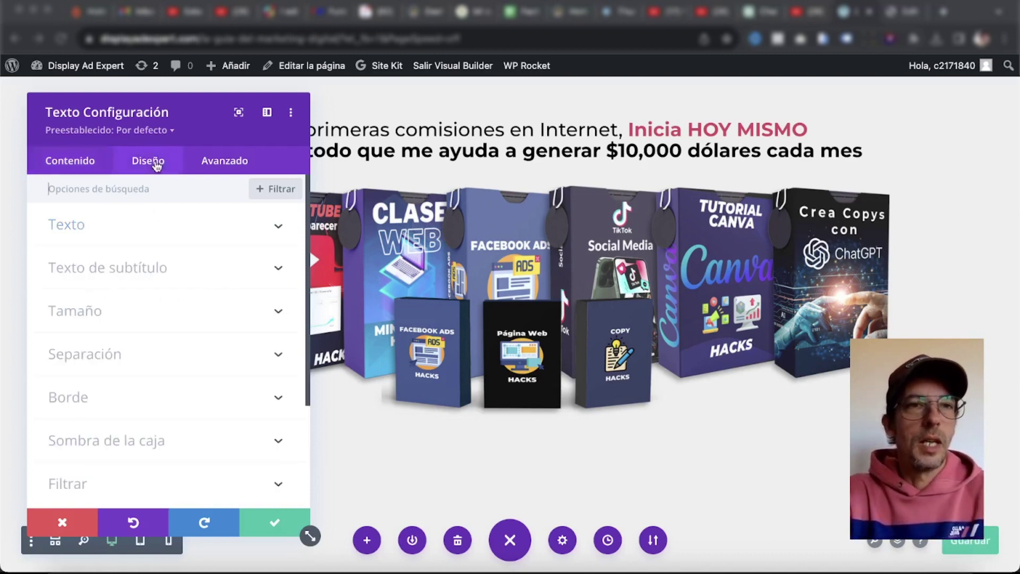
click(99, 228)
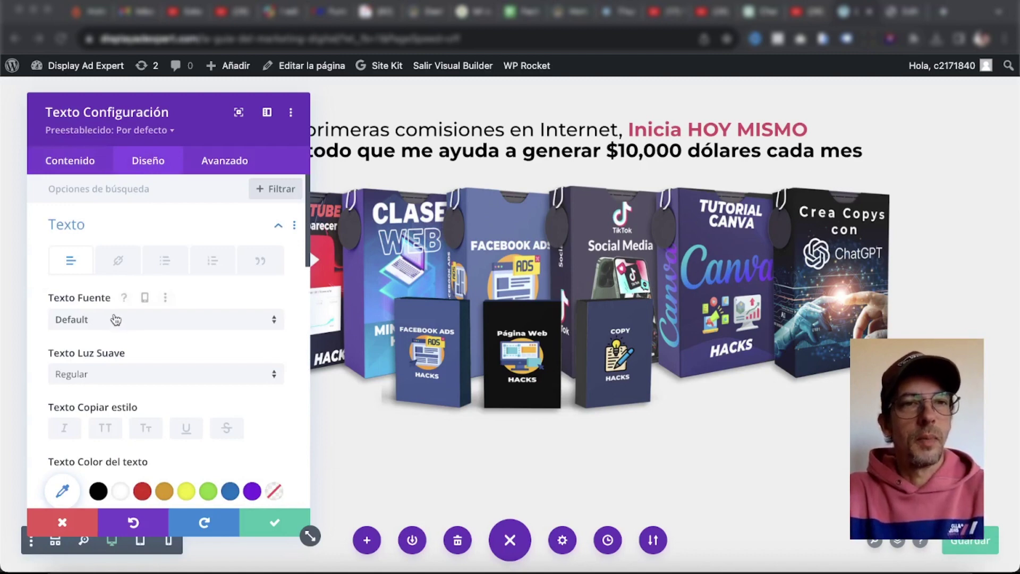
click(90, 327)
click(91, 331)
click(100, 378)
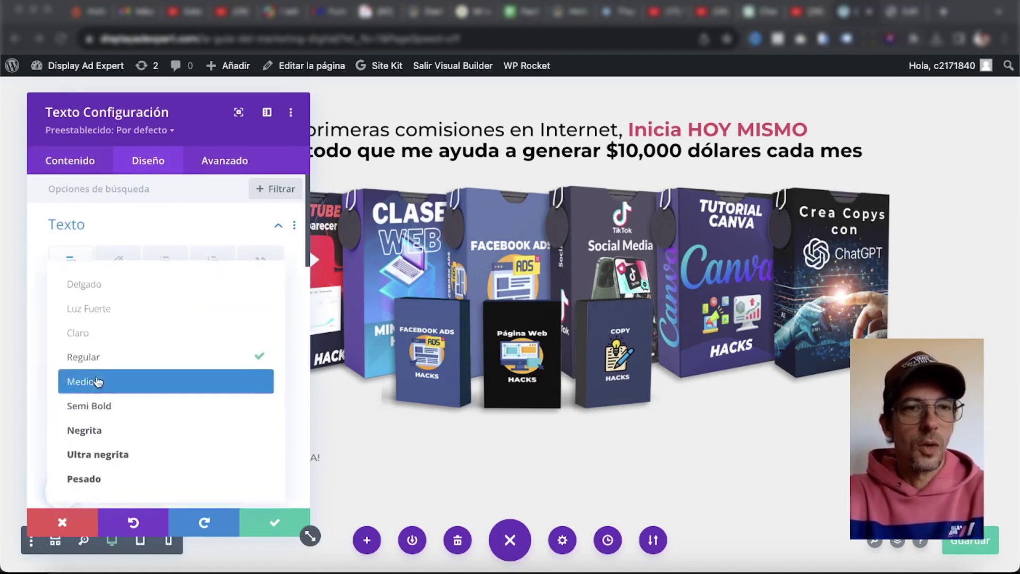
click(105, 453)
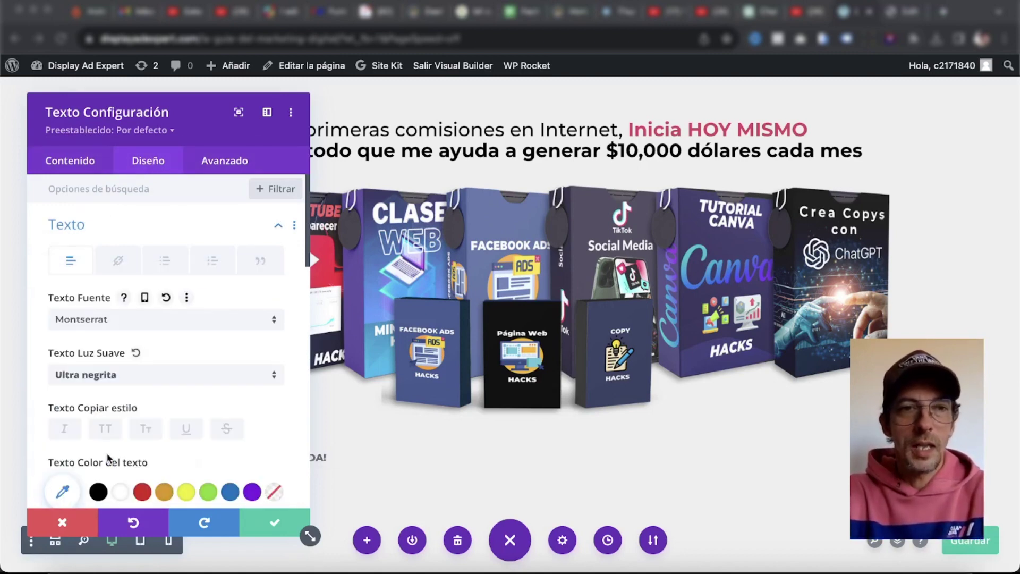
scroll(137, 394, down, 3)
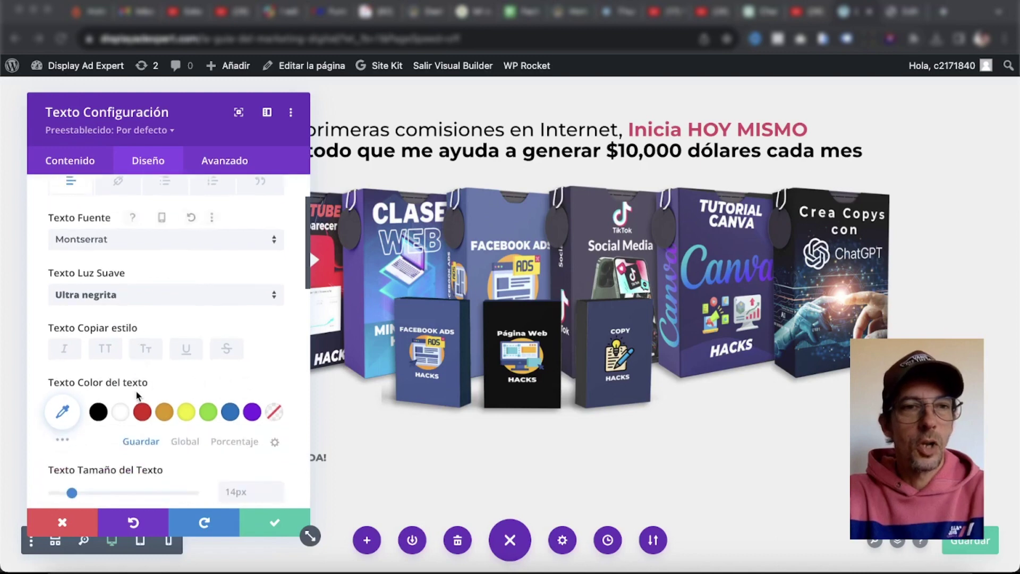
click(99, 412)
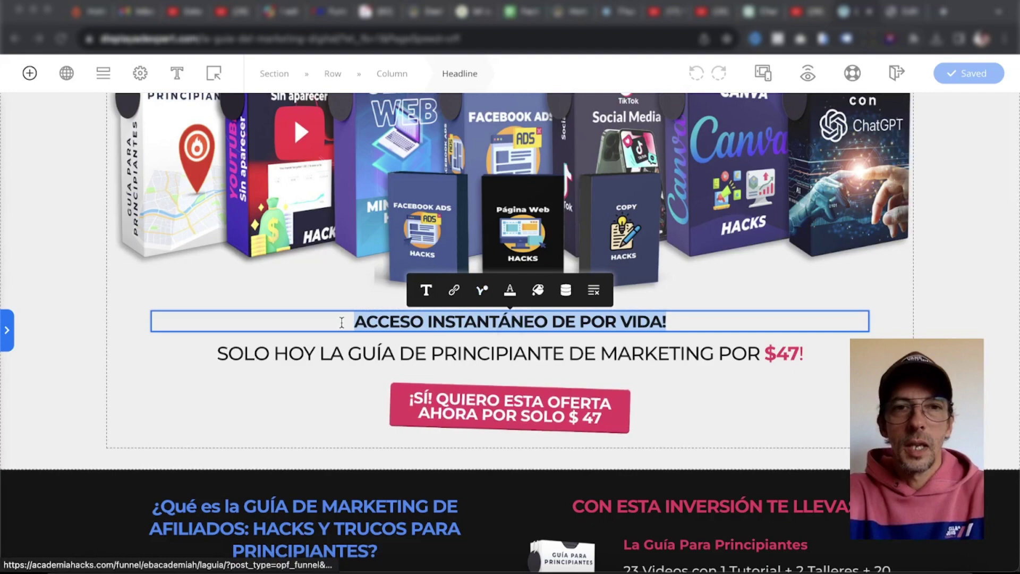
Check the font weight and font size of the "ACCESO INSTANTÁNEO DE POR VIDA!" headline on the original page.
click(339, 321)
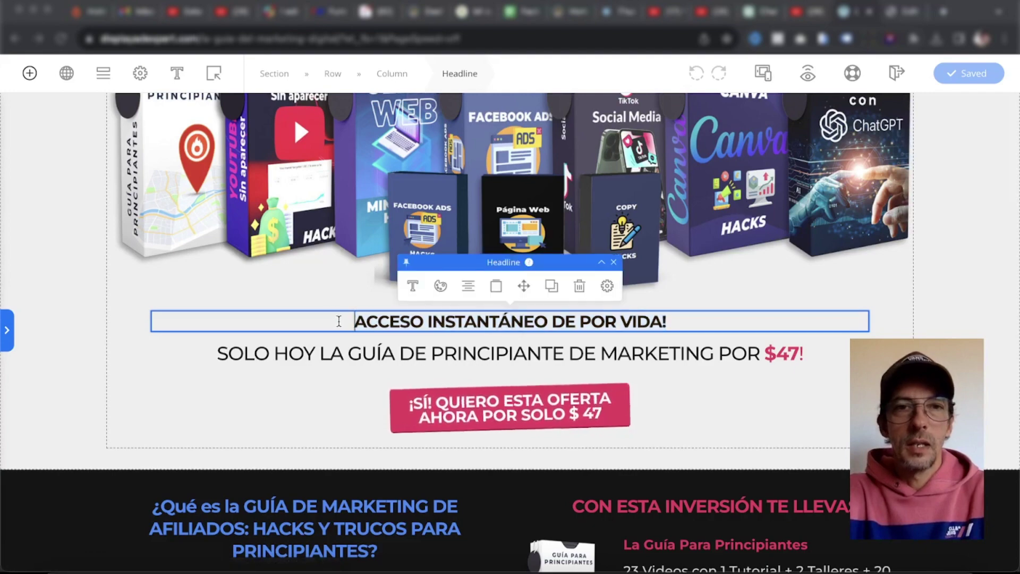
click(413, 286)
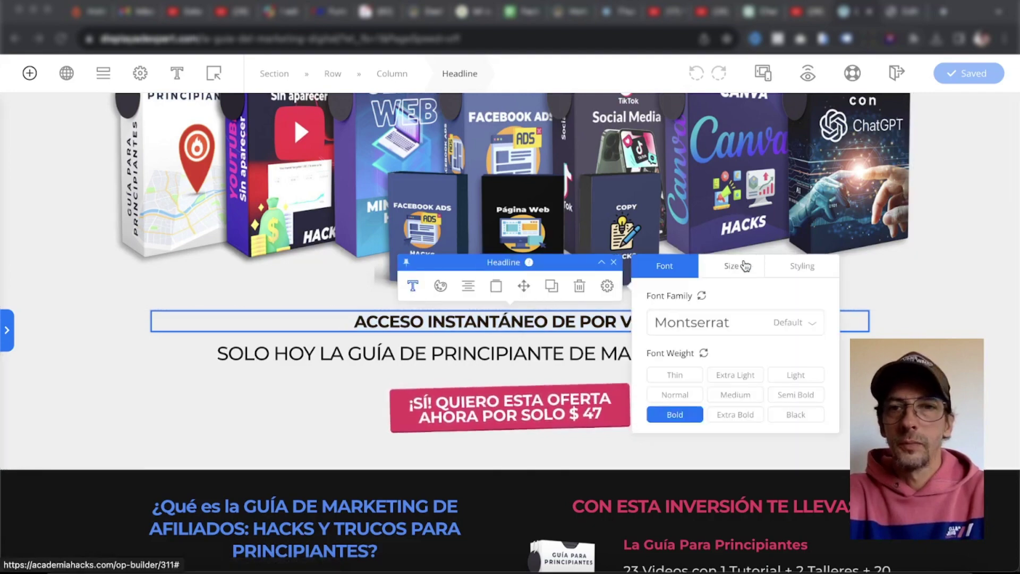
click(746, 266)
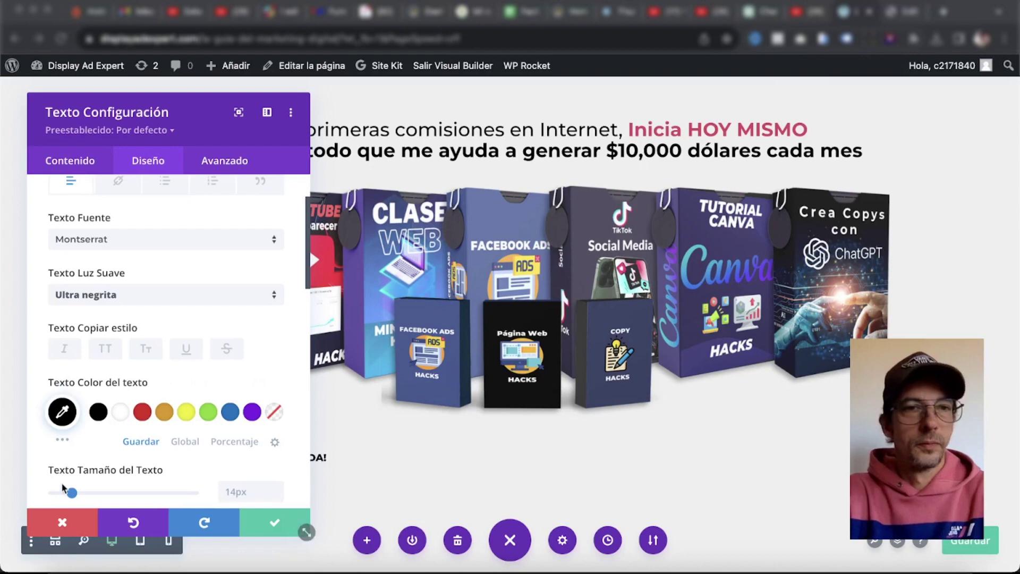
Set the "ACCESO INSTANTÁNEO DE POR VIDA!" text size to 24 in Divi, centre it and confirm the module.
scroll(80, 457, down, 3)
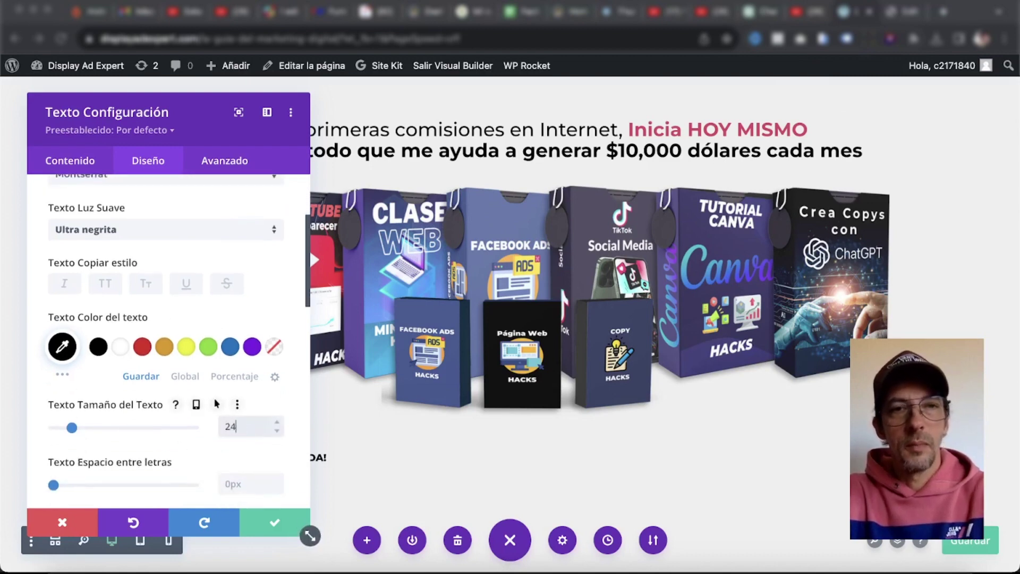
scroll(192, 453, down, 10)
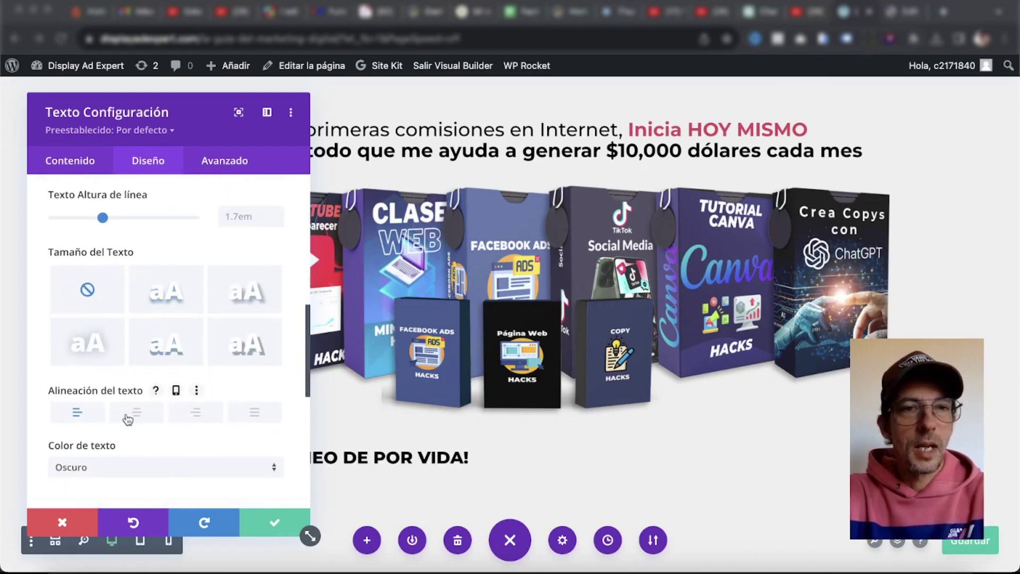
click(127, 420)
click(275, 522)
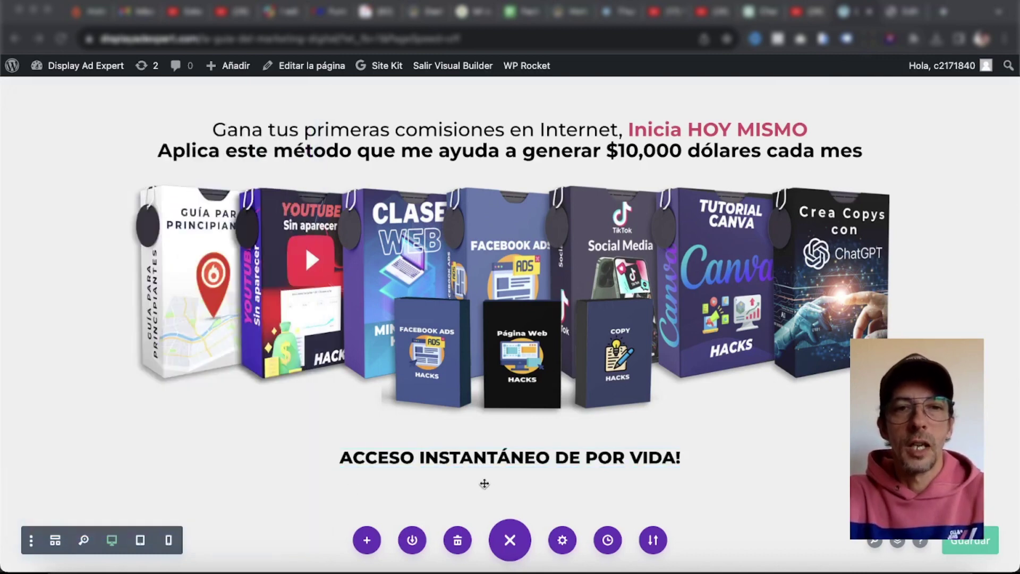
Copy "SOLO HOY LA GUÍA DE PRINCIPIANTE DE MARKETING POR $47!" on the original page and look up its font weight and size.
click(485, 495)
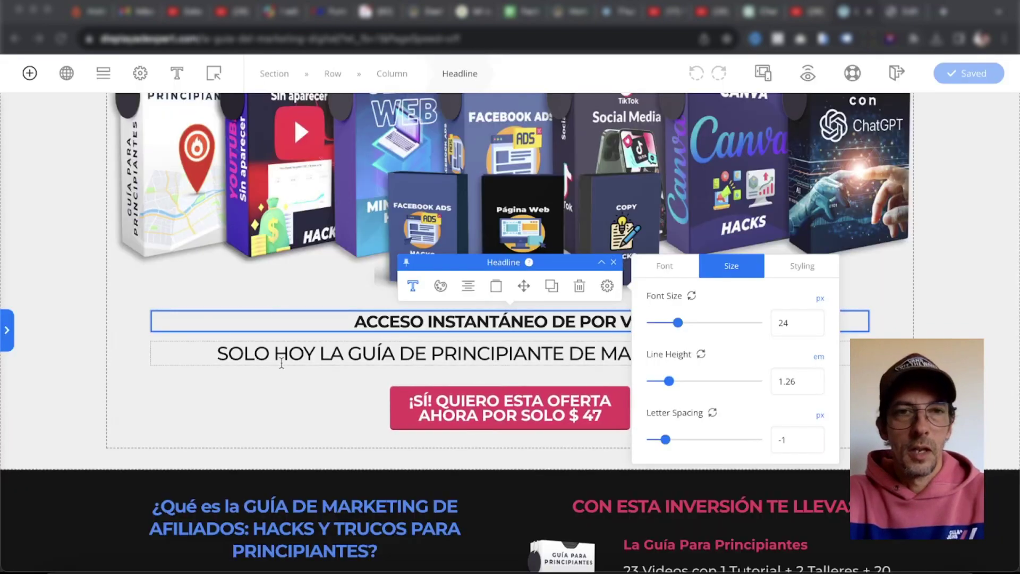
click(281, 355)
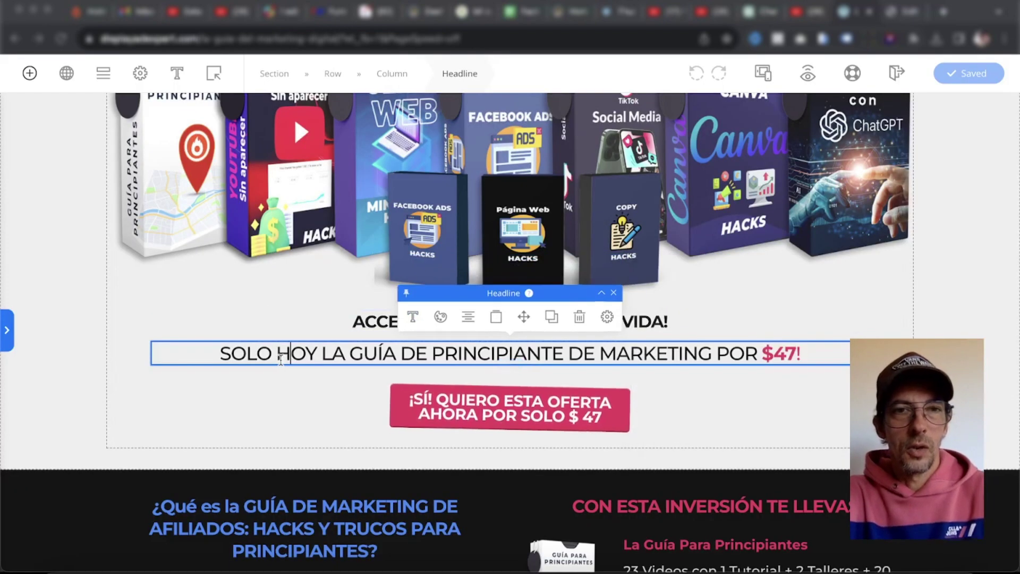
triple_click(282, 357)
key(ctrl+c)
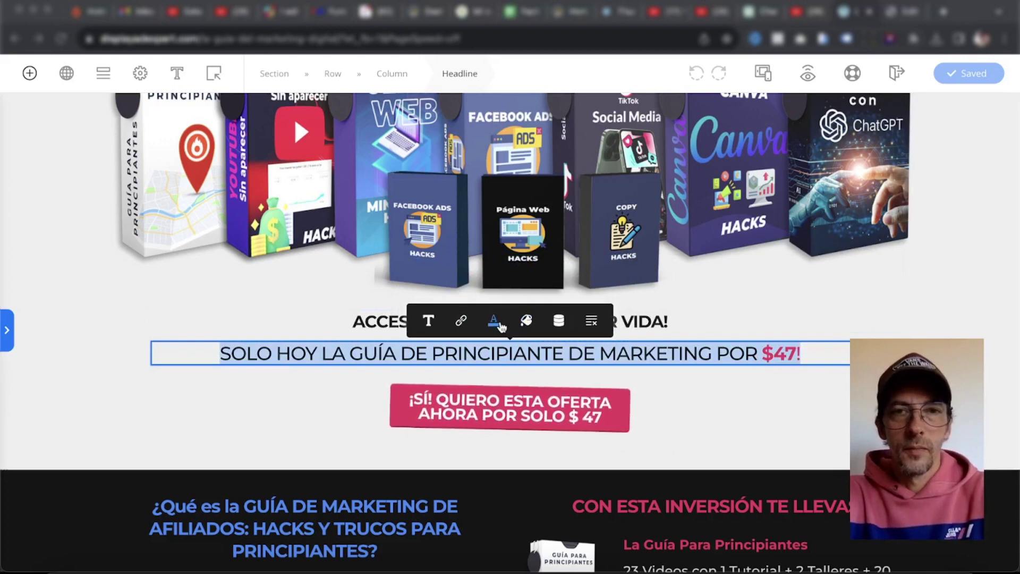
click(495, 321)
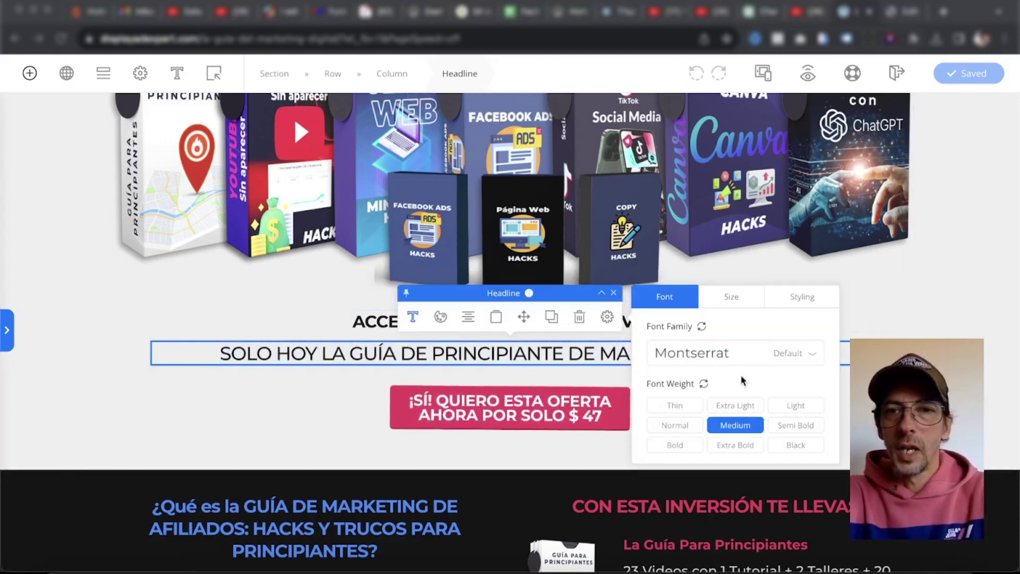
click(732, 297)
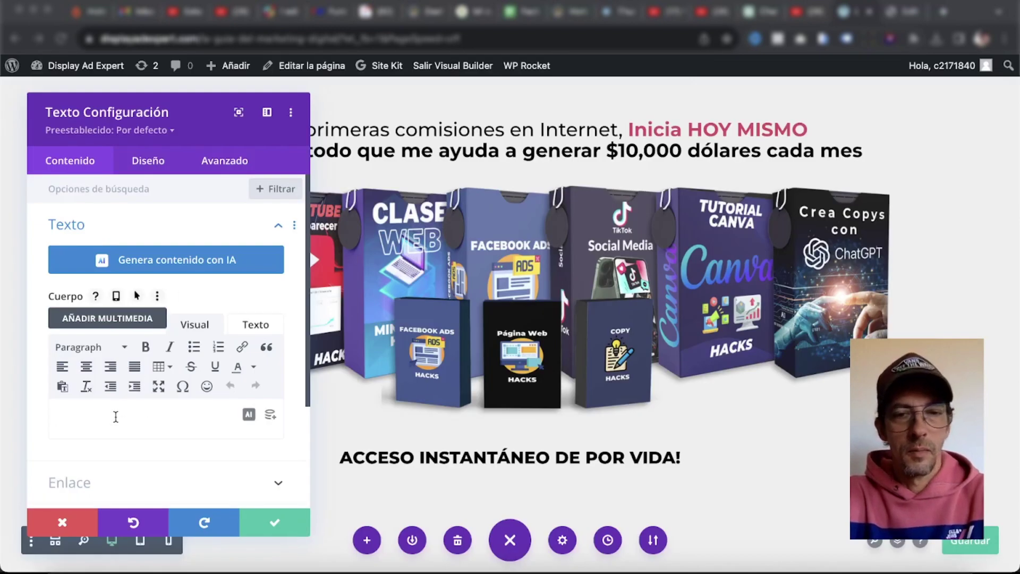
Paste the copied offer line into the empty Texto module in Divi and remove its h2 tags from the HTML code.
key(ctrl+v)
click(256, 325)
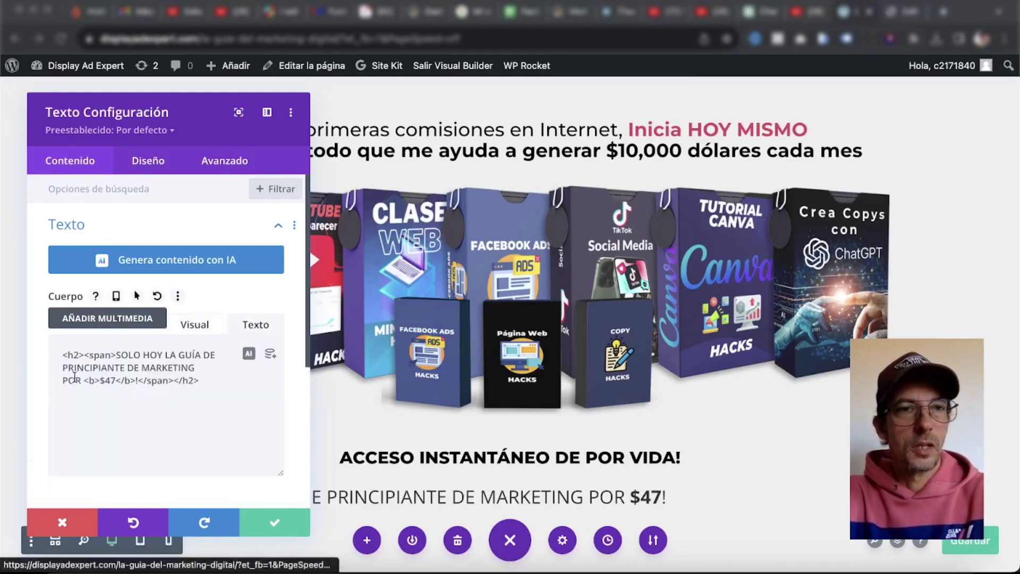
drag(83, 355, 27, 353)
key(BackSpace)
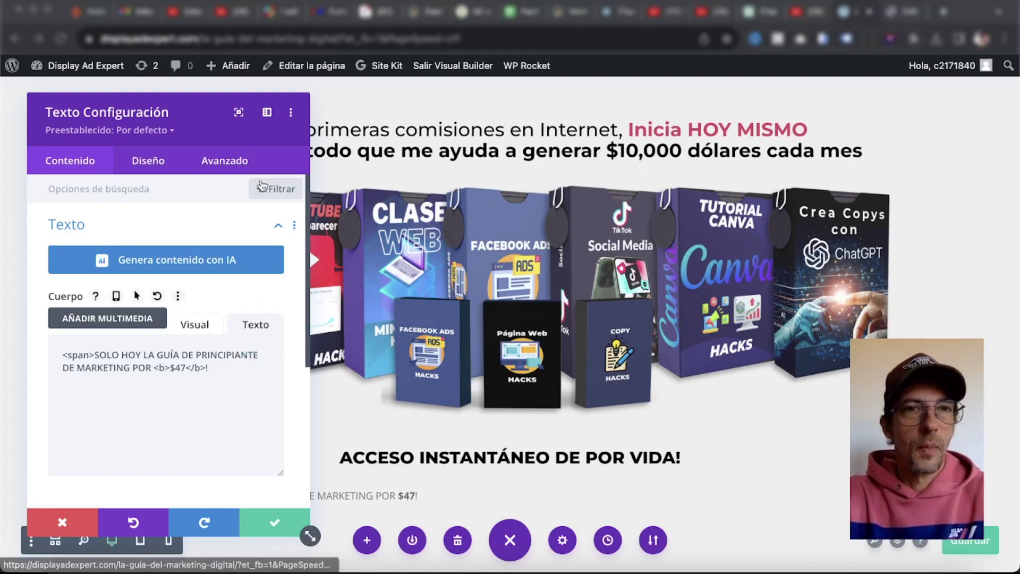
Style the "SOLO HOY" offer line in Montserrat, weight Medio, colour black.
click(149, 166)
click(117, 236)
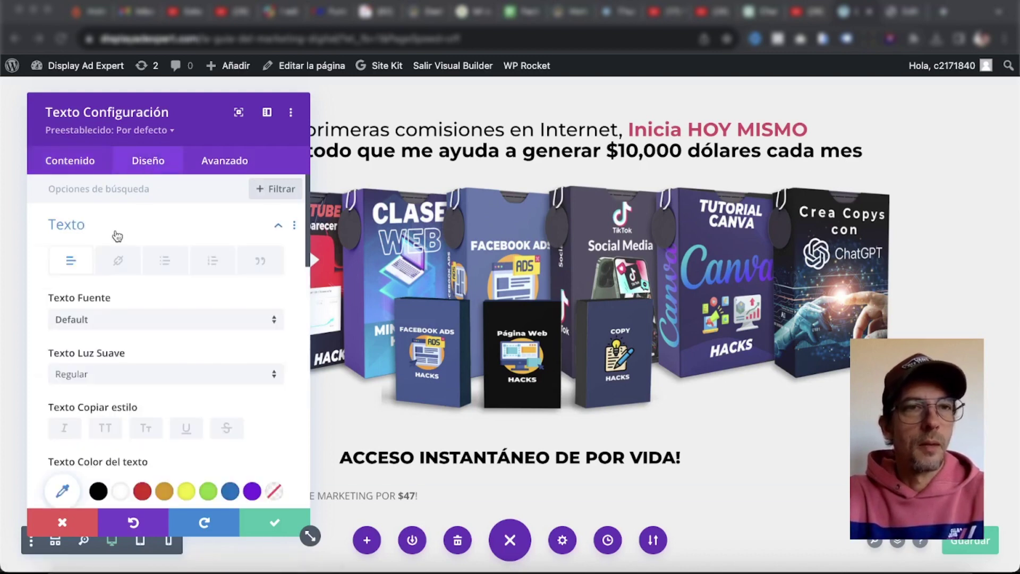
click(123, 328)
click(108, 144)
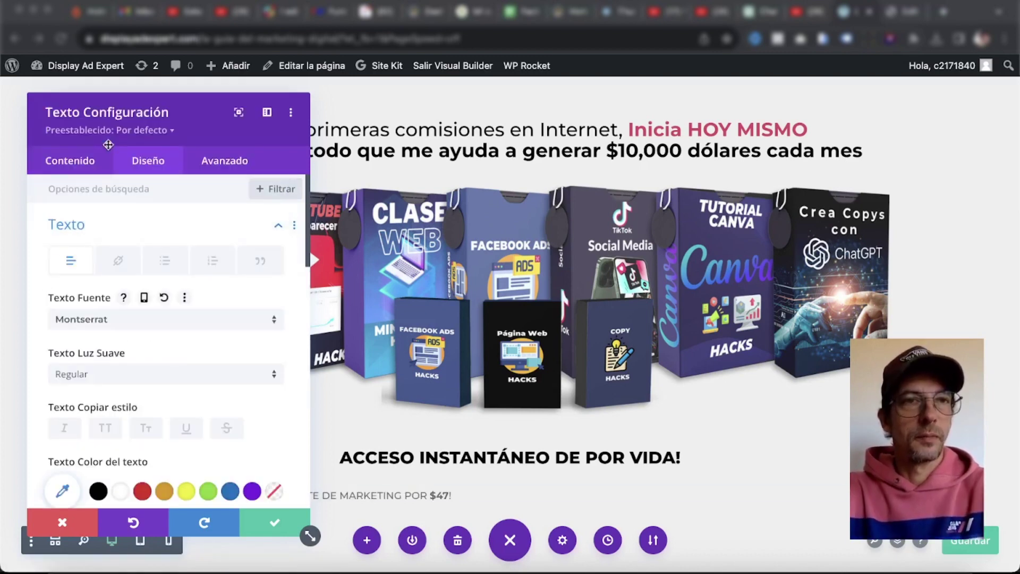
click(111, 376)
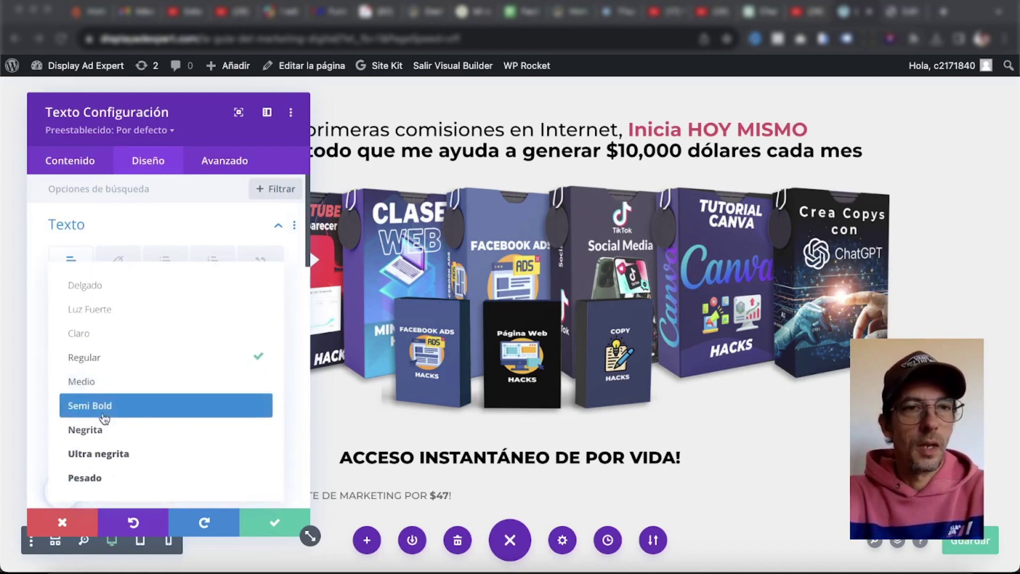
click(99, 383)
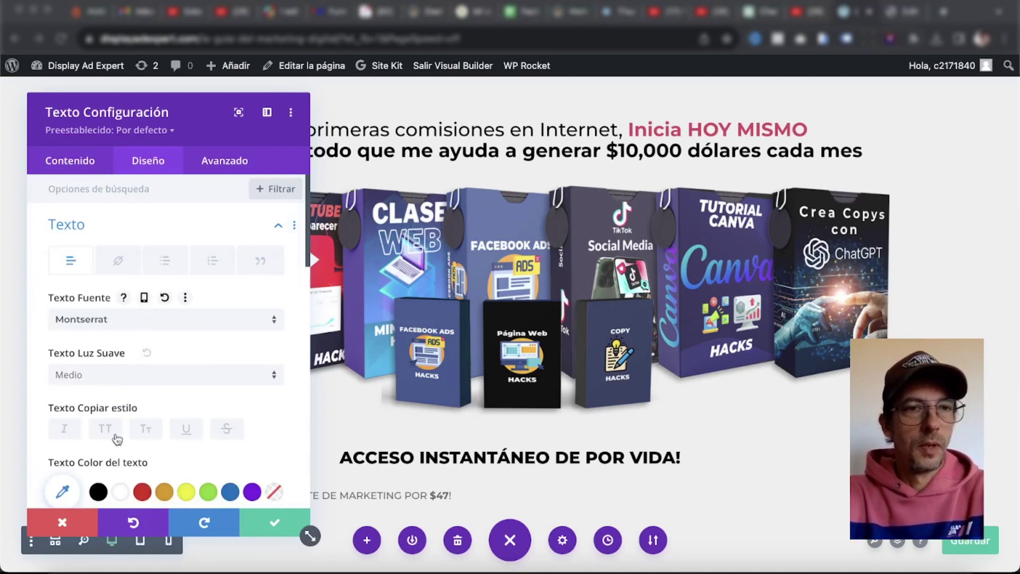
scroll(116, 438, down, 3)
click(98, 356)
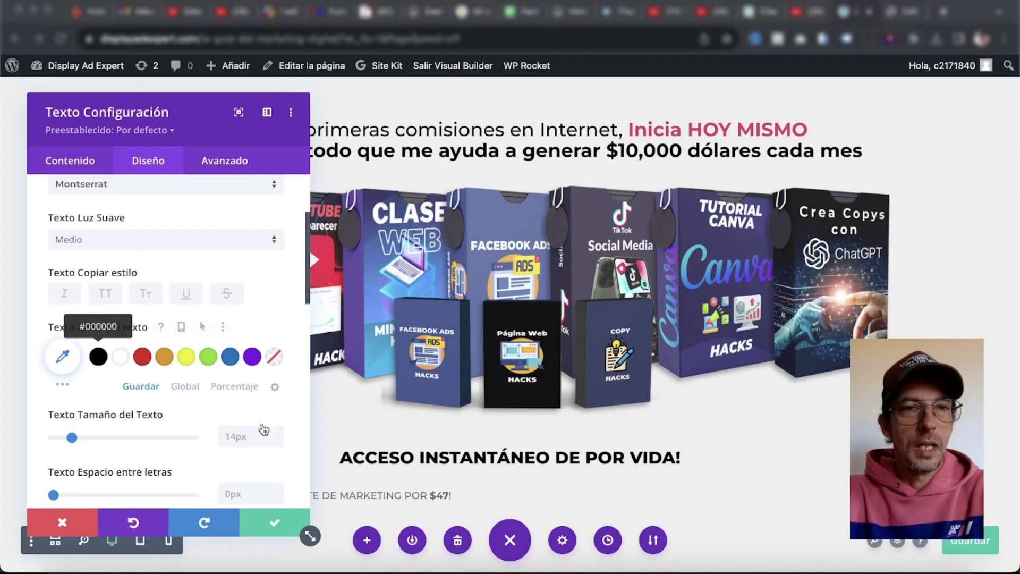
Set the offer line's text size to 27, centre it and confirm the module.
double_click(234, 437)
text(27)
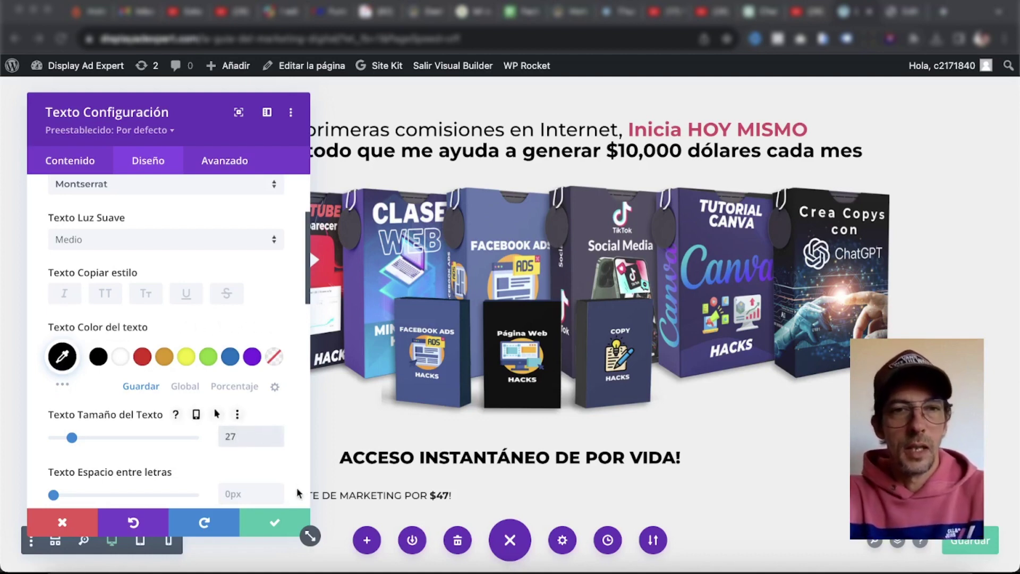
scroll(298, 493, down, 6)
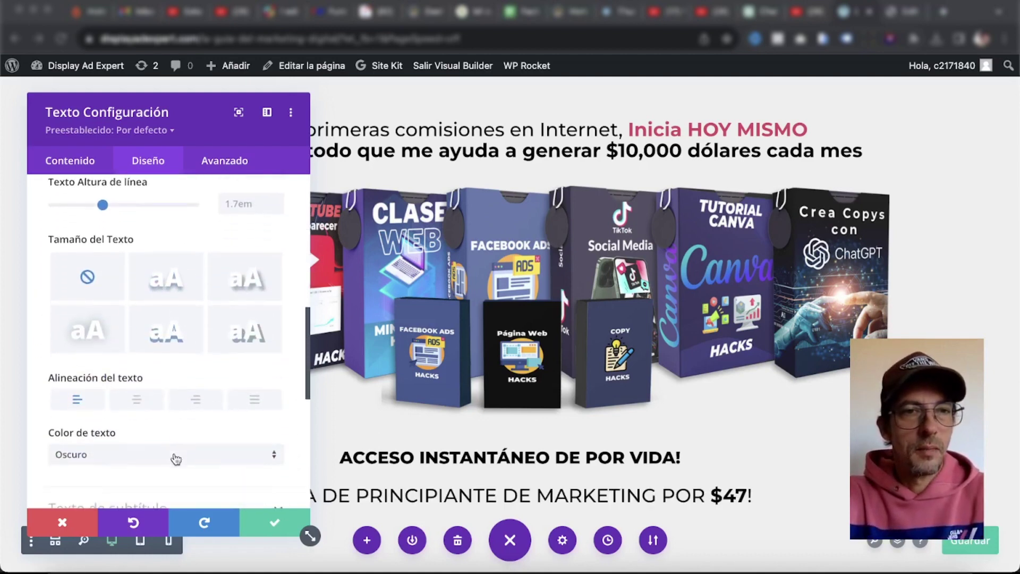
click(137, 400)
click(277, 524)
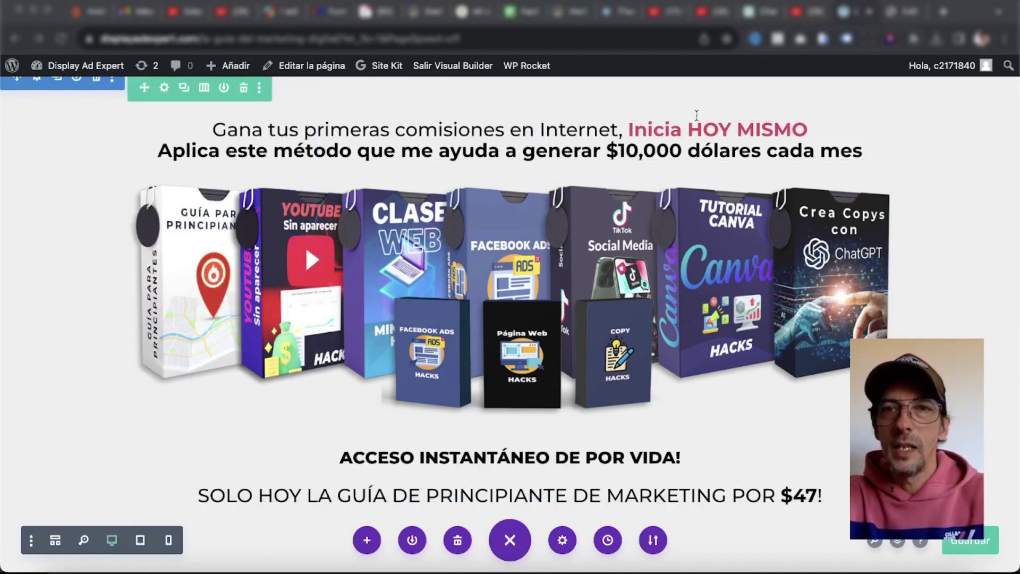
click(687, 131)
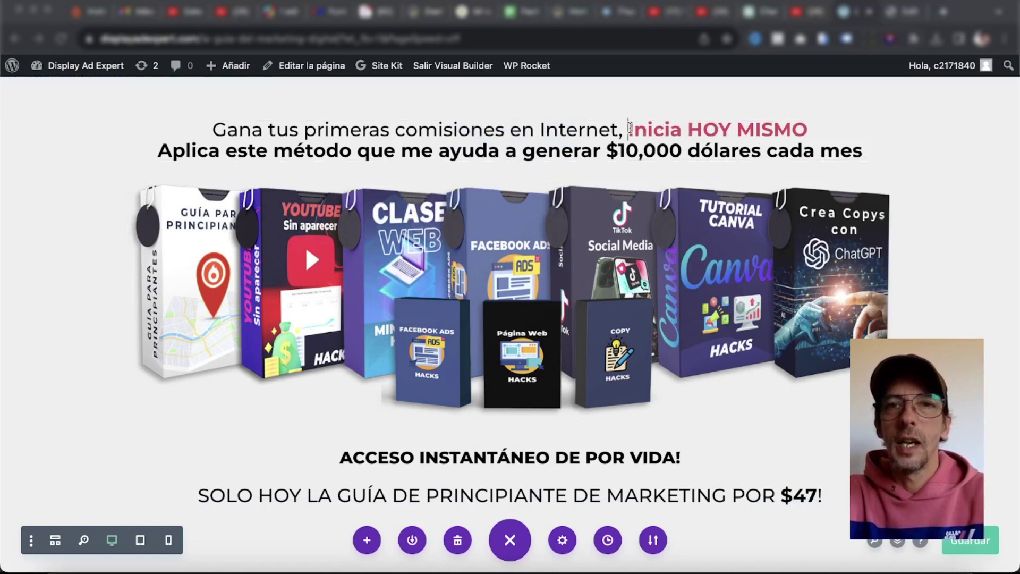
drag(628, 129, 808, 130)
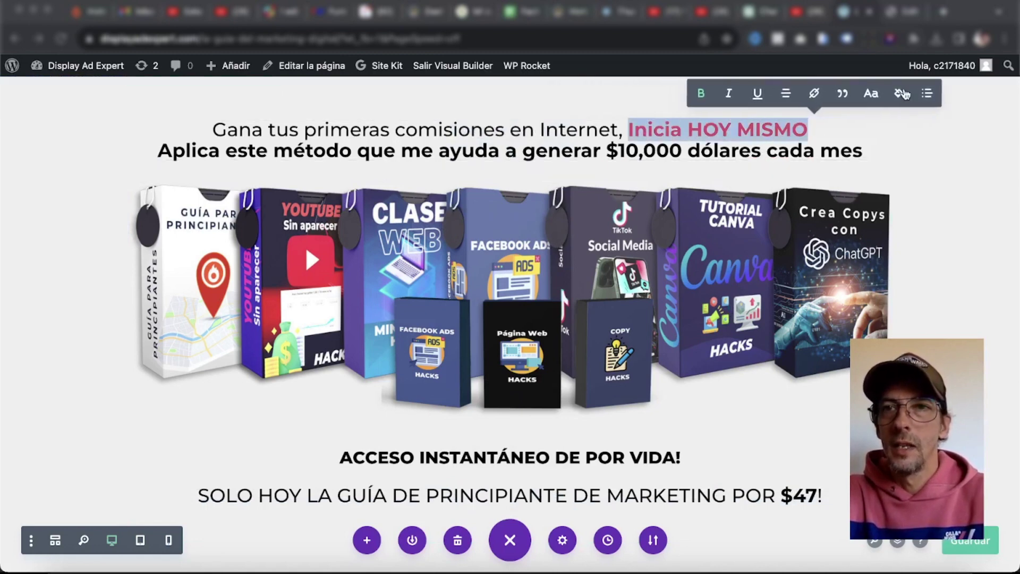
click(899, 95)
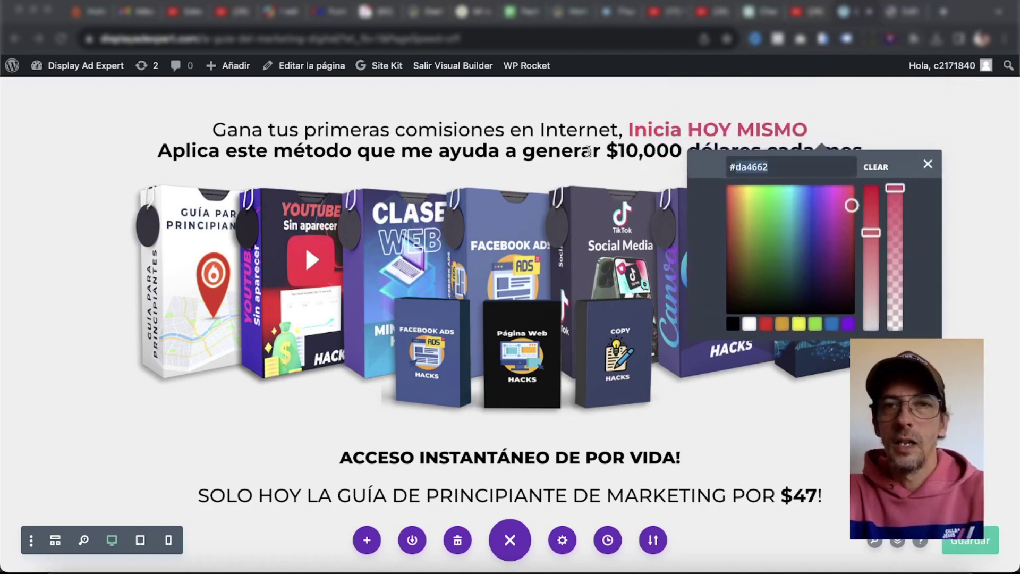
click(589, 152)
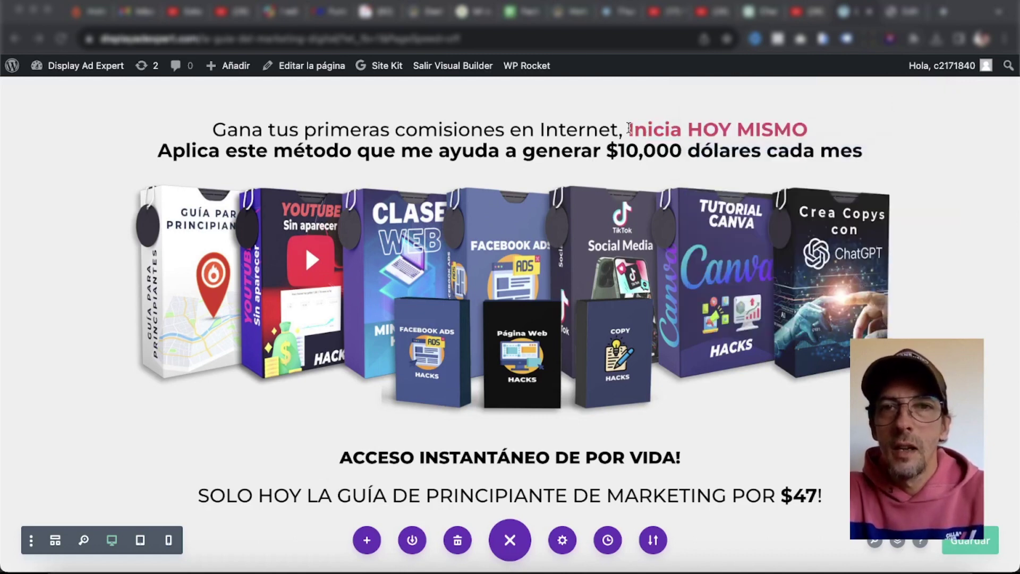
Copy the colour code of the pink "Inicia HOY MISMO" text in the headline above the product image.
drag(633, 129, 800, 130)
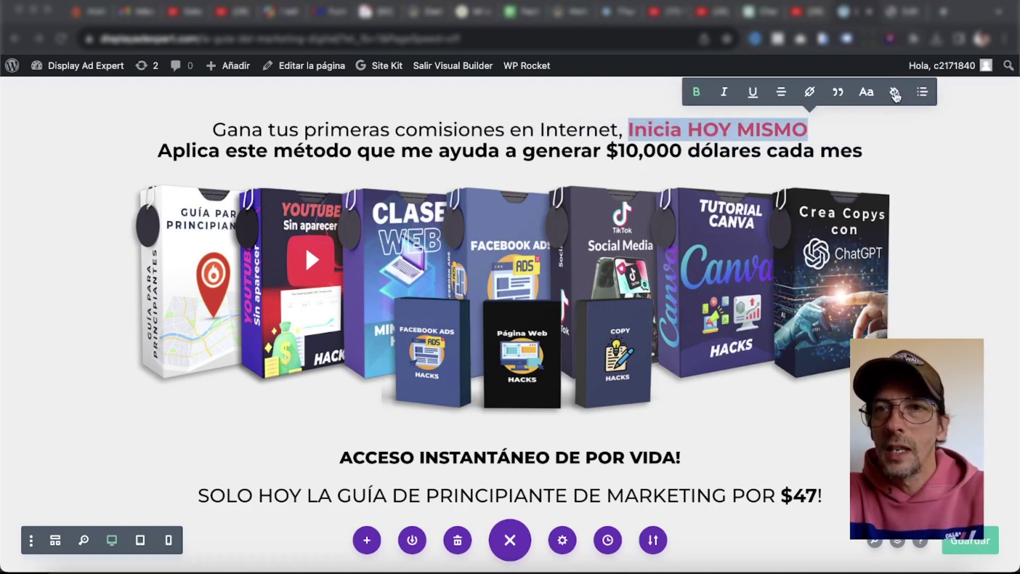
click(895, 94)
click(744, 167)
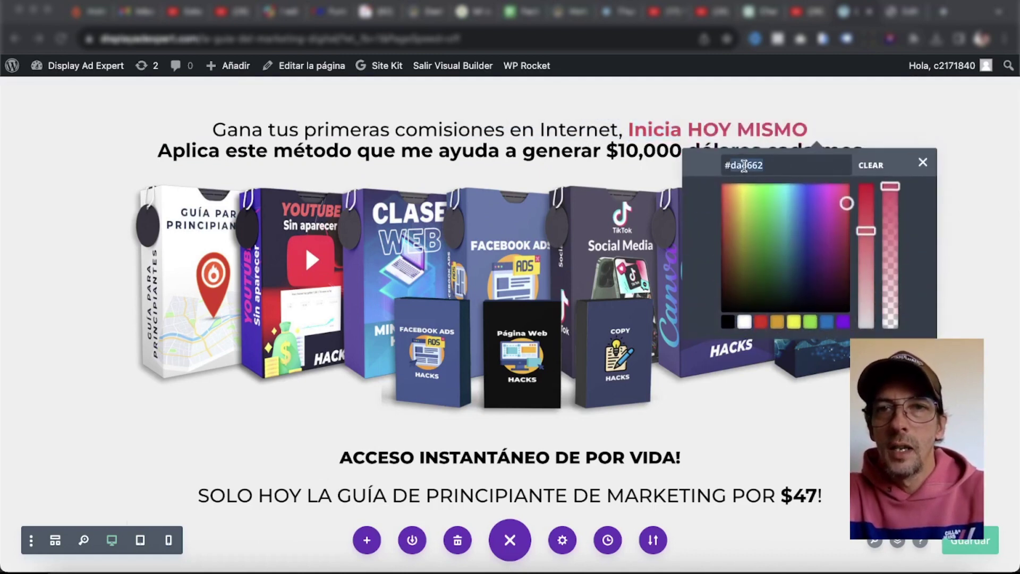
click(580, 132)
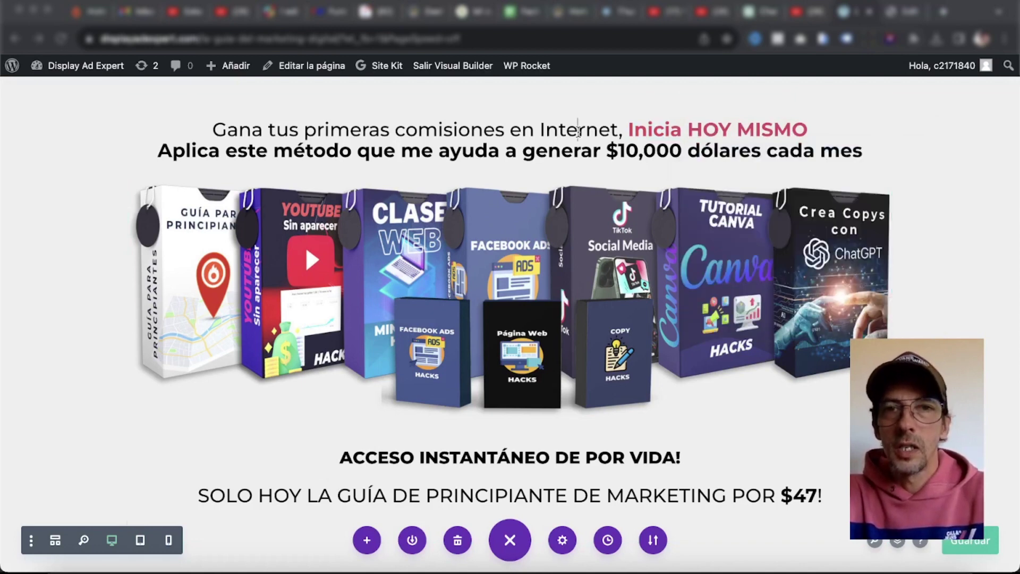
Open the "SOLO HOY" offer line's Texto module and colour "$47!" yellow.
scroll(712, 342, down, 2)
mouse_move(784, 378)
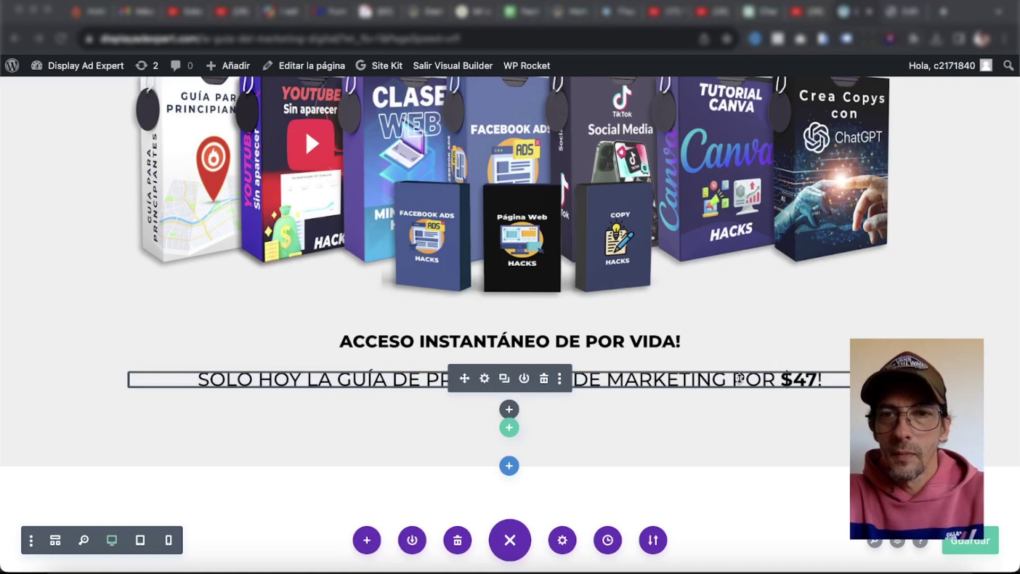
click(485, 379)
double_click(187, 437)
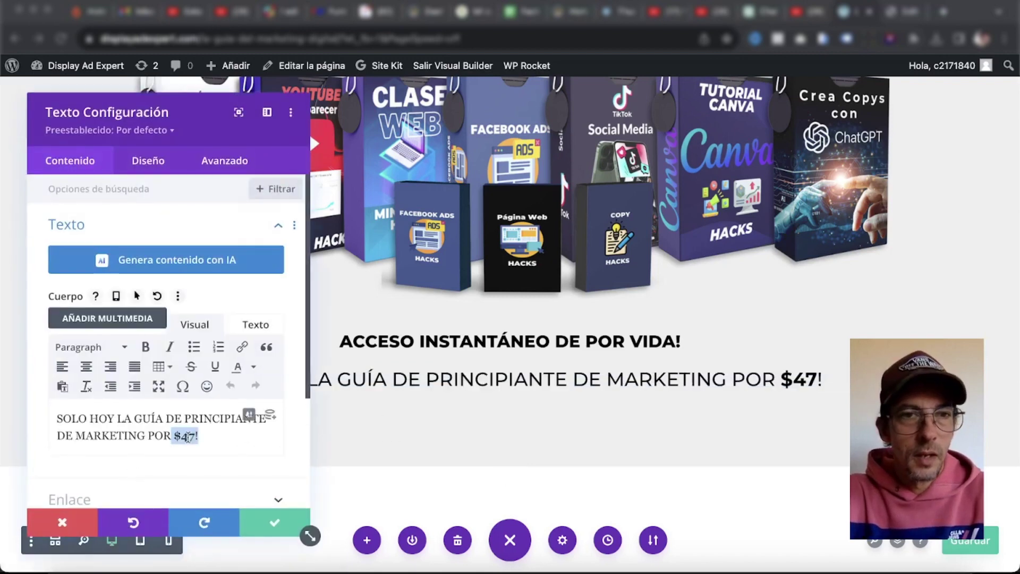
drag(174, 436, 198, 436)
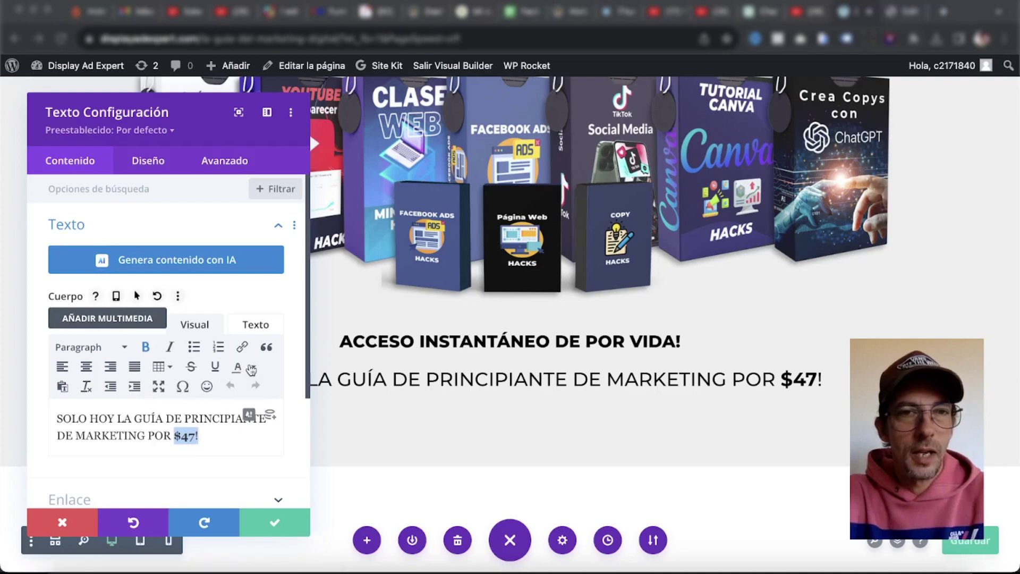
click(247, 372)
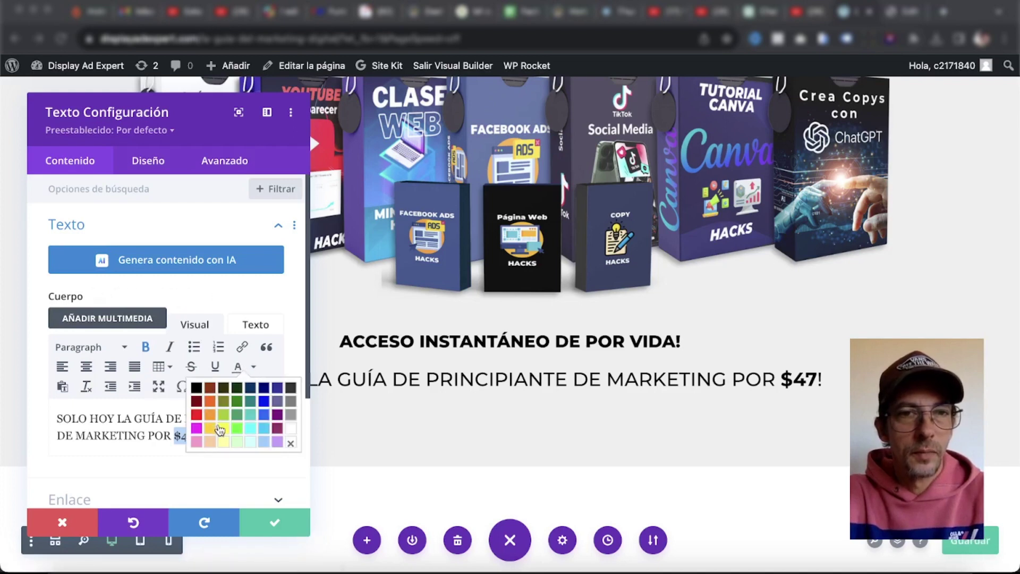
click(223, 428)
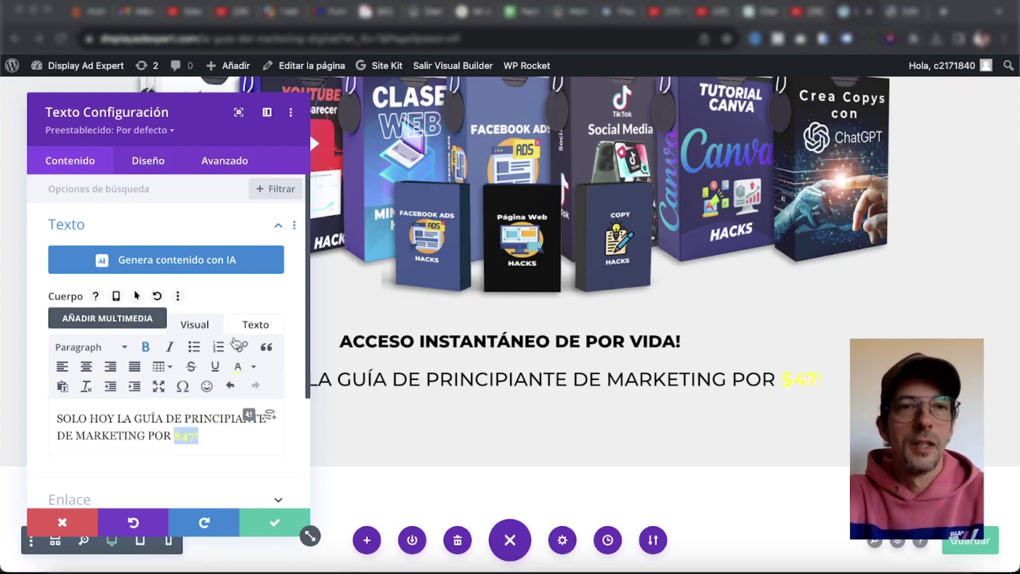
Replace the yellow colour code of "$47!" in the HTML with the headline's pink code and confirm the module.
click(256, 325)
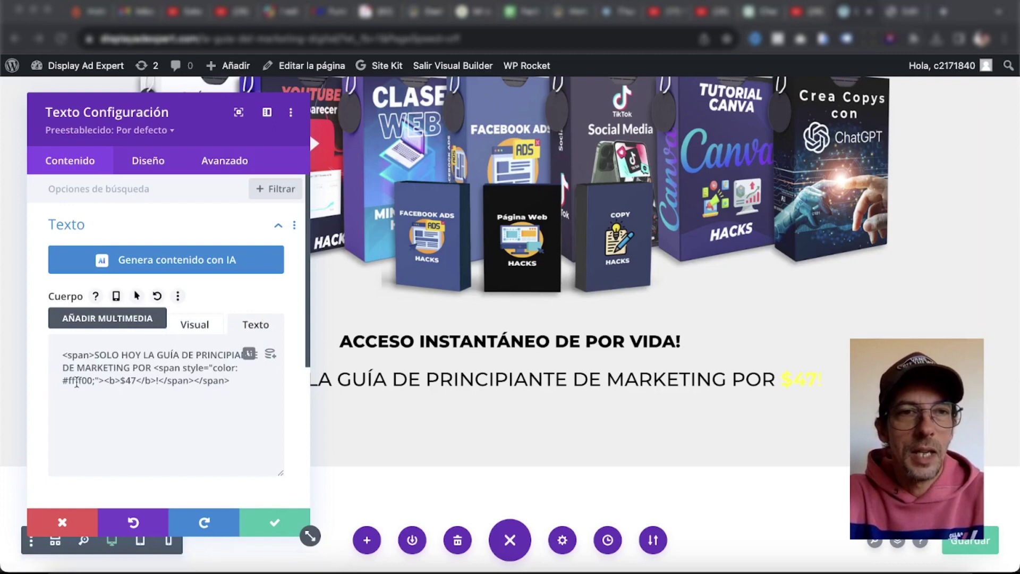
text(da4663)
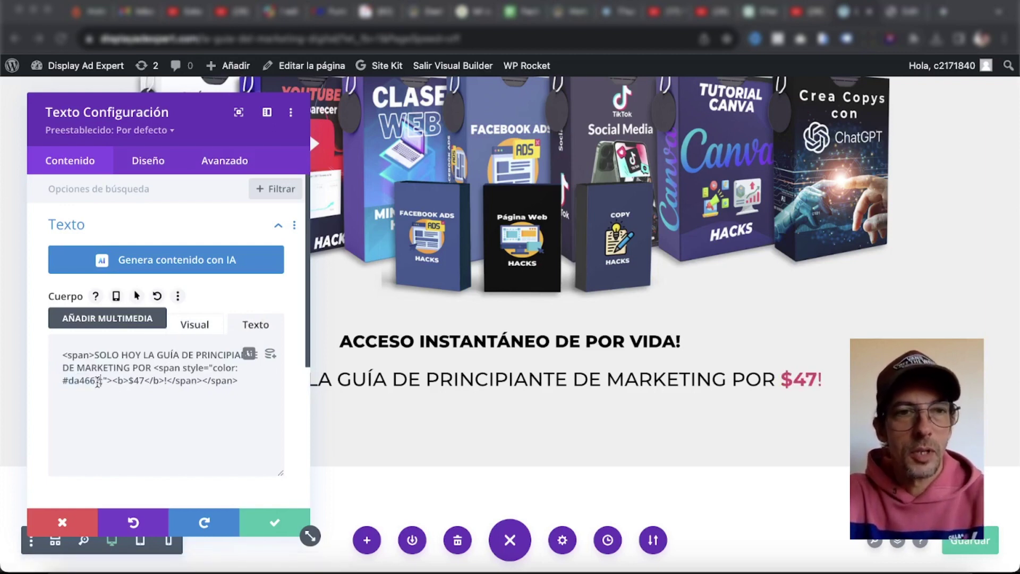
click(274, 522)
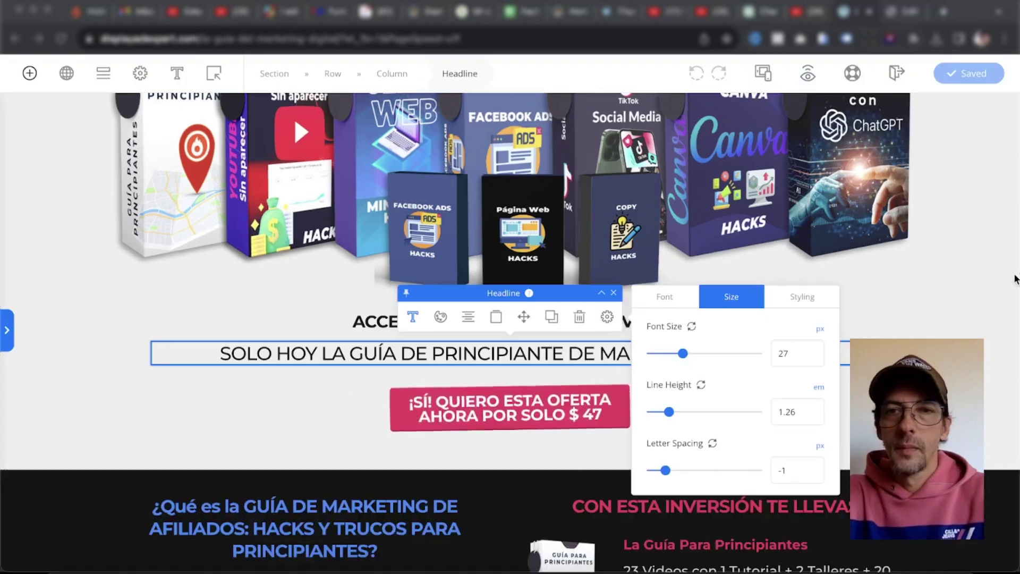
Switch to the original page and copy the button text "¡SÍ! QUIERO ESTA OFERTA AHORA POR SOLO $ 47".
click(943, 278)
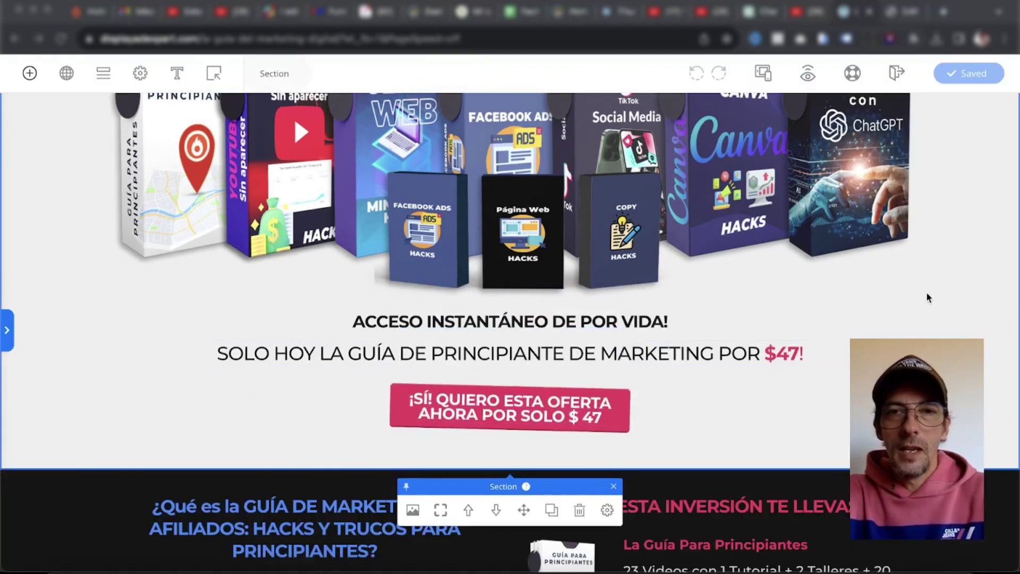
scroll(928, 297, down, 3)
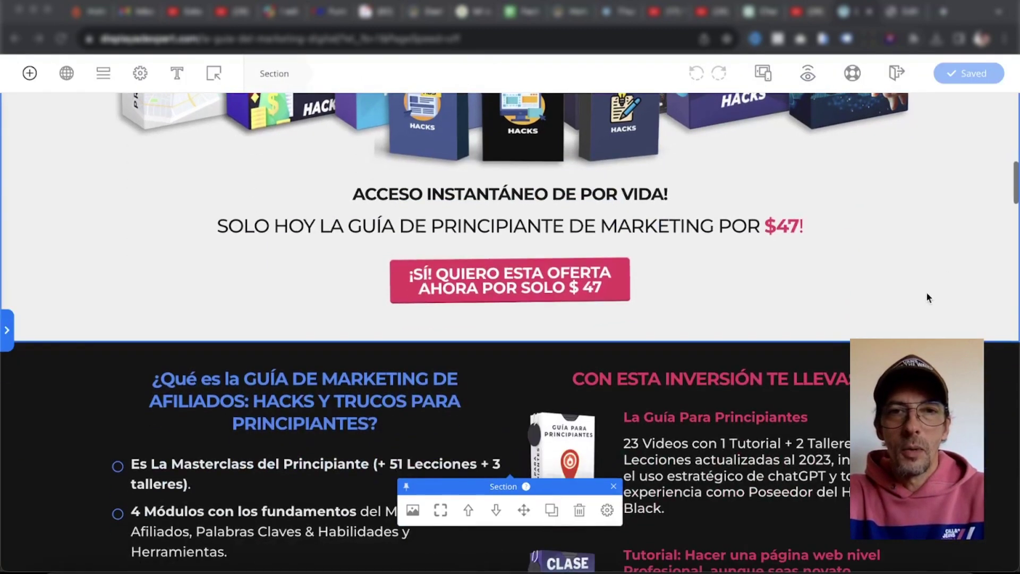
click(407, 278)
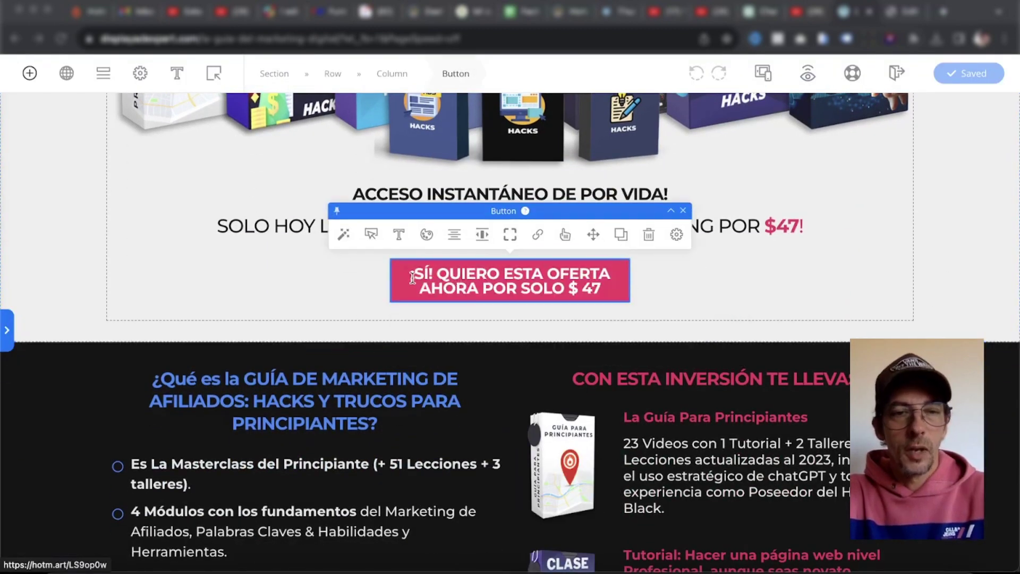
double_click(412, 278)
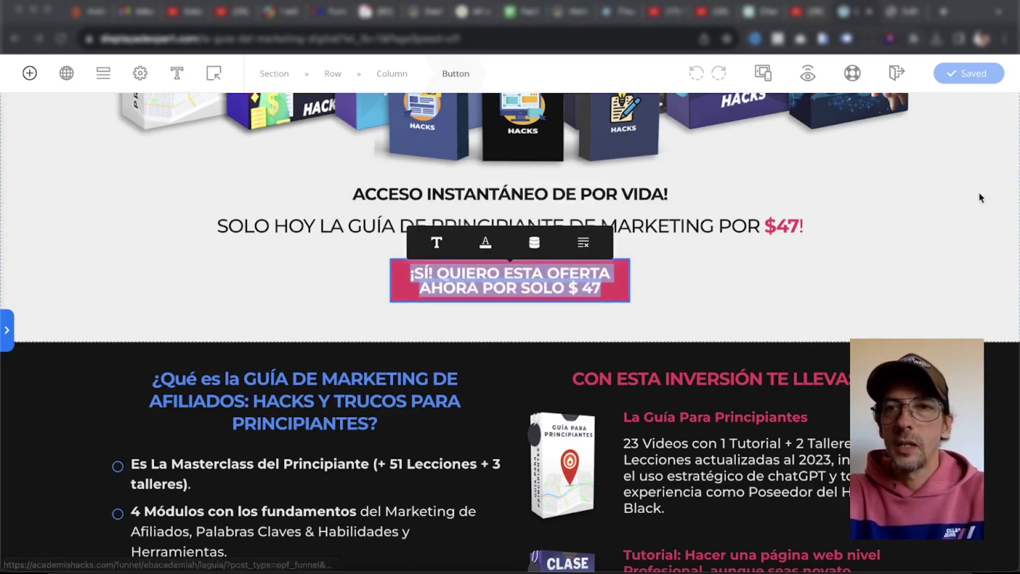
click(510, 404)
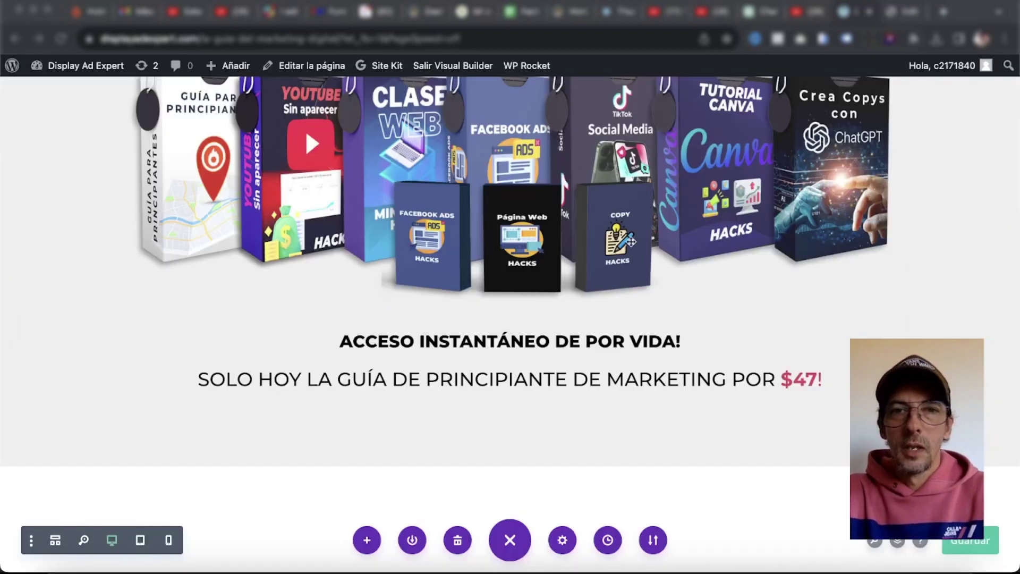
mouse_move(513, 406)
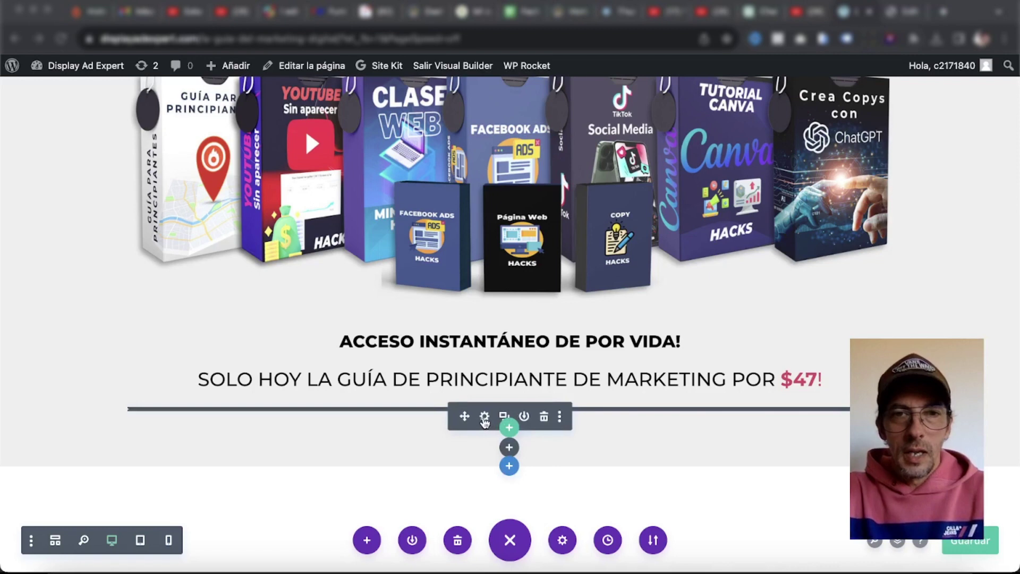
click(484, 416)
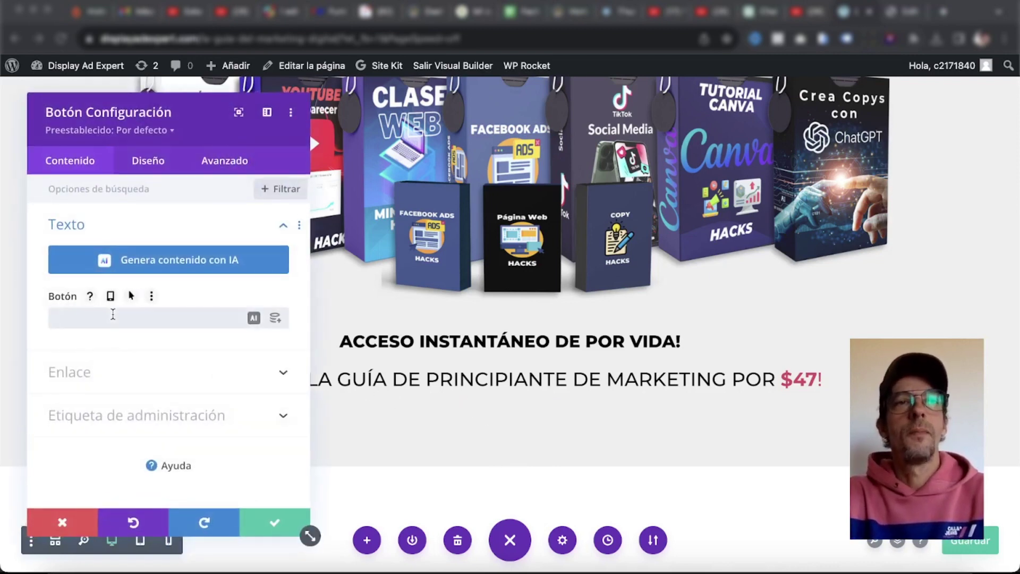
click(64, 522)
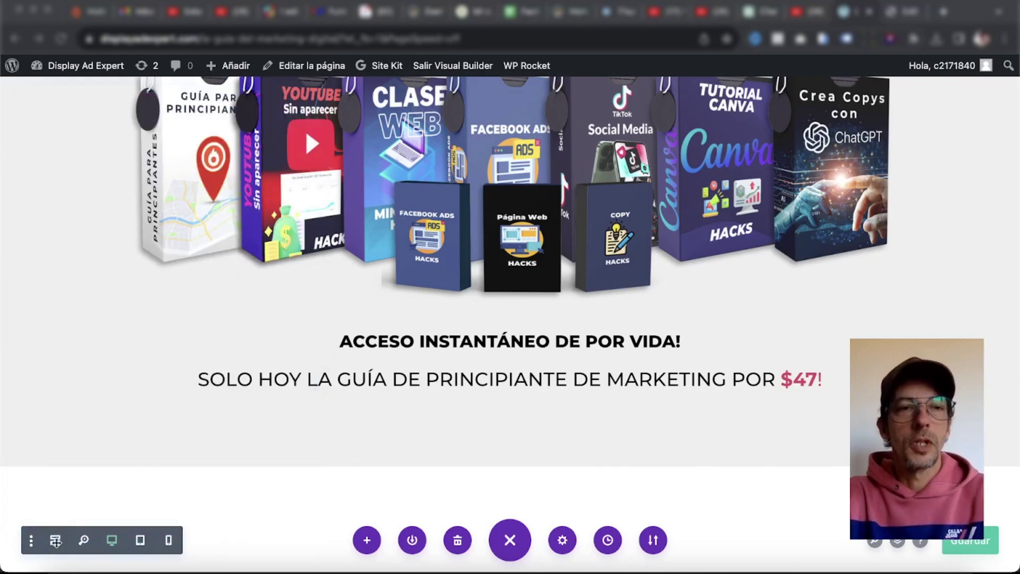
In Divi's wireframe view, set the PrimerCTA button text to "¡SÍ! QUIERO ESTA OFERTA AHORA POR SOLO $ 47", confirm the module and save the page.
click(55, 541)
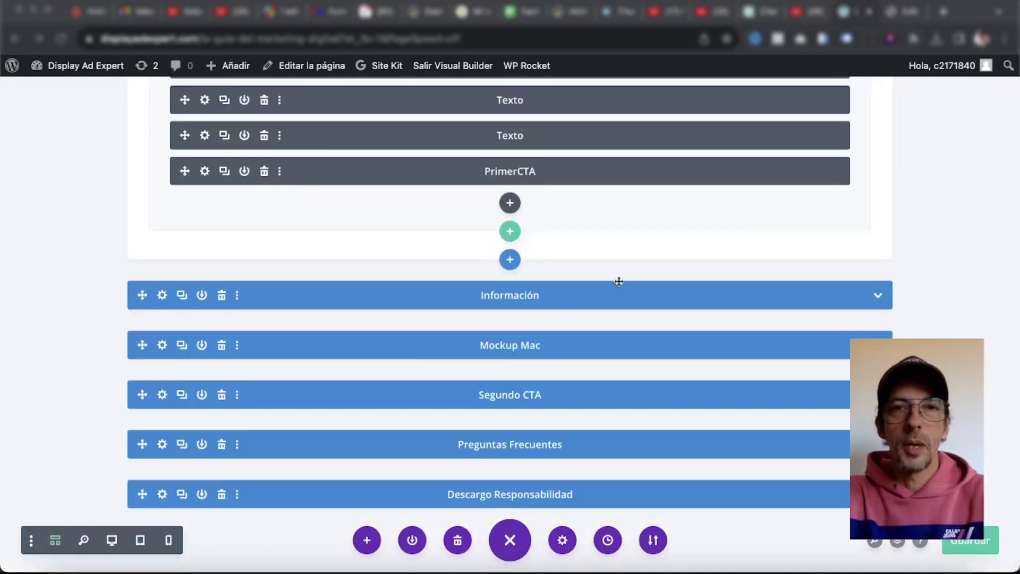
scroll(626, 202, up, 2)
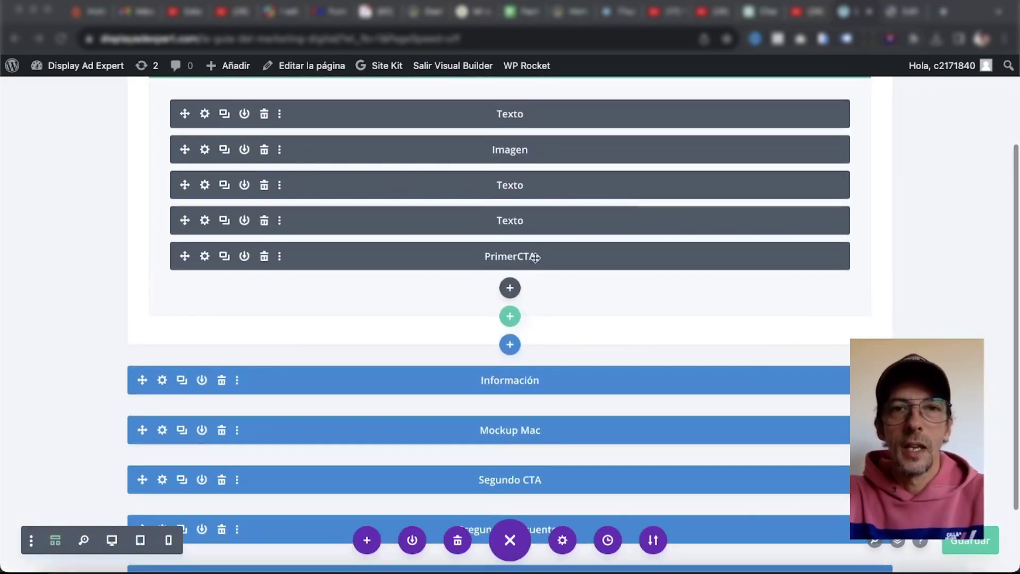
click(205, 256)
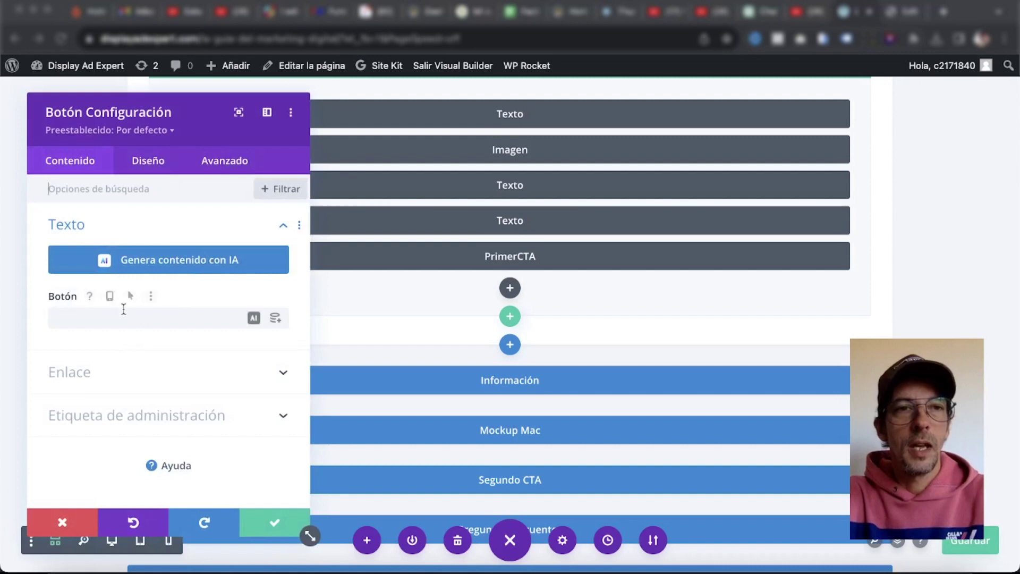
click(120, 318)
key(super+v)
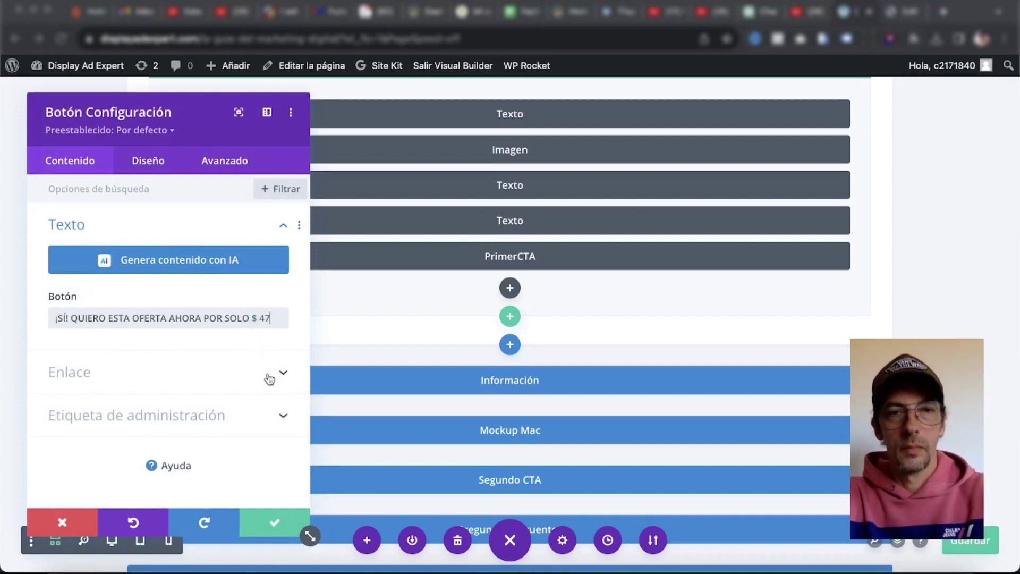
click(275, 522)
click(978, 543)
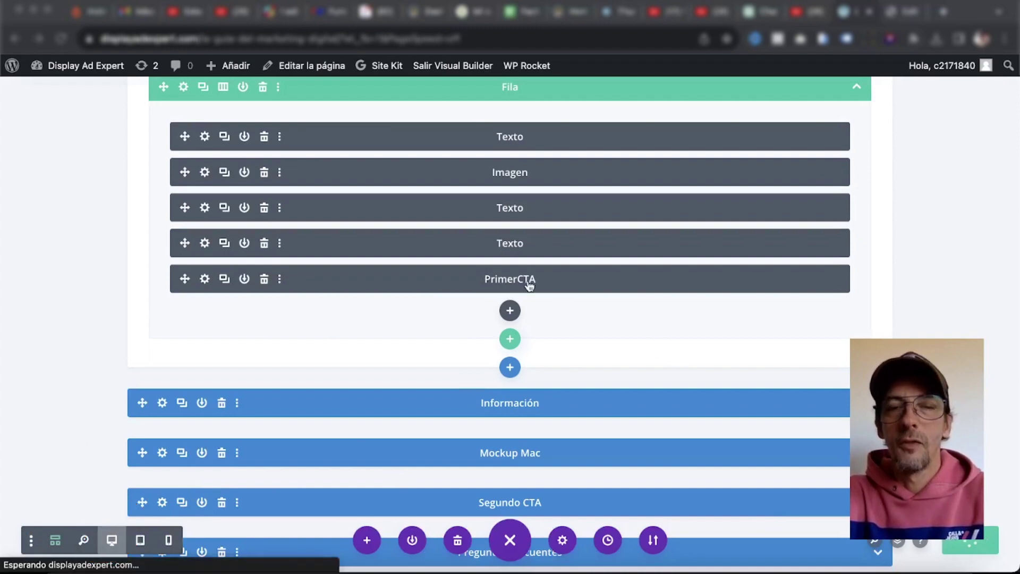
Return to the desktop view and open the settings of the CTA button below the "SOLO HOY" offer line.
scroll(645, 290, down, 5)
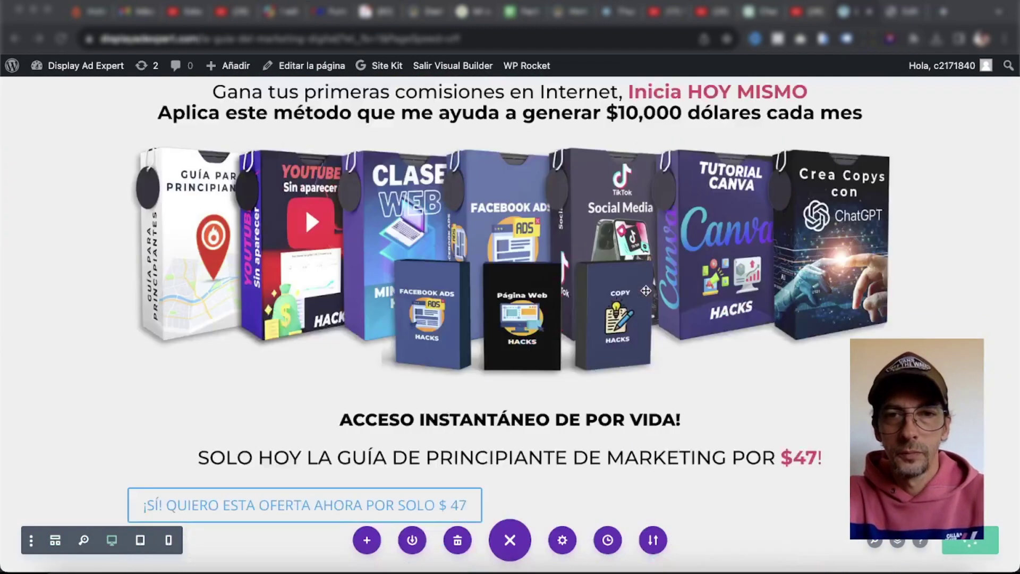
scroll(645, 290, down, 6)
scroll(645, 289, up, 2)
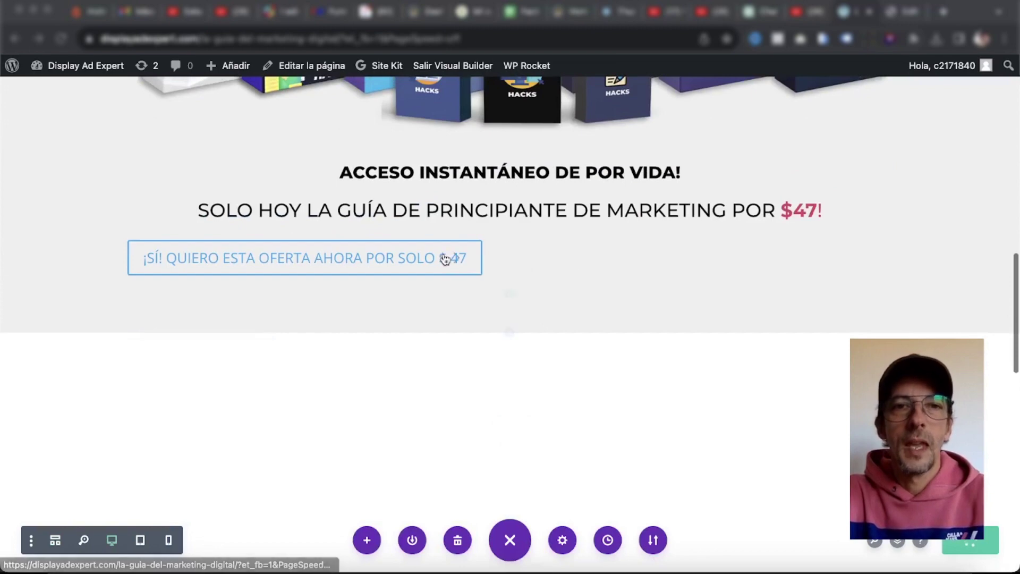
mouse_move(447, 259)
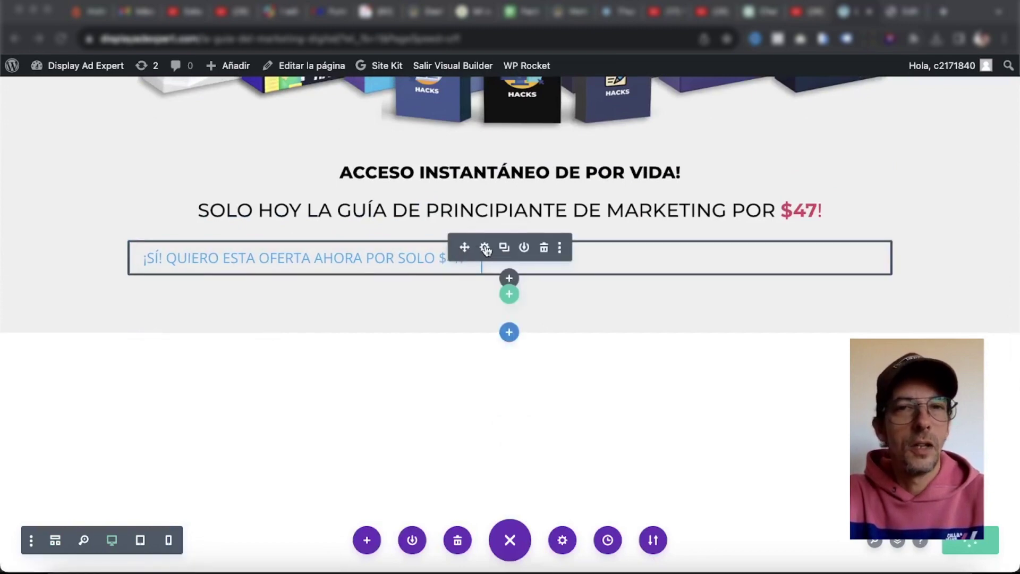
click(485, 248)
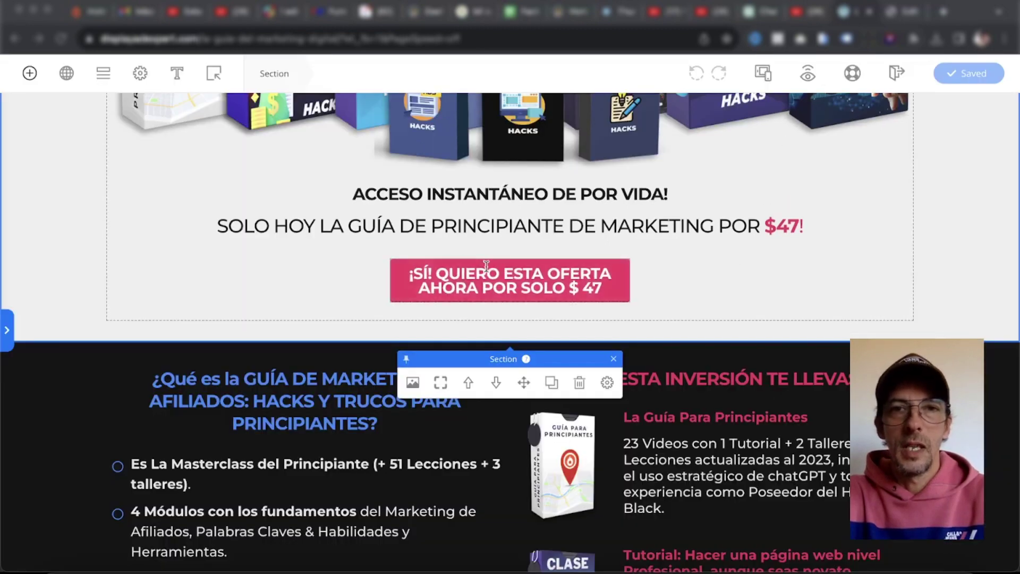
Open the colour settings of the pink CTA button on the original page and copy its colour code.
click(492, 275)
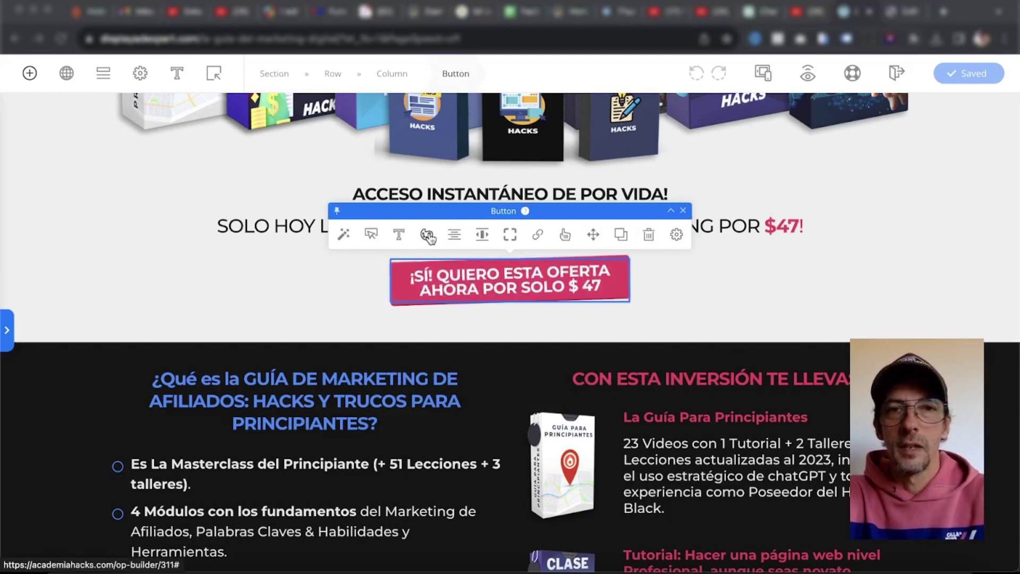
click(426, 235)
click(883, 308)
double_click(735, 402)
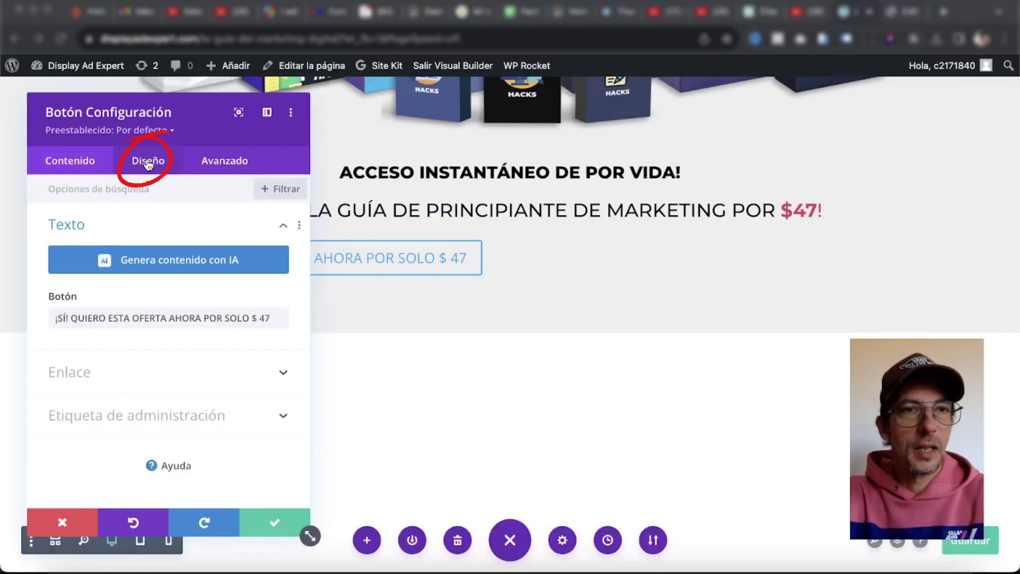
Center the offer button using its alignment setting in the design options.
click(148, 160)
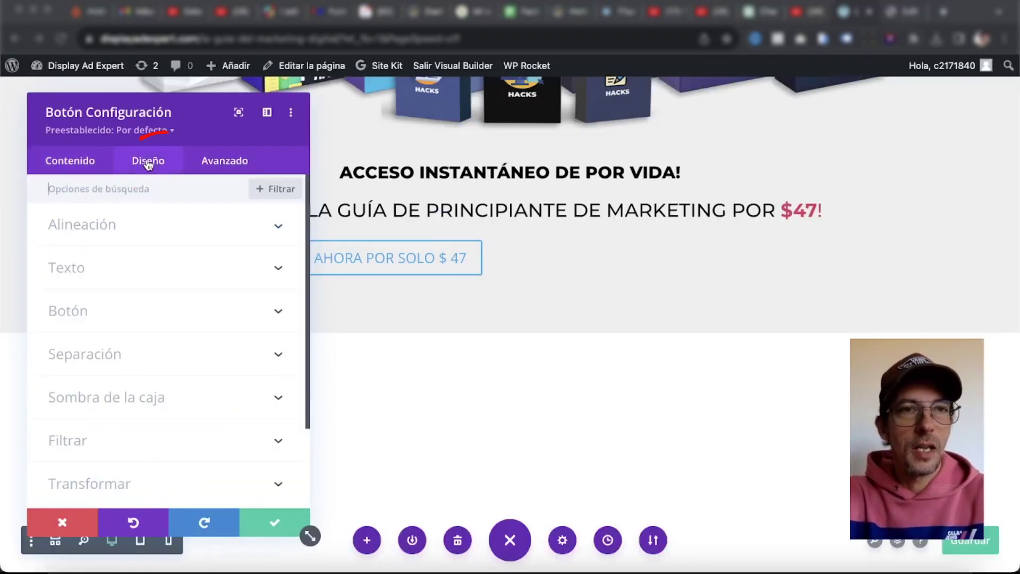
click(137, 231)
click(161, 277)
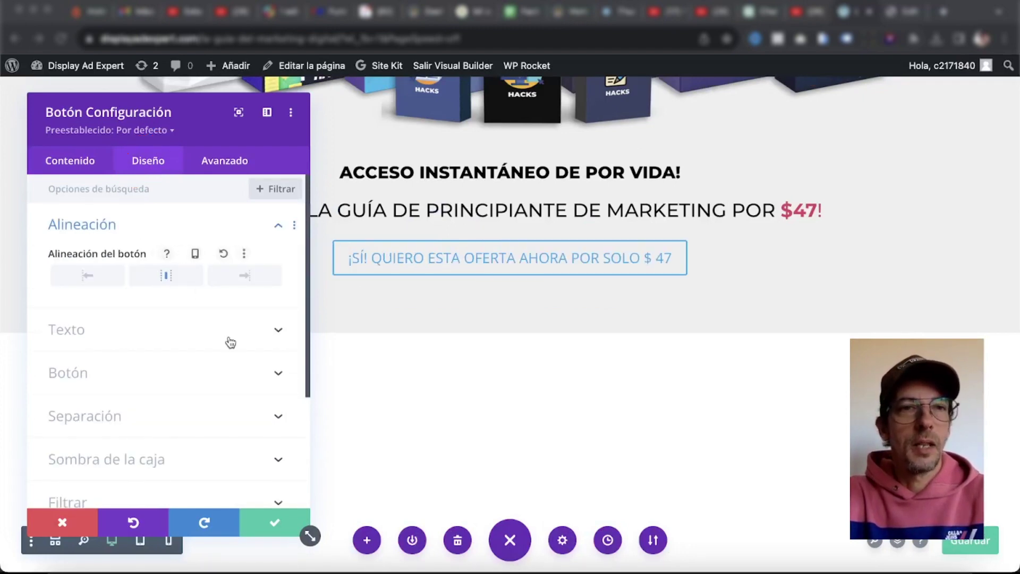
Enable custom styles for the button and set its text color to white.
click(132, 375)
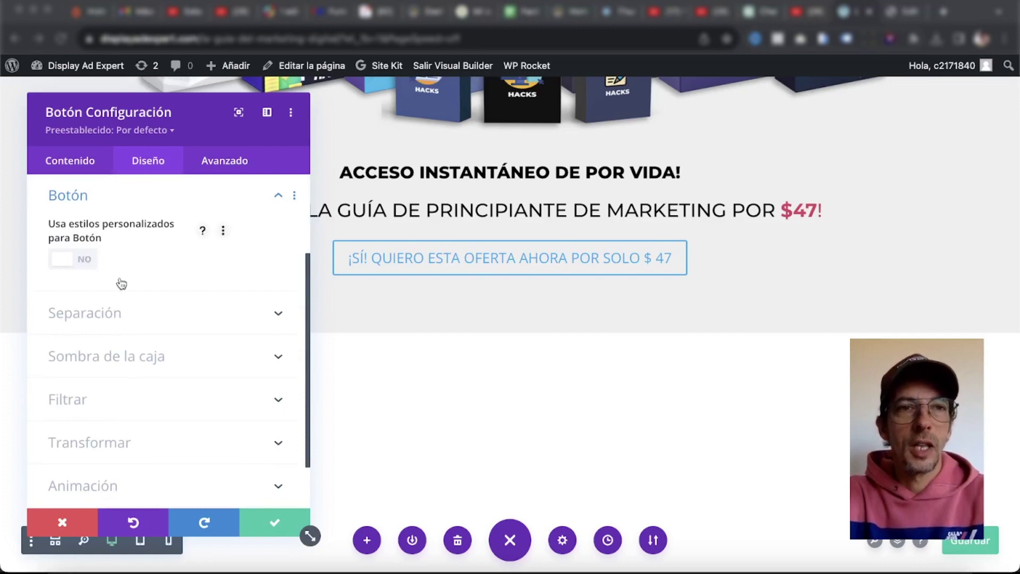
click(88, 260)
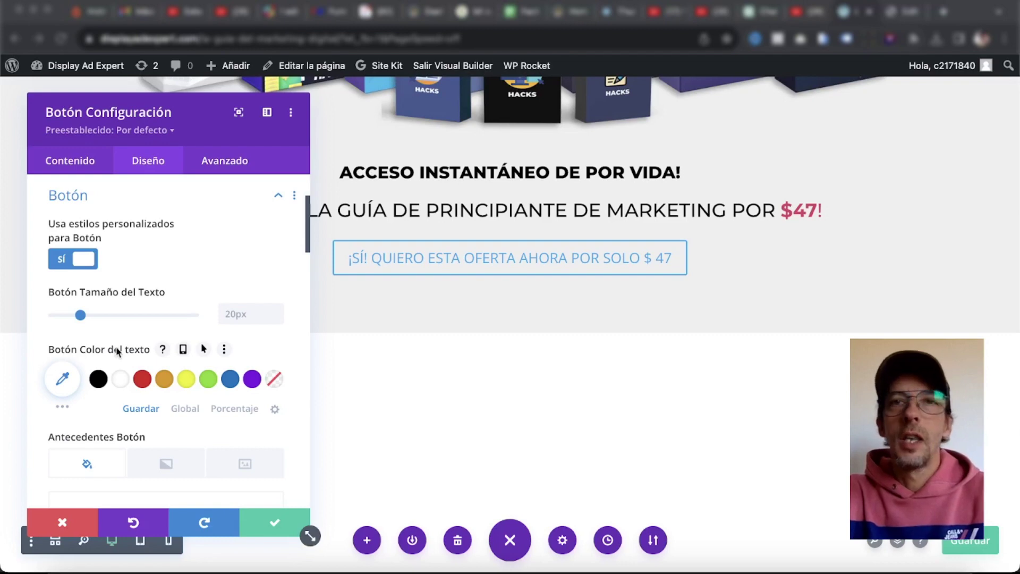
click(122, 381)
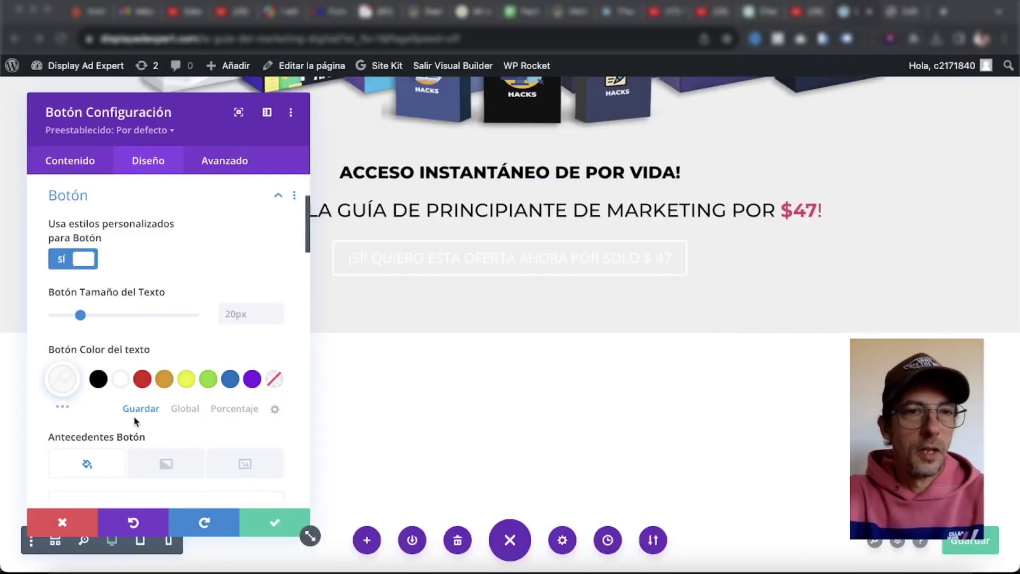
Set the button's background color to #eb345f.
scroll(133, 415, down, 2)
scroll(136, 422, down, 5)
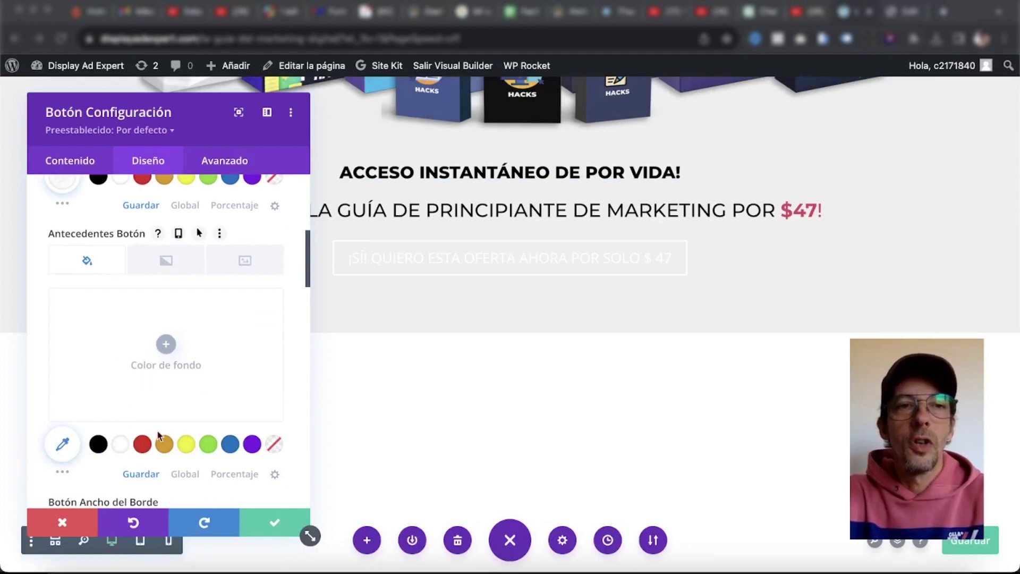
click(142, 443)
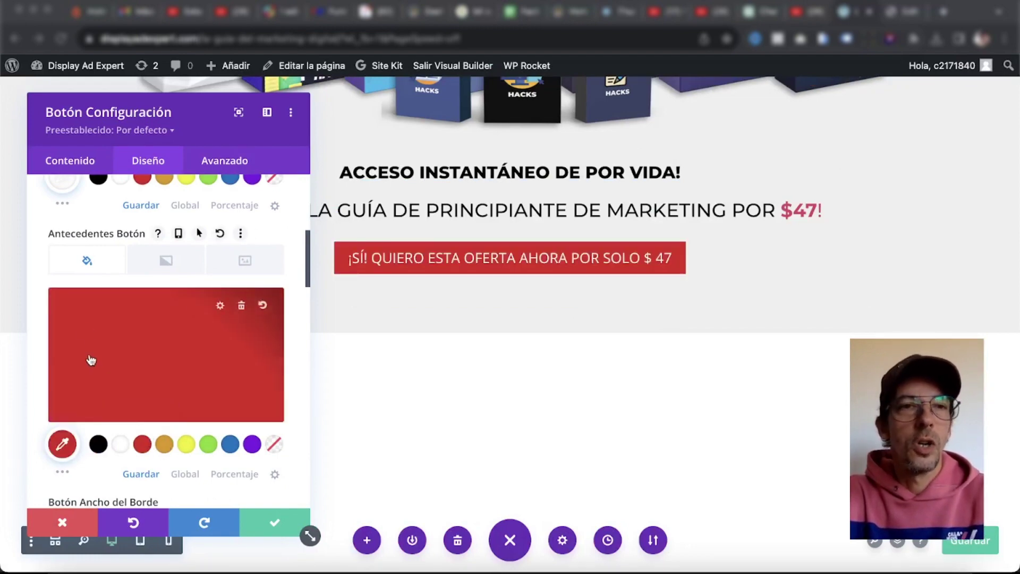
click(63, 444)
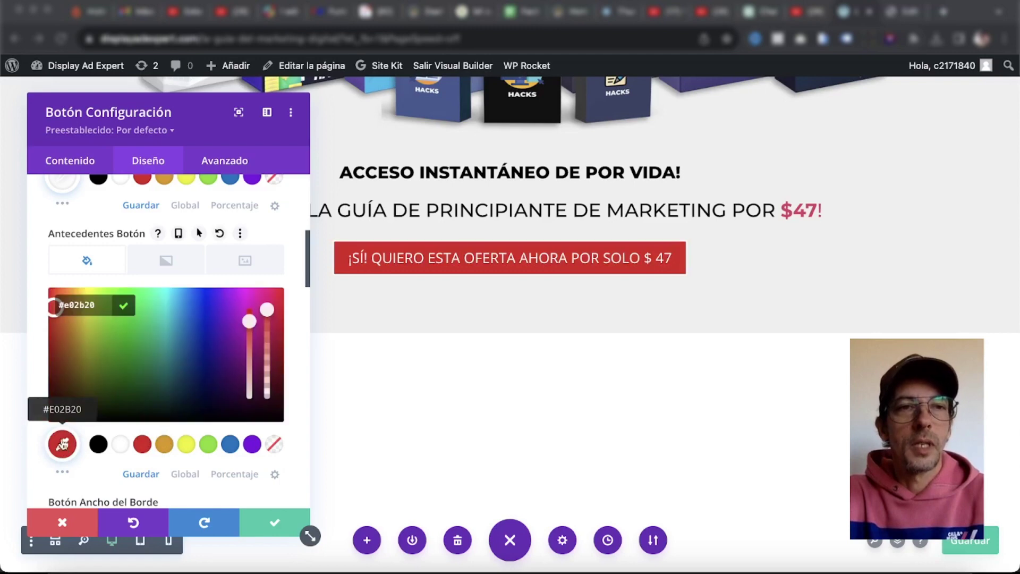
triple_click(85, 307)
text(#eb345f)
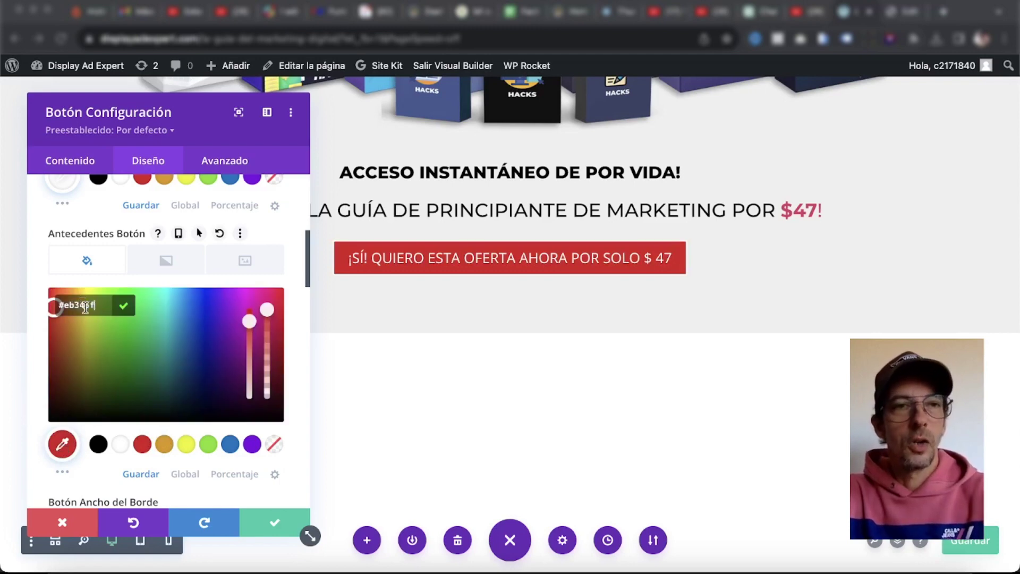
key(Return)
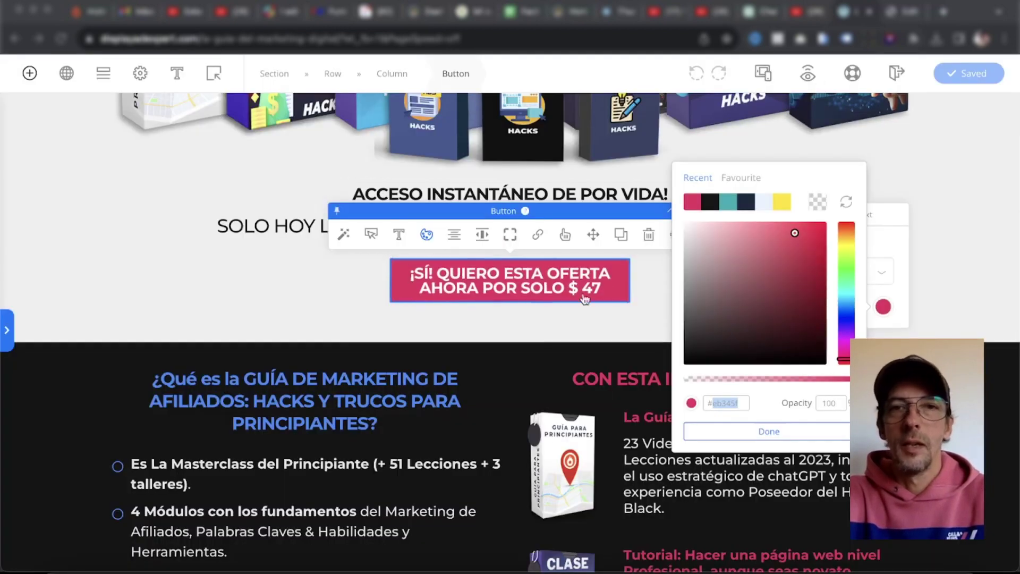
Switch to the original page in the op-builder and check the offer button's font and size settings.
click(585, 299)
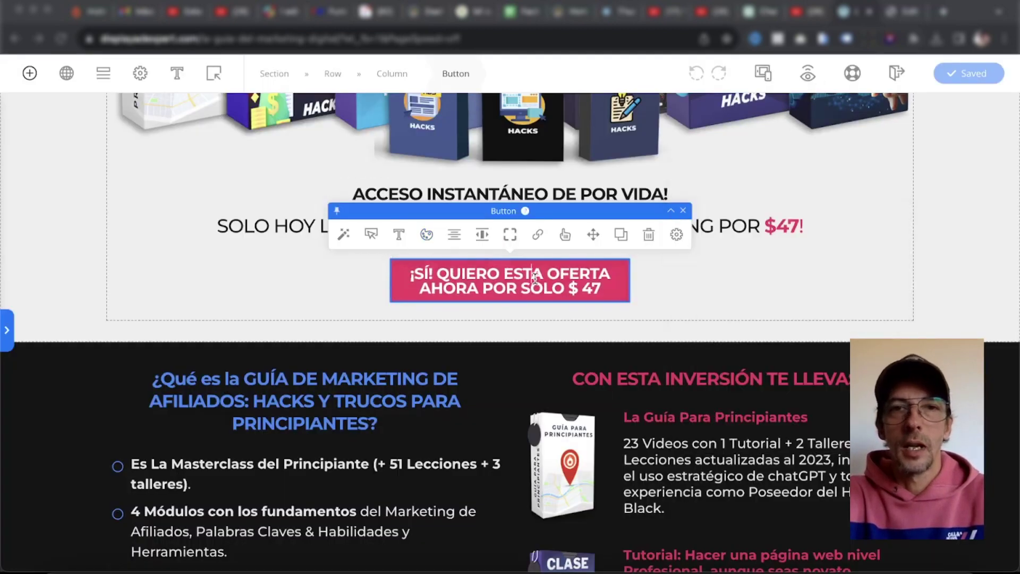
click(400, 237)
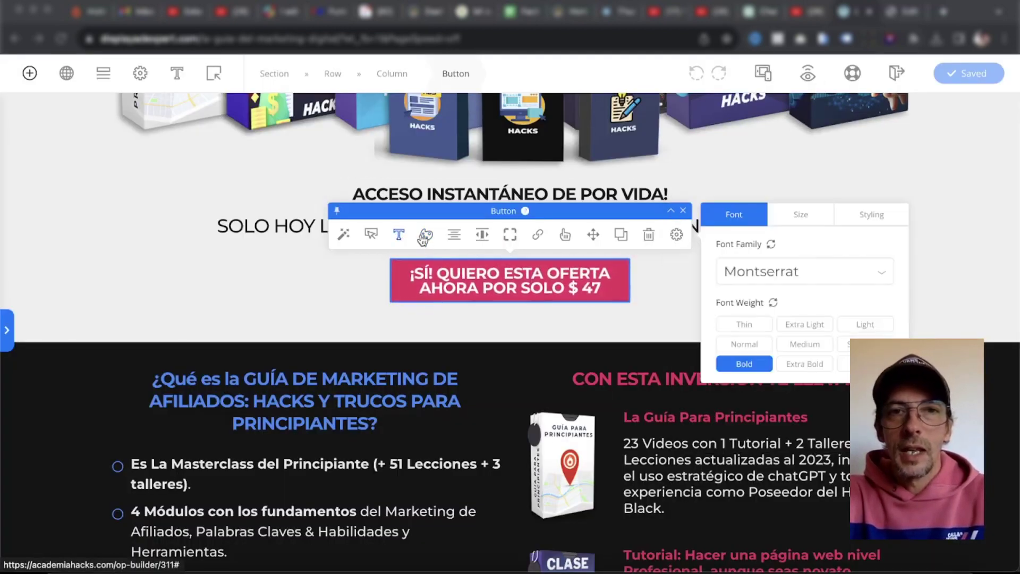
click(800, 216)
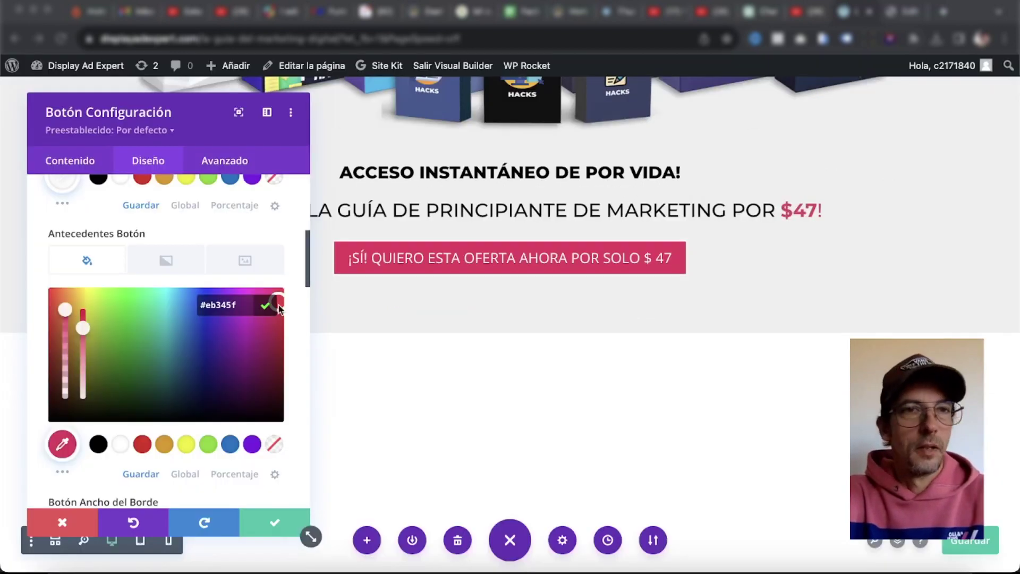
Back in the Divi page, set the button's font to Montserrat with the Medio weight.
scroll(104, 275, up, 4)
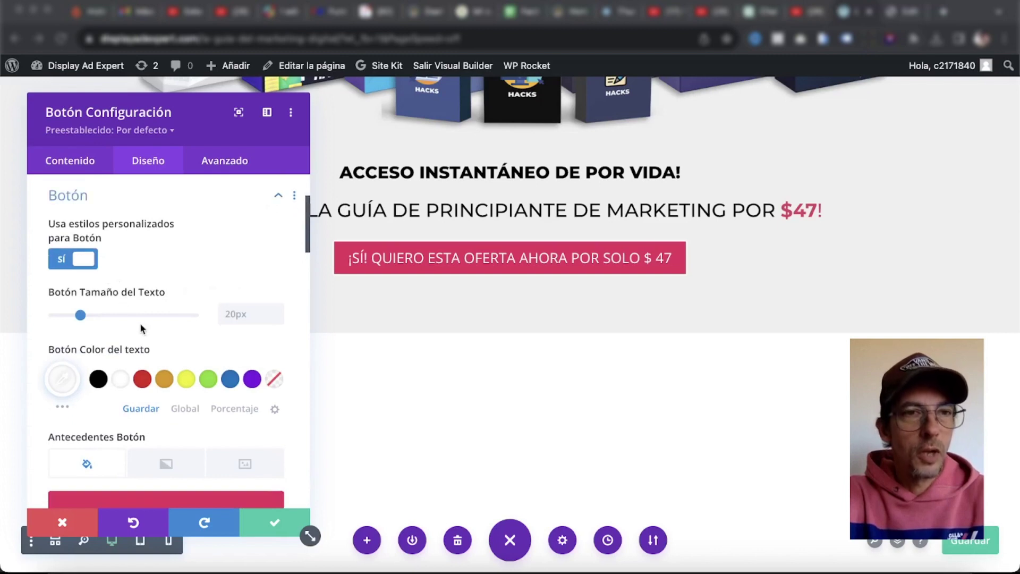
scroll(139, 323, down, 5)
scroll(141, 329, down, 8)
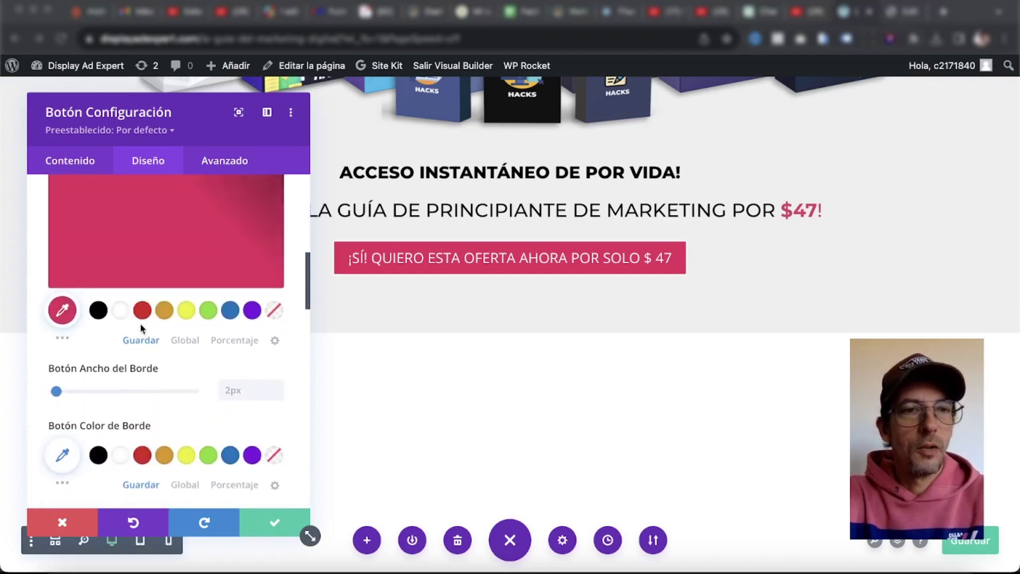
scroll(139, 324, down, 2)
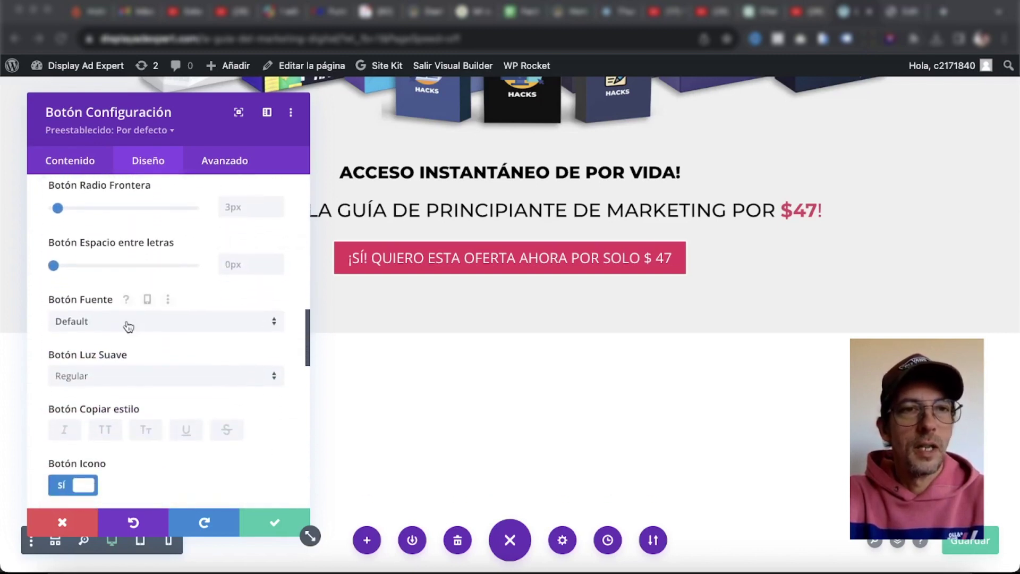
click(100, 325)
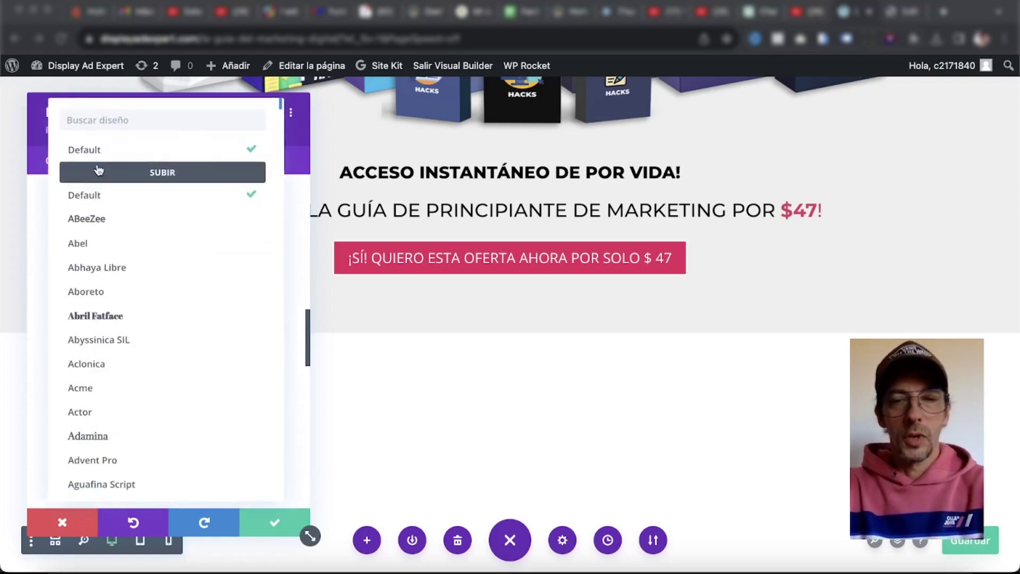
text(Montse)
key(Return)
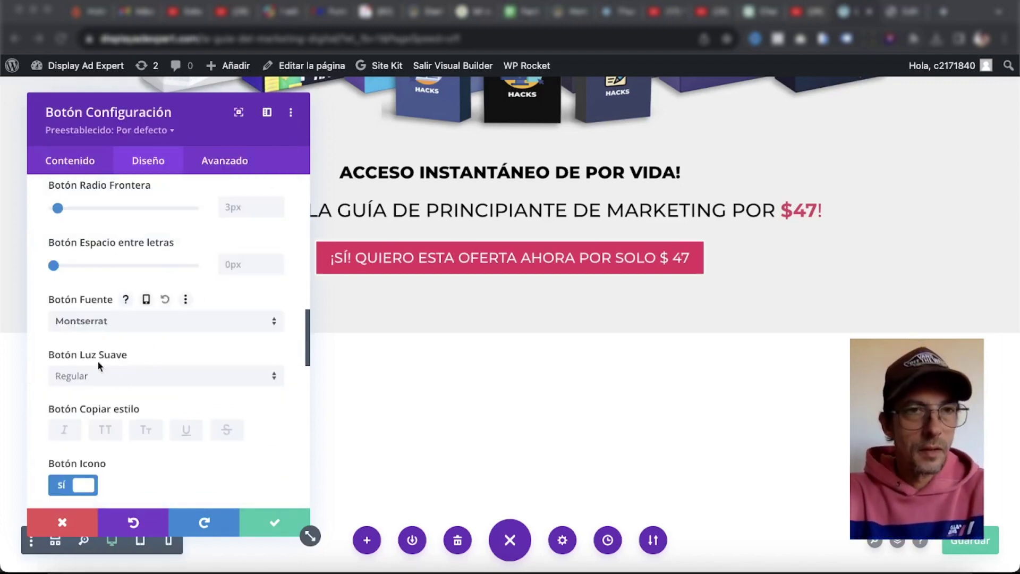
click(108, 371)
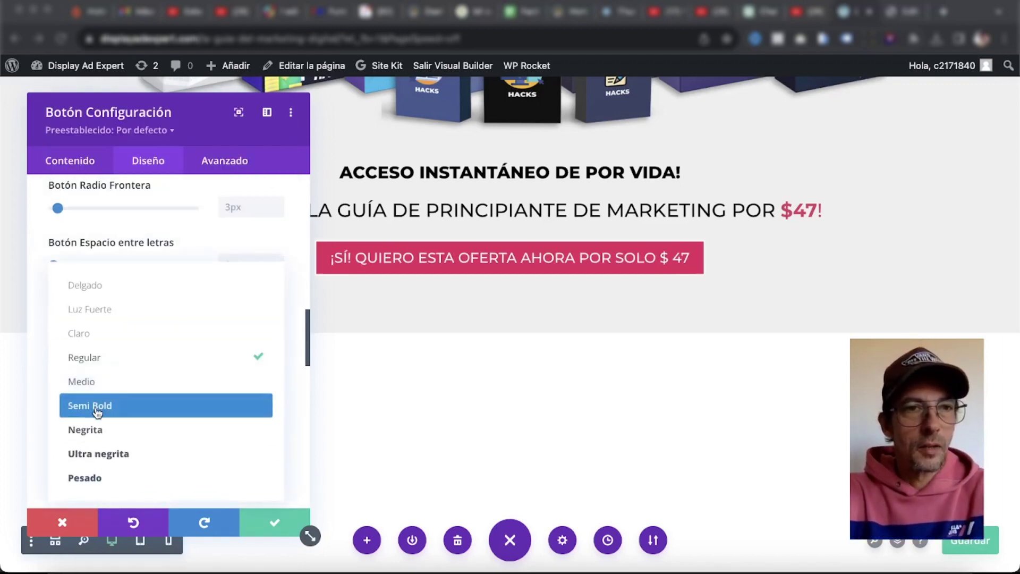
click(96, 391)
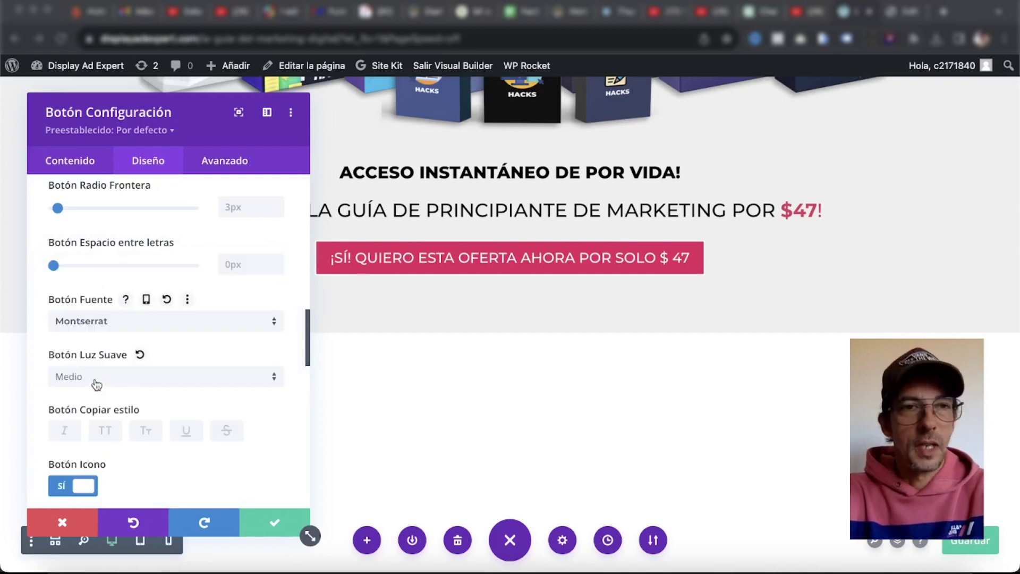
Turn off the button's icon and set its border radius to 5px.
scroll(124, 460, down, 3)
click(73, 353)
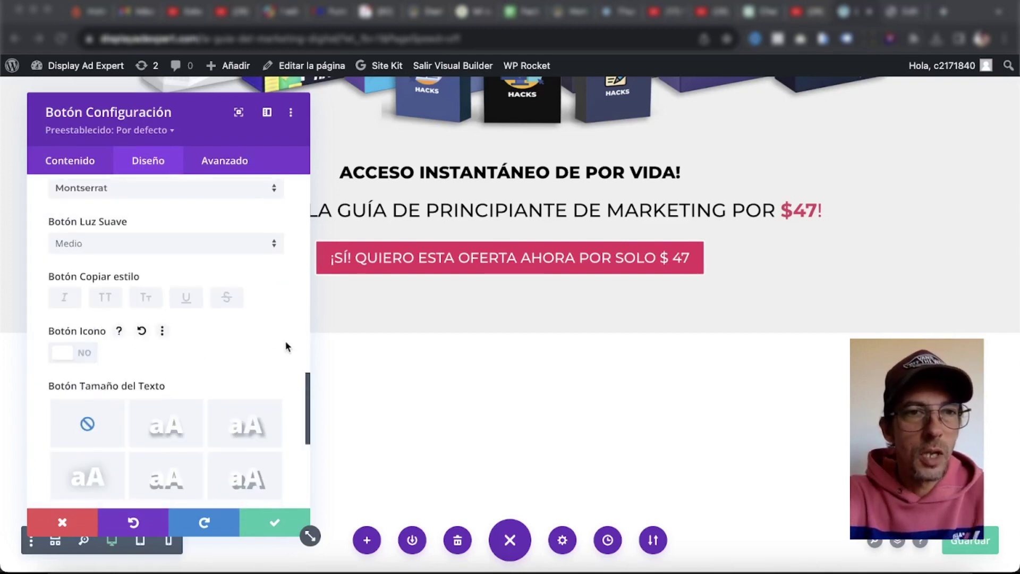
scroll(286, 346, down, 5)
scroll(101, 341, up, 10)
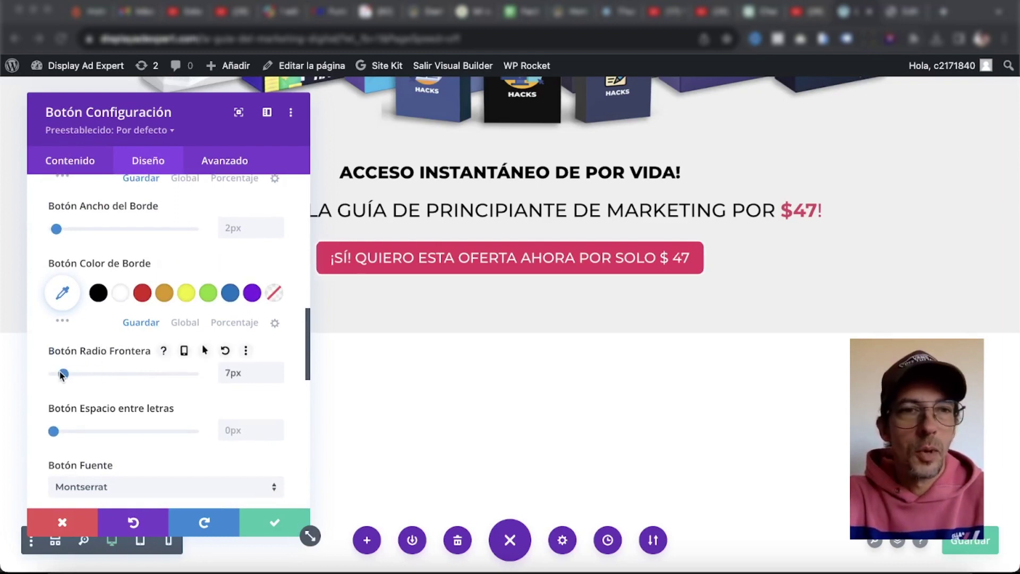
drag(61, 374, 59, 373)
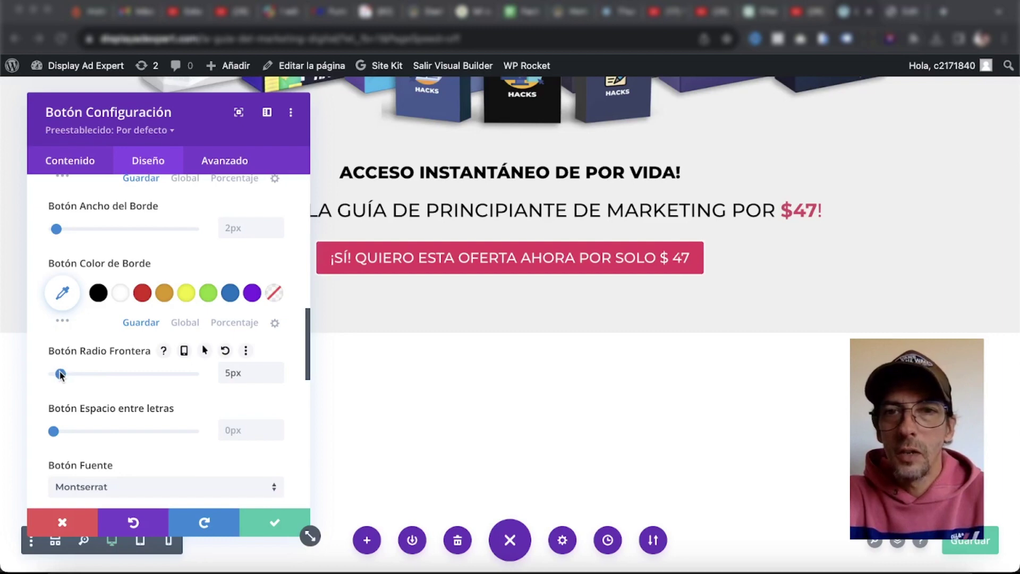
scroll(172, 372, down, 2)
scroll(171, 372, up, 1)
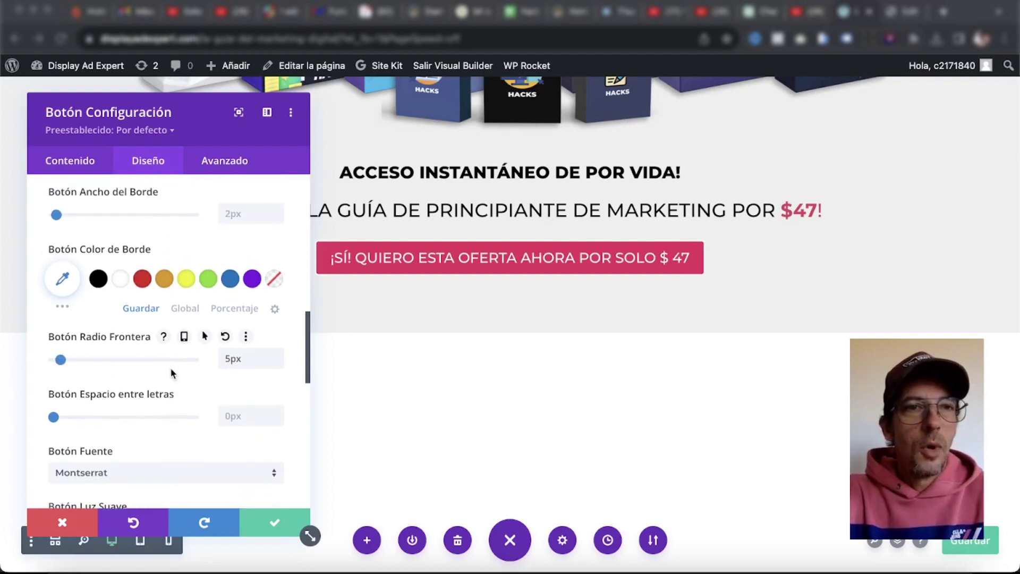
Set the button's border color to #eb345f.
click(166, 274)
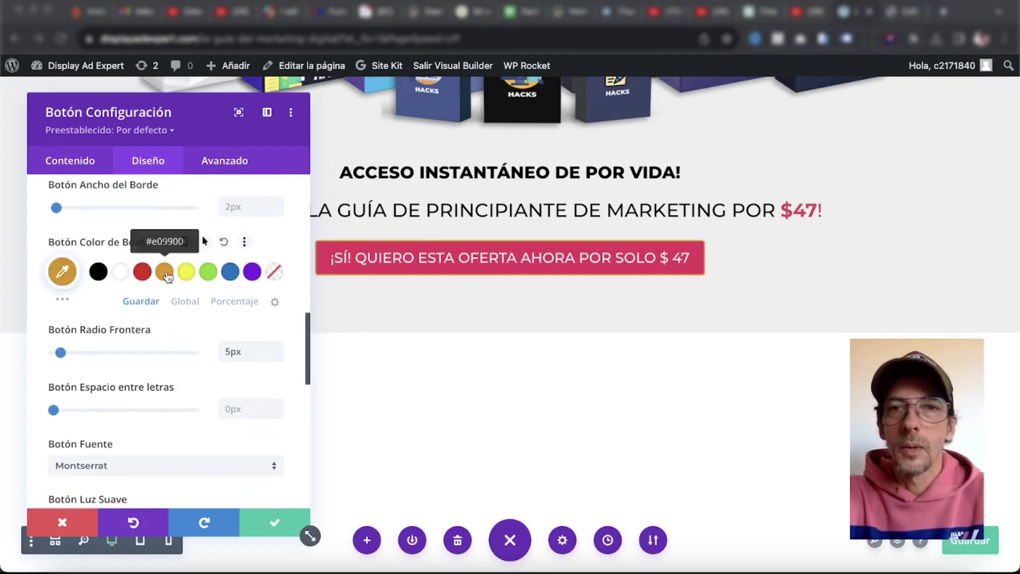
click(64, 271)
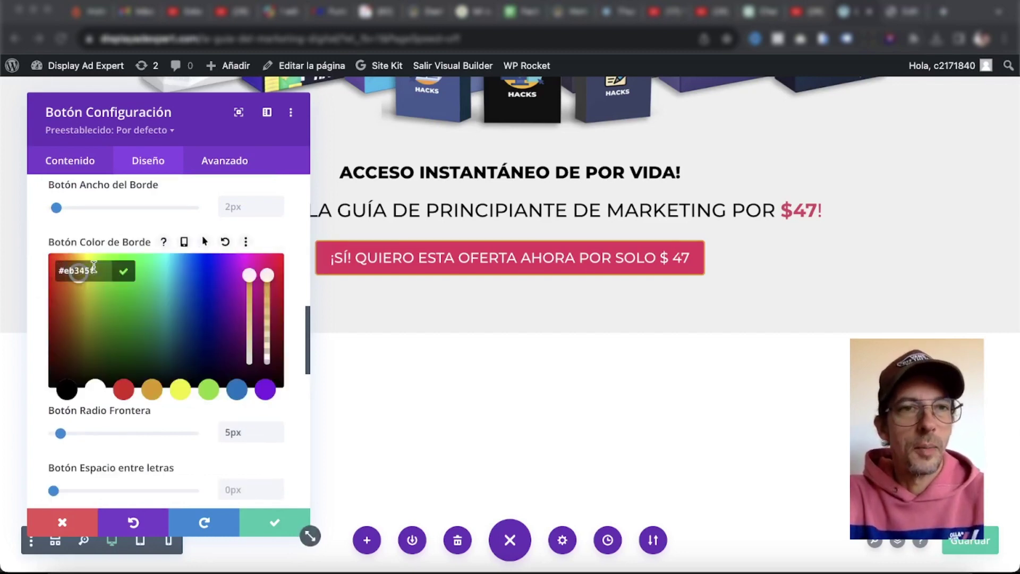
text(f)
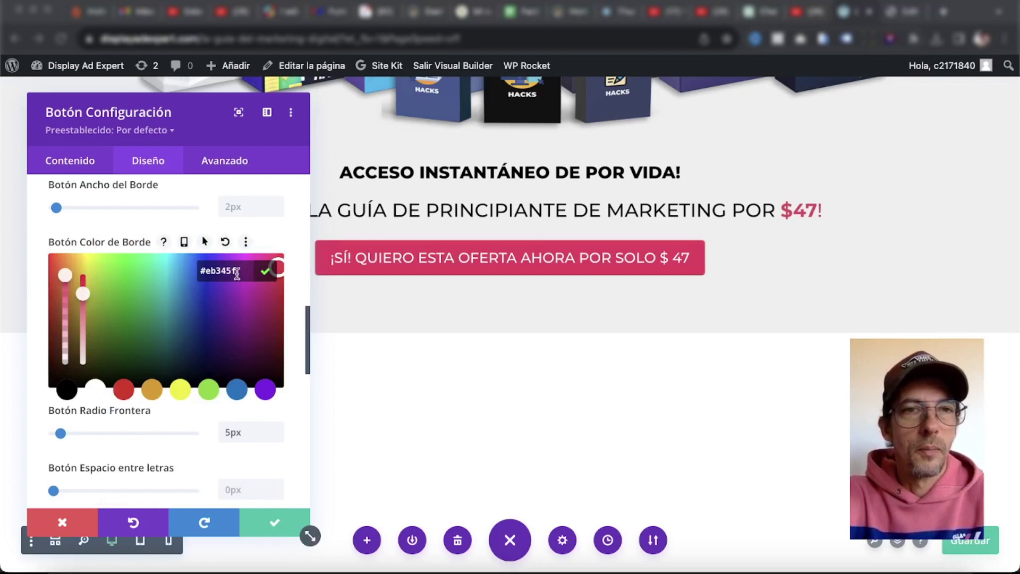
click(304, 276)
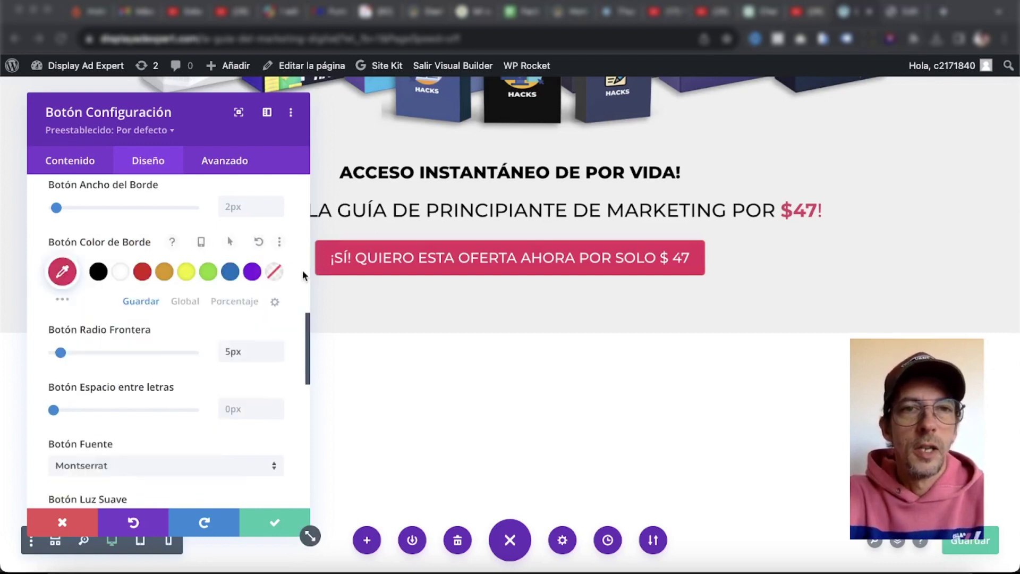
Fine-tune the button's border color by hand in the color picker and save the page.
click(62, 271)
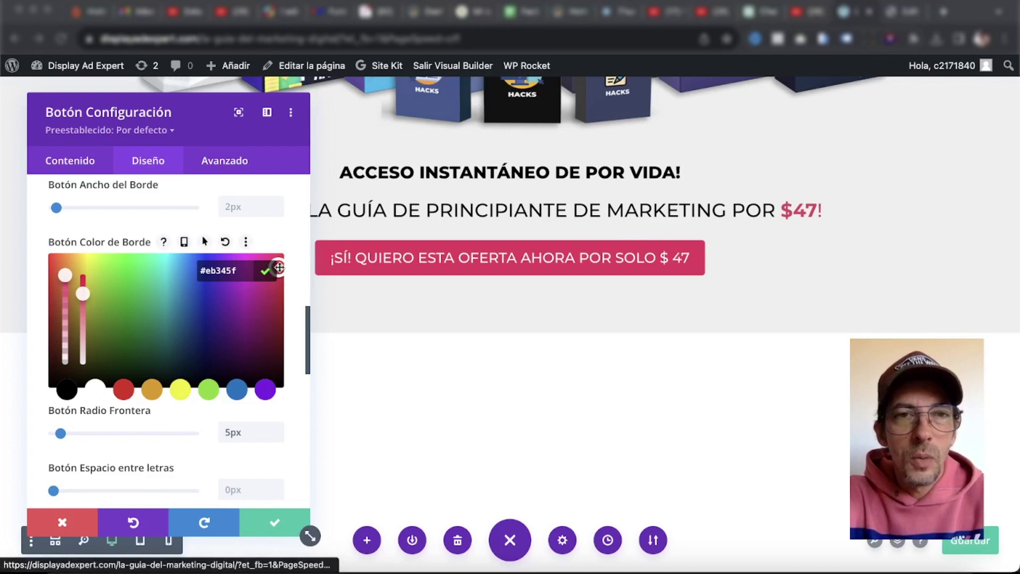
drag(279, 267, 273, 281)
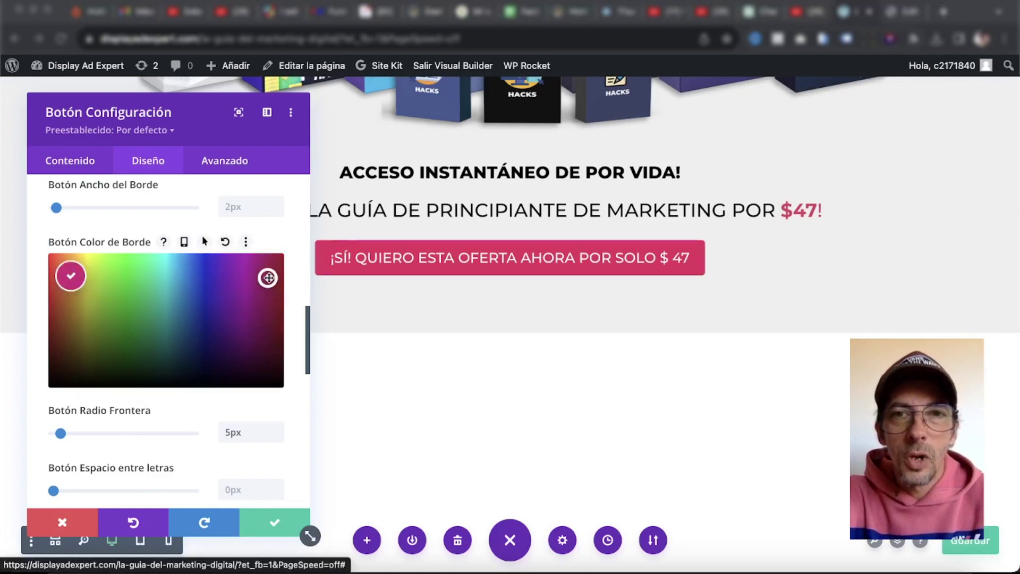
drag(270, 274, 270, 275)
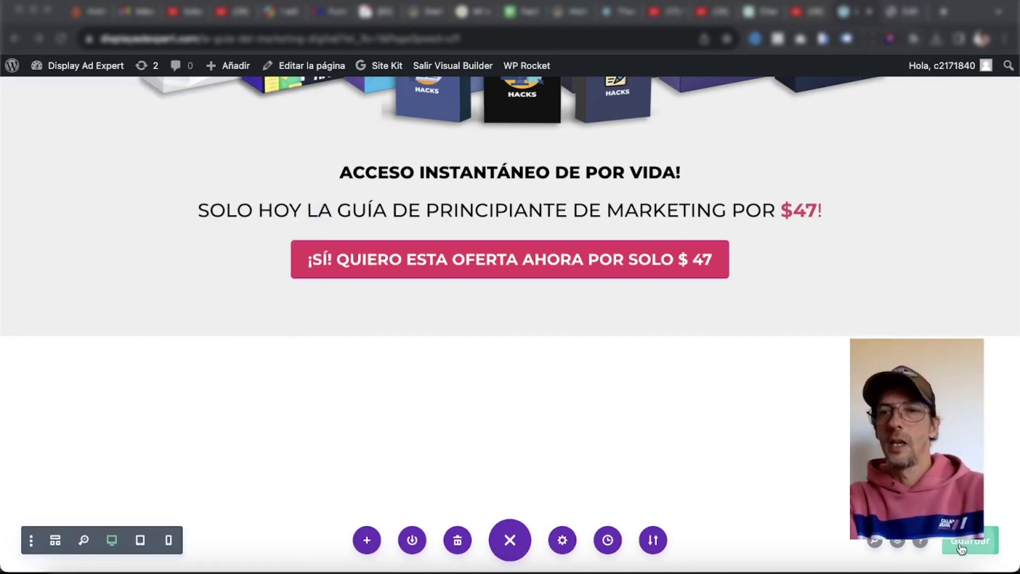
click(962, 547)
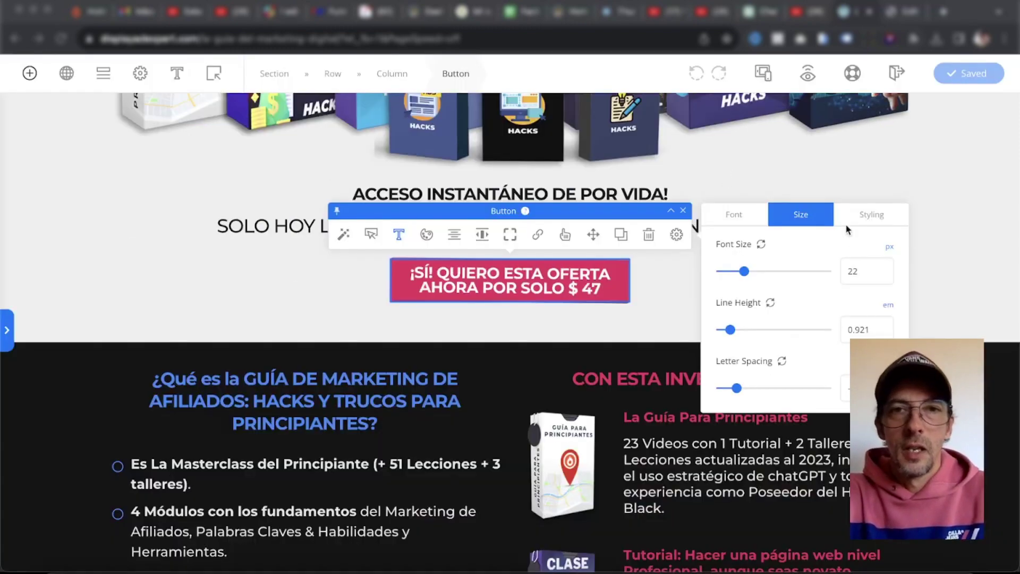
On the original page, copy the background color's hex code from the dark section below the offer button.
click(978, 259)
scroll(981, 266, down, 3)
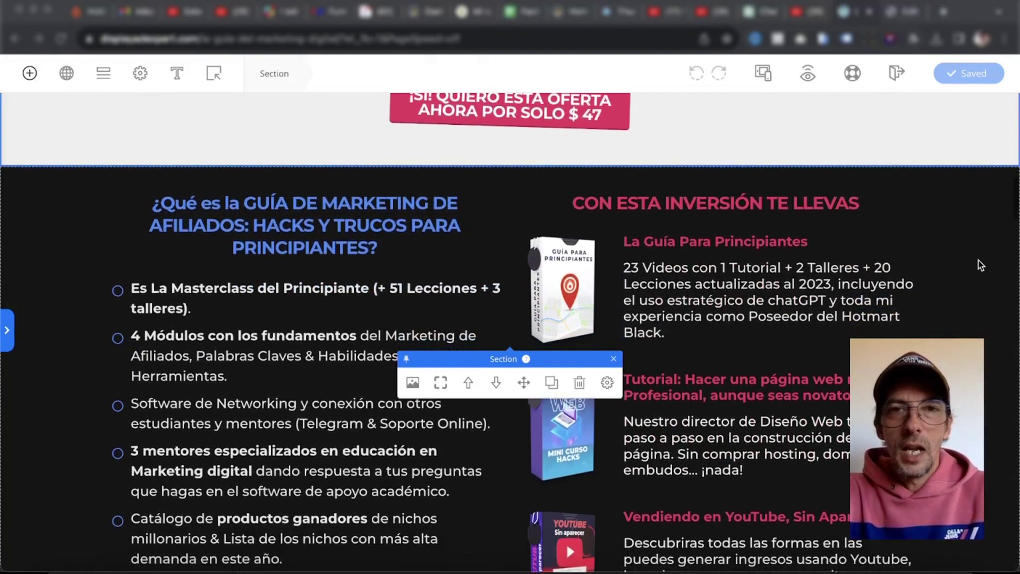
scroll(981, 266, down, 1)
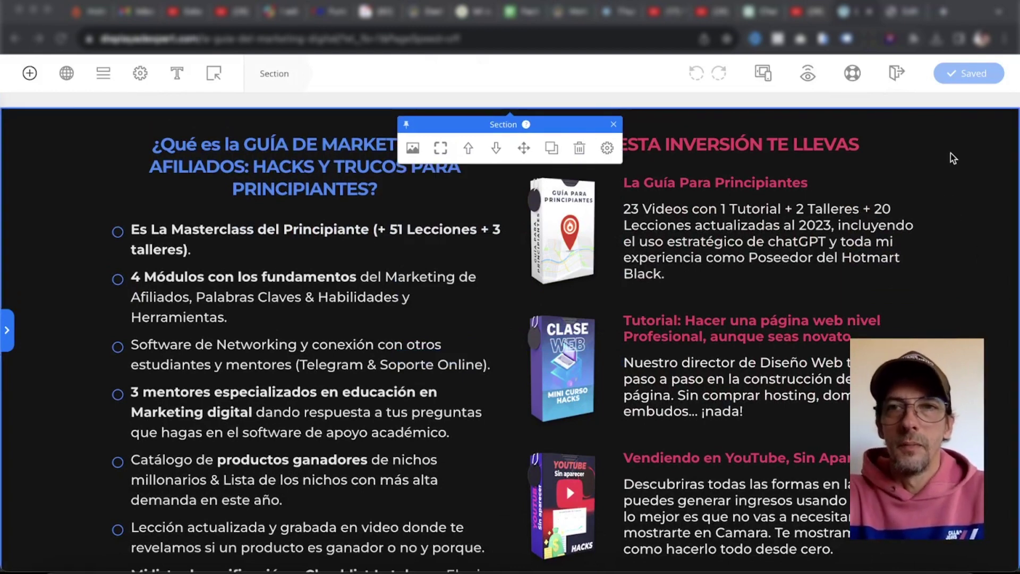
click(413, 148)
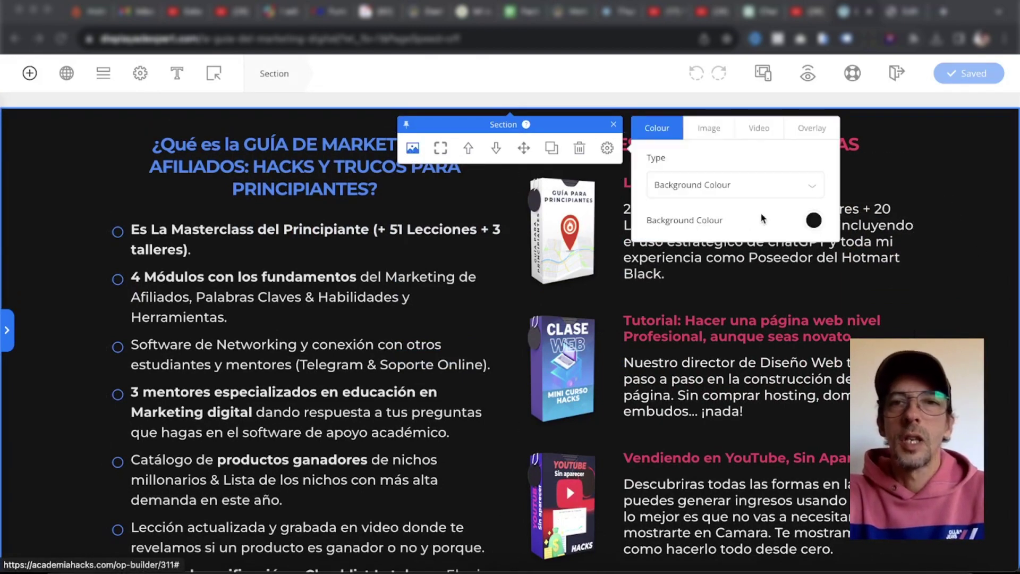
click(813, 220)
double_click(694, 478)
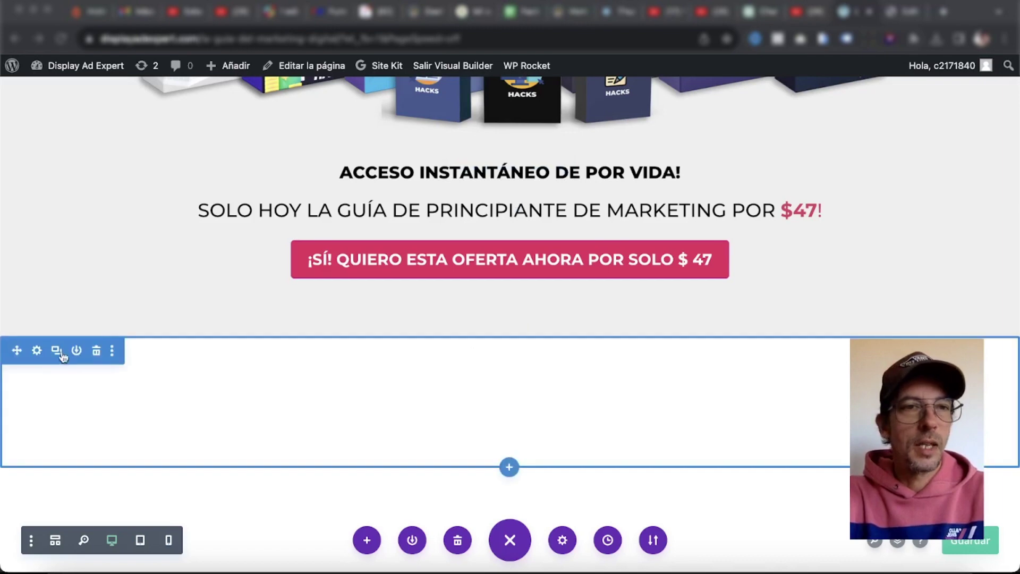
Back in the Divi page, set the background color of the empty section below the offer button to #151515 and save its settings.
click(36, 350)
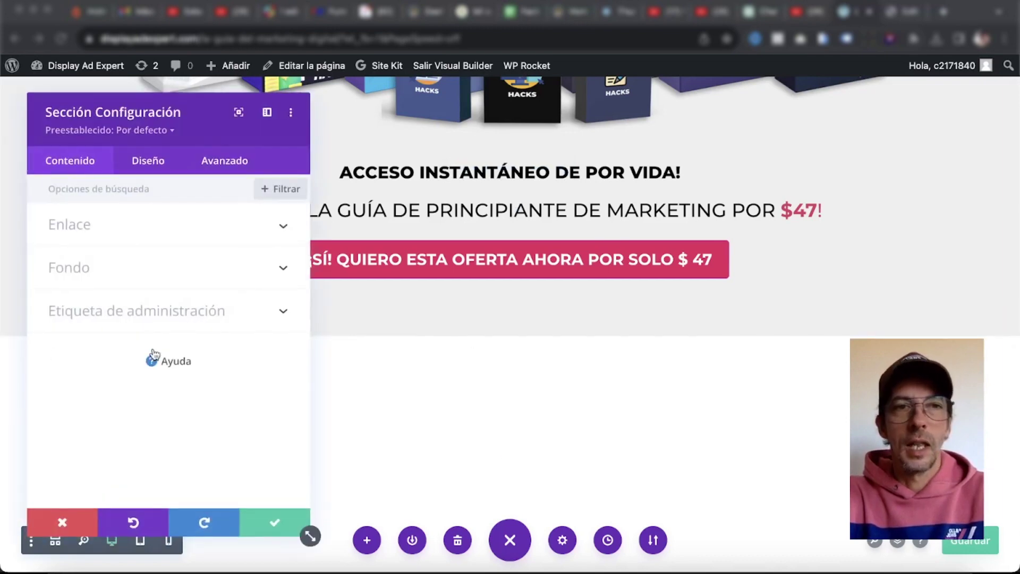
click(121, 267)
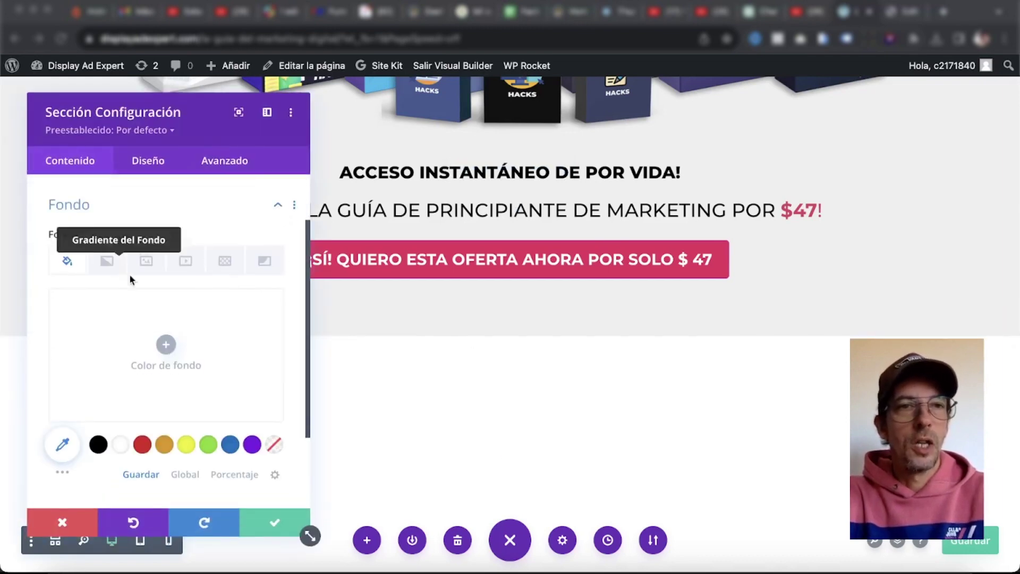
click(98, 435)
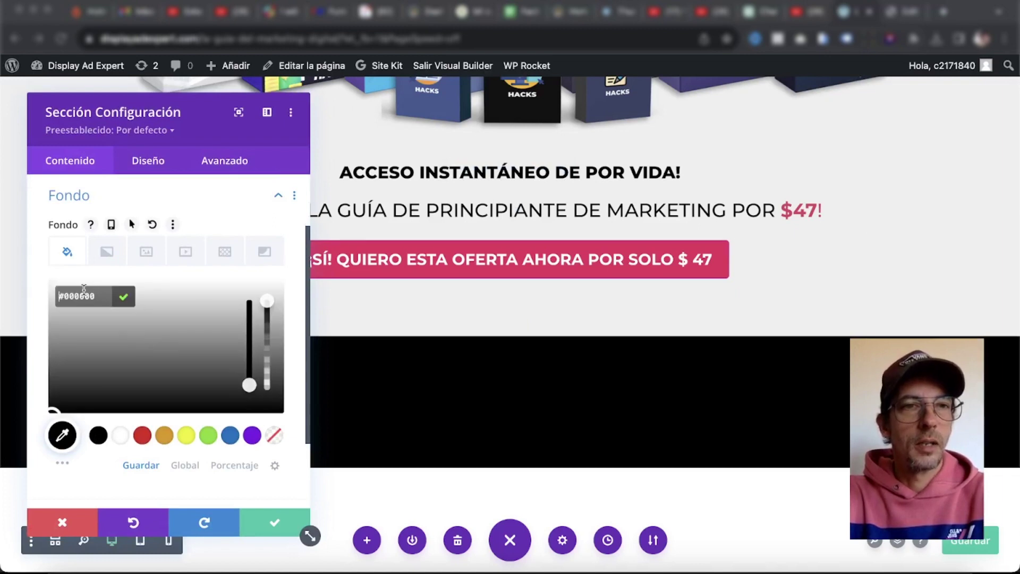
double_click(84, 296)
text(151515)
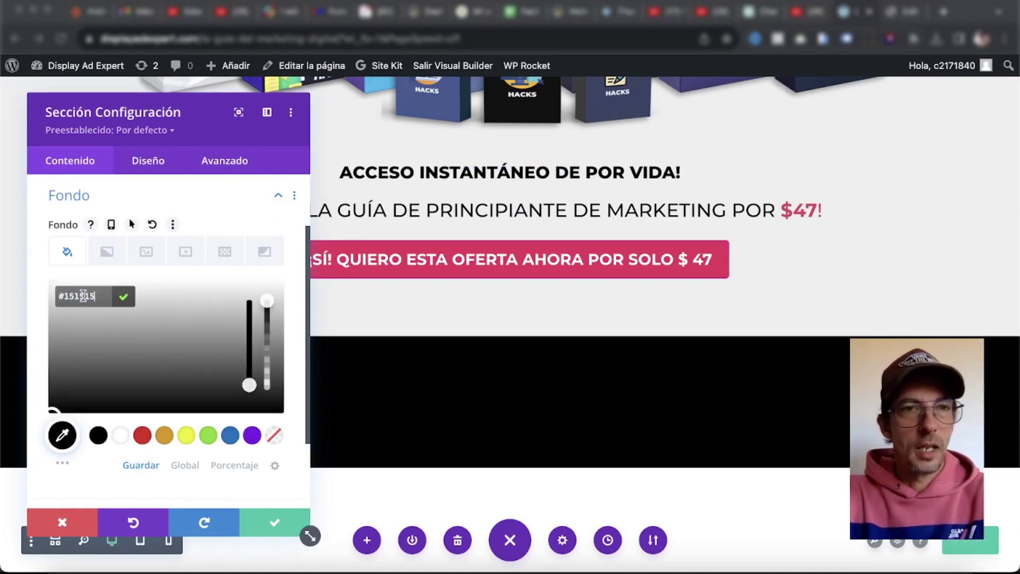
click(274, 531)
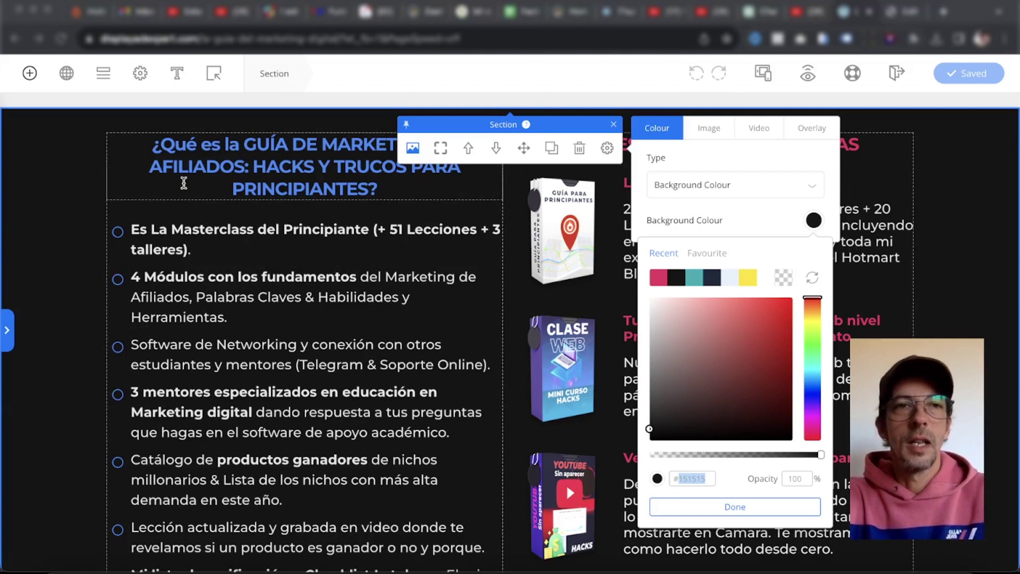
On the original page, copy the dark section's headline "¿Qué es la GUÍA DE MARKETING DE AFILIADOS: HACKS Y TRUCOS PARA PRINCIPIANTES?".
click(155, 148)
click(84, 183)
click(184, 156)
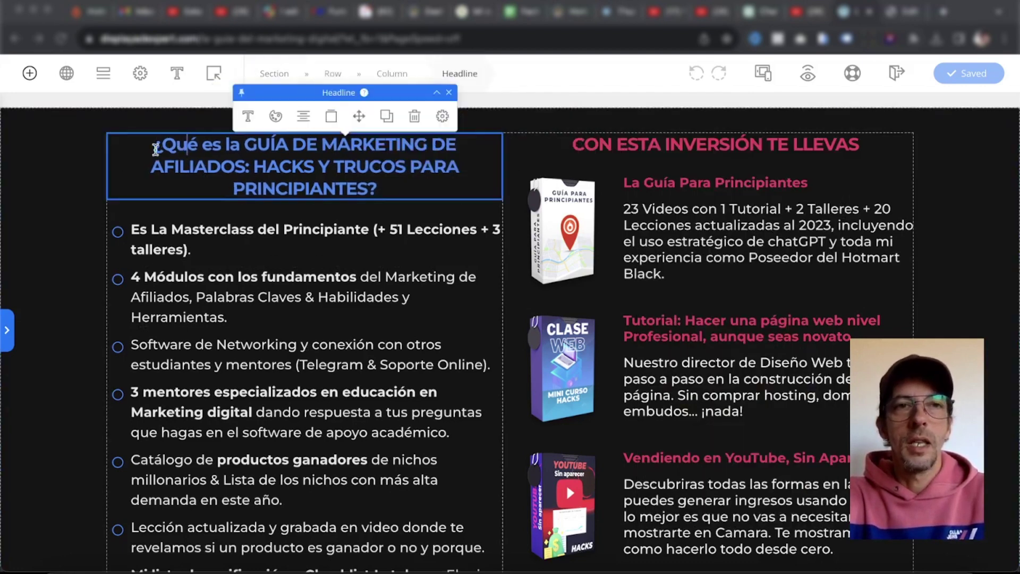
drag(141, 148, 464, 214)
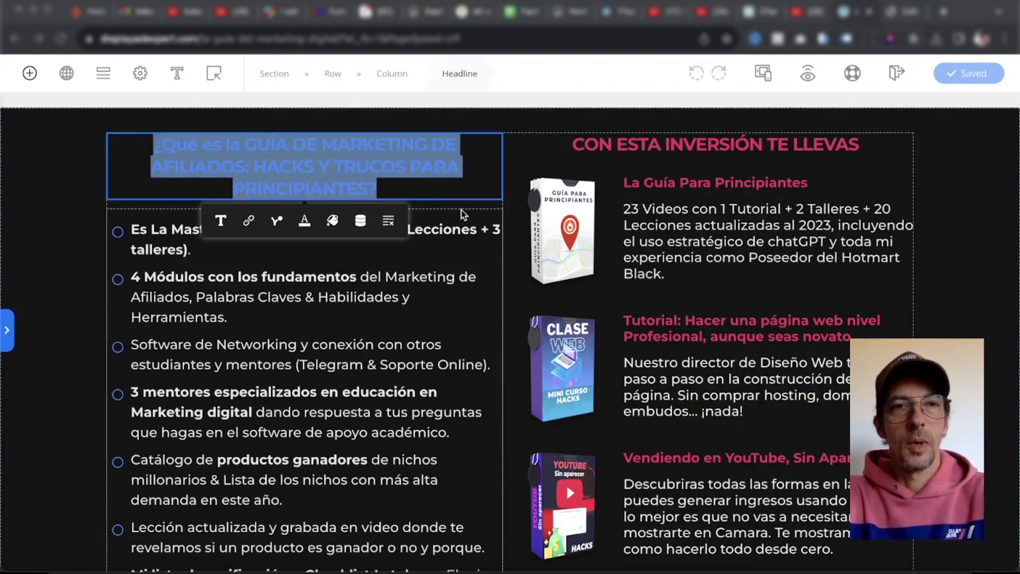
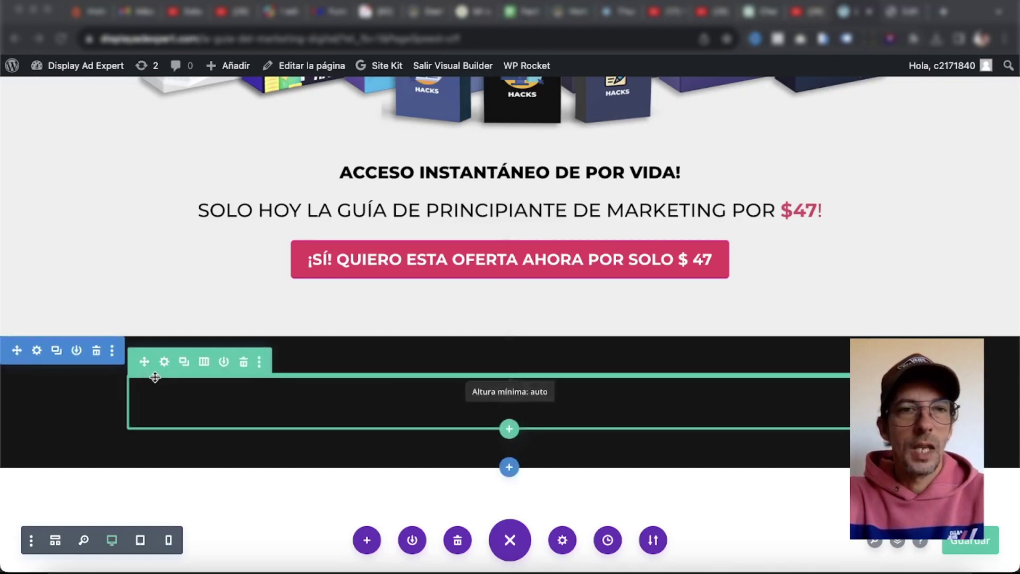
click(164, 361)
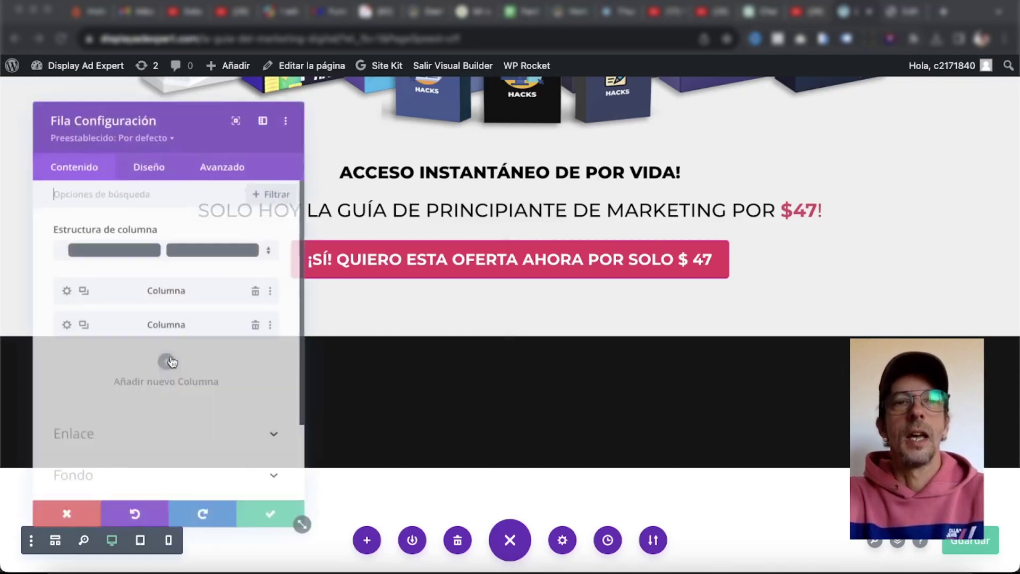
click(62, 289)
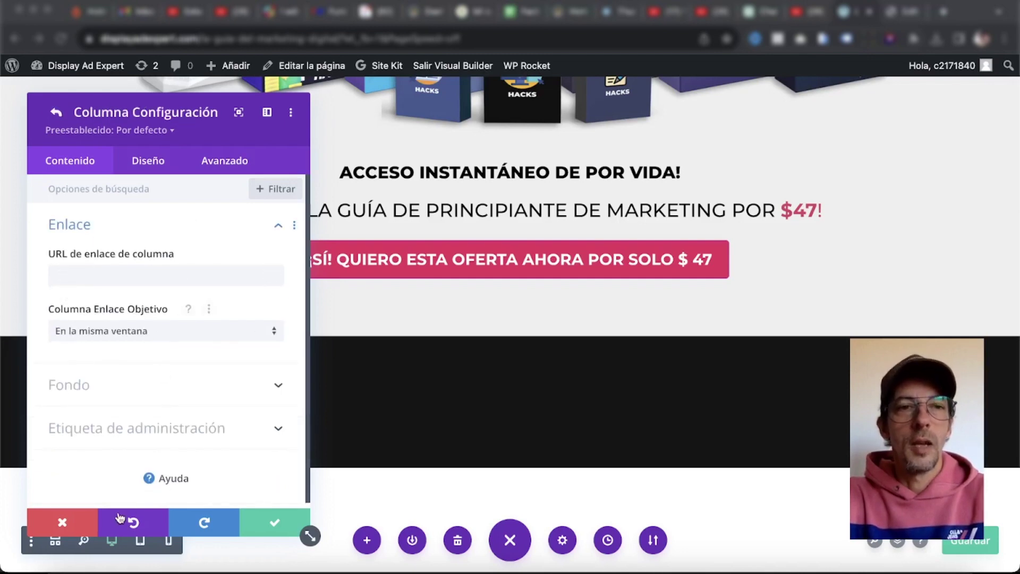
click(72, 524)
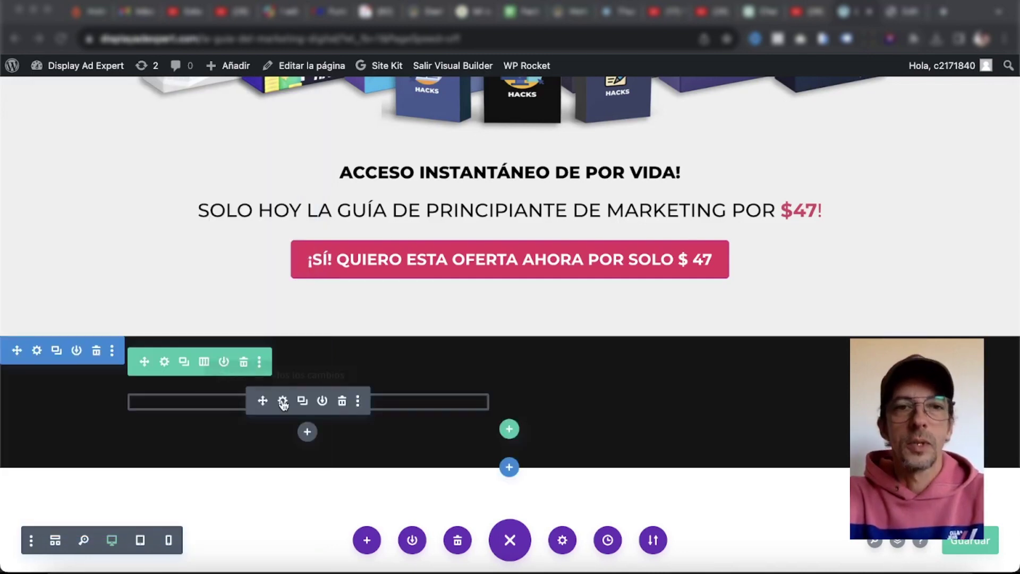
In the Divi page, paste the copied headline into the dark section's first-column text module and strip its h2 tags to make it plain paragraph text.
click(280, 401)
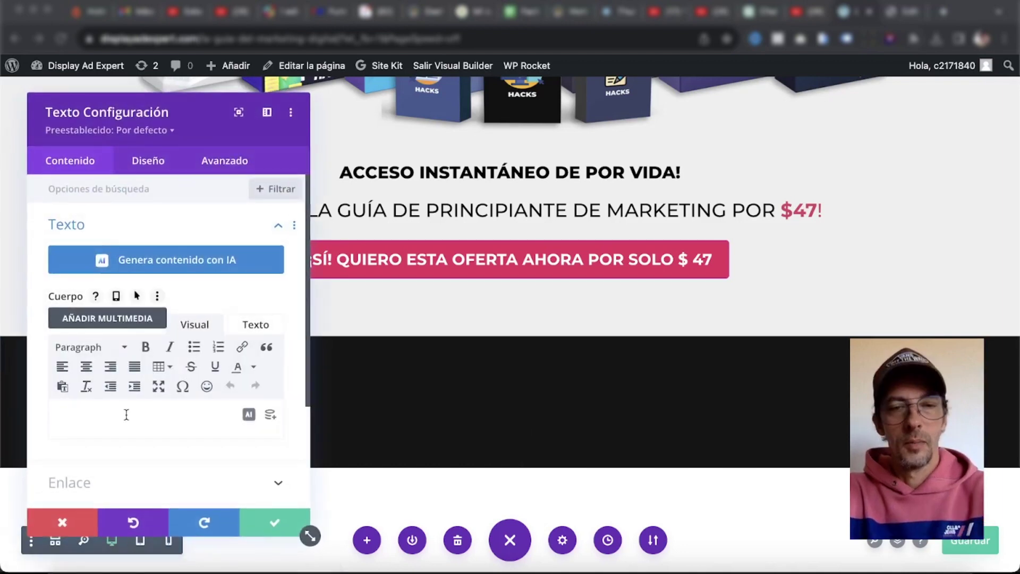
scroll(144, 419, down, 5)
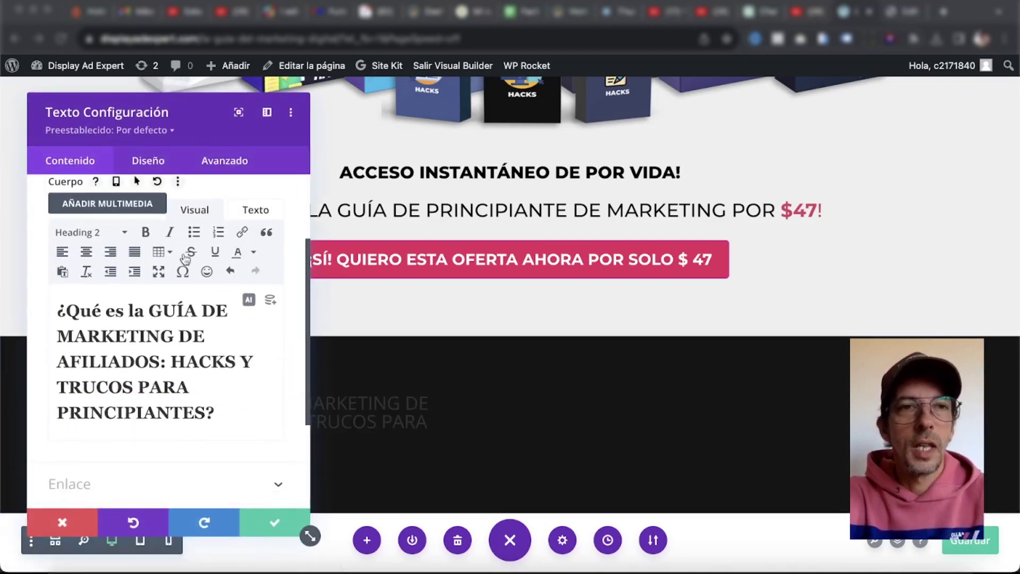
click(255, 210)
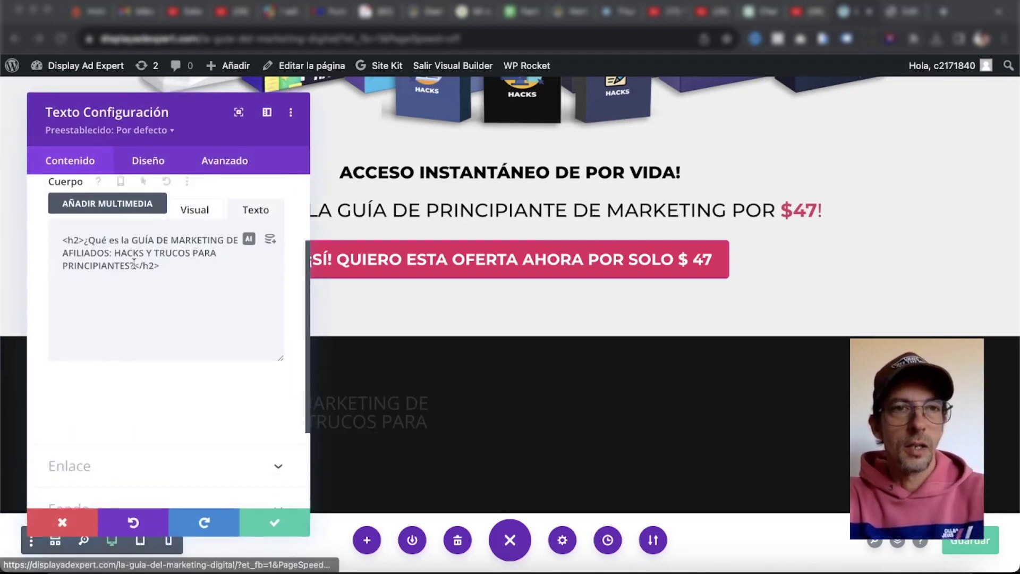
drag(84, 240, 49, 242)
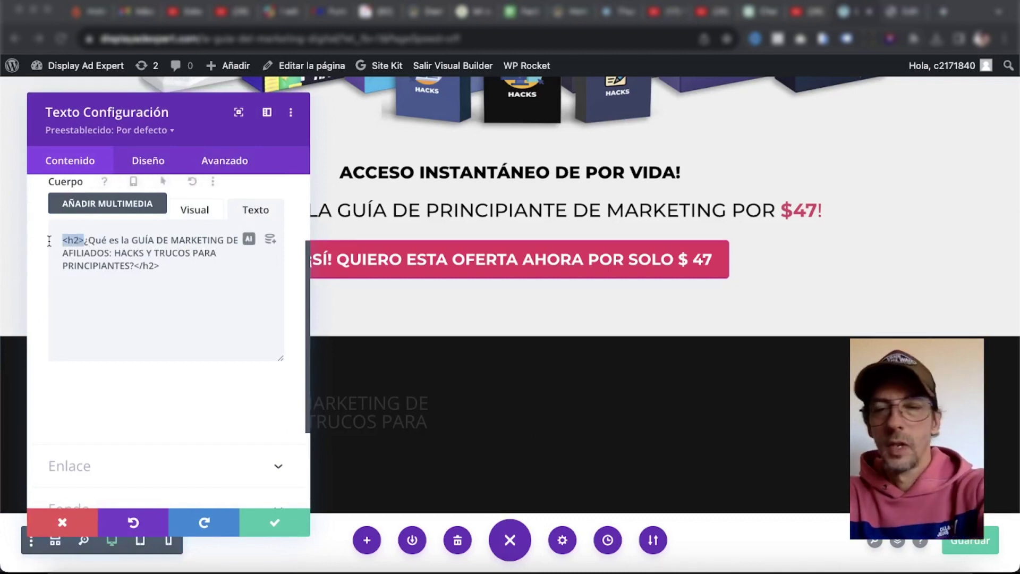
key(BackSpace)
drag(264, 253, 239, 253)
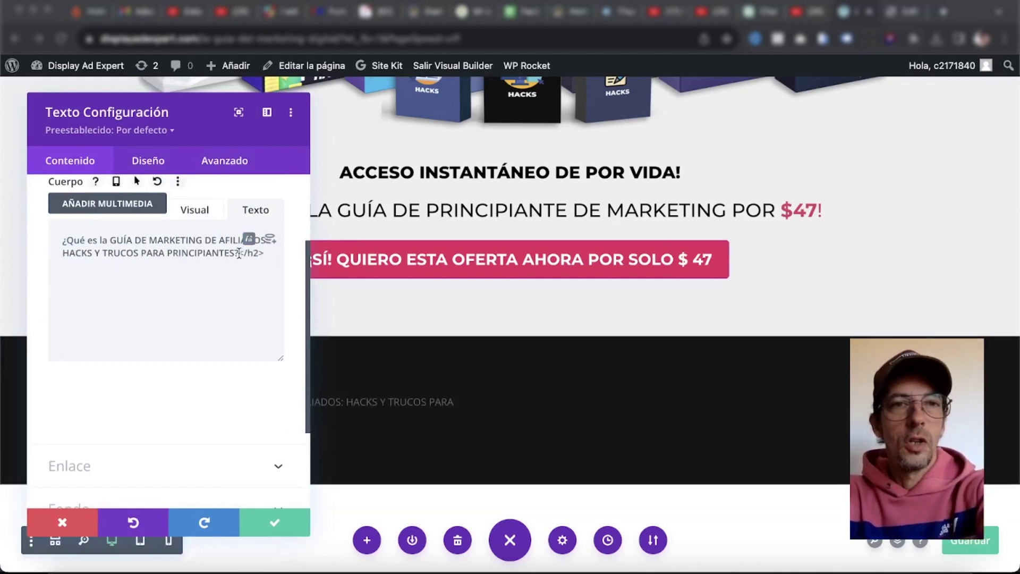
key(BackSpace)
click(195, 209)
scroll(234, 224, up, 2)
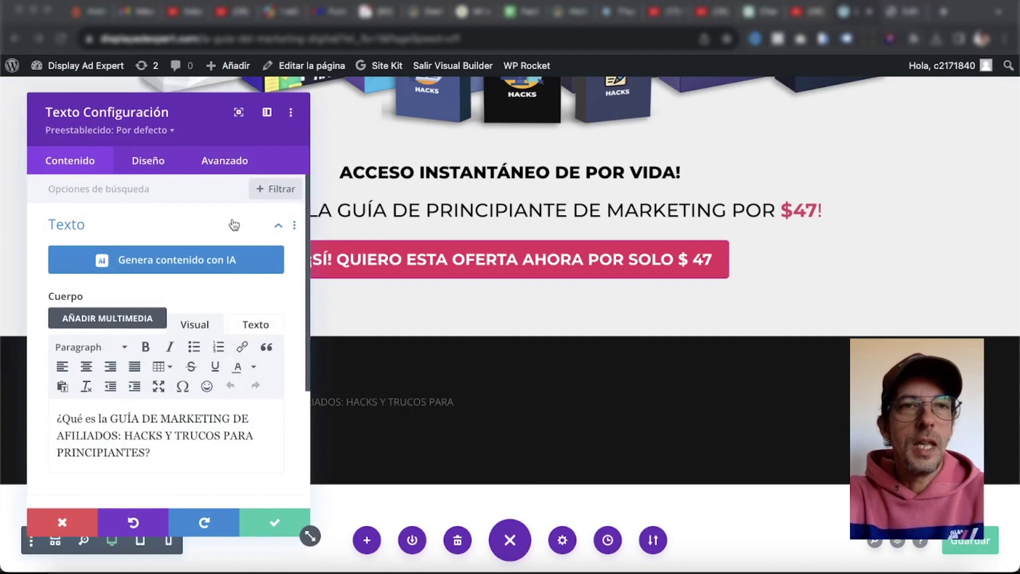
click(150, 165)
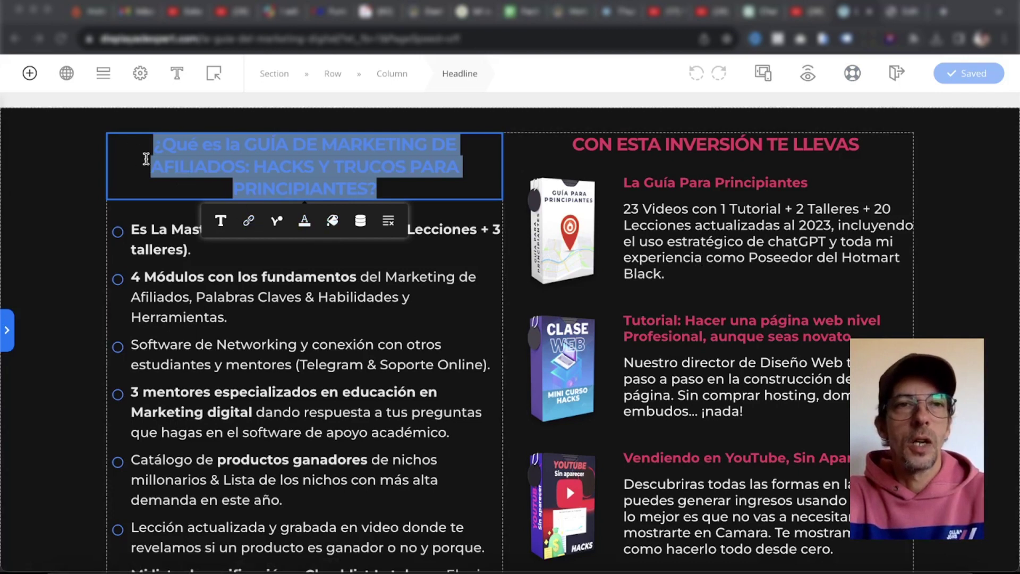
On the original page, copy the blue headline's text color code and check its font family, weight and size.
click(123, 153)
click(235, 108)
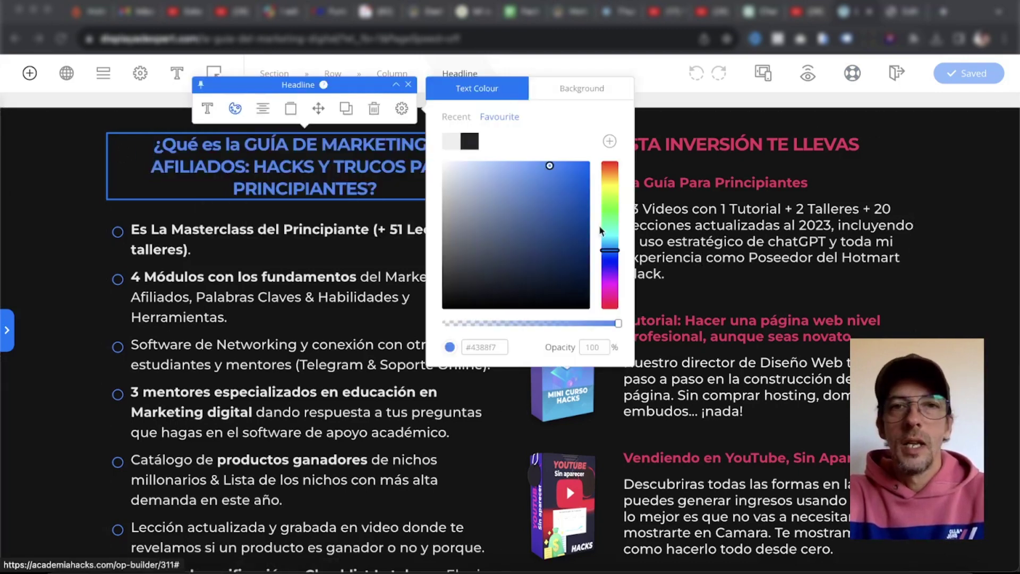
click(484, 347)
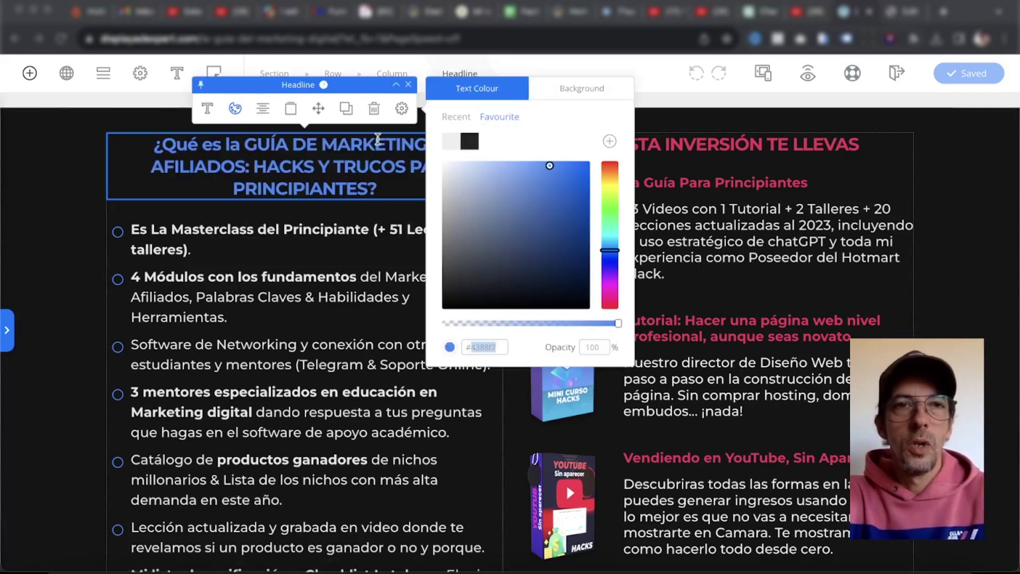
click(207, 108)
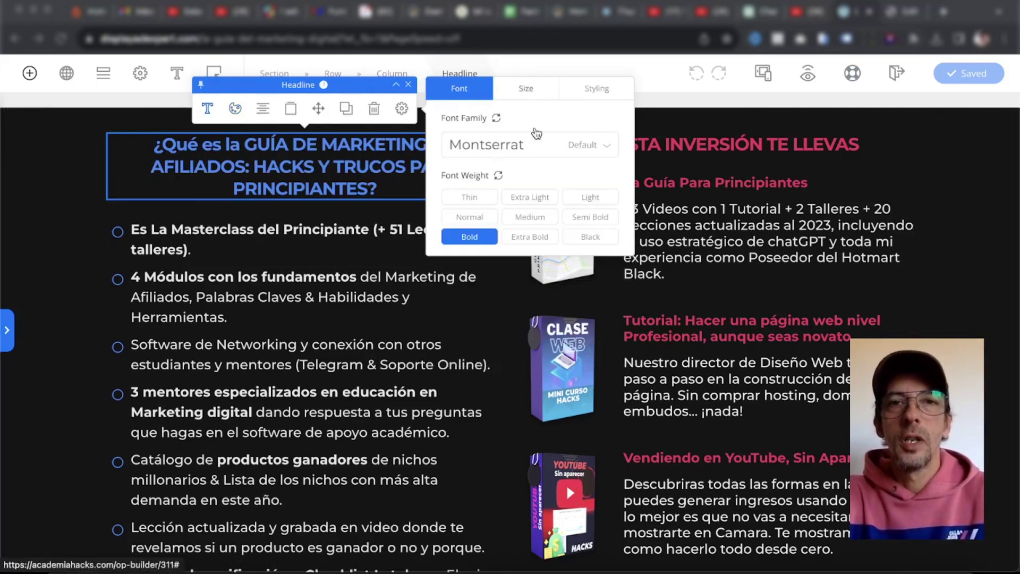
click(526, 88)
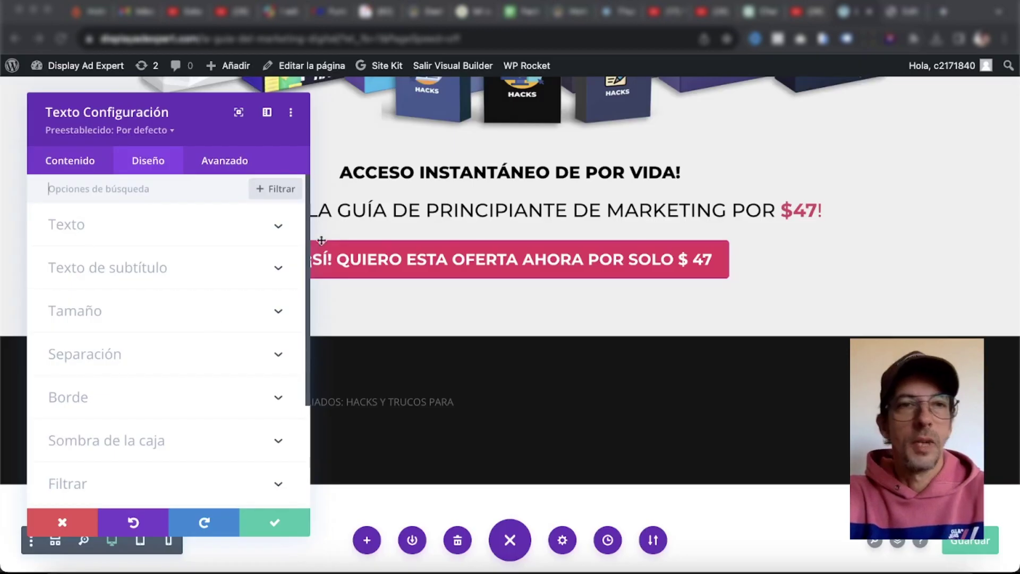
Back in the Divi page, set the headline text's font to Montserrat with the Negrita weight and a size of 25px.
click(100, 229)
click(102, 326)
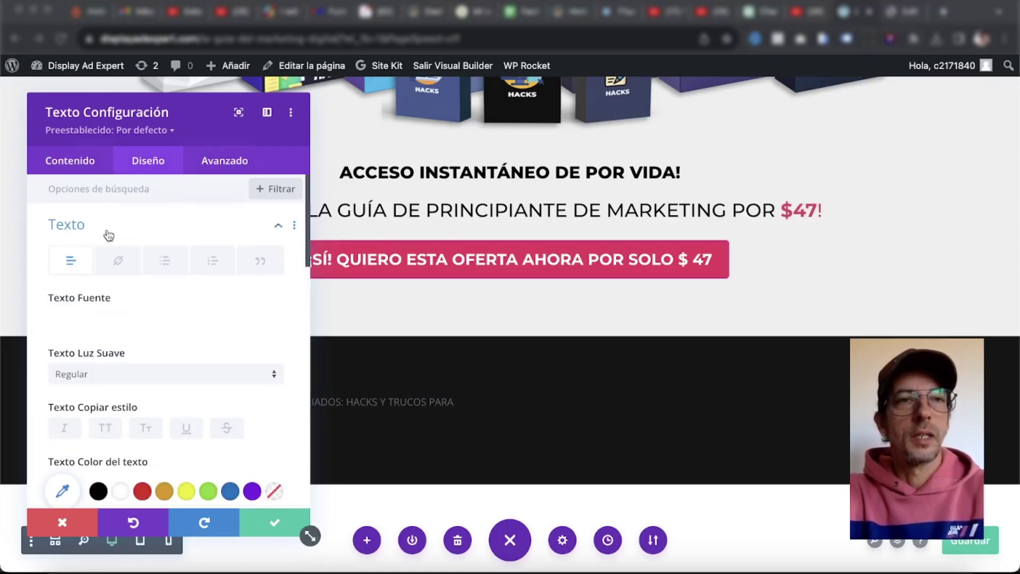
key(Escape)
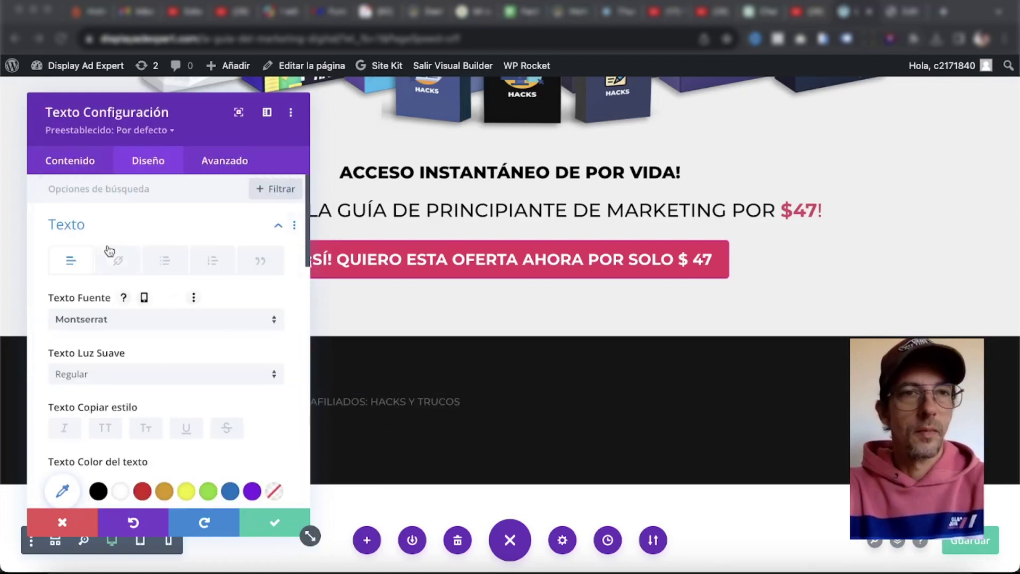
click(101, 372)
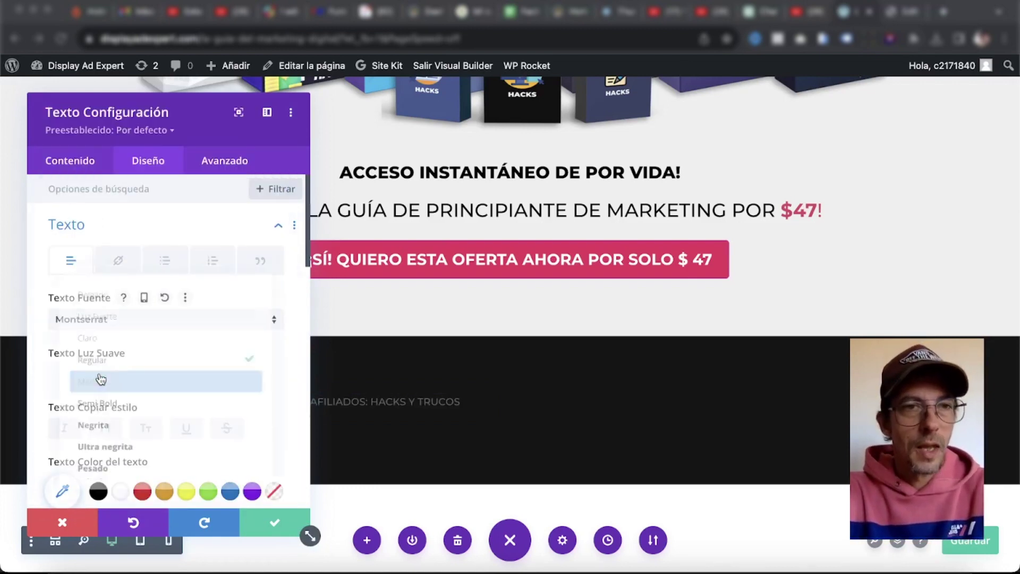
click(86, 429)
scroll(106, 394, down, 5)
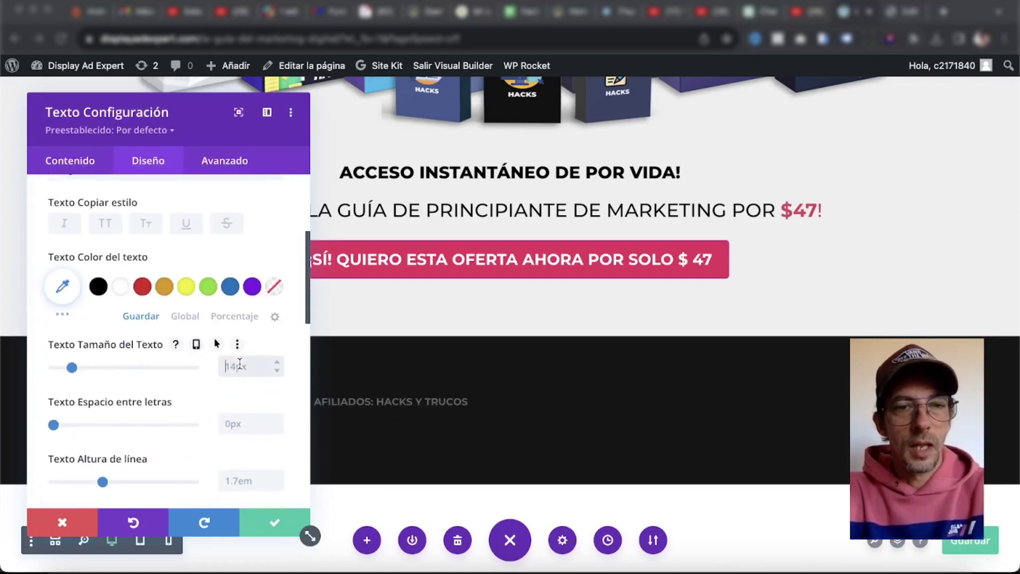
text(22p)
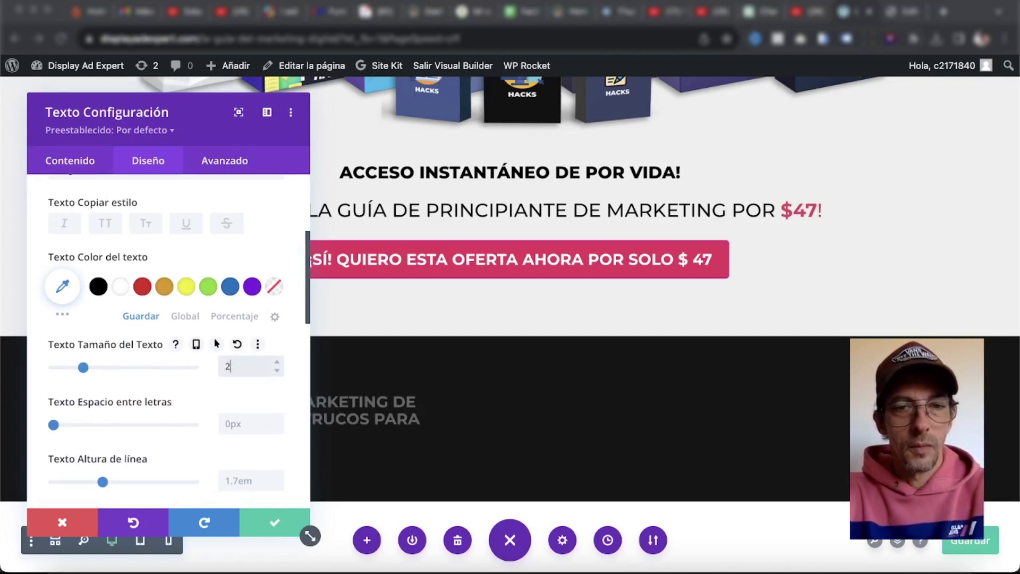
Set the headline's text color to #4388f7.
scroll(160, 319, up, 2)
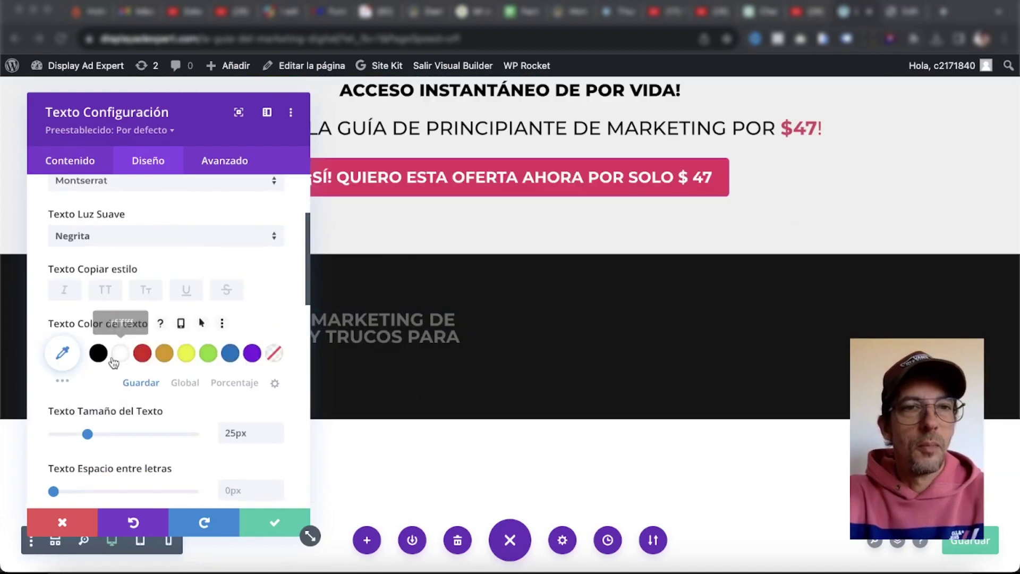
click(143, 353)
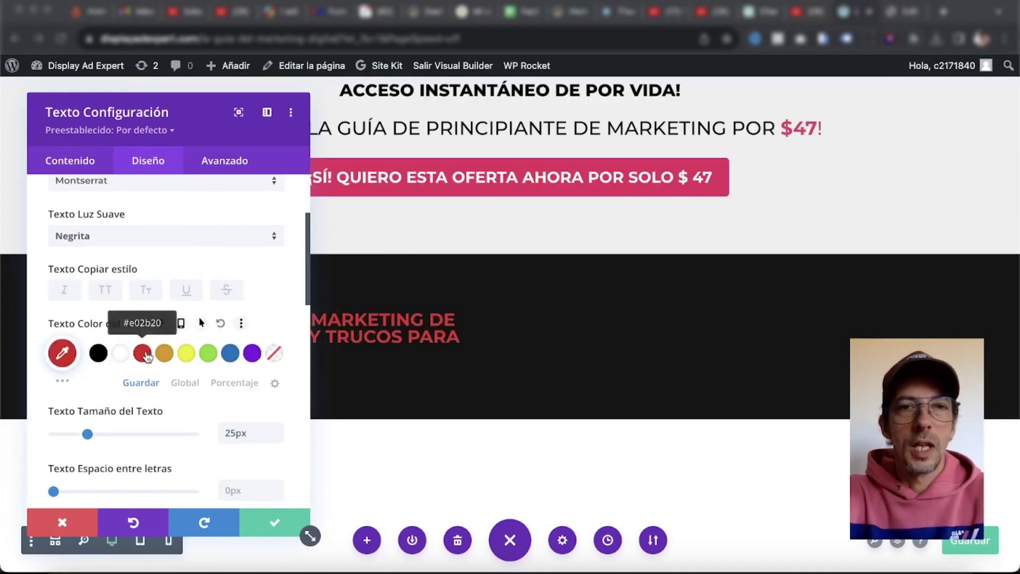
click(62, 354)
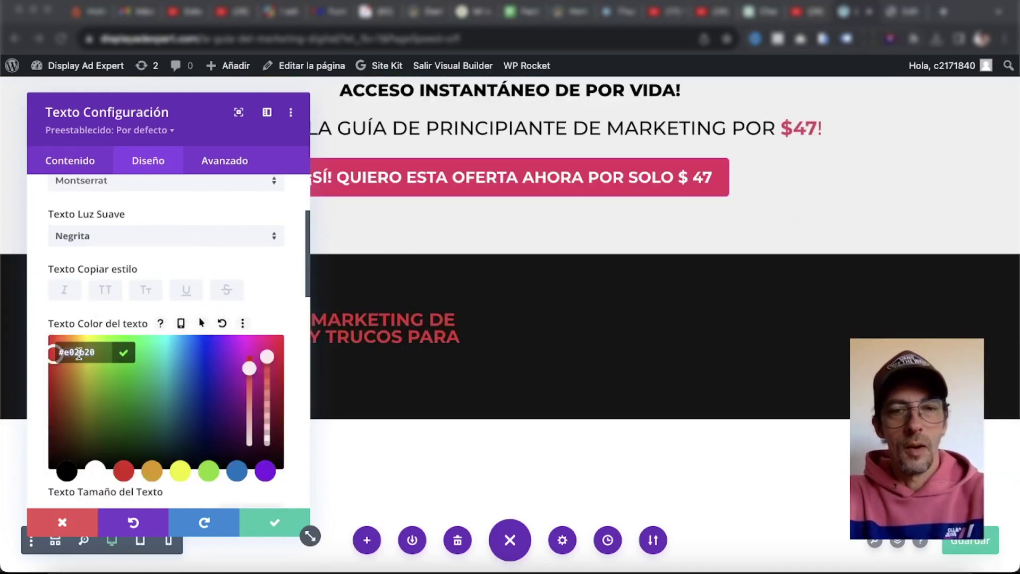
key(Return)
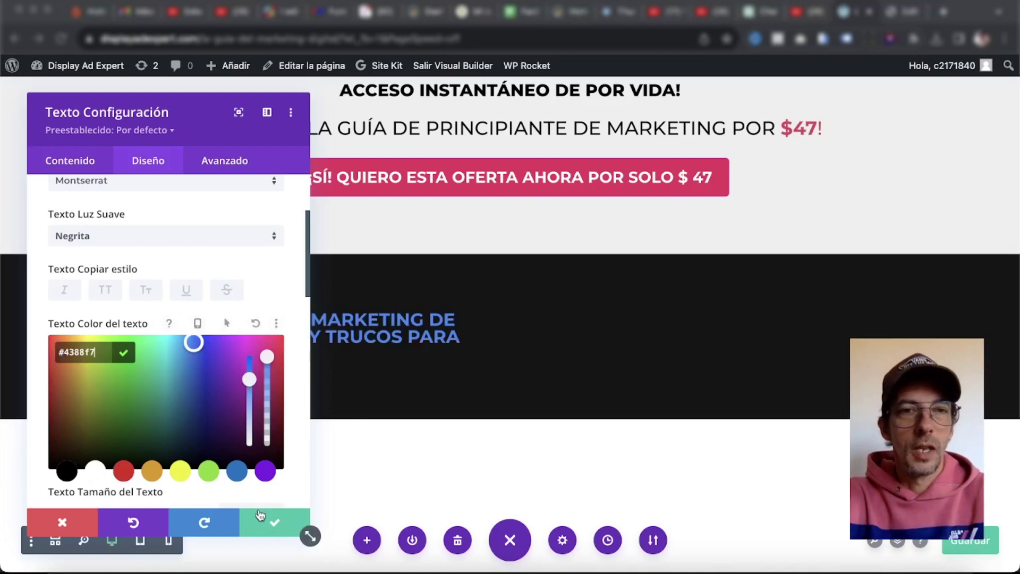
Set the headline's line height to 1.1em, center its text and save the text module's settings.
scroll(291, 328, down, 5)
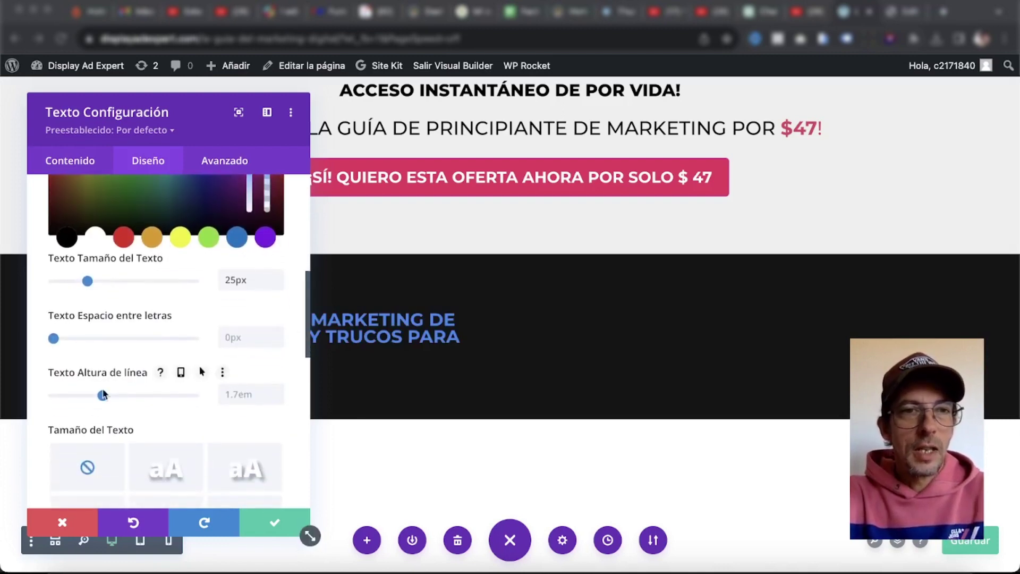
drag(103, 396, 68, 377)
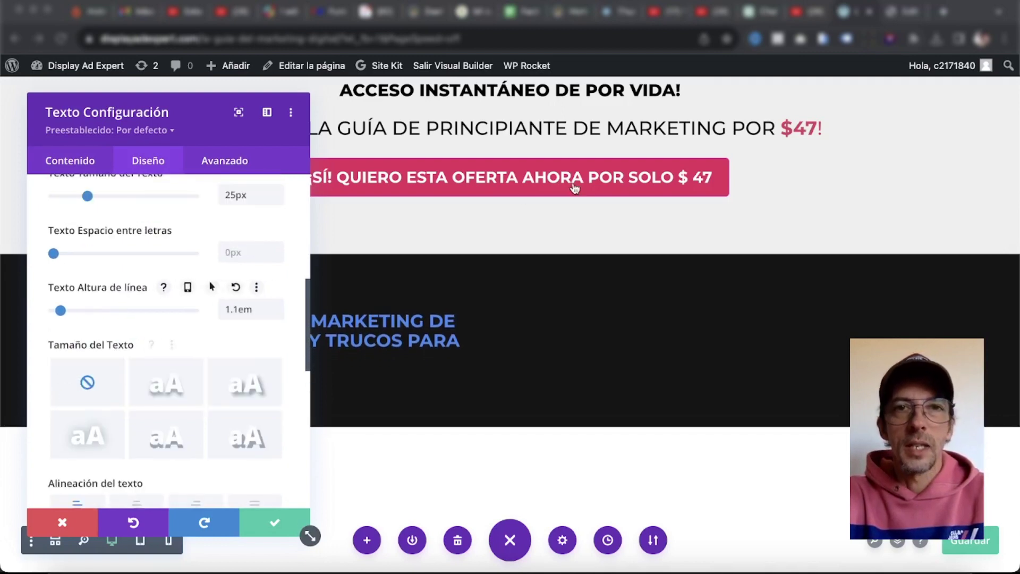
scroll(556, 267, up, 3)
scroll(587, 221, up, 5)
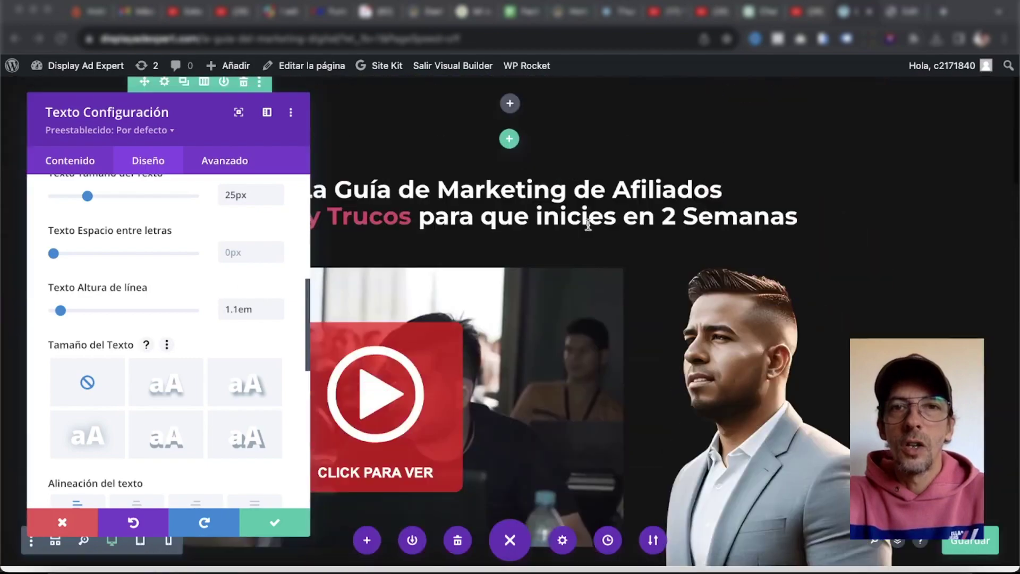
scroll(532, 245, down, 10)
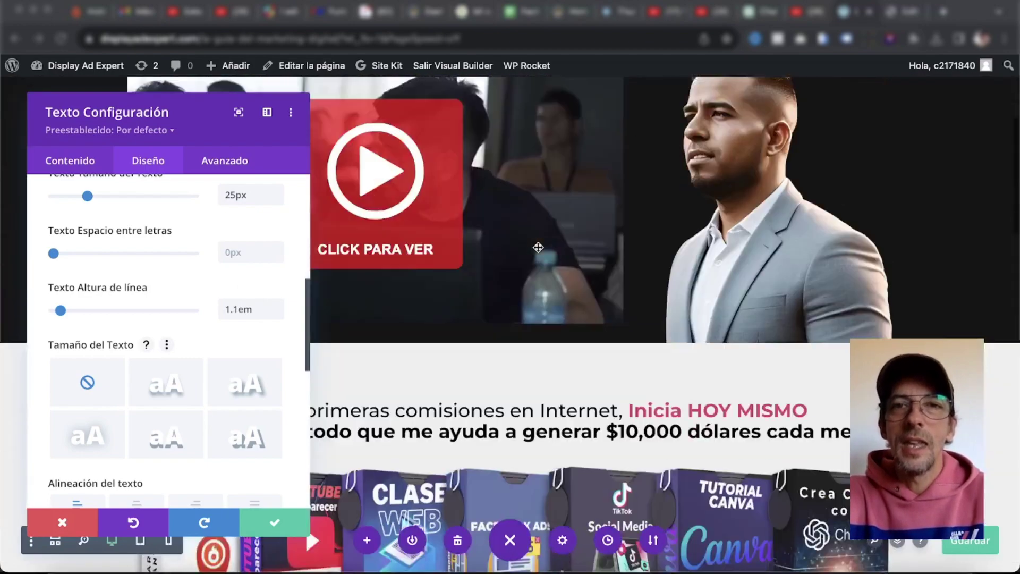
scroll(539, 252, down, 1)
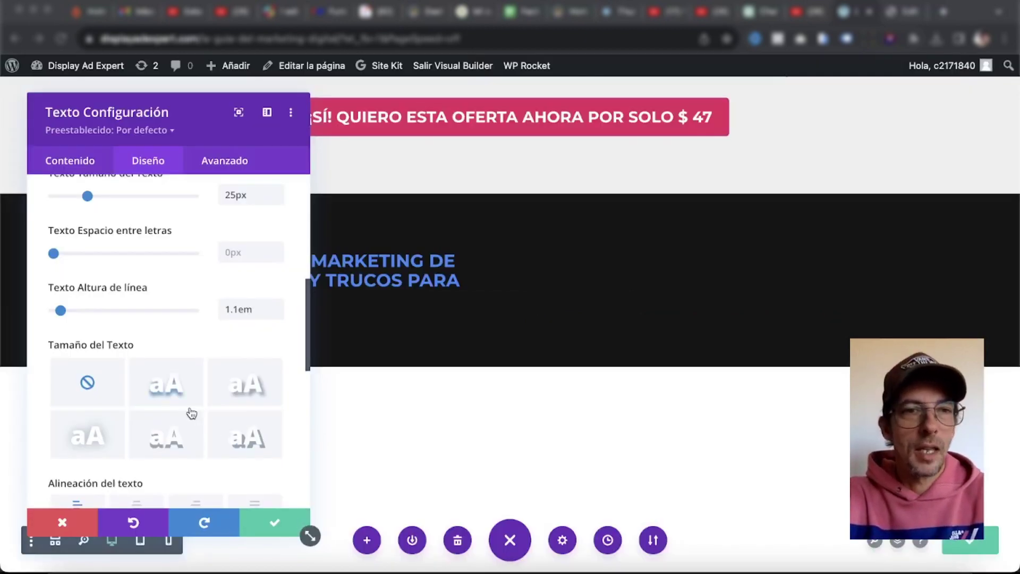
scroll(192, 414, down, 3)
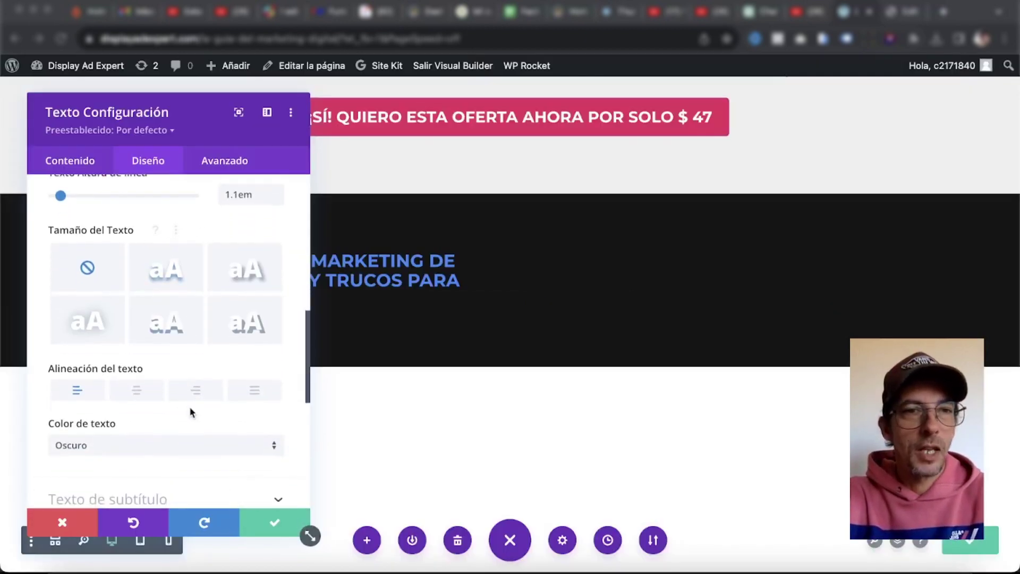
click(134, 392)
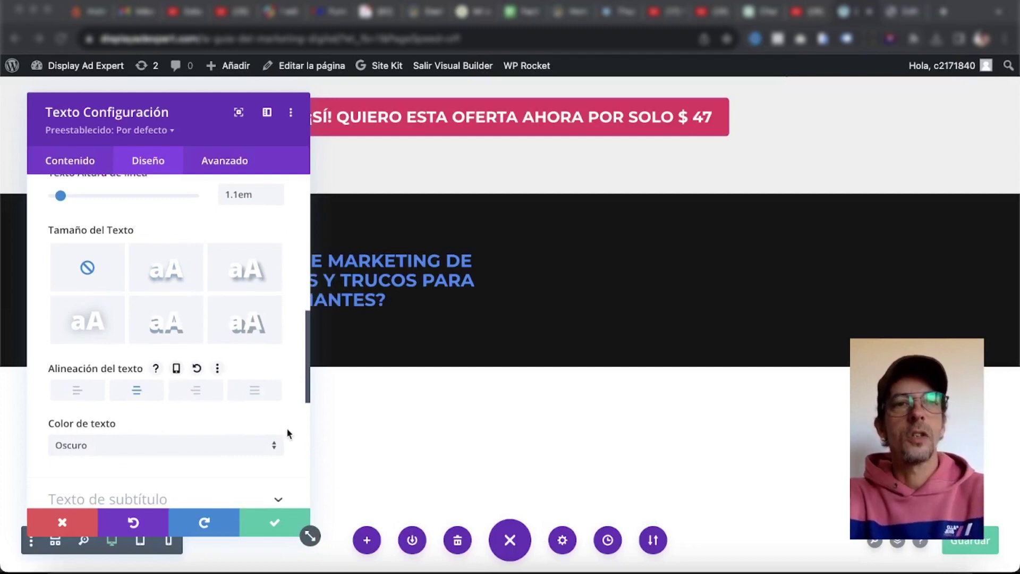
click(275, 525)
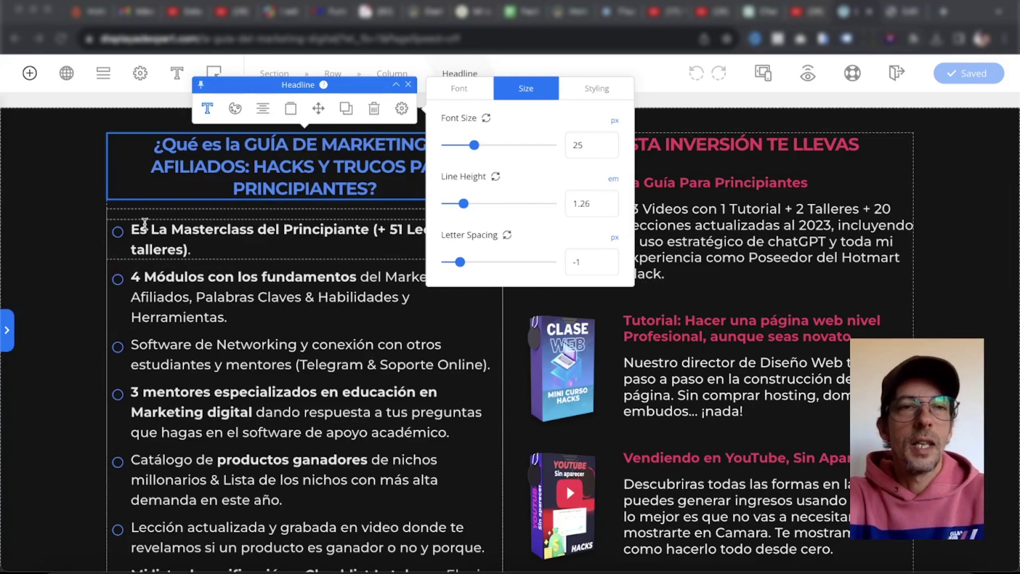
Review the bullet list on the original page and, back in the Divi page, insert an Anuncio module below the blue headline.
scroll(185, 453, down, 9)
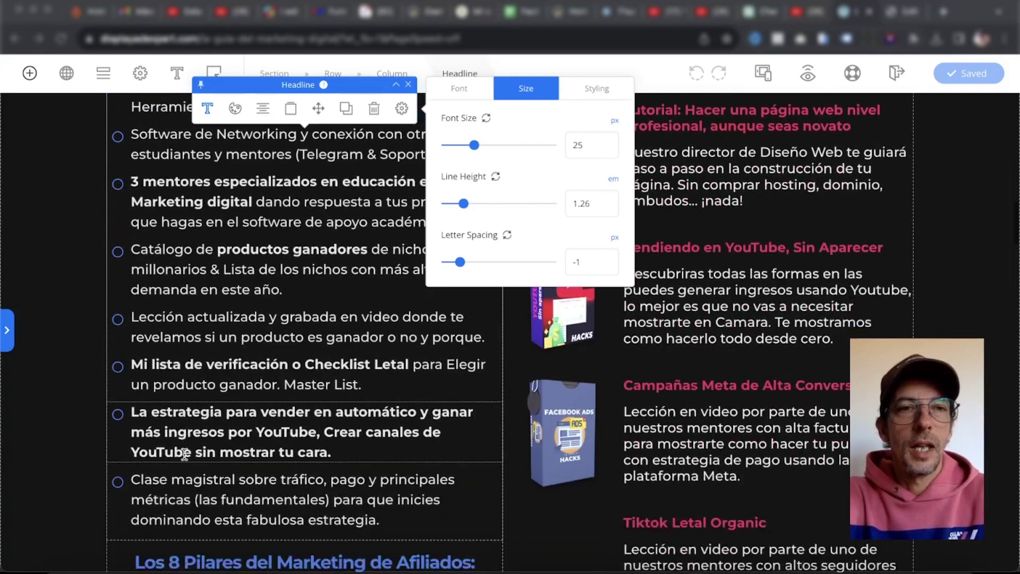
scroll(185, 454, up, 8)
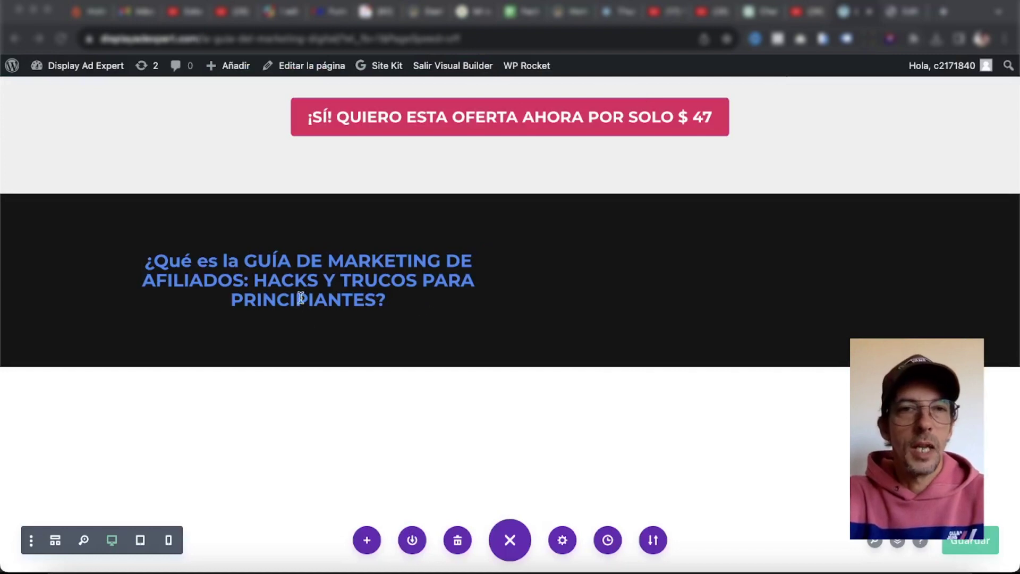
mouse_move(300, 276)
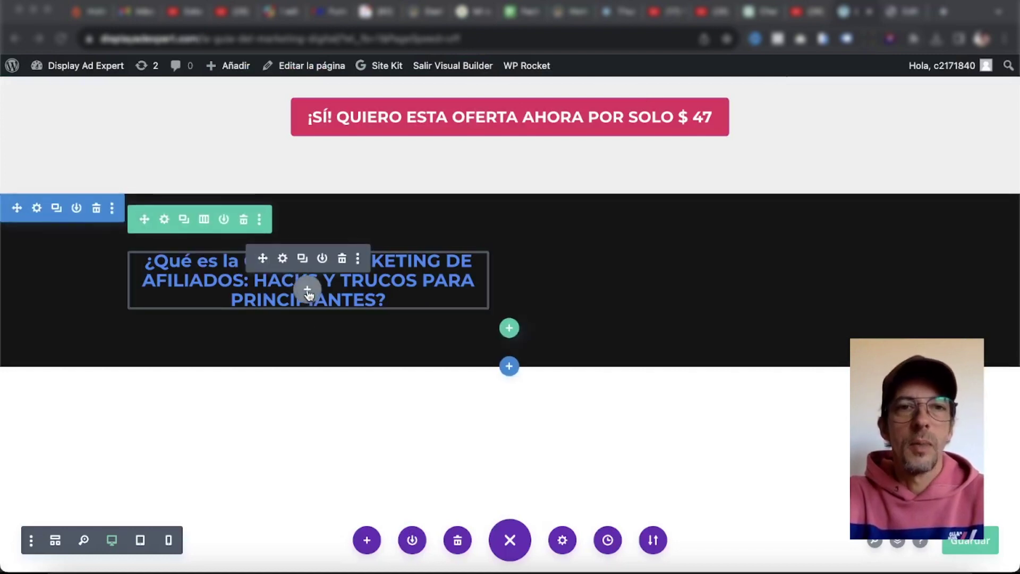
click(309, 296)
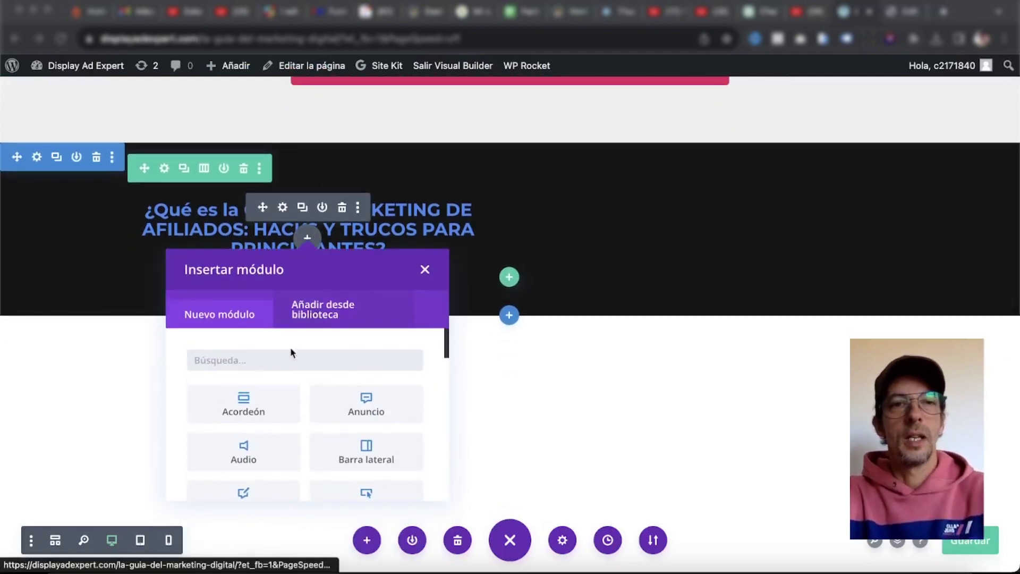
scroll(293, 355, down, 3)
scroll(294, 354, up, 3)
scroll(294, 354, down, 1)
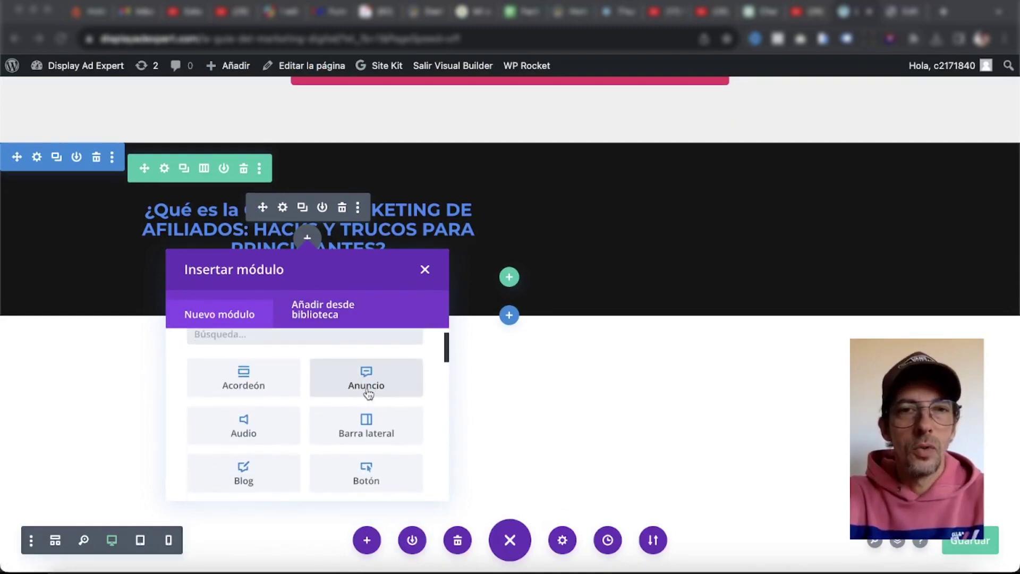
click(368, 385)
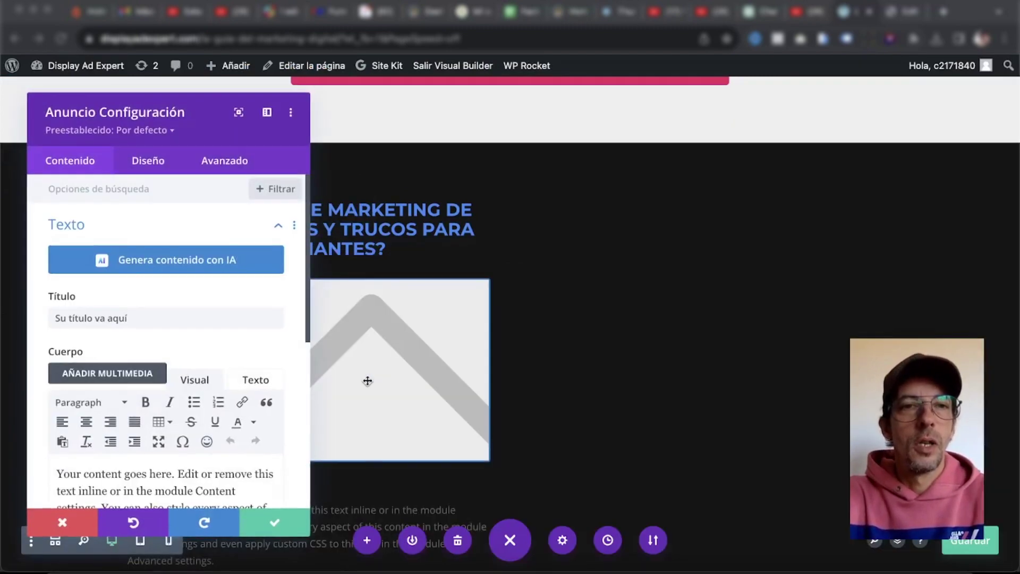
Enable the icon option for the Anuncio module and choose the circled right-pointing arrow as its icon.
scroll(255, 406, down, 2)
scroll(253, 408, down, 6)
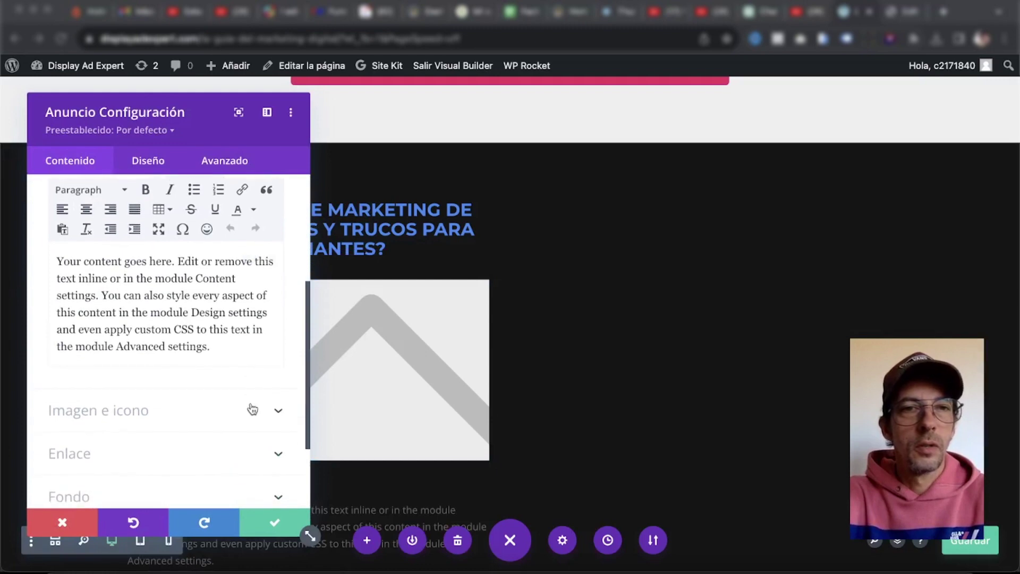
scroll(253, 408, up, 8)
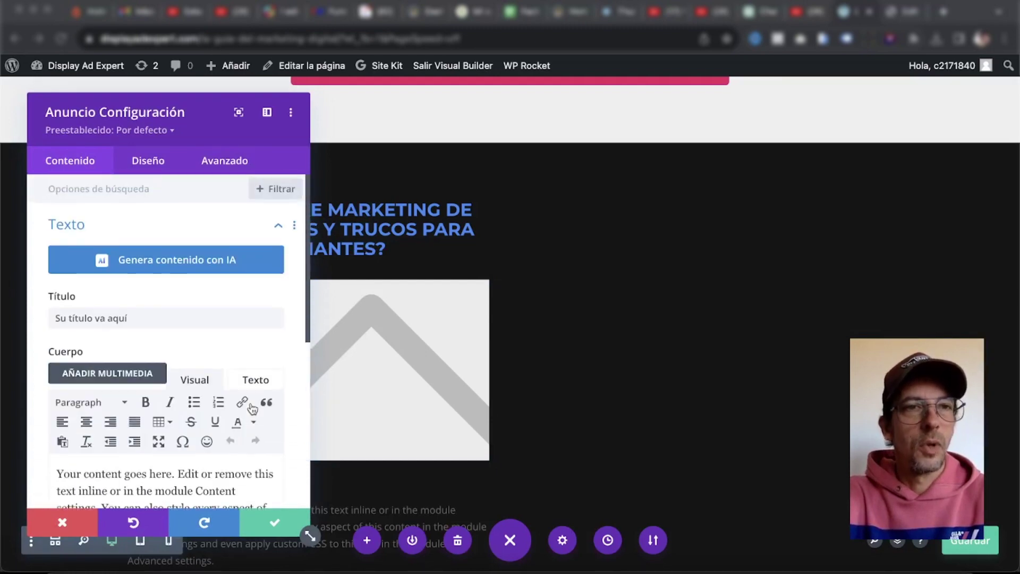
scroll(253, 408, down, 9)
scroll(253, 409, down, 3)
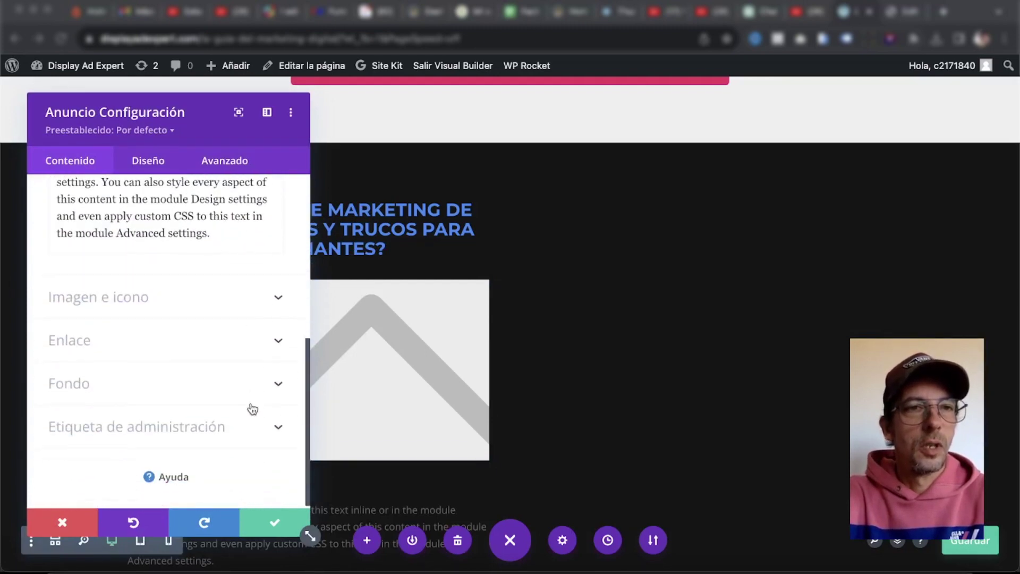
click(188, 300)
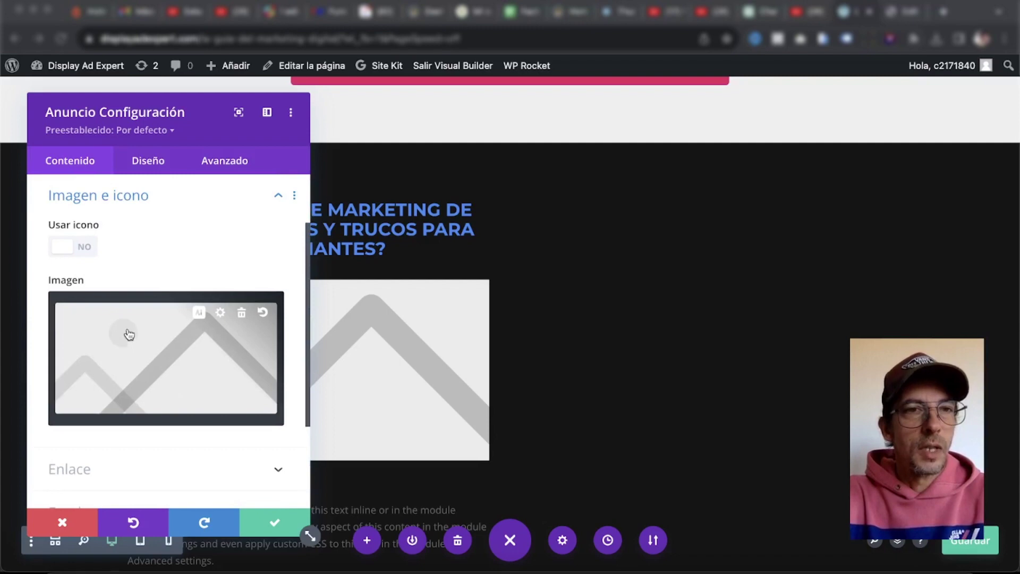
click(85, 248)
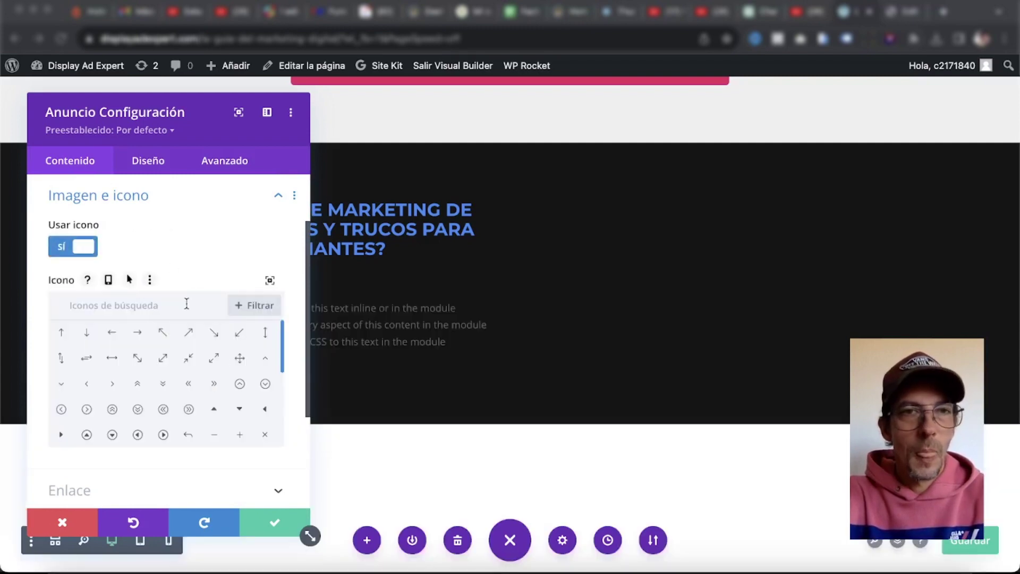
drag(137, 110, 733, 98)
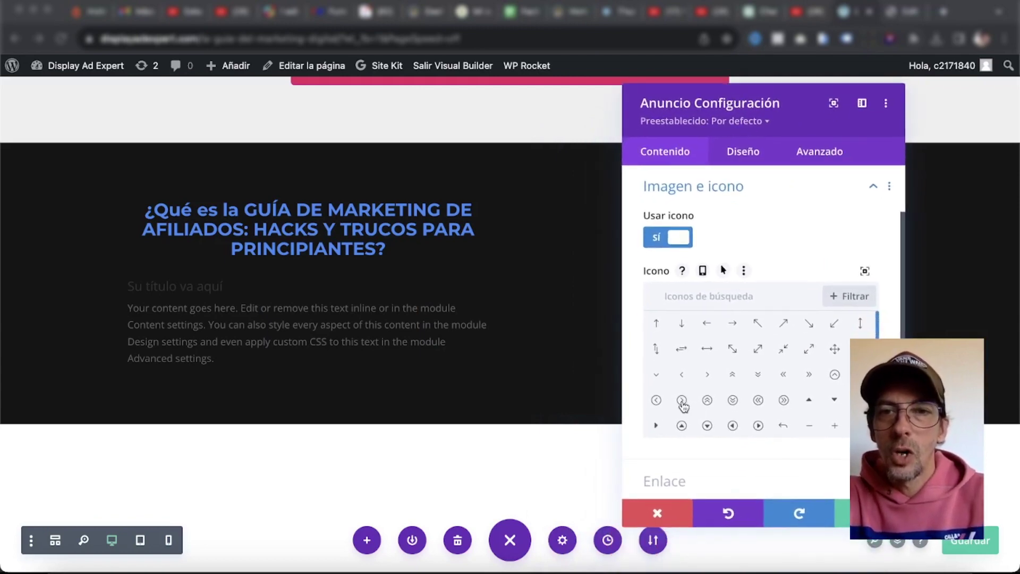
click(683, 402)
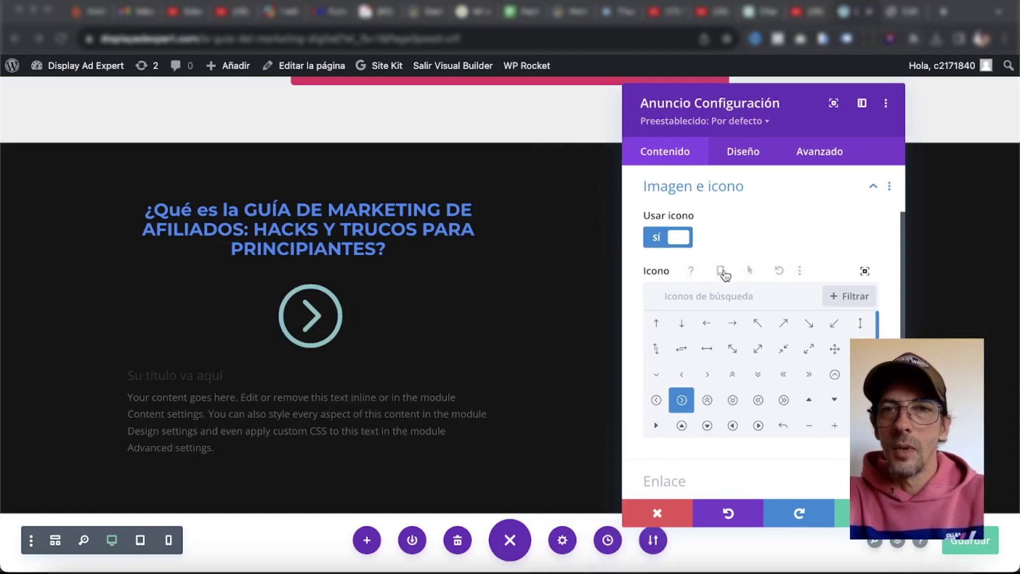
Open the Anuncio module's icon design settings and copy the blue headline's color code from the original page.
scroll(771, 222, down, 3)
scroll(774, 227, up, 5)
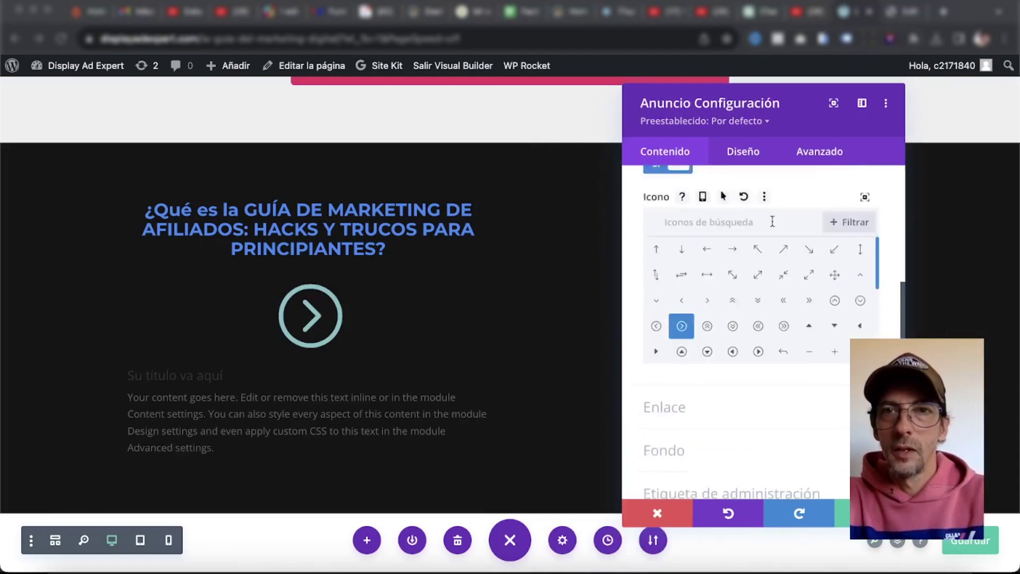
click(747, 152)
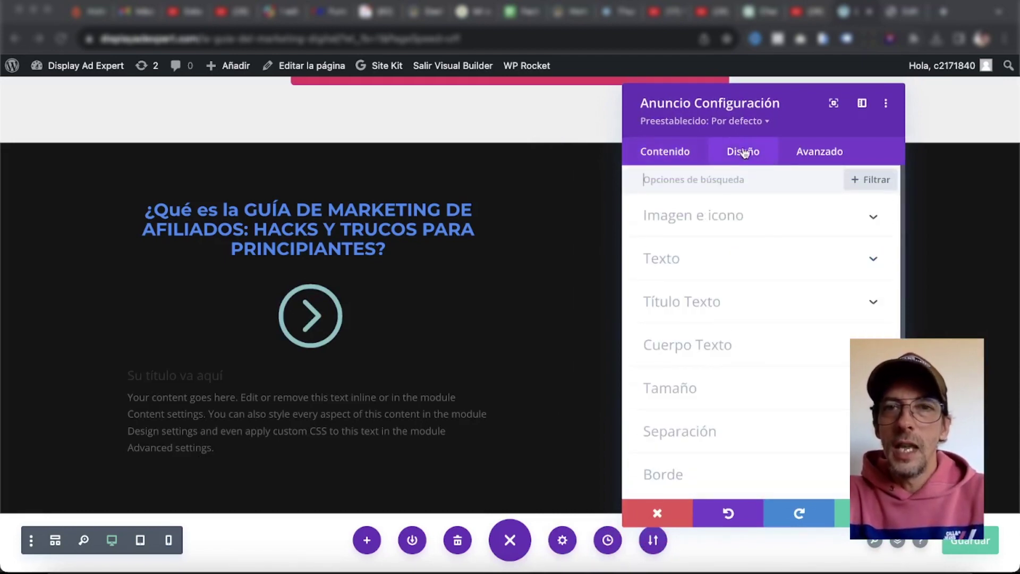
click(688, 218)
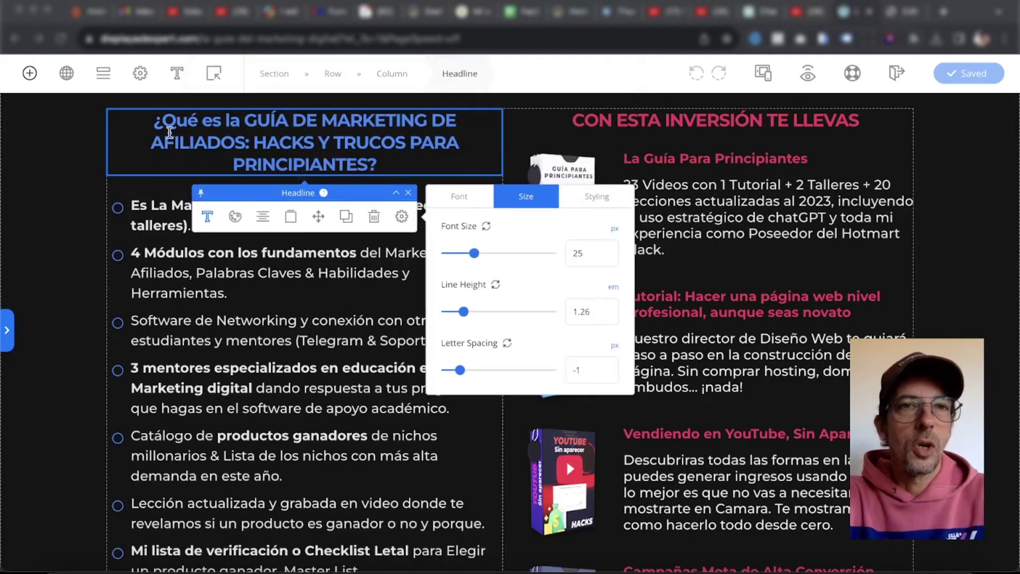
click(207, 216)
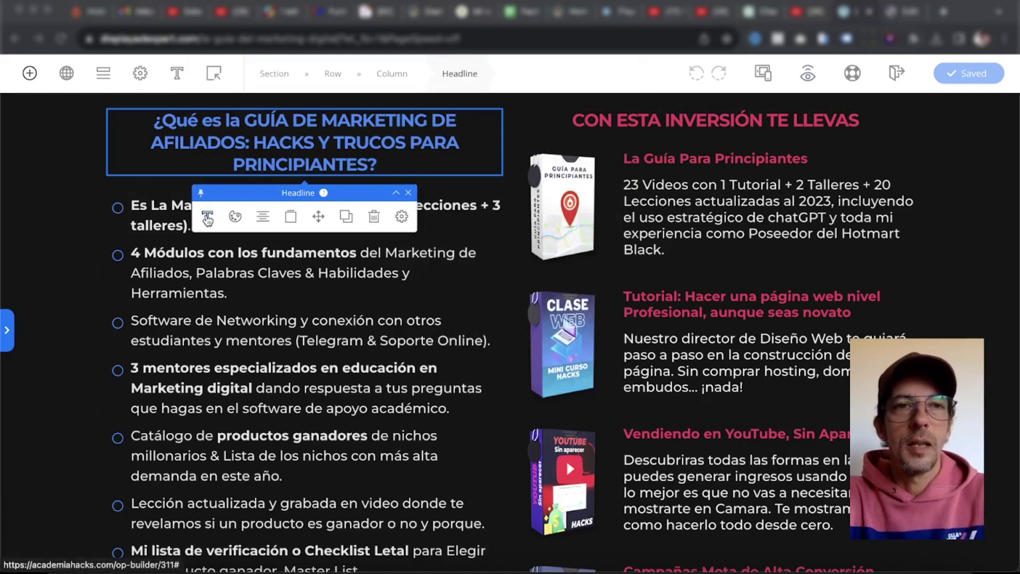
click(235, 217)
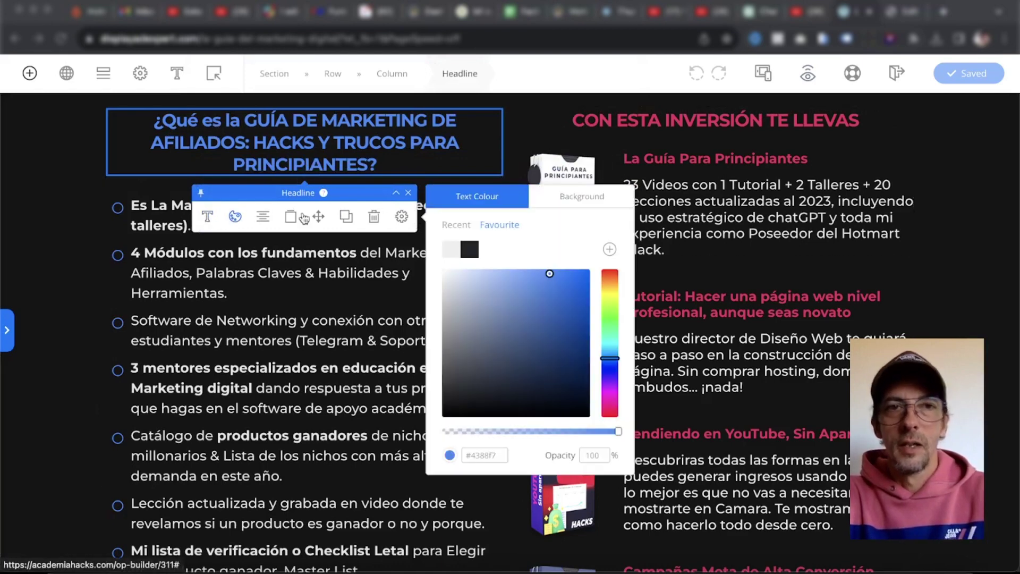
double_click(484, 455)
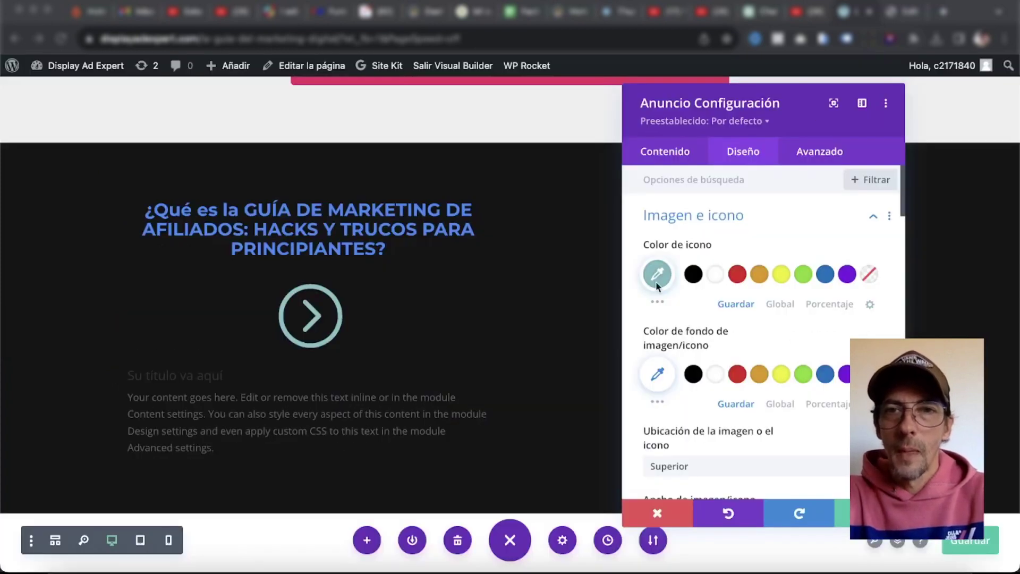
Back in the Divi page, set the Anuncio module's icon color to #4388f7.
click(657, 276)
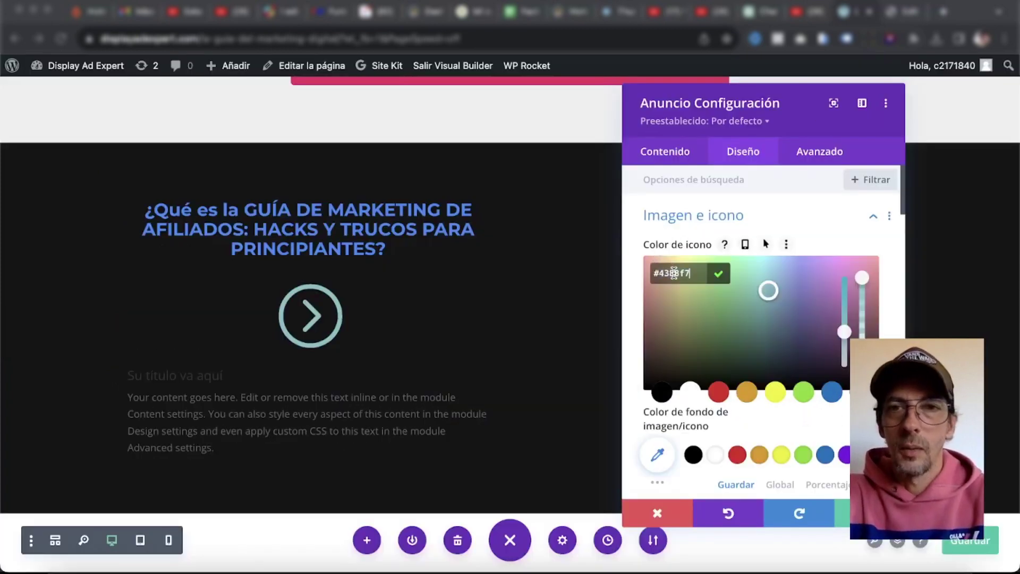
key(Return)
click(873, 217)
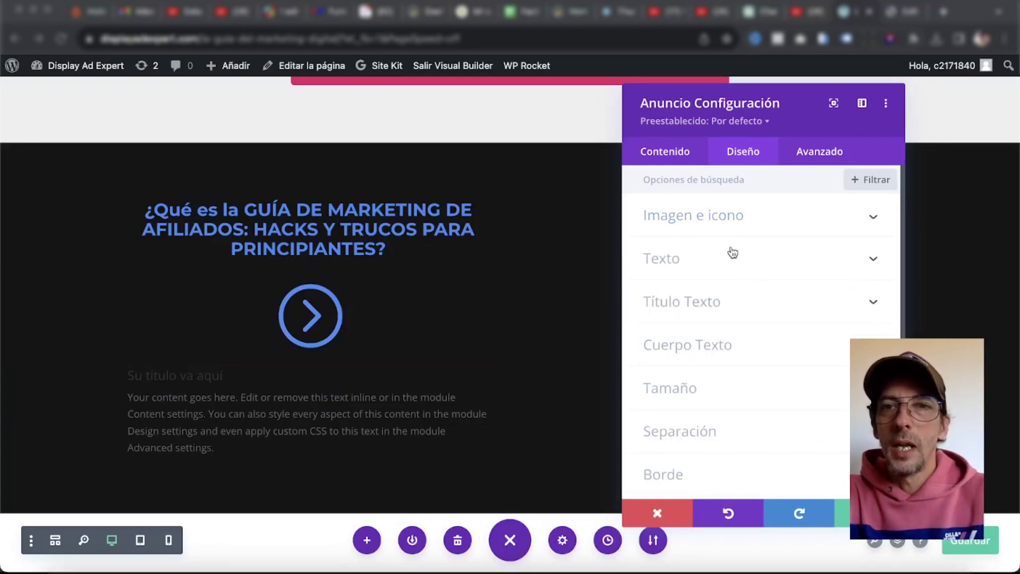
Open the Anuncio module's text design settings, then check the original bullet list's font and size and copy its text color code.
click(706, 267)
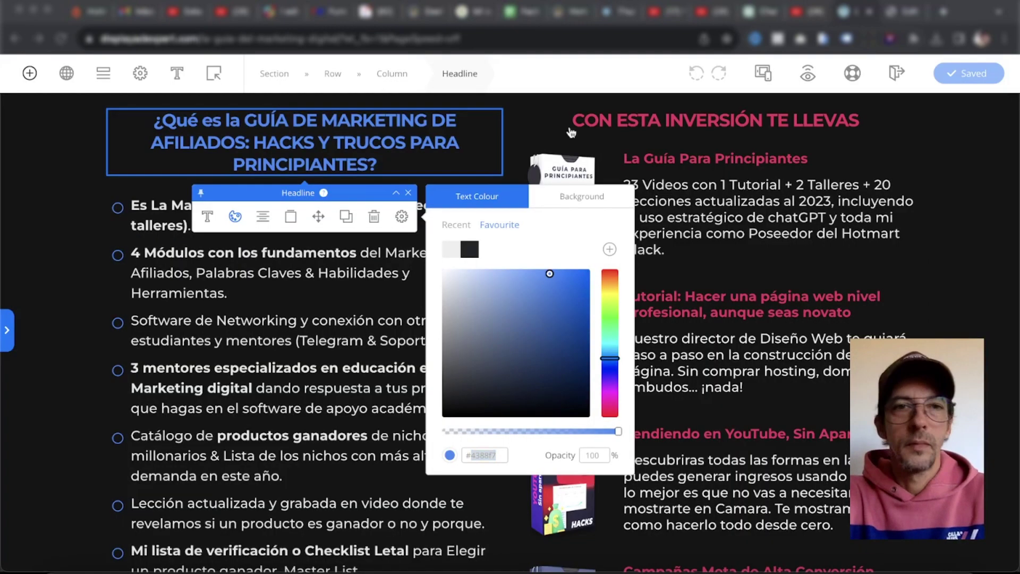
click(142, 205)
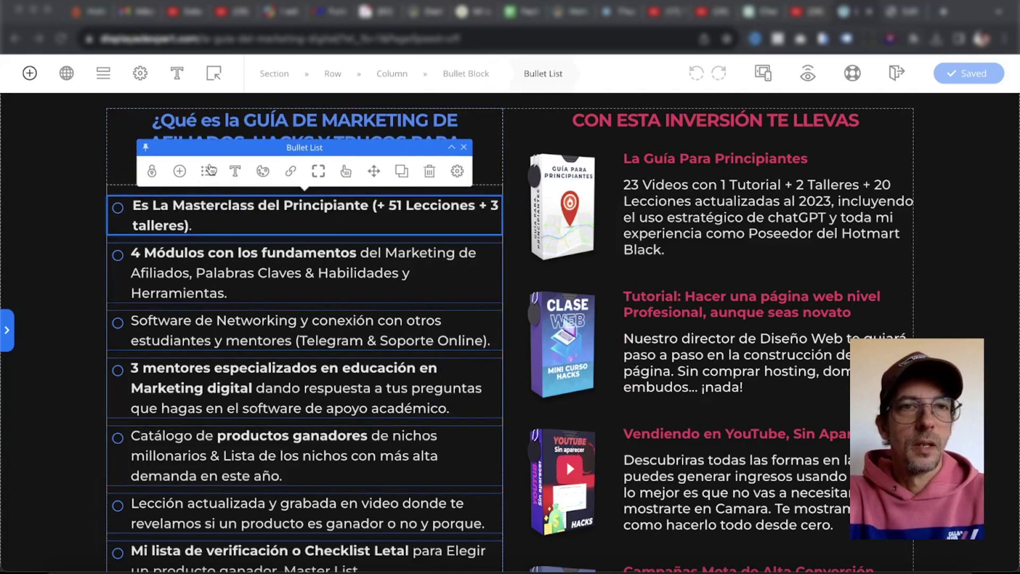
click(235, 170)
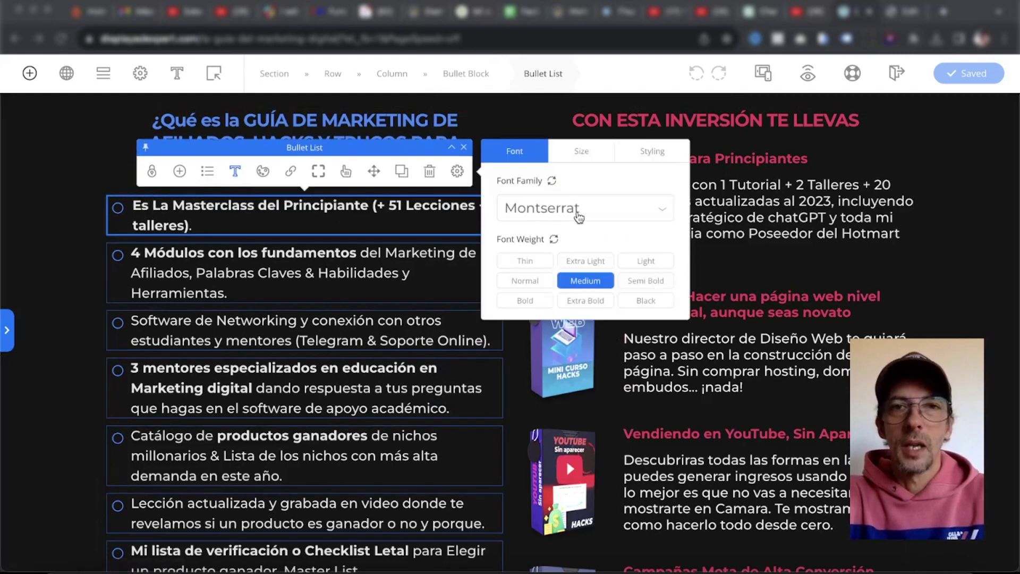
click(578, 153)
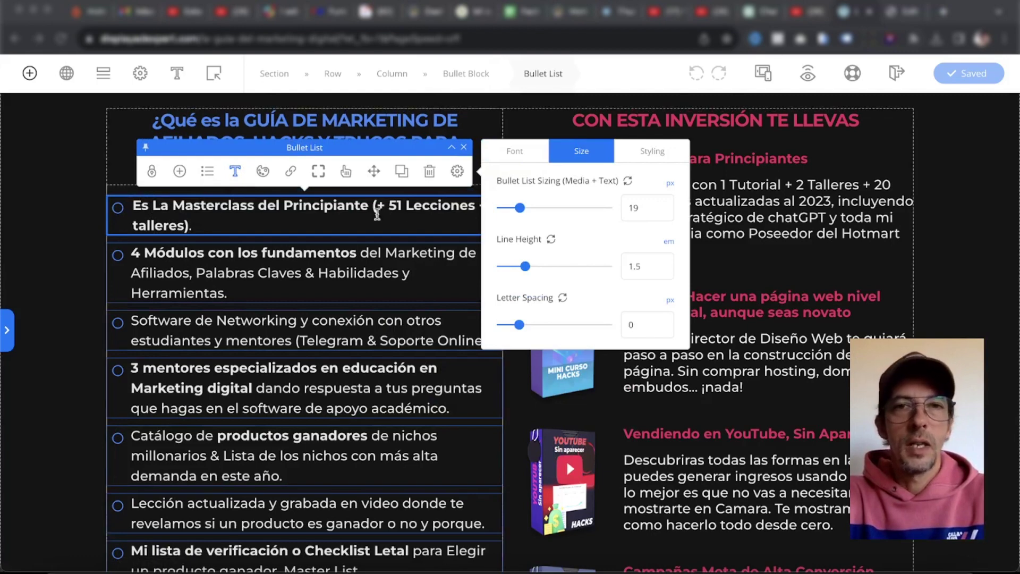
click(263, 172)
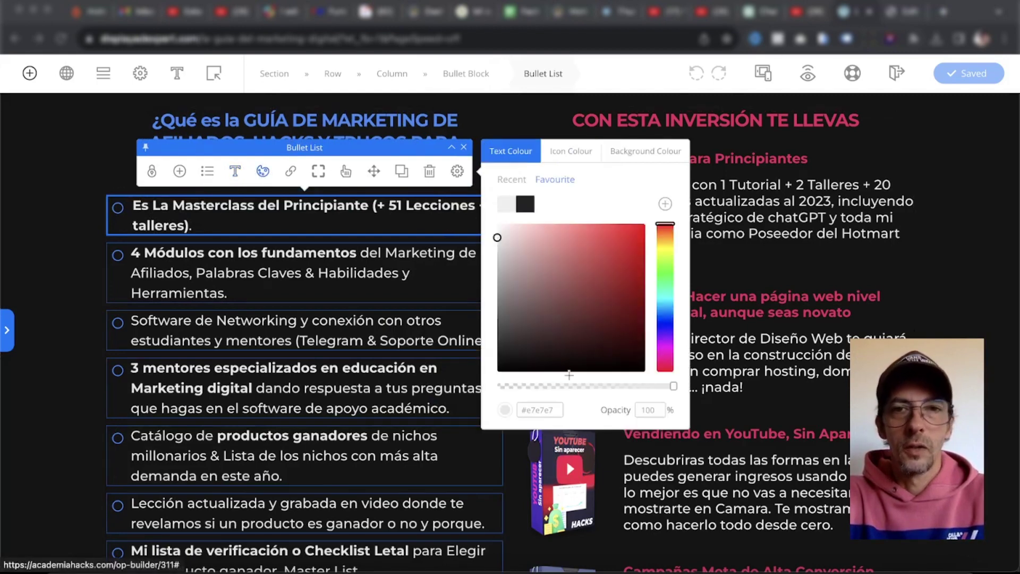
click(537, 408)
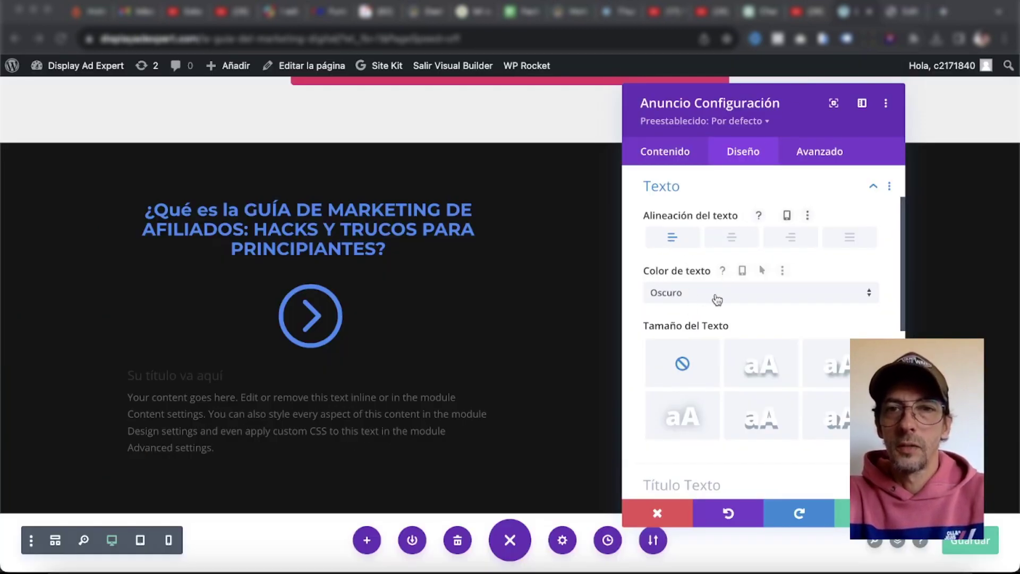
Clear the placeholder title from the Anuncio module's text content.
scroll(717, 298, down, 3)
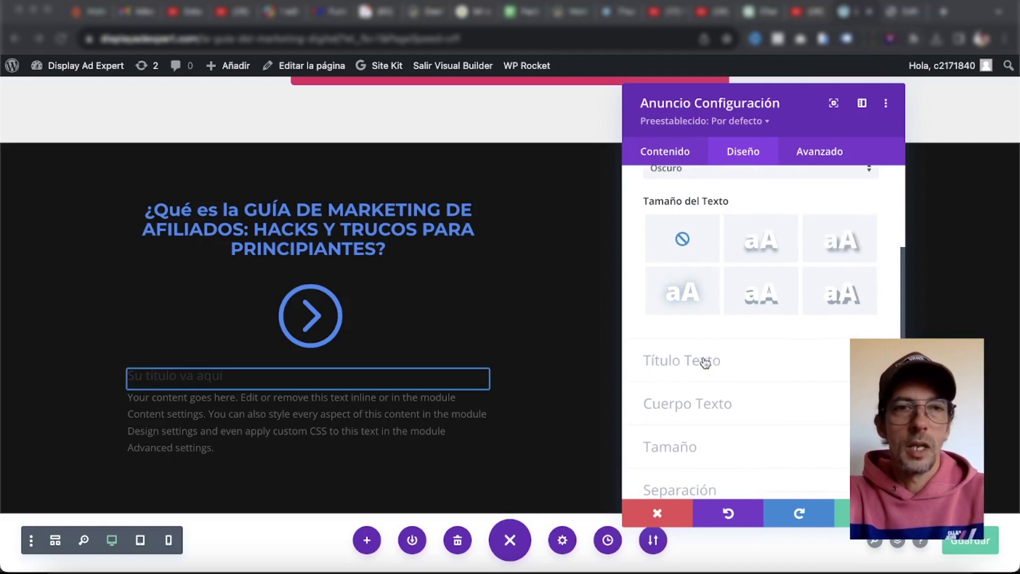
click(668, 153)
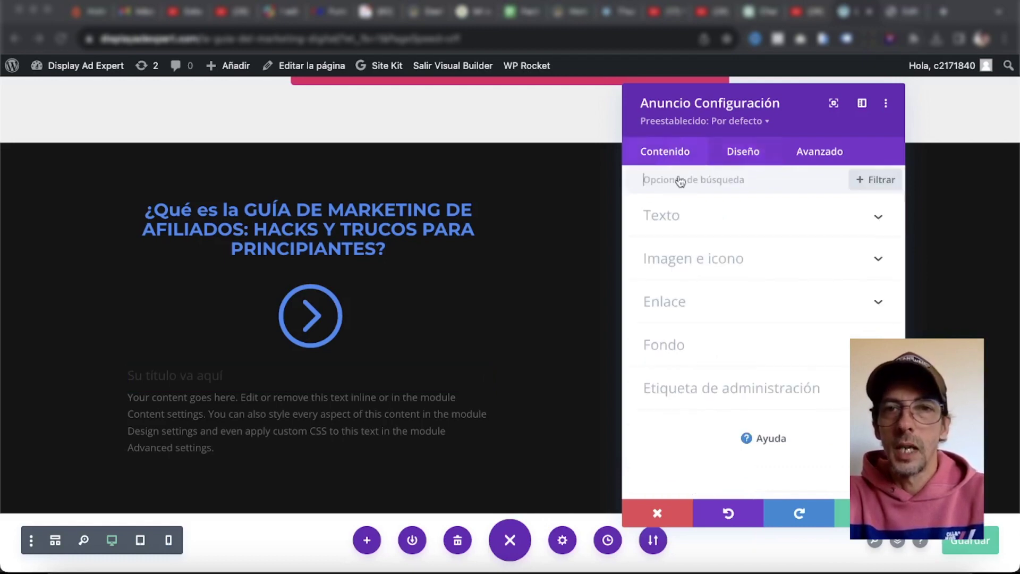
click(670, 217)
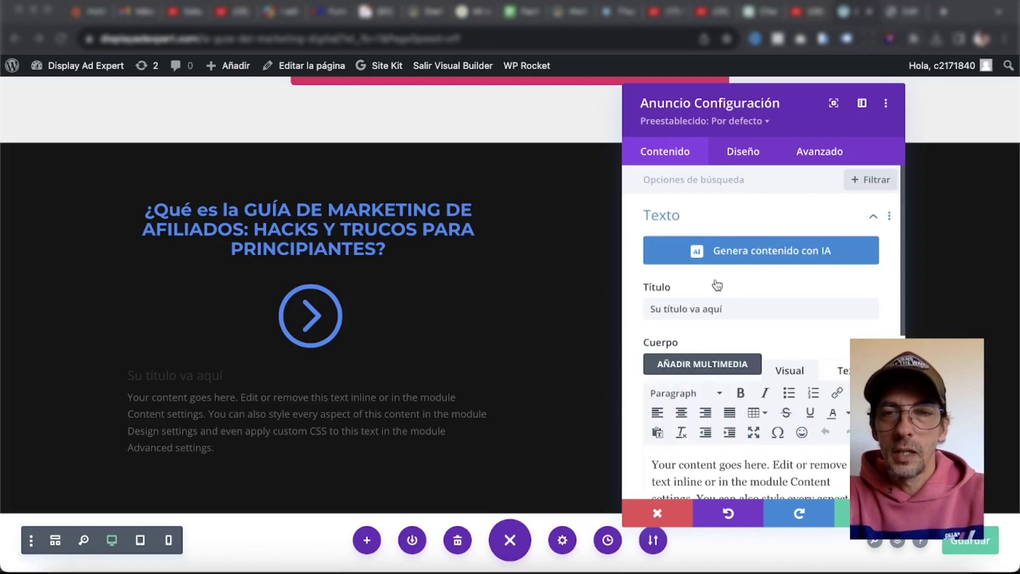
scroll(717, 260, down, 2)
drag(726, 216, 604, 218)
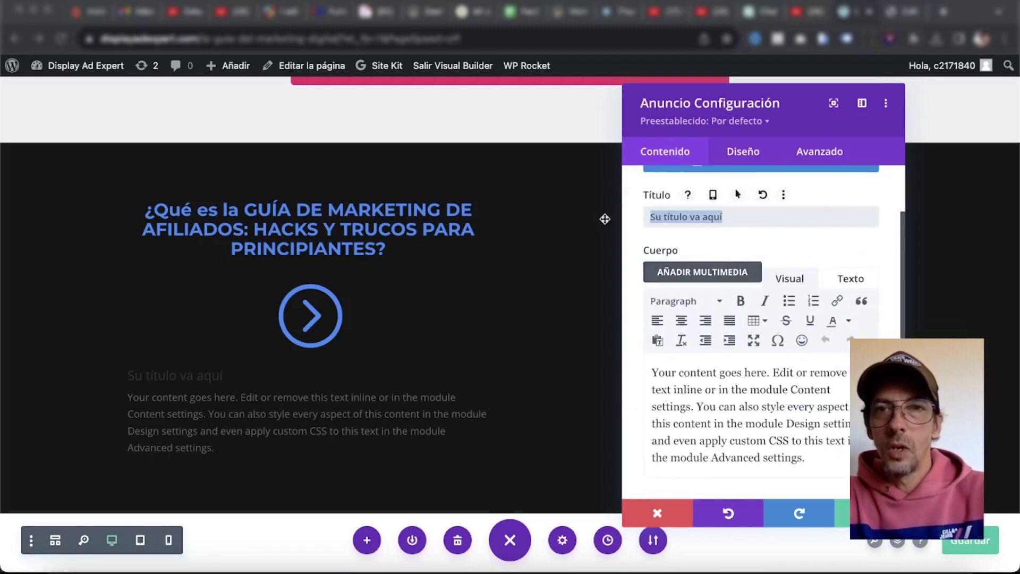
key(BackSpace)
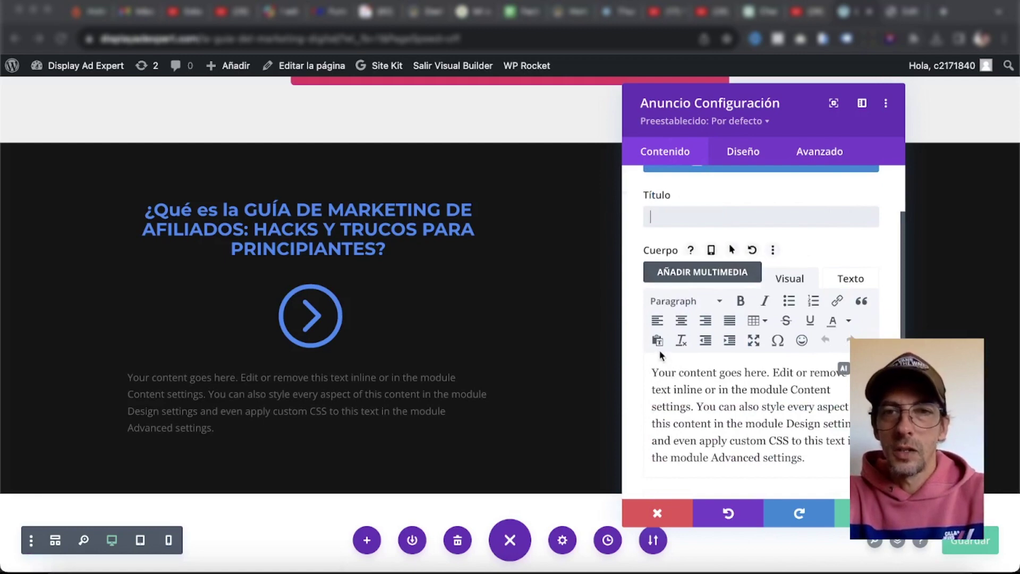
Set the Anuncio module's body text font to Montserrat with the Medio weight.
click(743, 153)
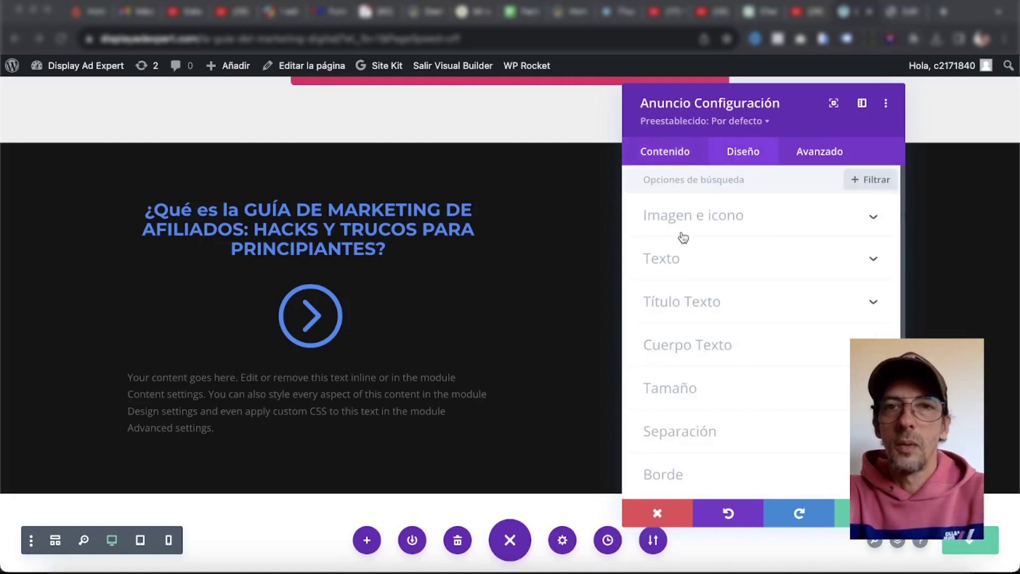
click(680, 346)
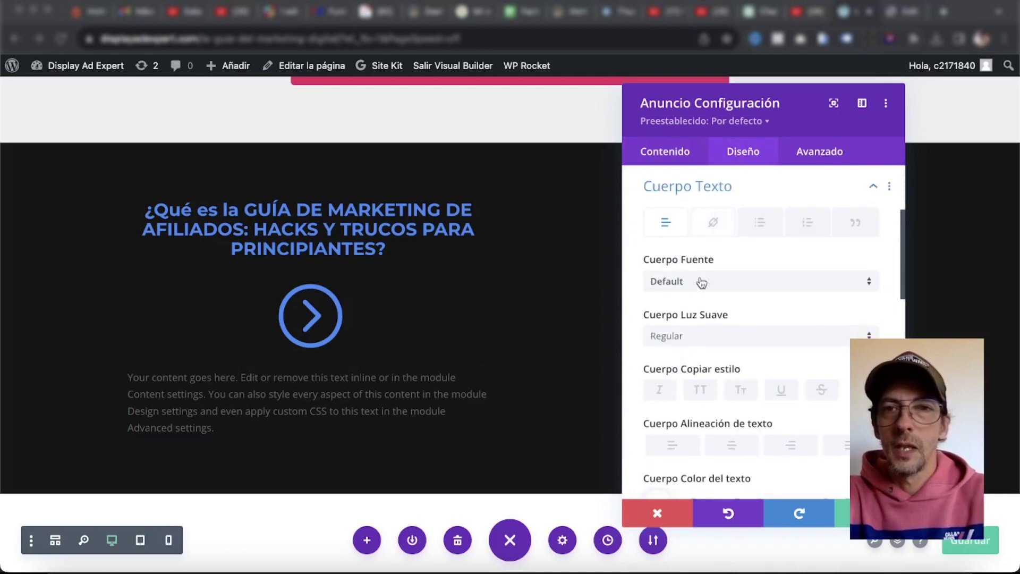
click(701, 281)
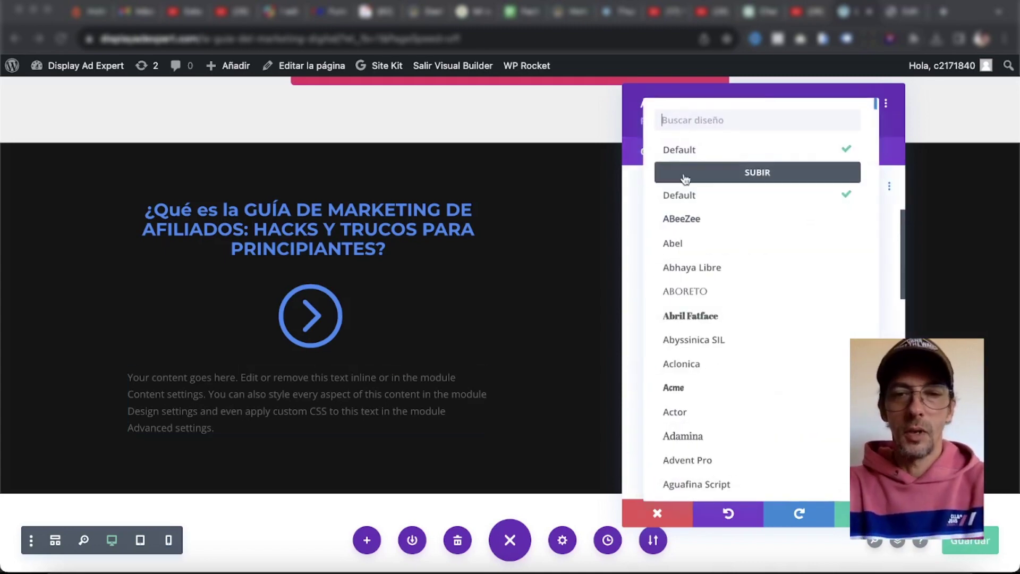
text(Montse)
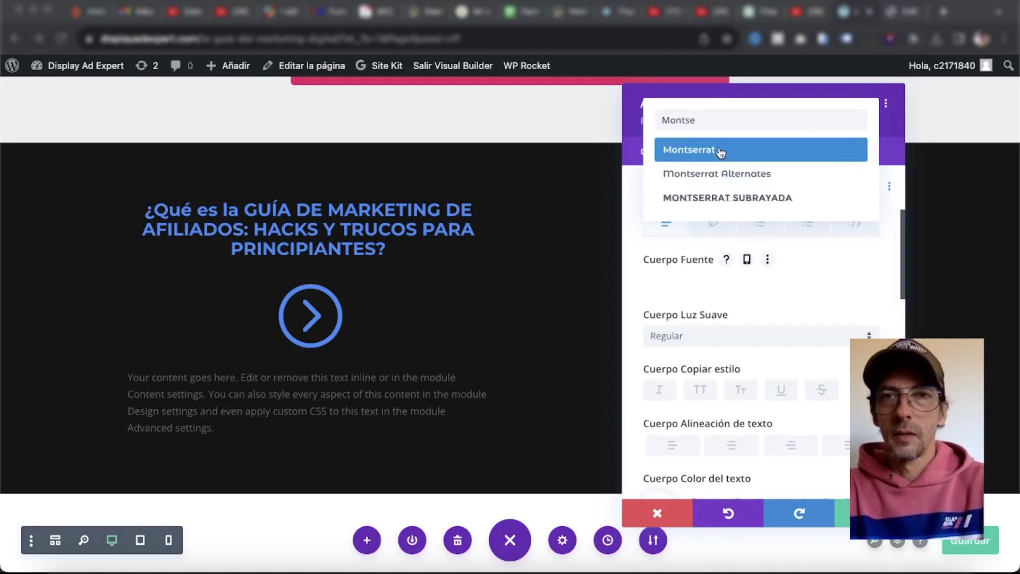
click(721, 151)
click(692, 341)
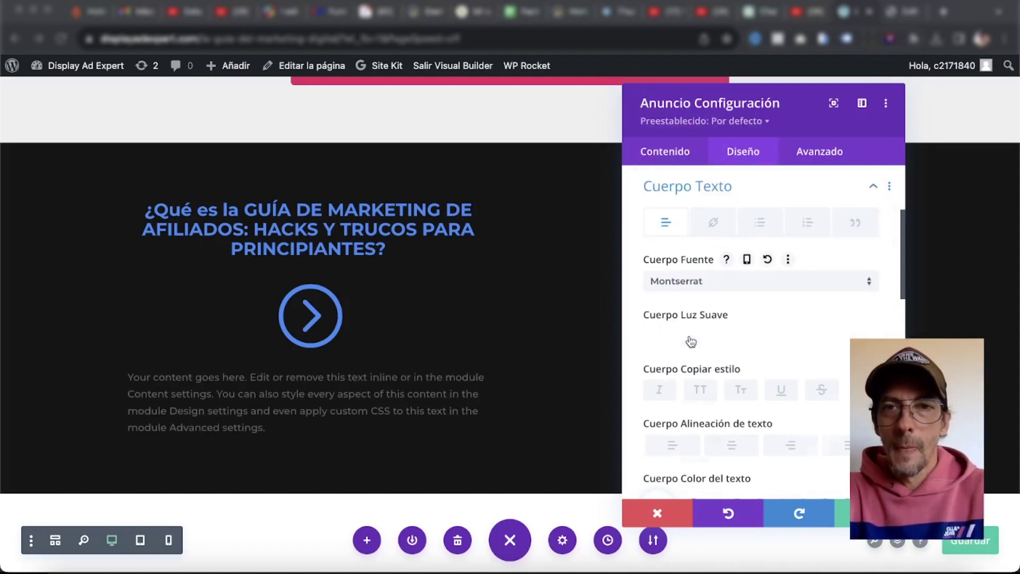
click(687, 384)
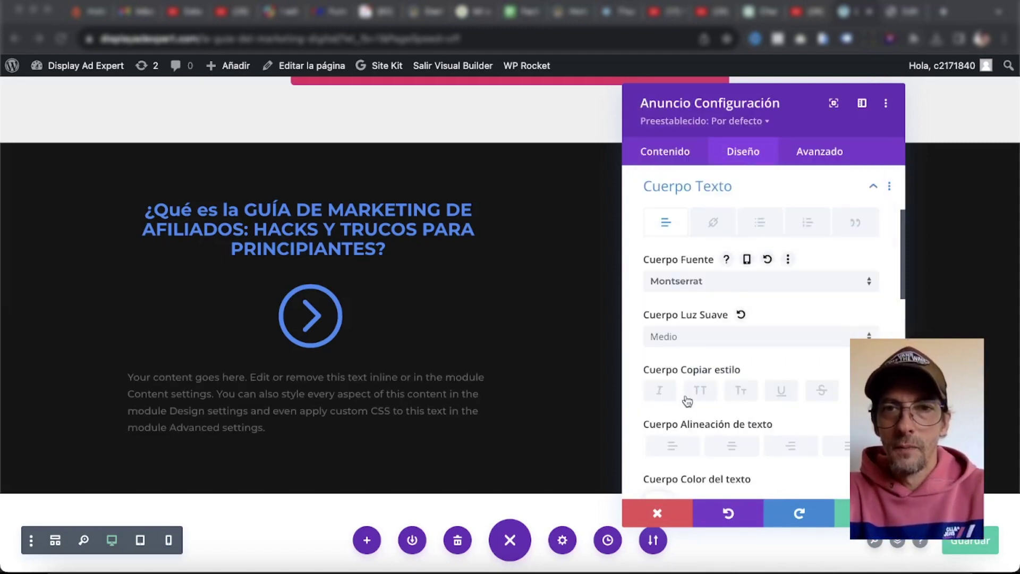
Set the Anuncio module's body text size to 19px and its color to #e7e7e7, and save the module.
scroll(688, 401, down, 5)
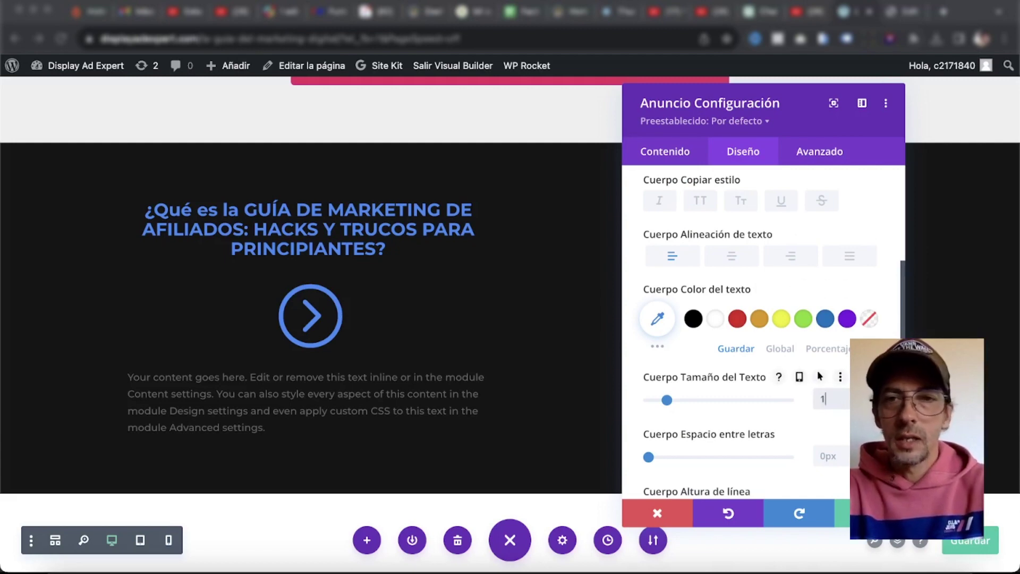
click(737, 319)
click(656, 319)
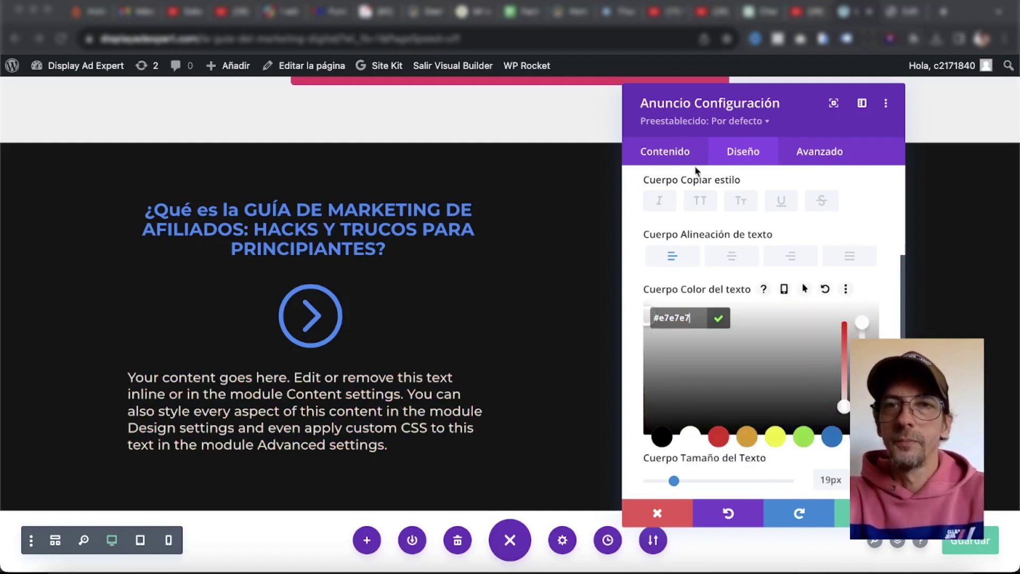
click(870, 514)
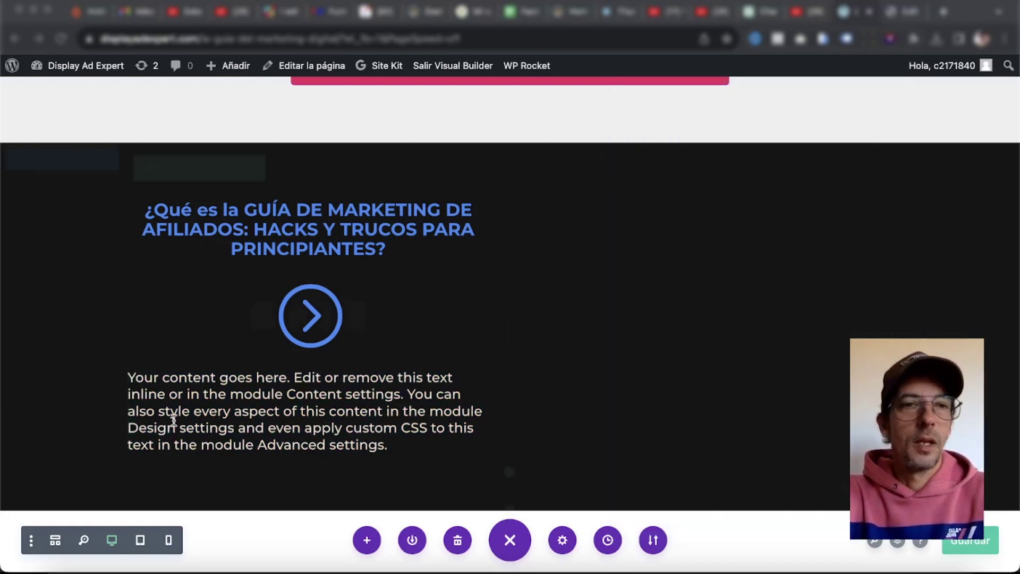
Copy the first bullet's text from the original page and paste it over the Anuncio module's placeholder body text.
mouse_move(194, 393)
click(284, 317)
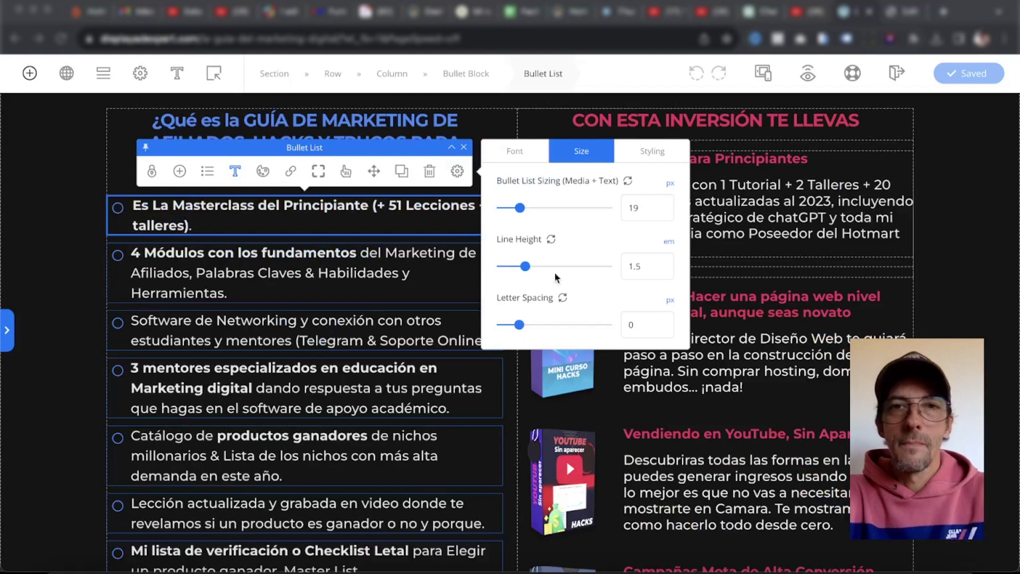
click(139, 207)
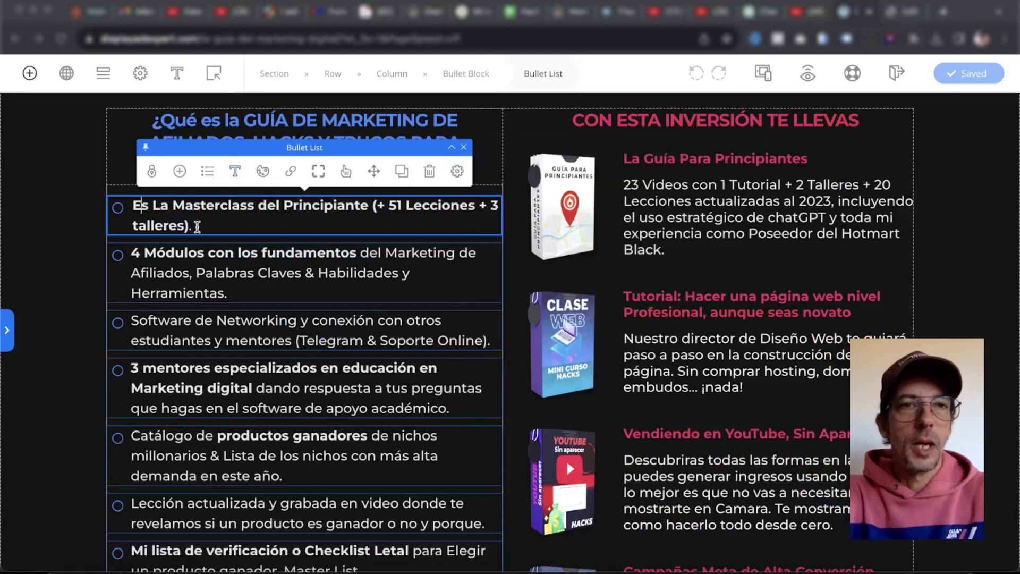
shift+click(197, 227)
key(ctrl+c)
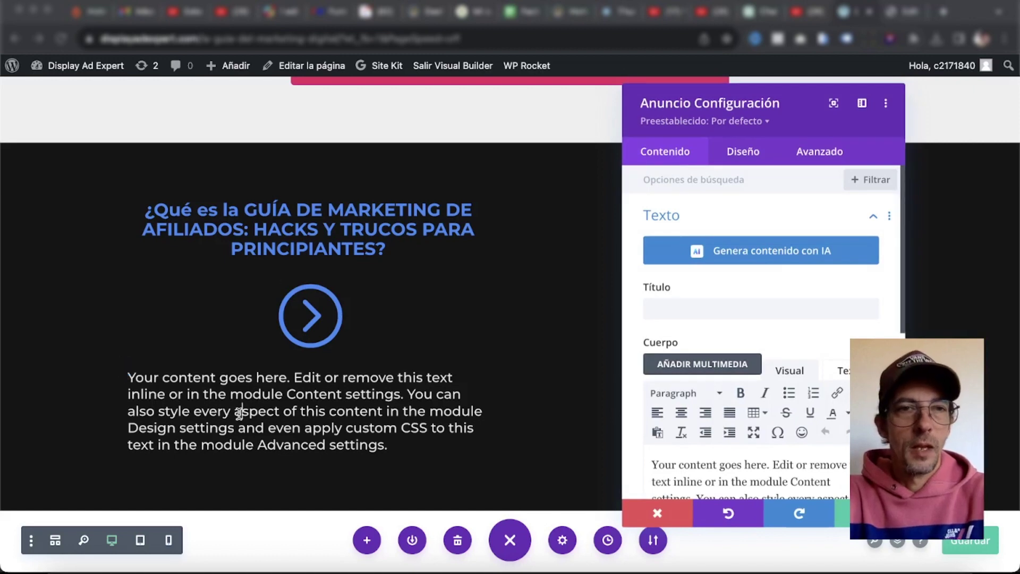
triple_click(240, 411)
key(ctrl+v)
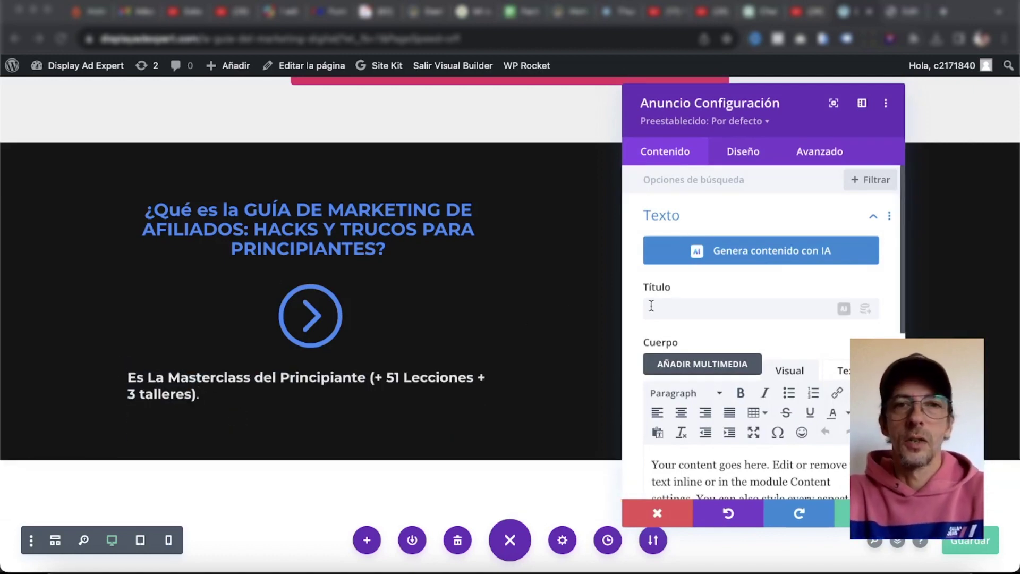
Set the Anuncio module's image/icon placement to Izquierda and close its settings.
click(746, 155)
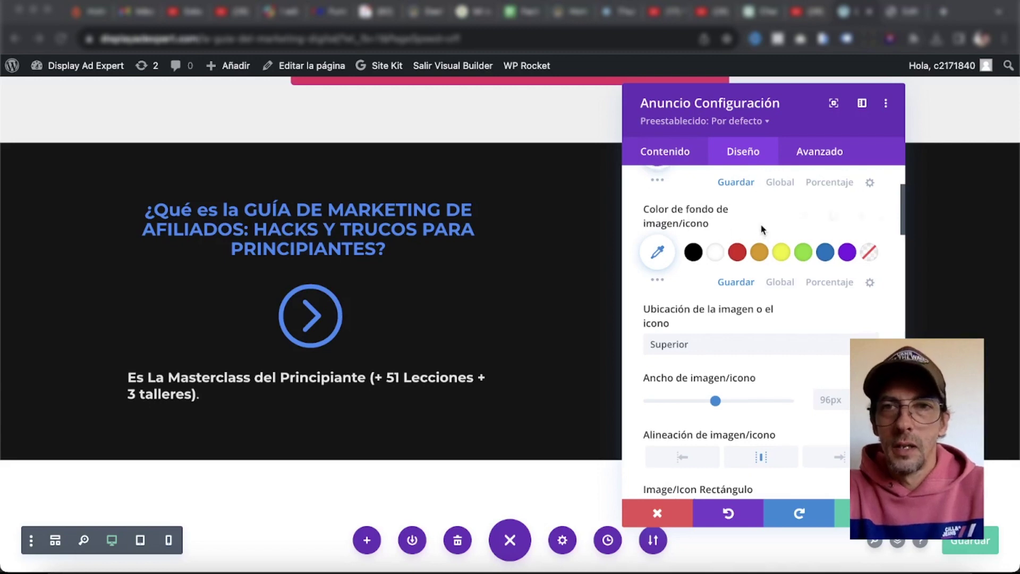
scroll(762, 230, up, 3)
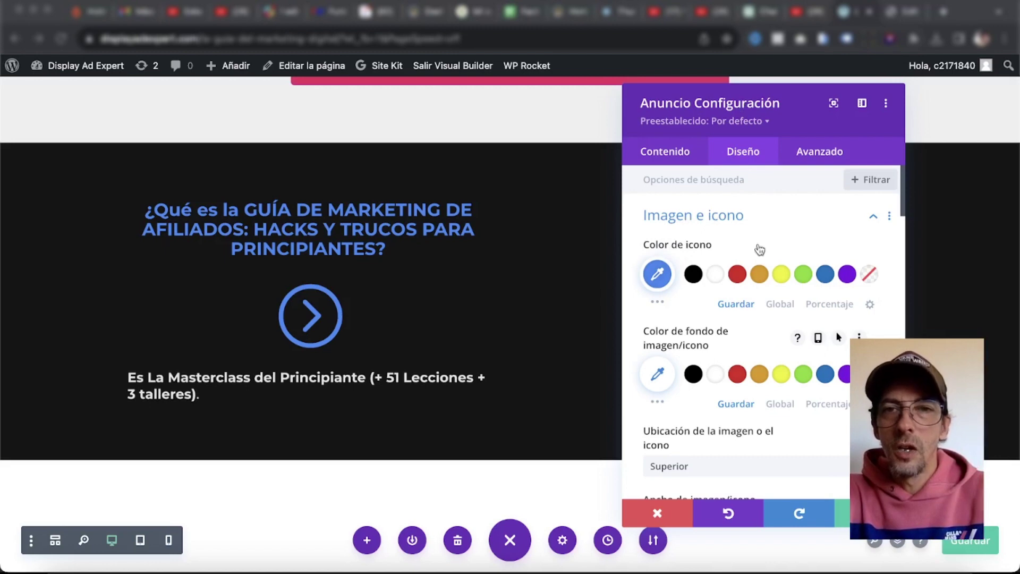
scroll(760, 249, down, 5)
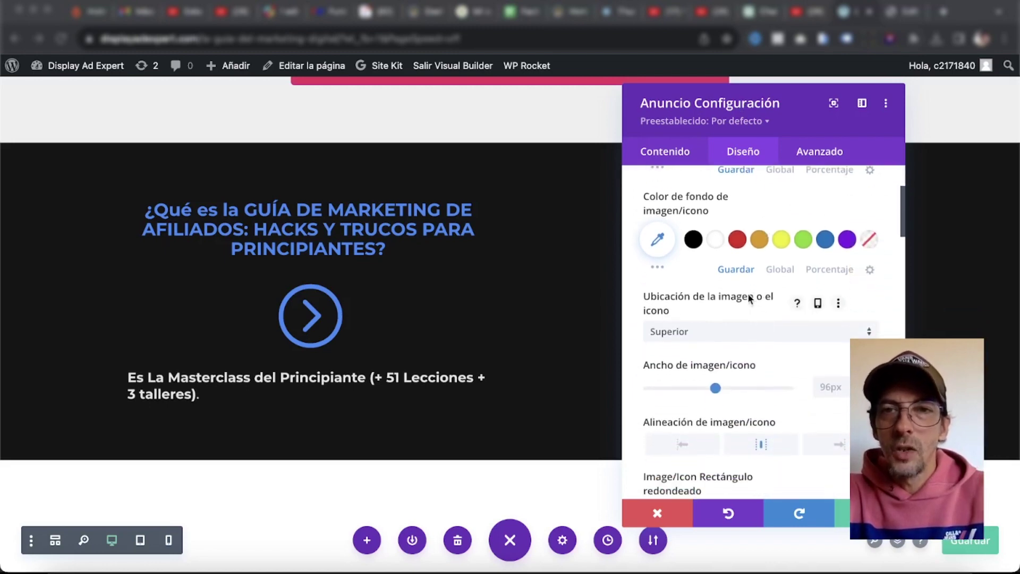
click(705, 333)
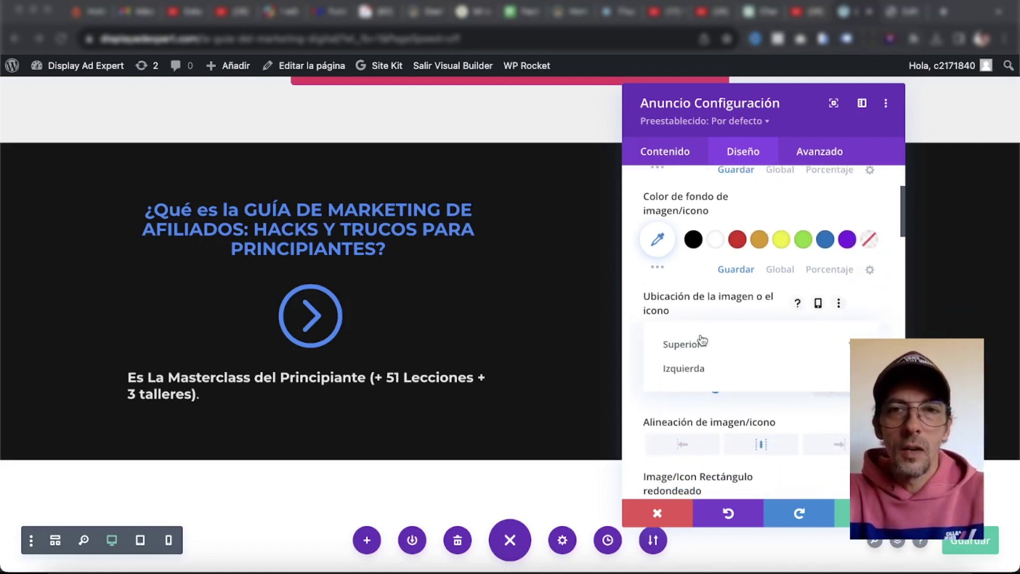
click(686, 367)
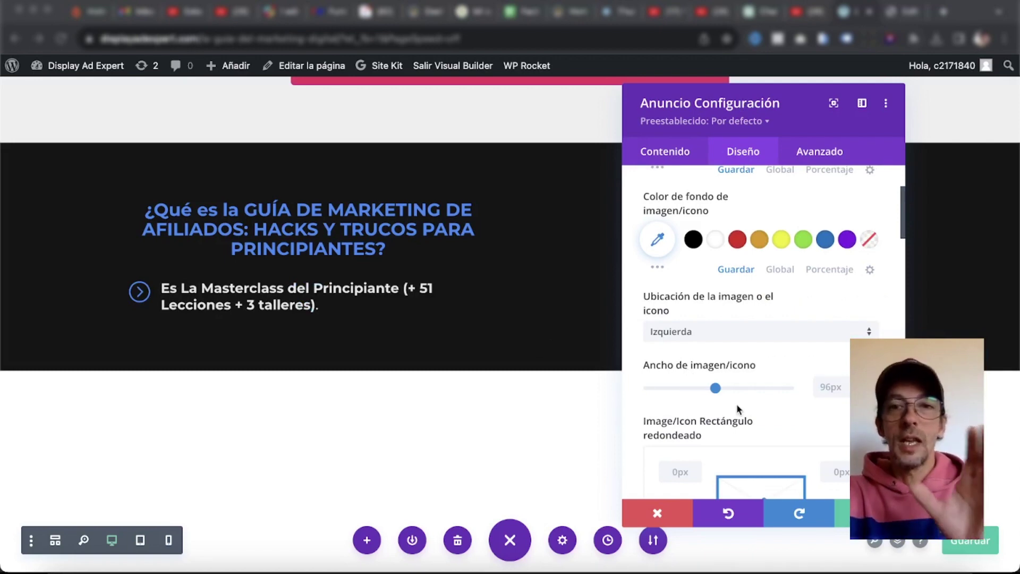
click(552, 394)
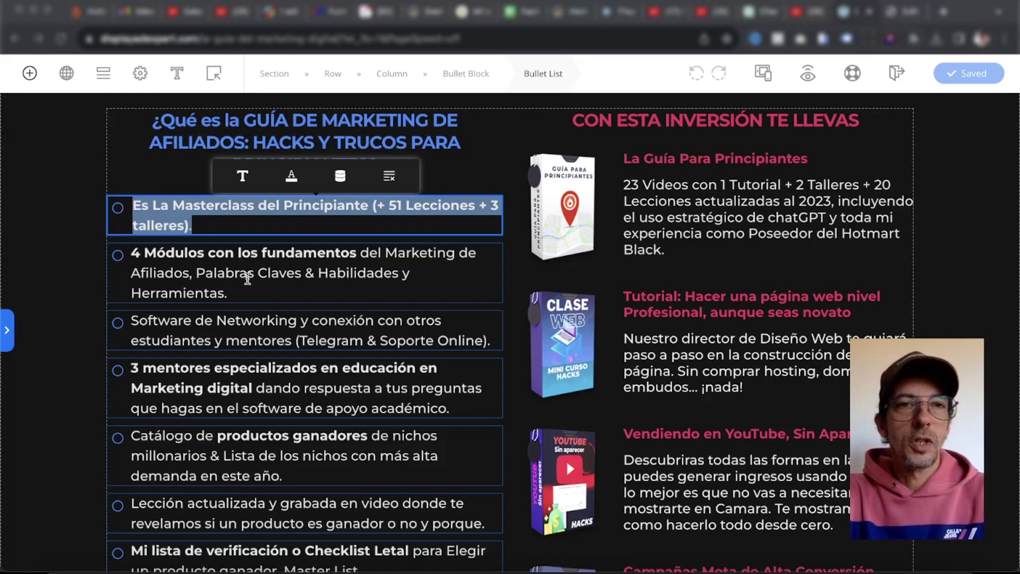
Copy the full "4 Módulos con los fundamentos" bullet text from the original page.
click(248, 275)
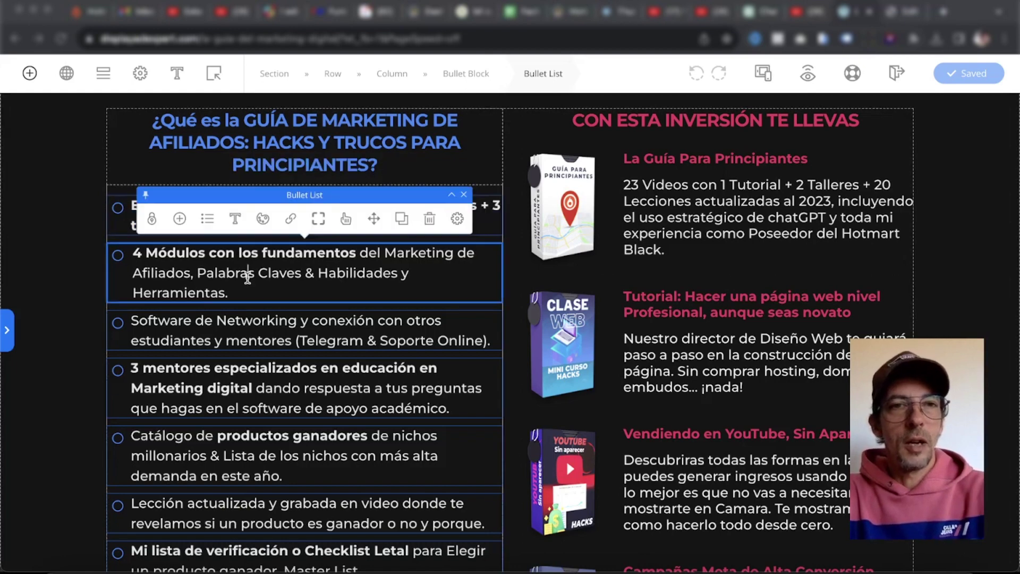
triple_click(248, 276)
key(super+c)
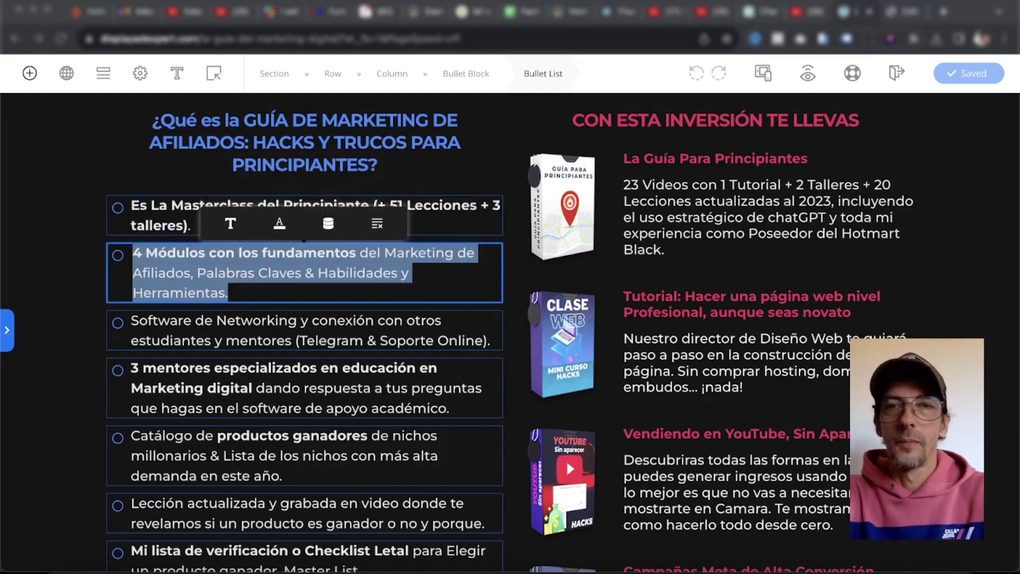
Back in the Divi page, duplicate the first bullet module and replace the duplicate's text with the copied bullet.
click(850, 12)
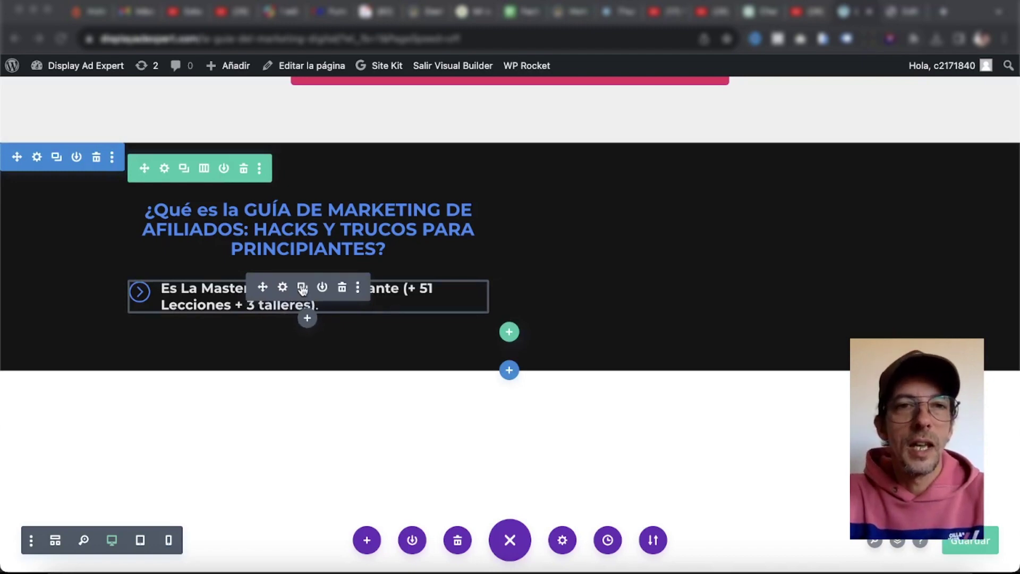
click(302, 288)
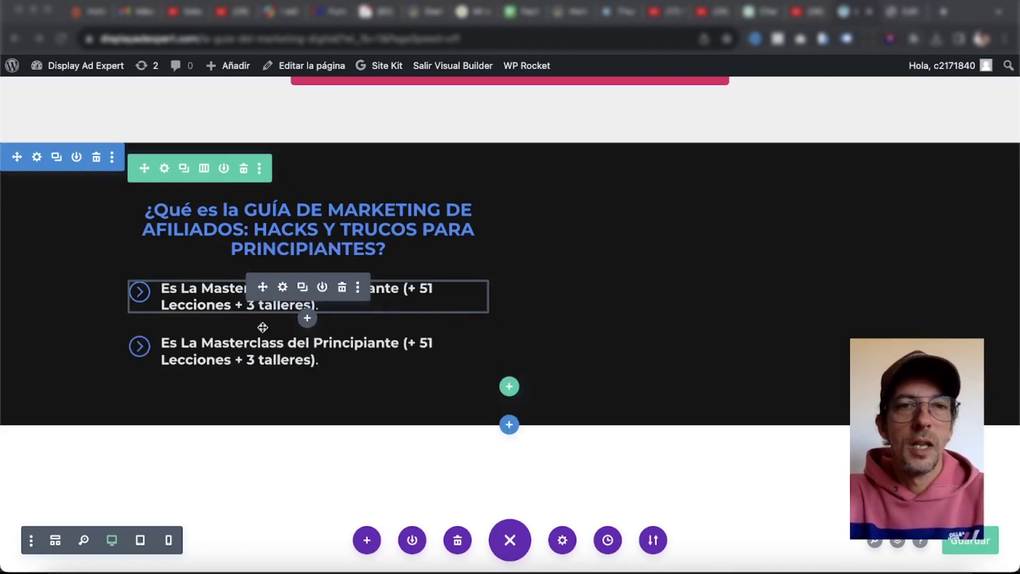
click(216, 355)
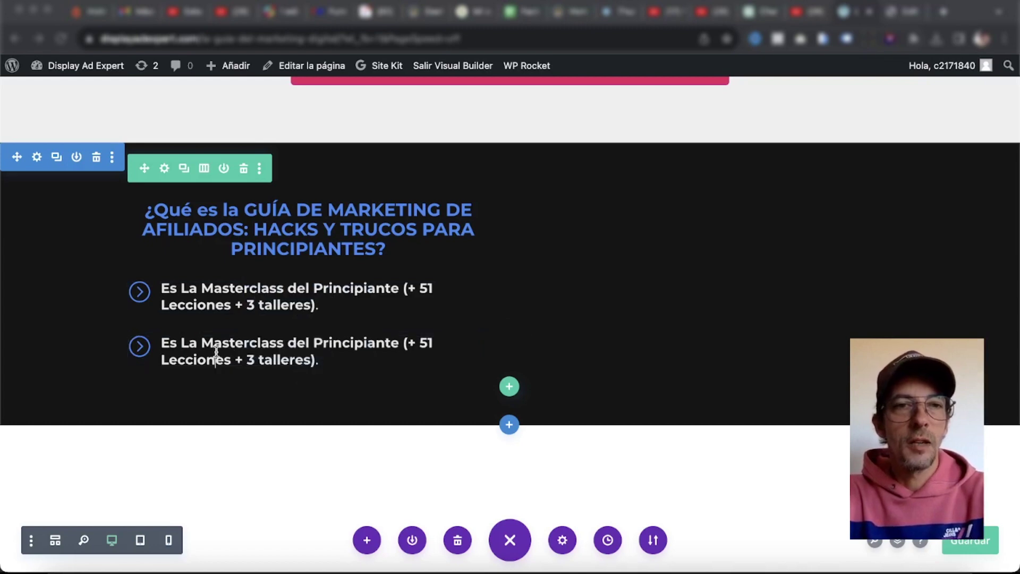
triple_click(217, 354)
key(super+v)
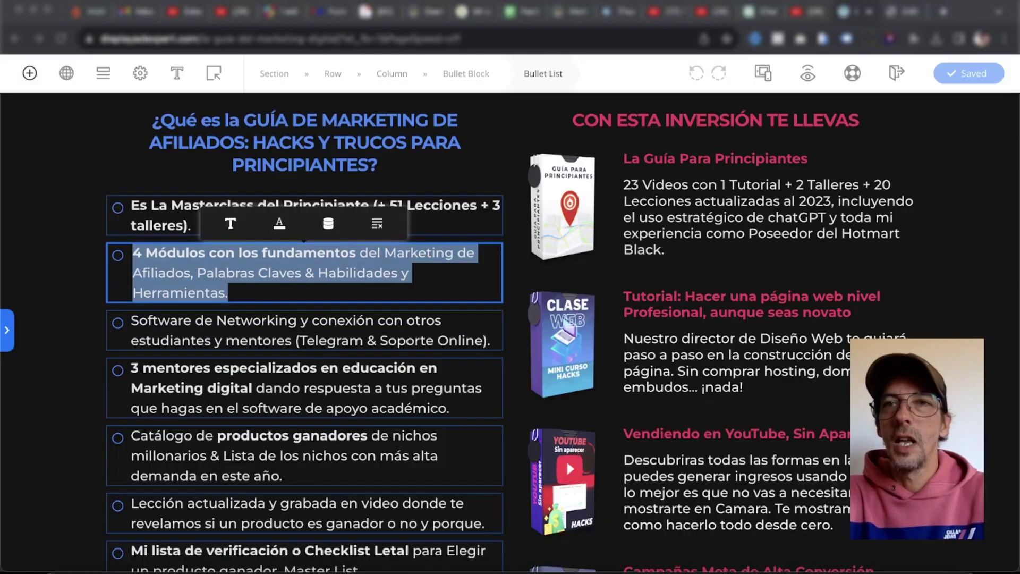
Duplicate the "Es La Masterclass del Principiante" bullet module and delete the duplicate.
scroll(205, 393, down, 3)
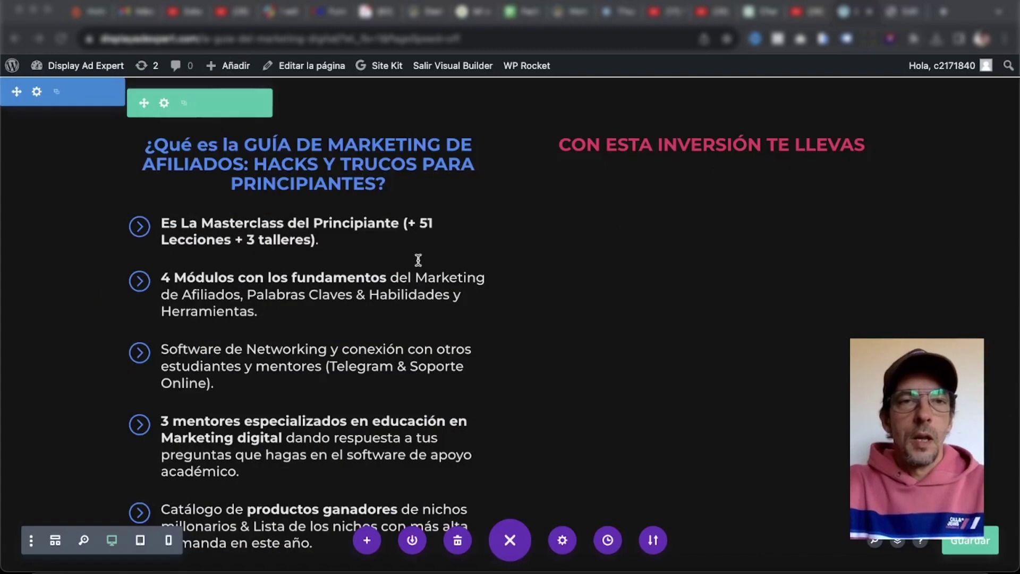
scroll(375, 283, down, 2)
scroll(375, 283, down, 1)
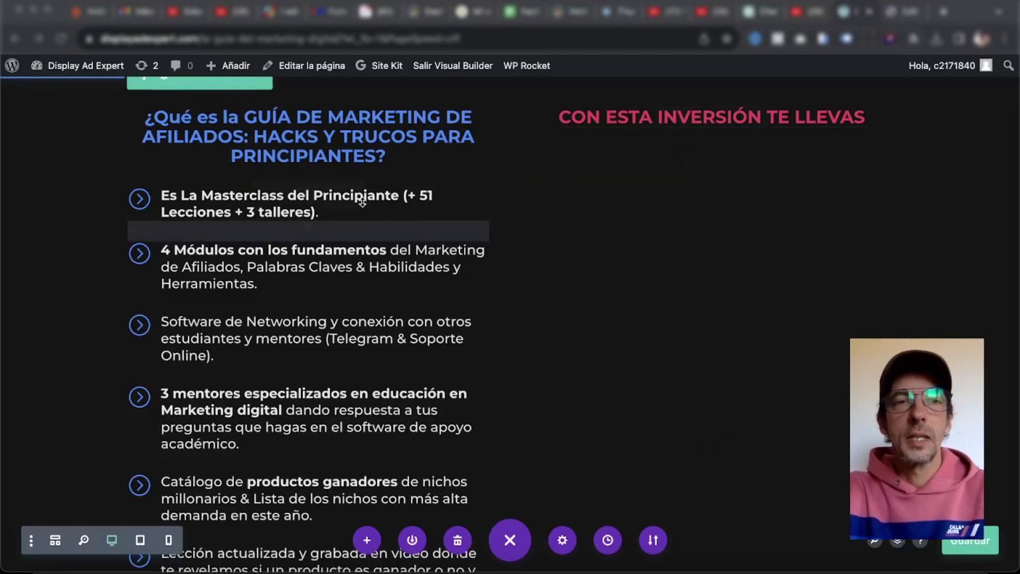
mouse_move(322, 202)
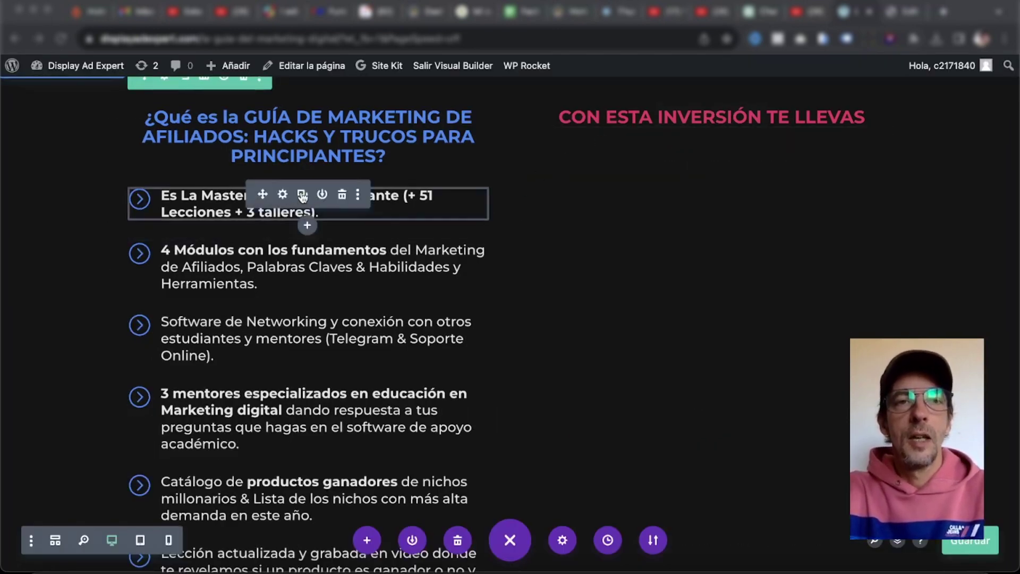
click(302, 195)
mouse_move(276, 259)
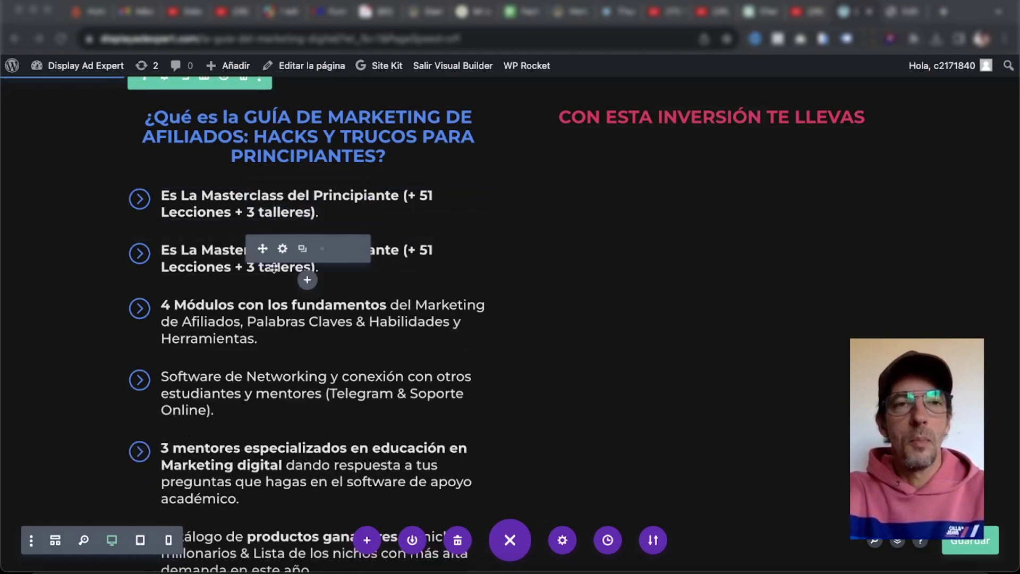
click(342, 249)
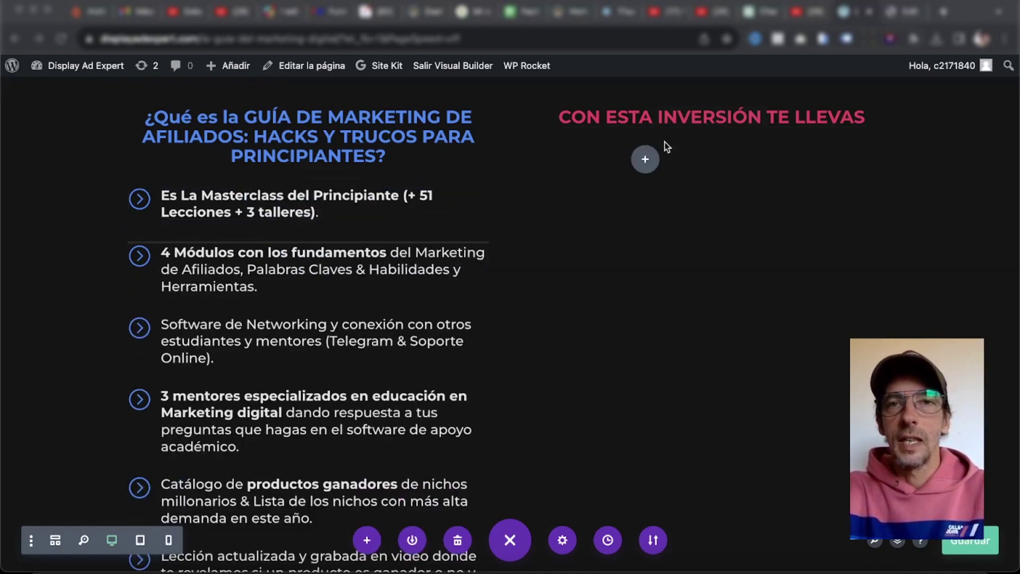
Place a copy of the "Es La Masterclass del Principiante" bullet under the "CON ESTA INVERSIÓN TE LLEVAS" headline and replace its icon with caja-1-new.png.
click(693, 143)
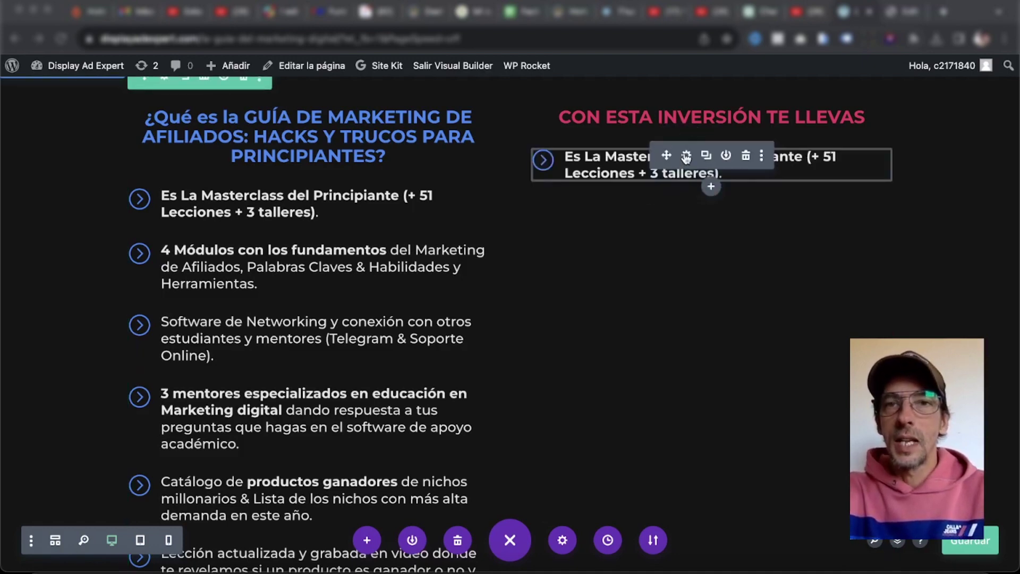
click(687, 157)
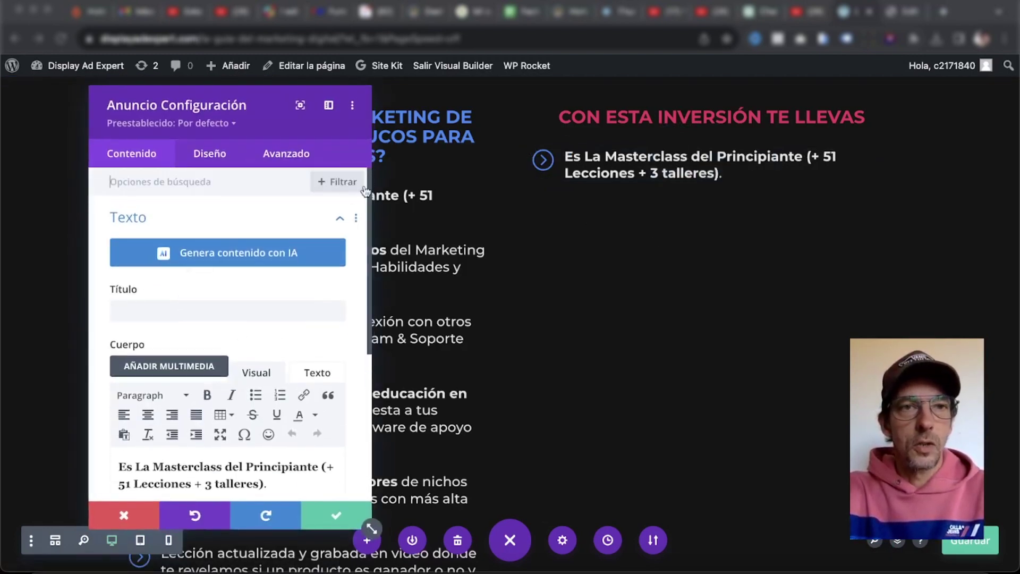
click(343, 218)
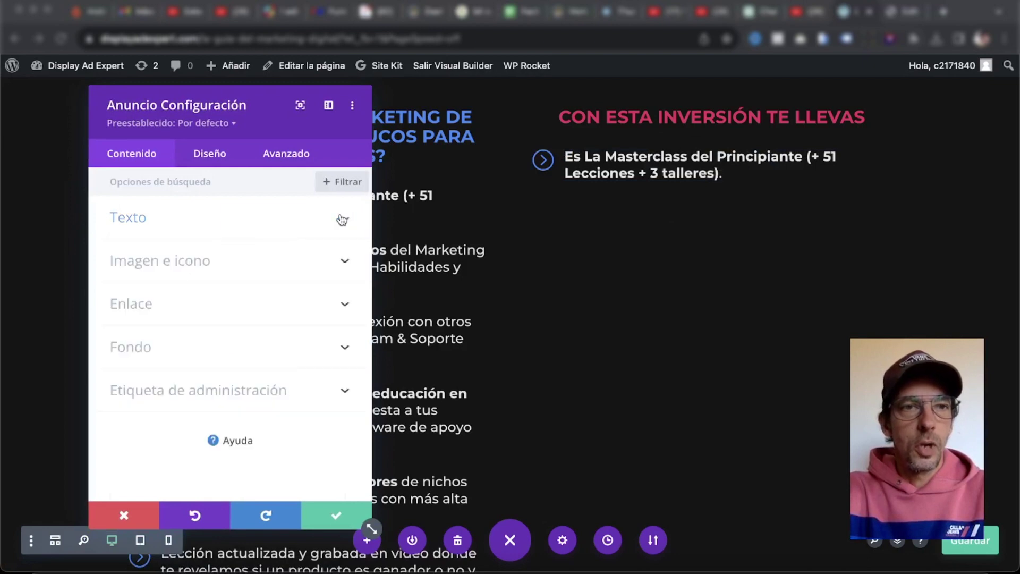
click(209, 263)
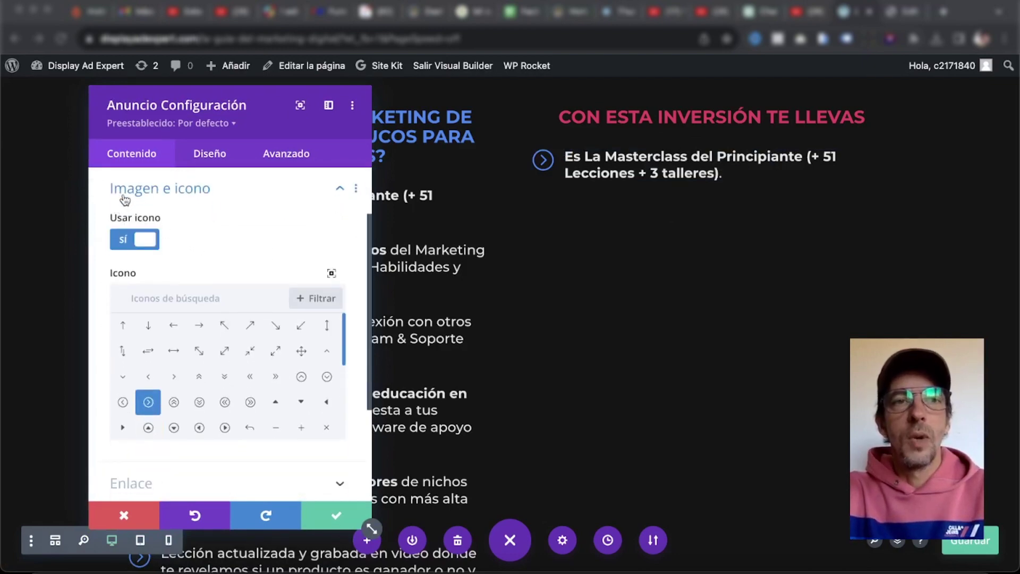
click(126, 240)
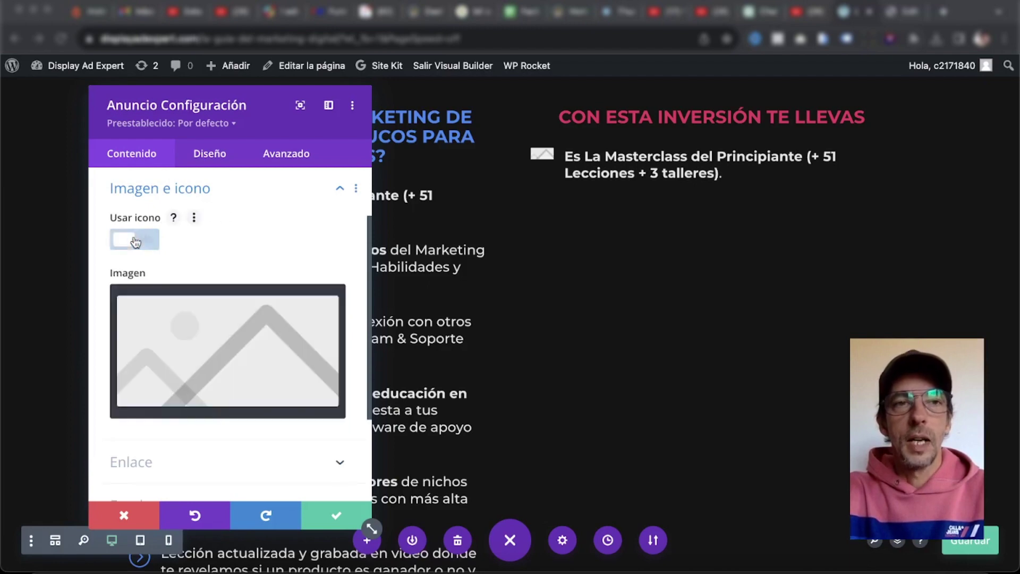
click(225, 347)
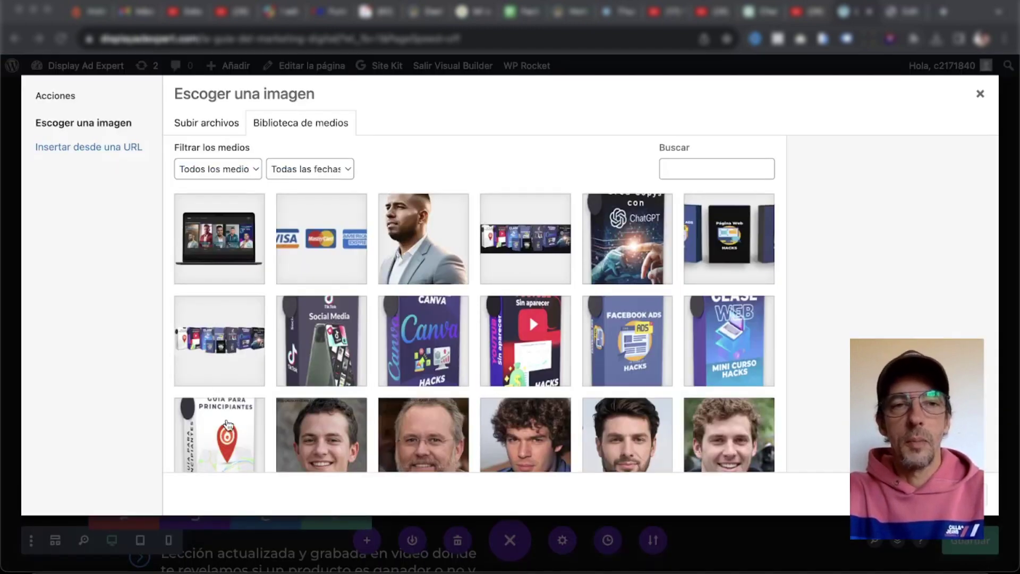
click(228, 423)
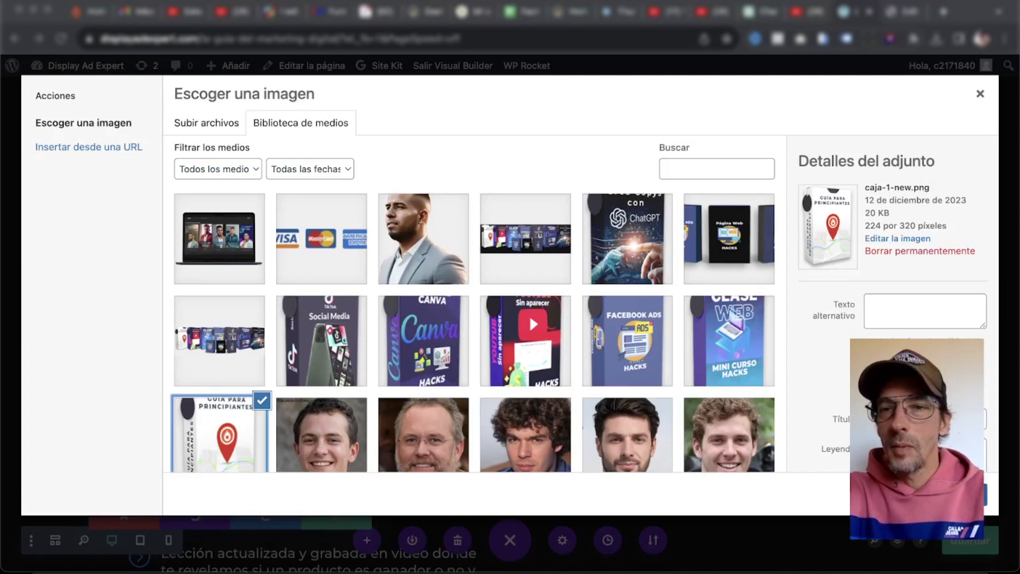
click(944, 495)
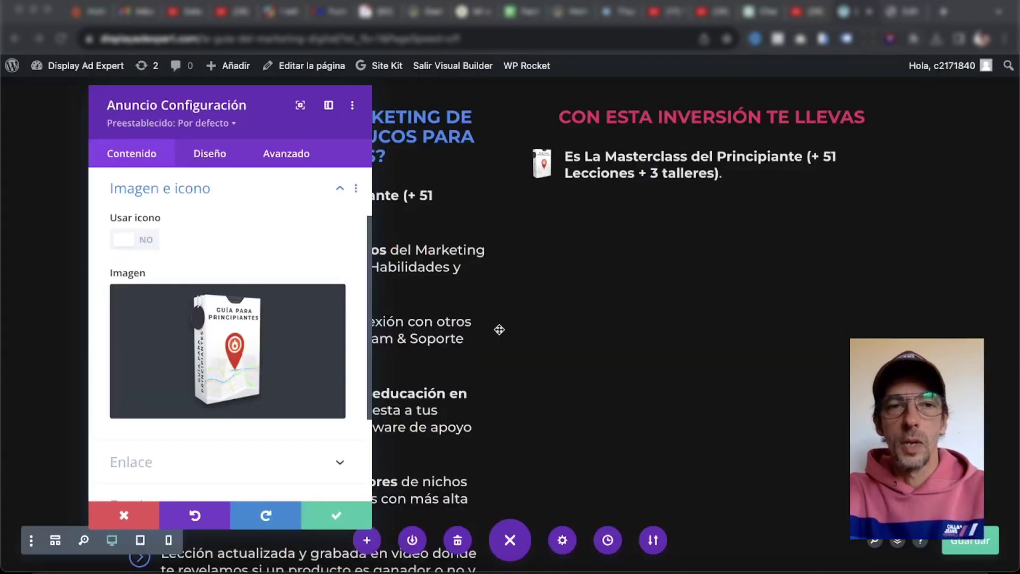
Copy the "La Guía Para Principiantes" heading from the original page and paste it as the Anuncio module's title.
scroll(287, 401, down, 3)
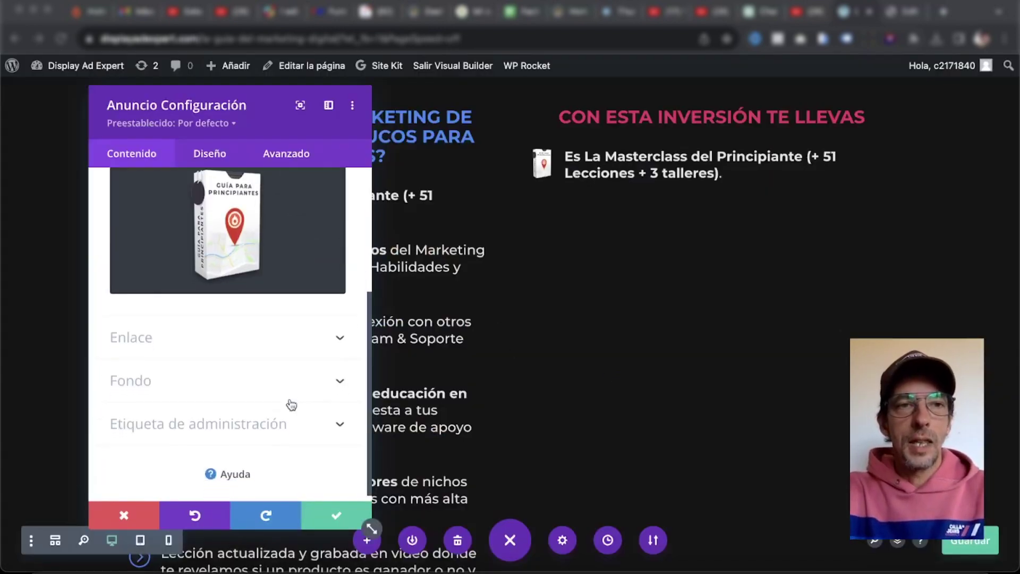
scroll(282, 349, up, 5)
click(220, 218)
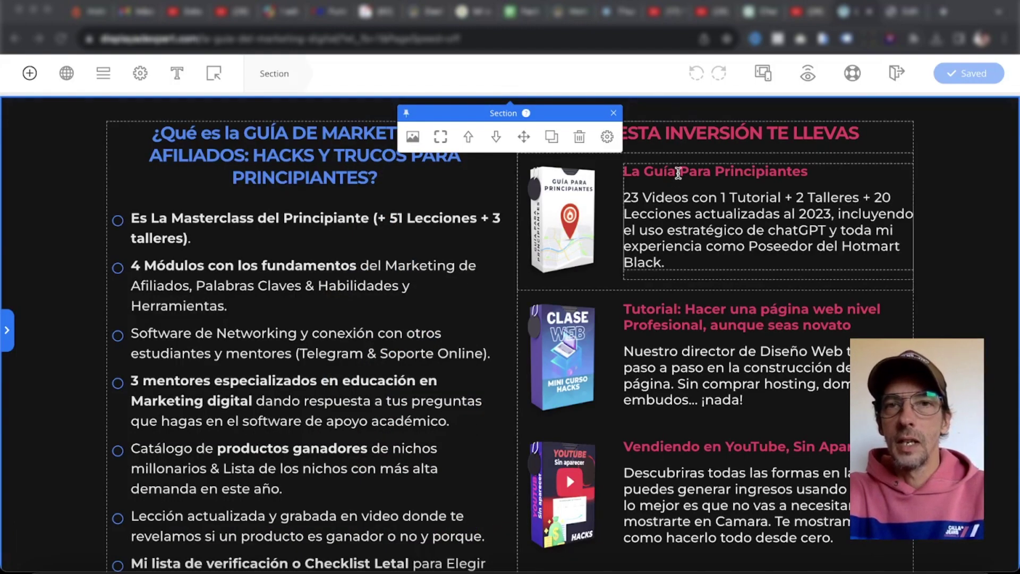
click(678, 172)
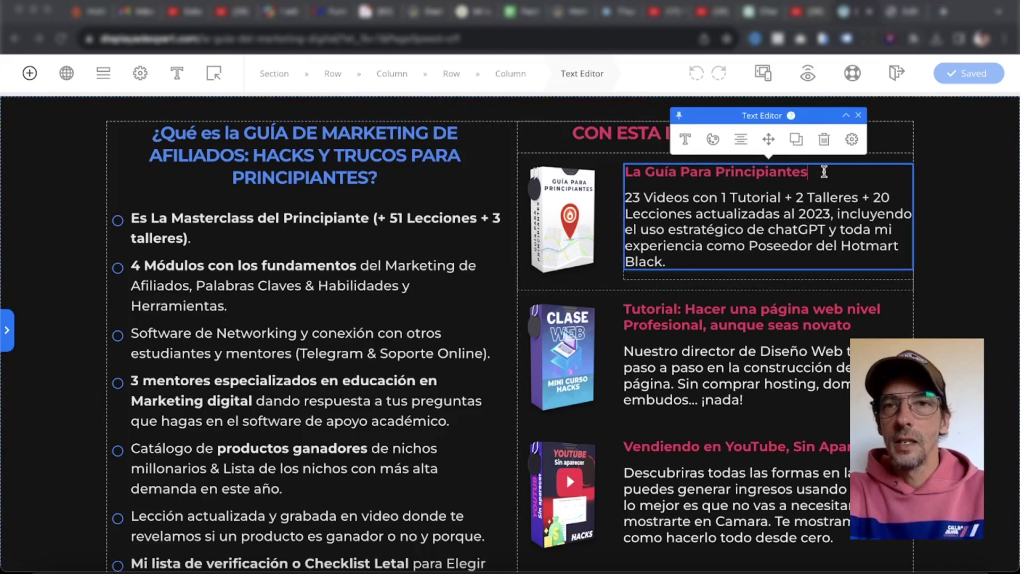
drag(824, 171, 616, 176)
key(super+c)
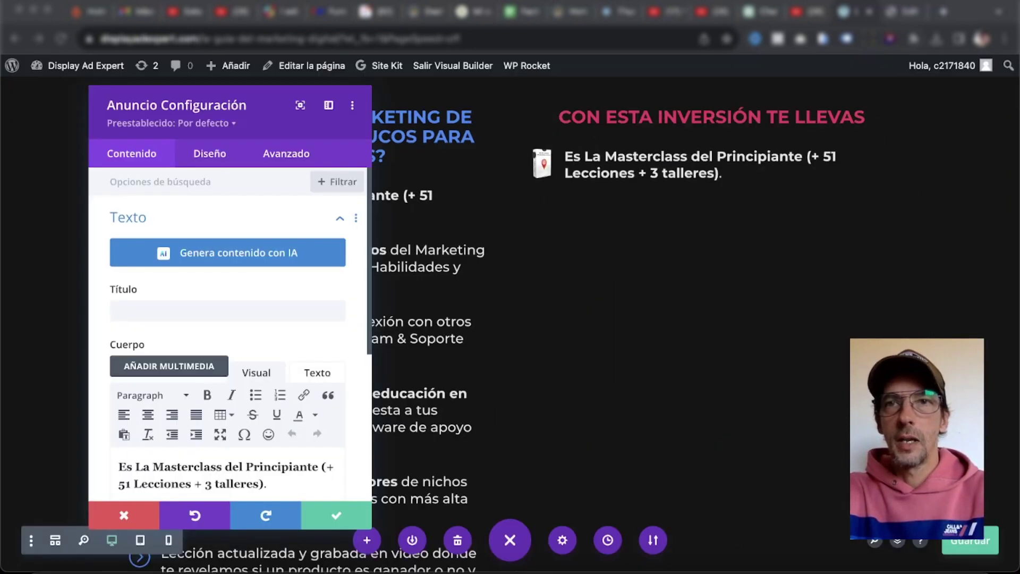
click(181, 312)
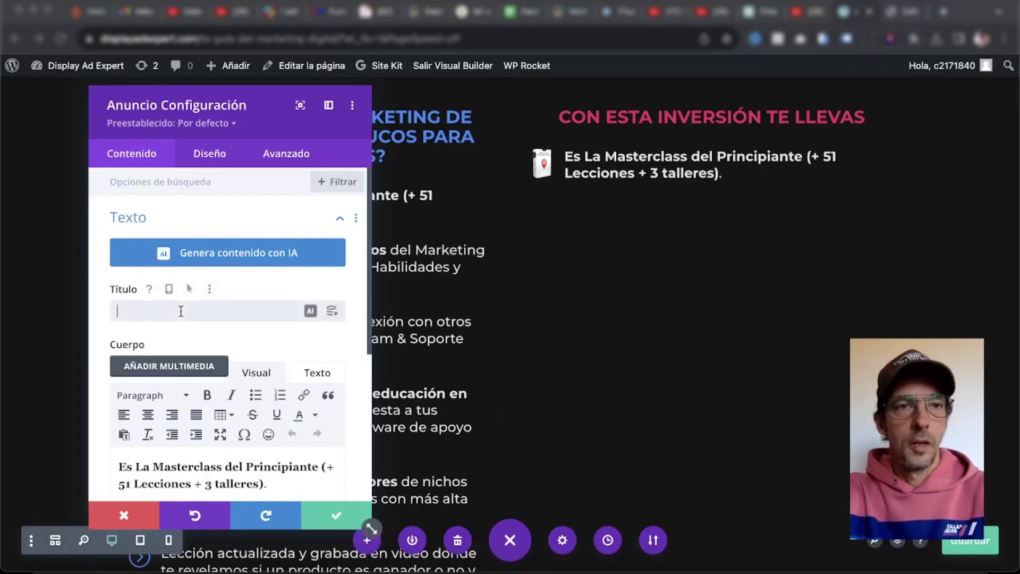
key(super+v)
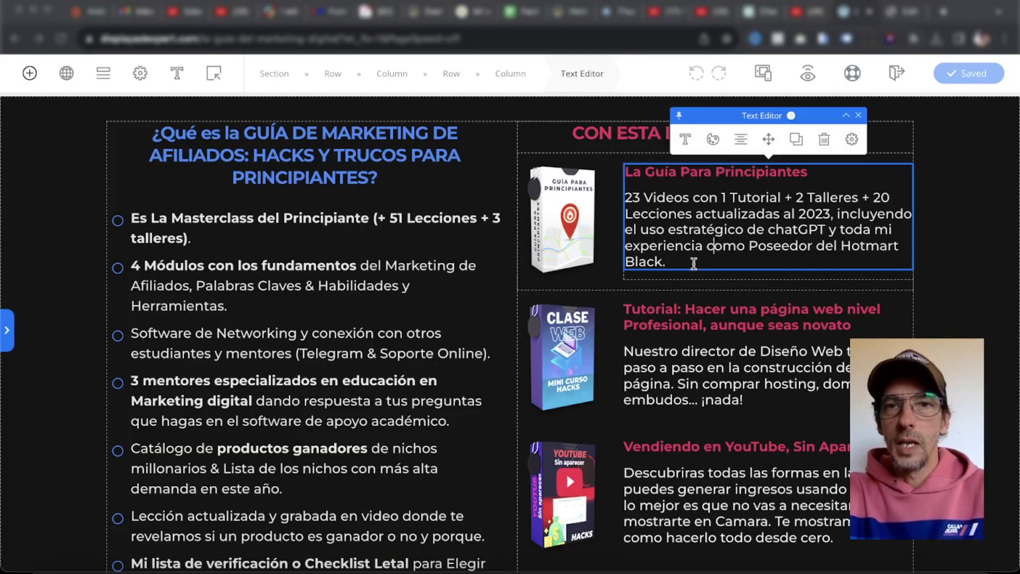
Copy the "23 Videos con 1 Tutorial" description from the original page and replace the Anuncio module's body text with it.
triple_click(679, 262)
key(super+c)
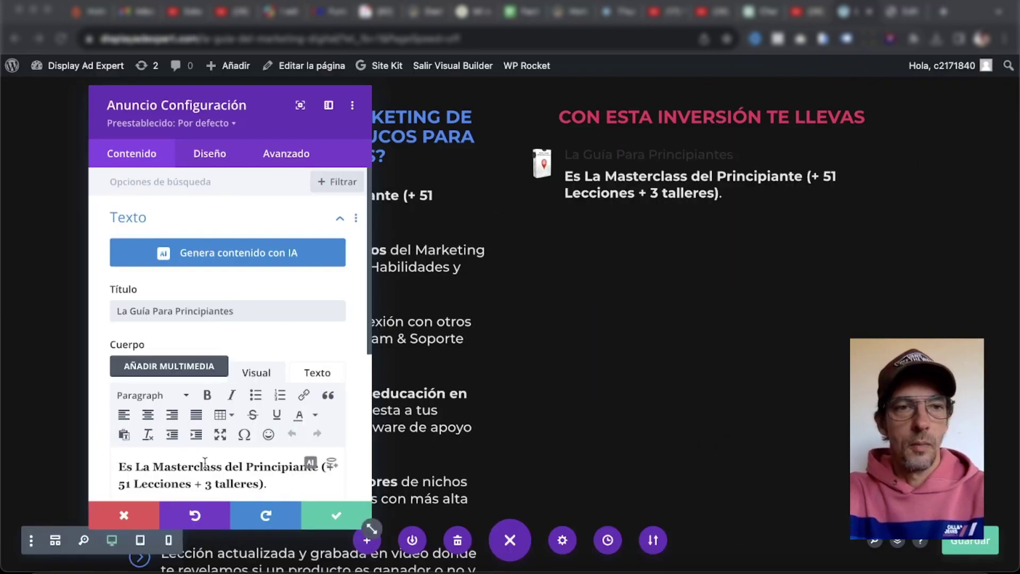
triple_click(205, 464)
key(super+v)
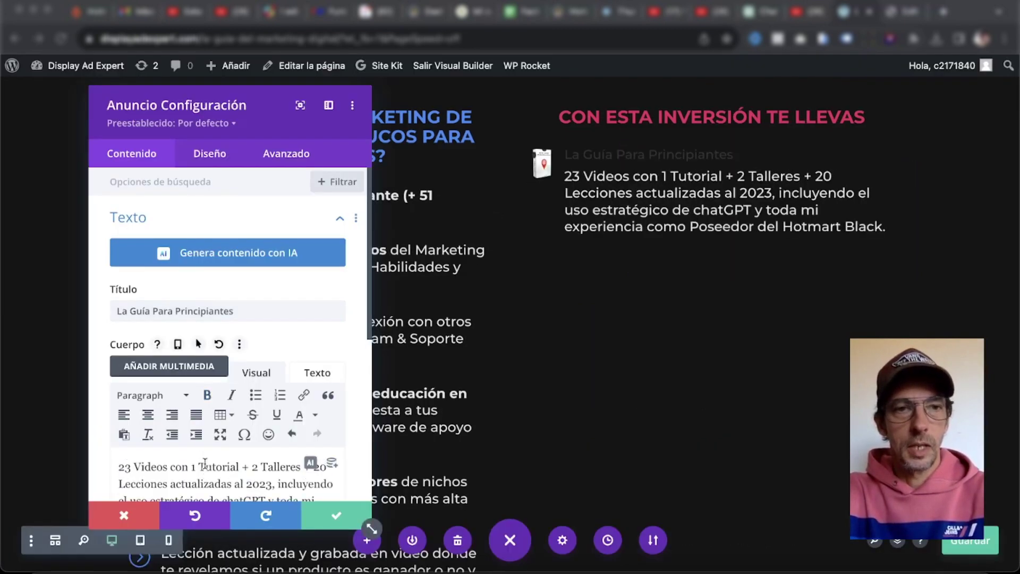
Set the Anuncio module's title font to Montserrat and its weight to Negrita.
scroll(205, 463, down, 5)
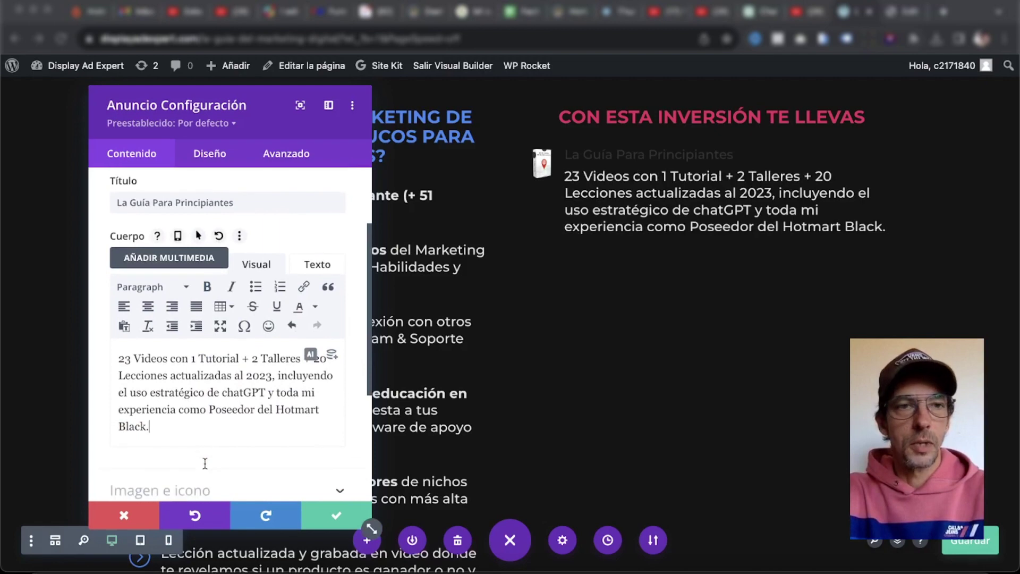
scroll(206, 467, down, 3)
scroll(205, 468, up, 5)
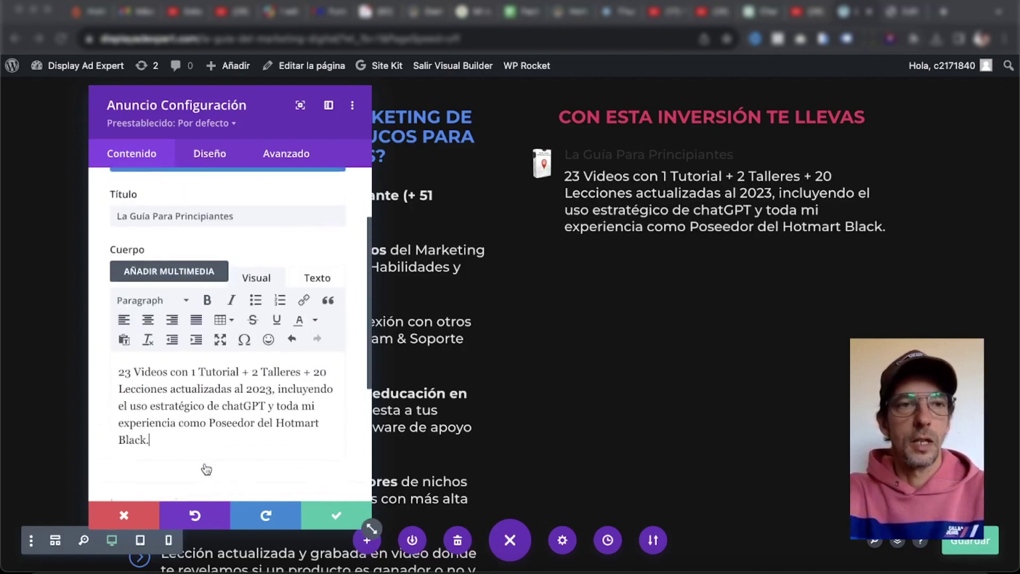
scroll(207, 469, down, 3)
scroll(206, 469, up, 5)
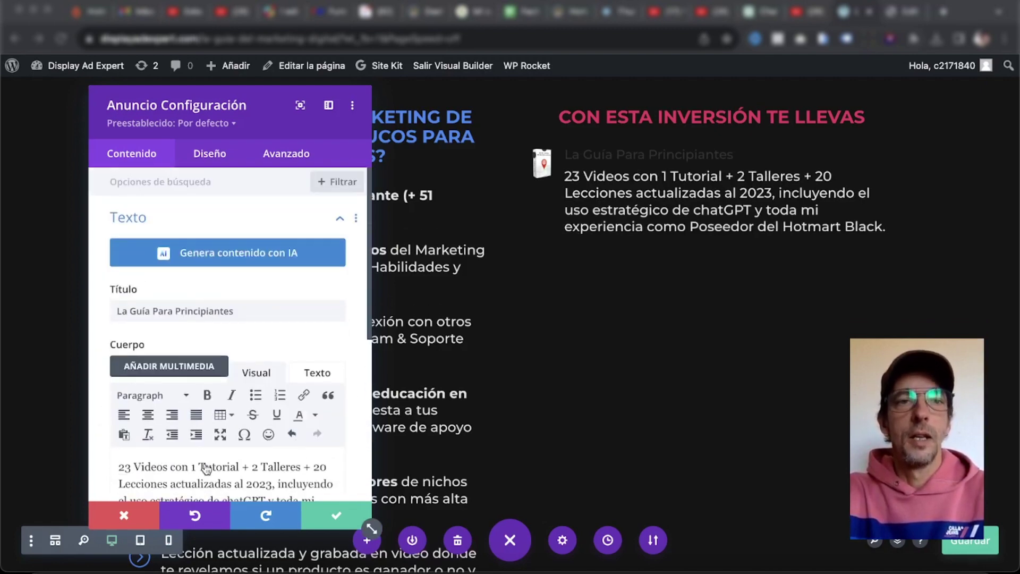
click(216, 154)
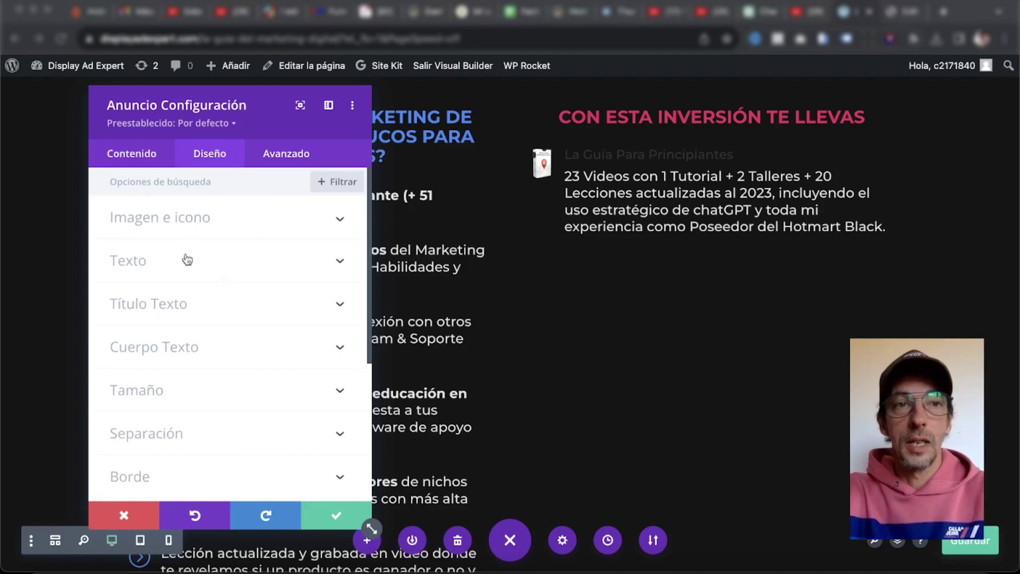
click(162, 306)
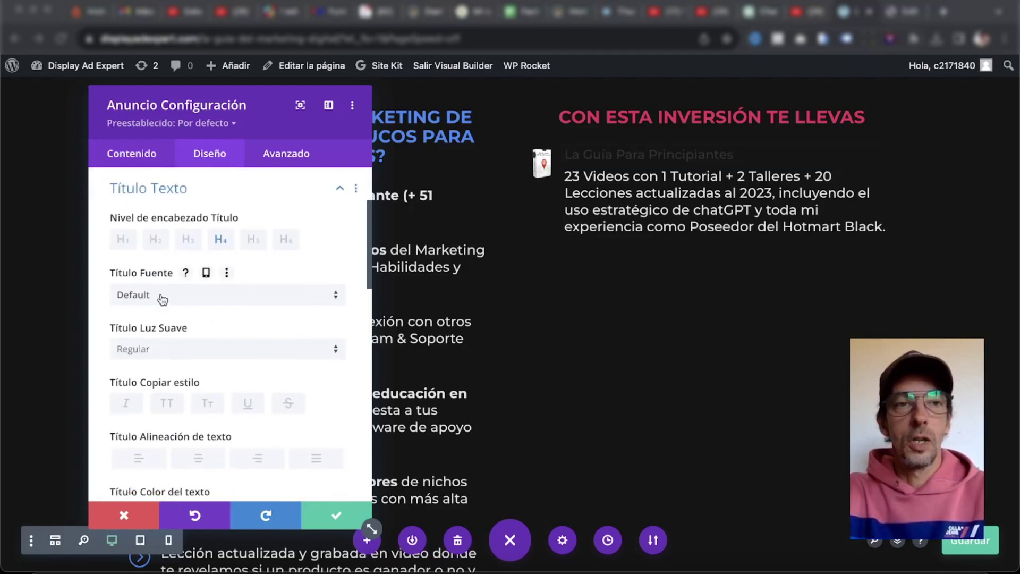
click(154, 295)
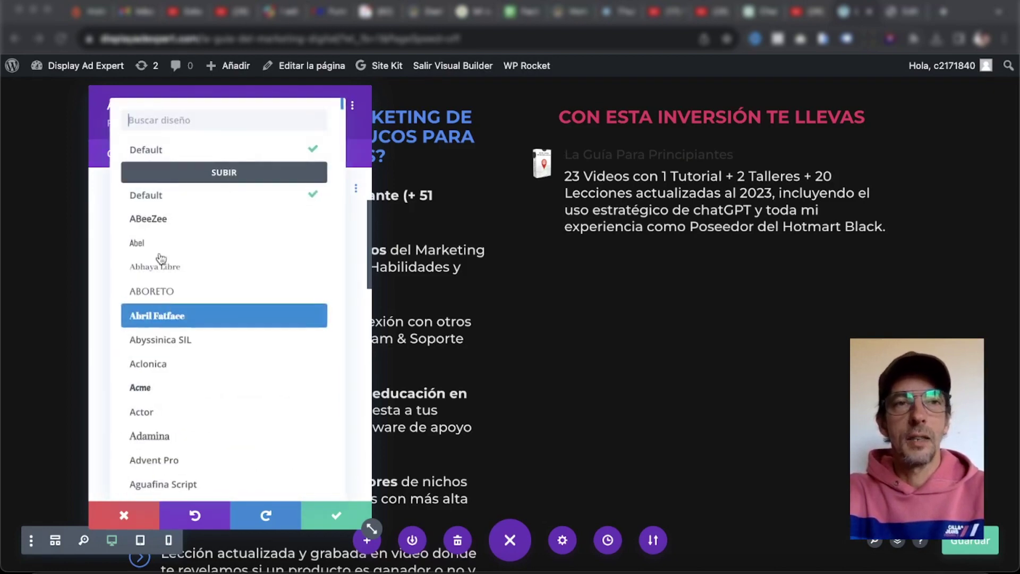
text(Montse)
click(164, 151)
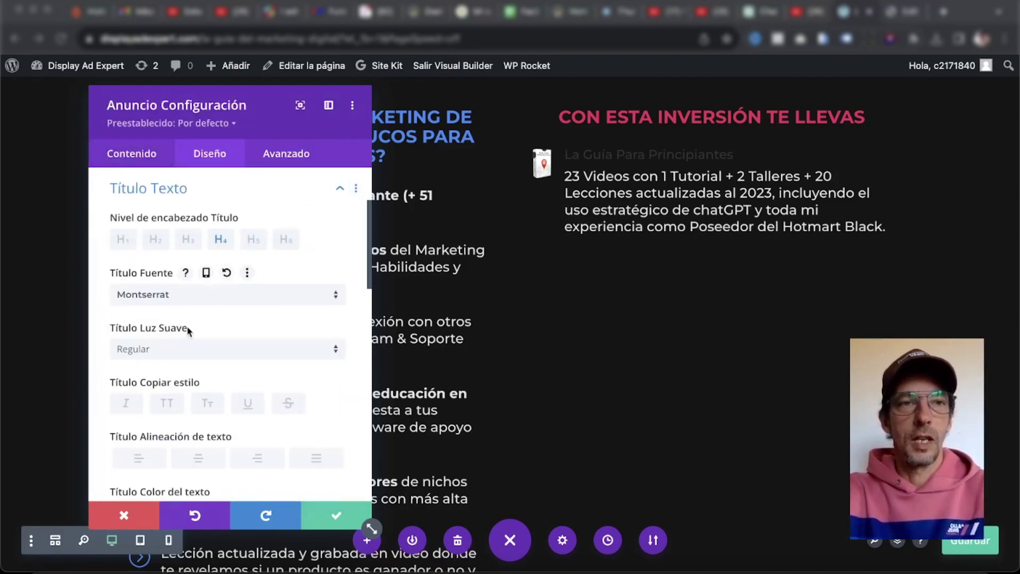
click(154, 349)
click(153, 431)
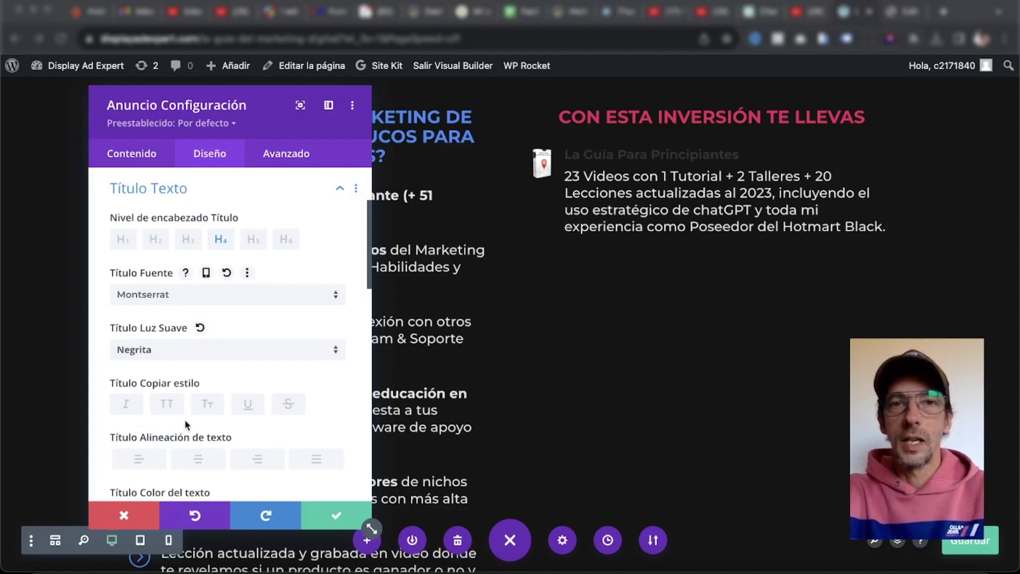
Set the module's title text color to the red #e02b20 and close its settings.
scroll(186, 426, down, 5)
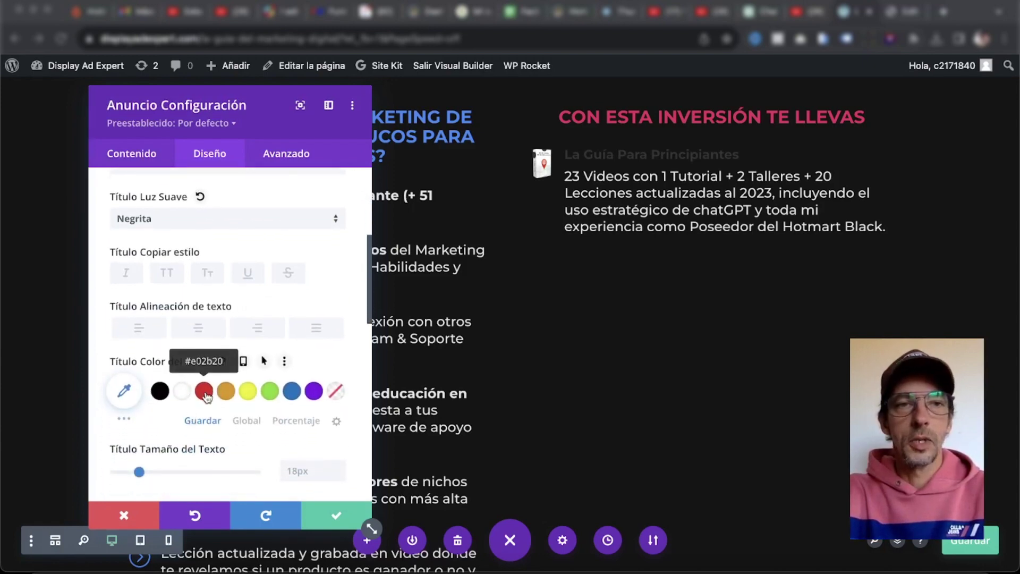
click(204, 391)
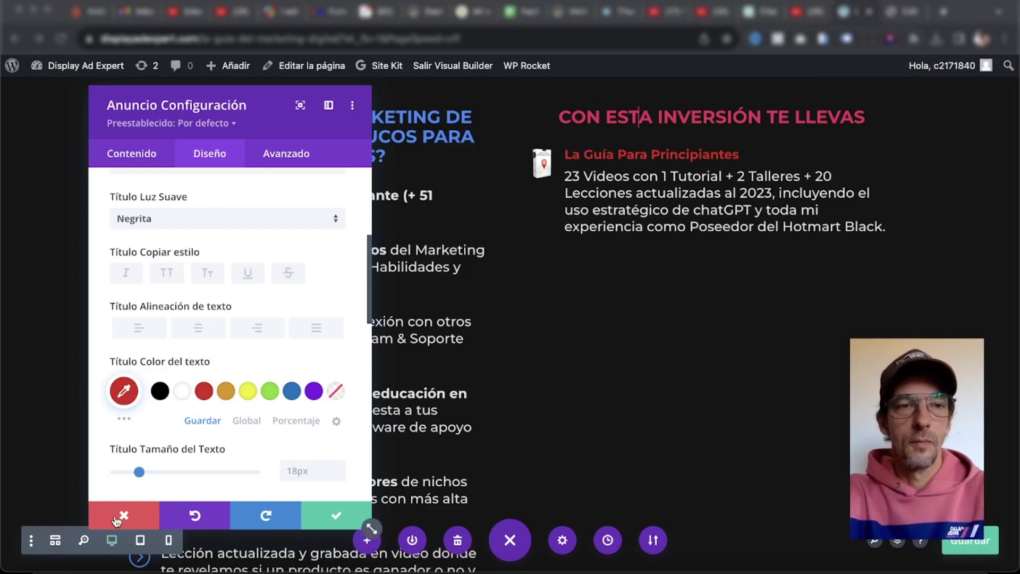
click(116, 520)
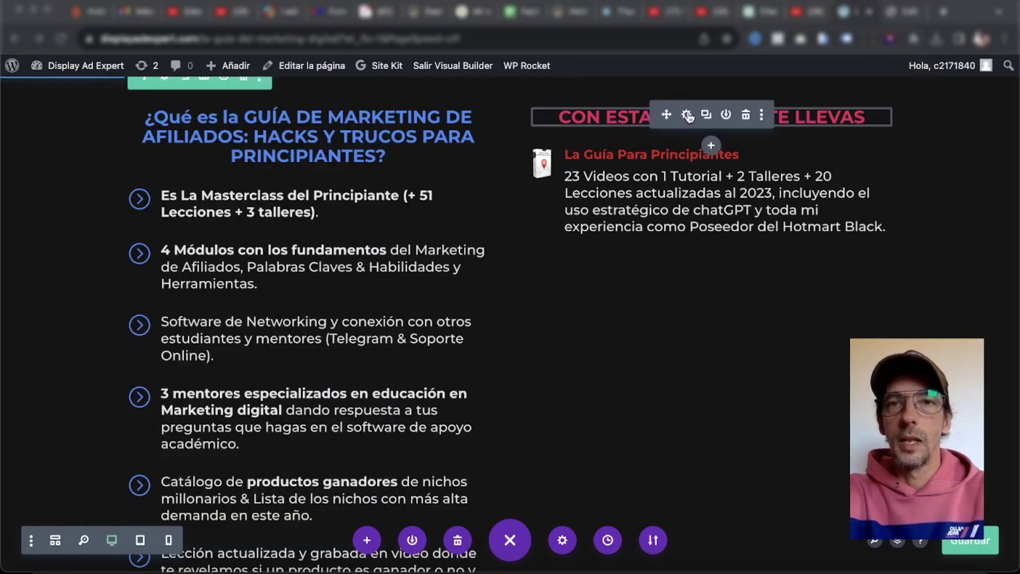
Copy the text color hex code from the "CON ESTA INVERSIÓN TE LLEVAS" headline's design settings and close them.
click(688, 115)
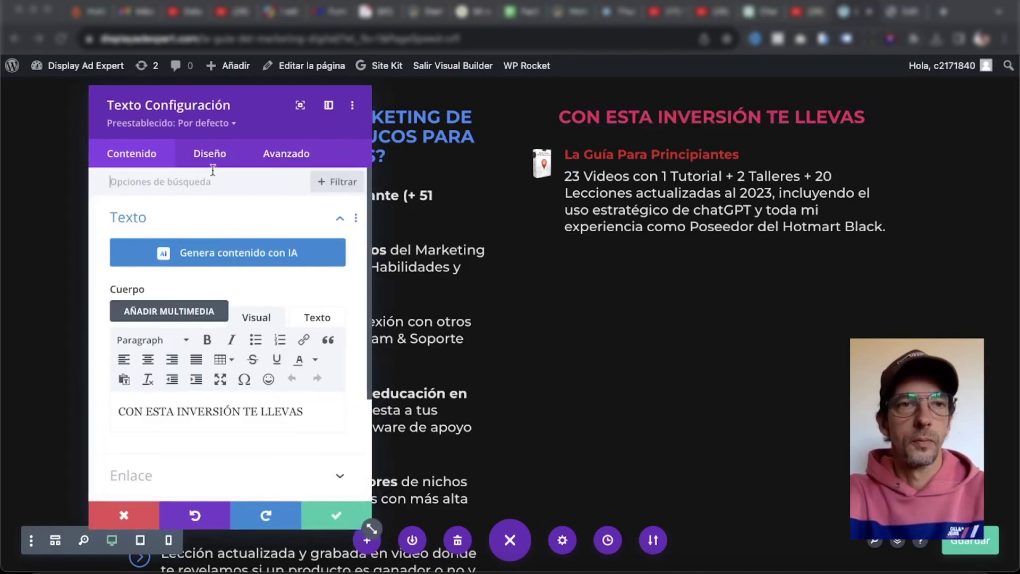
click(207, 155)
click(147, 223)
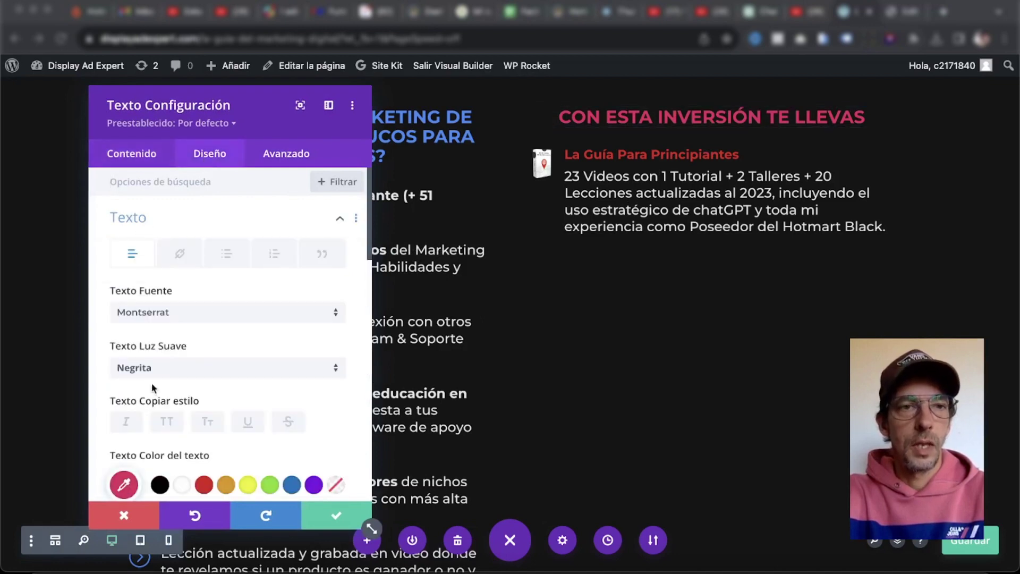
click(121, 478)
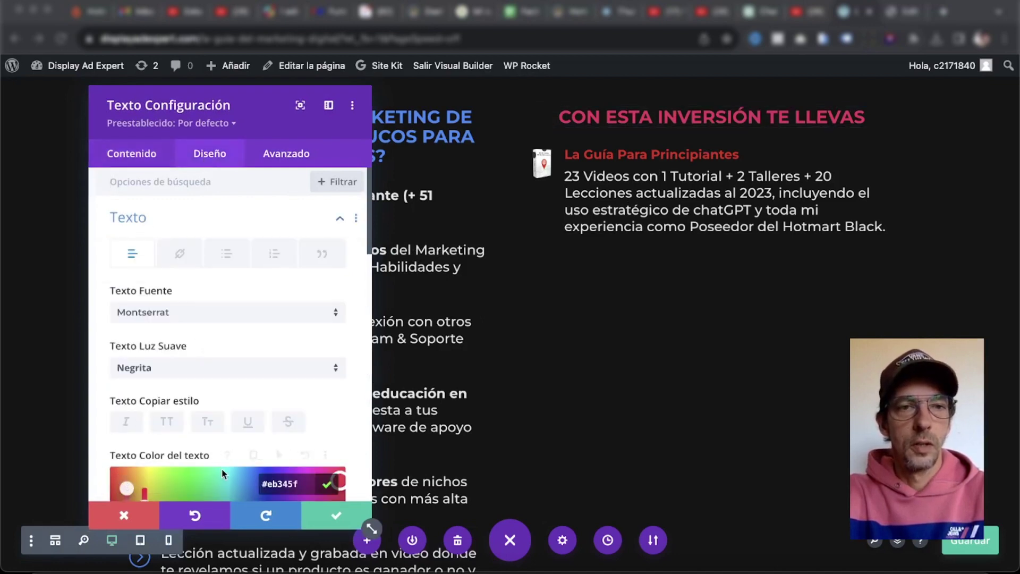
scroll(223, 473, down, 3)
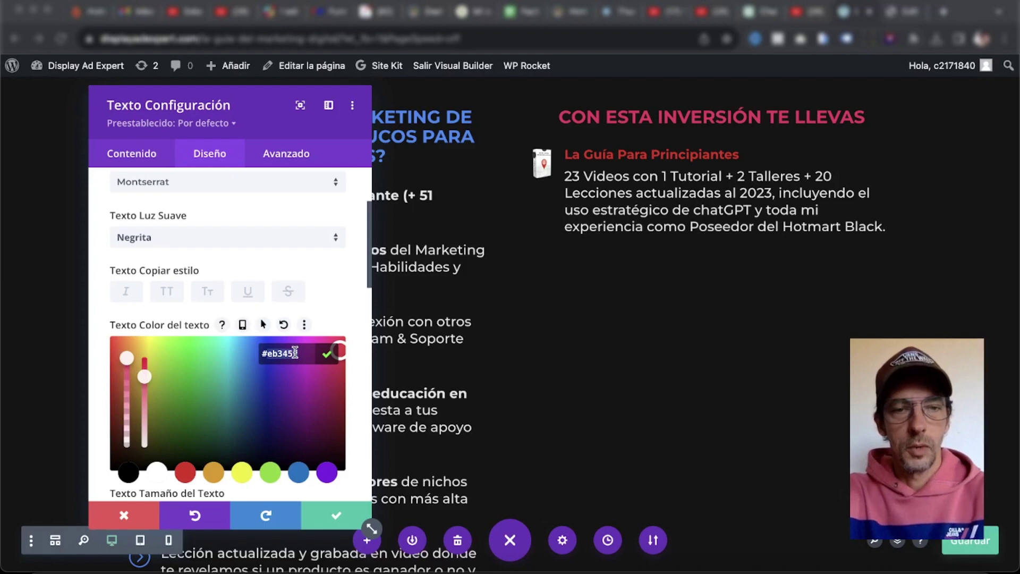
click(325, 525)
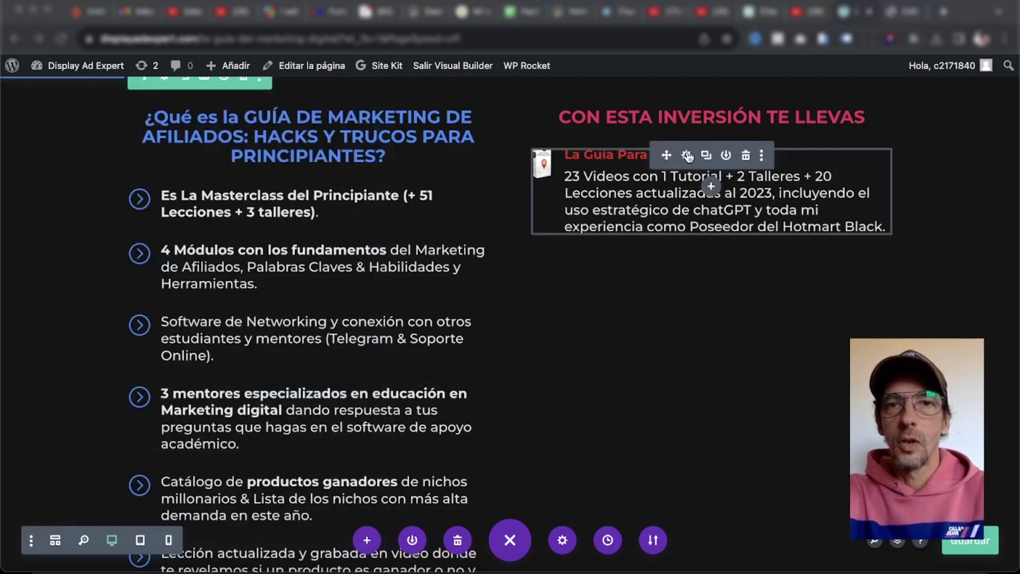
Set the Anuncio module's title text color to the hex code copied from the "CON ESTA INVERSIÓN TE LLEVAS" headline.
click(688, 155)
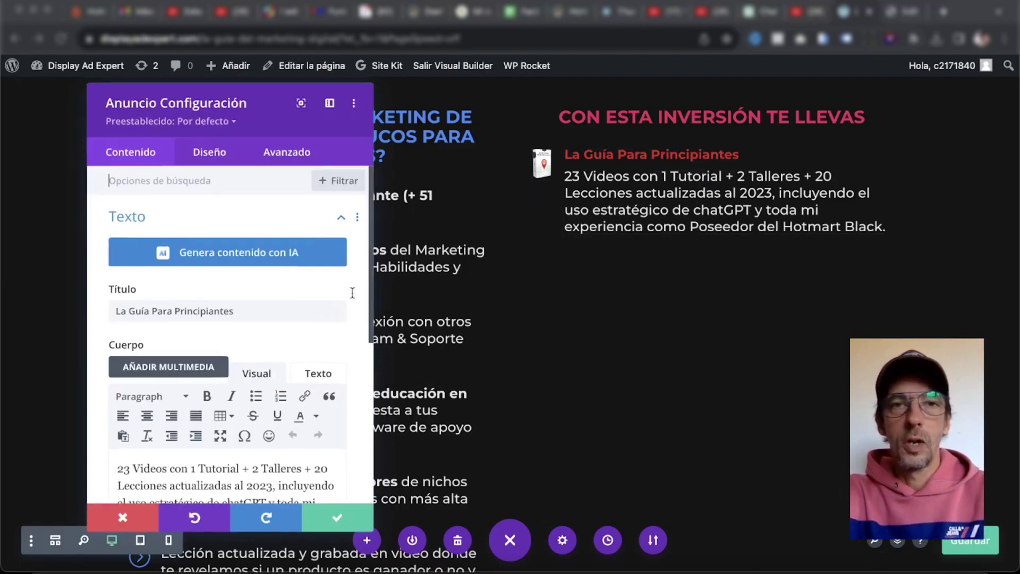
click(215, 155)
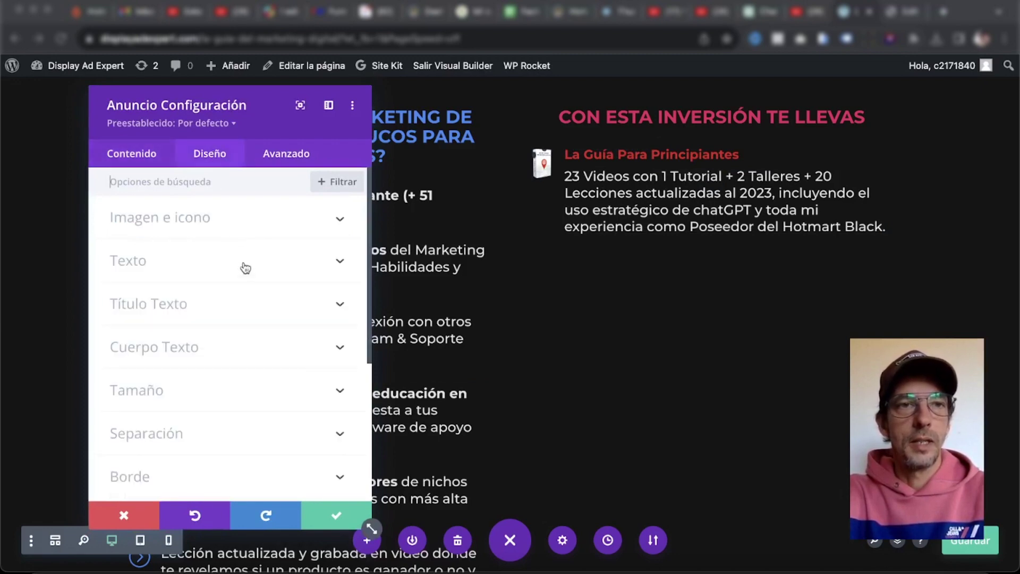
click(178, 306)
scroll(171, 364, down, 3)
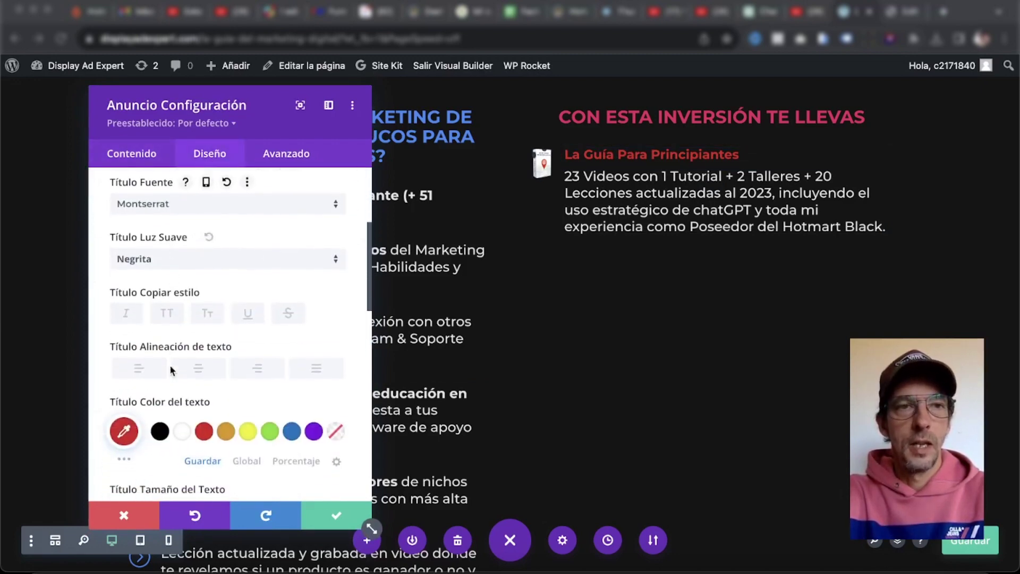
click(119, 415)
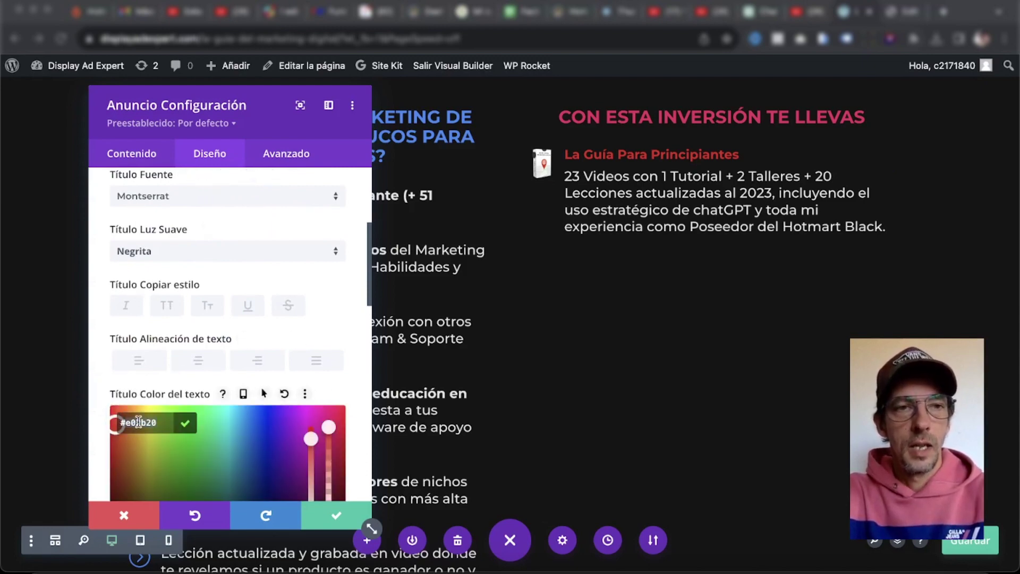
click(358, 378)
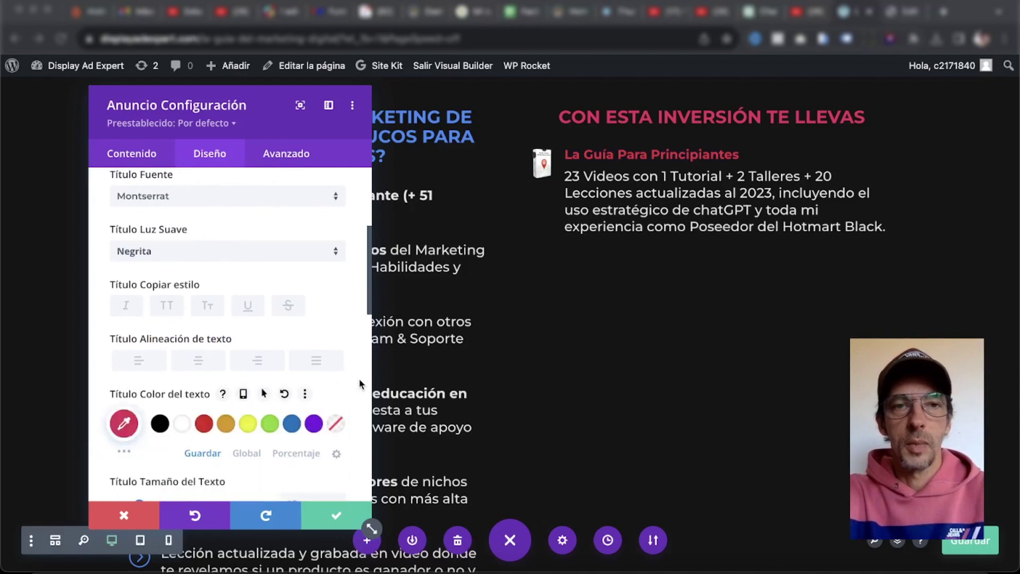
Set the Anuncio module's title text size to 19px.
scroll(351, 375, down, 5)
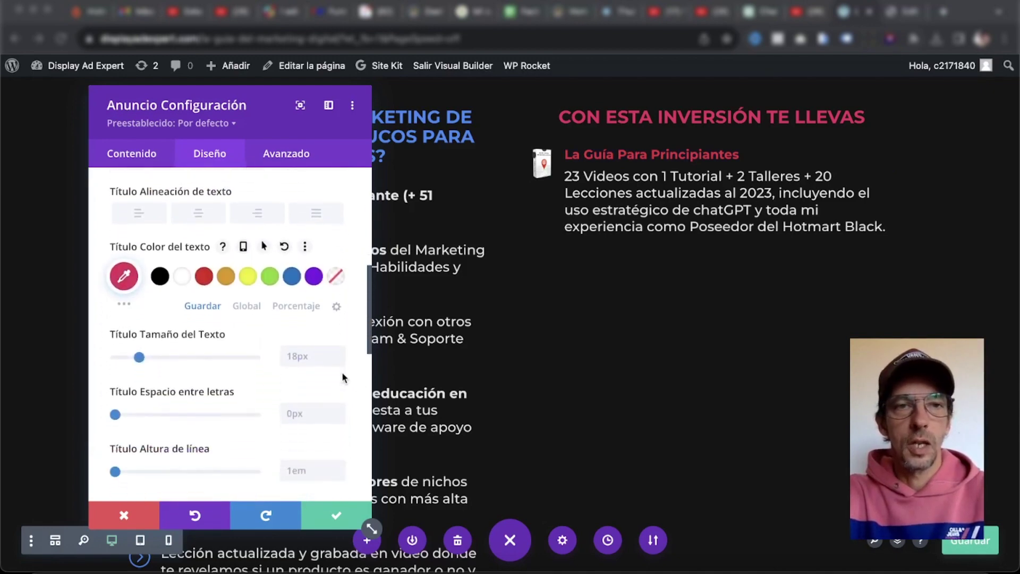
click(300, 353)
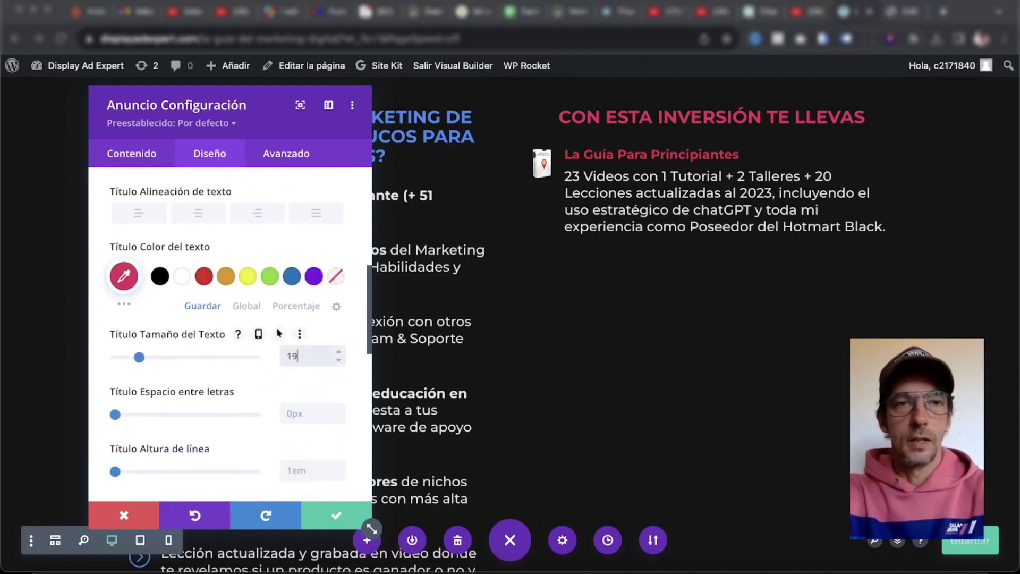
text(19px)
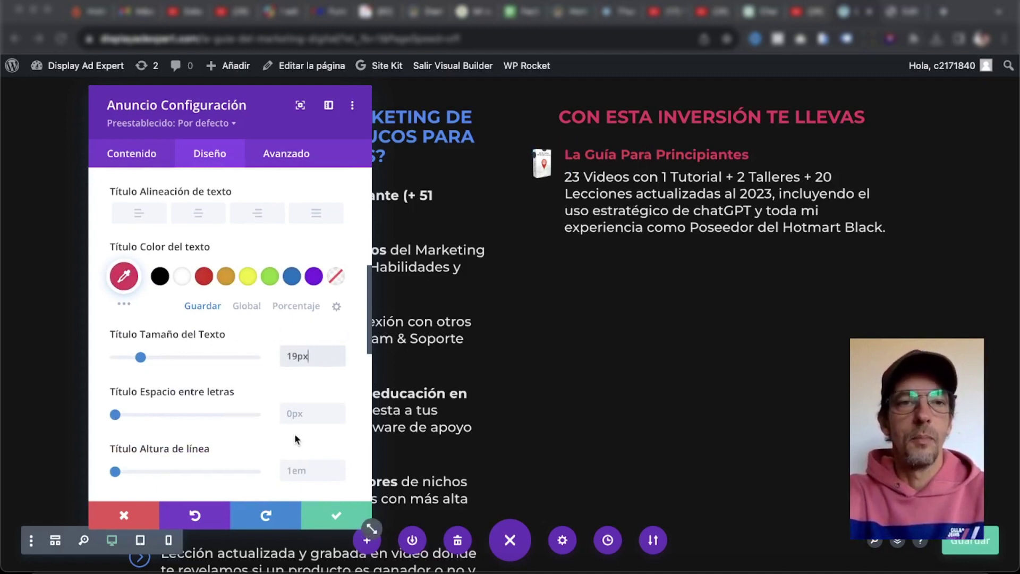
scroll(294, 434, down, 10)
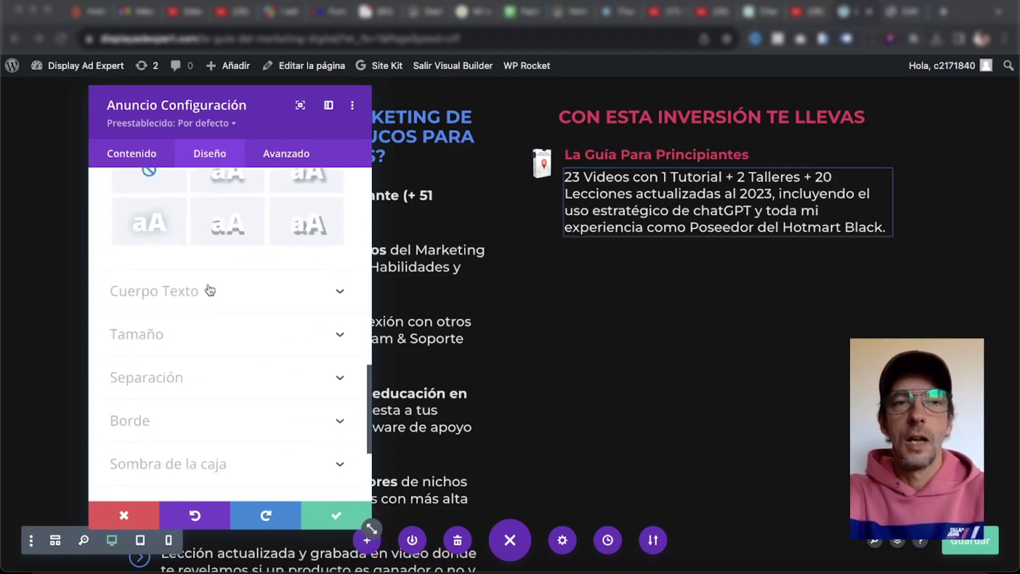
click(210, 291)
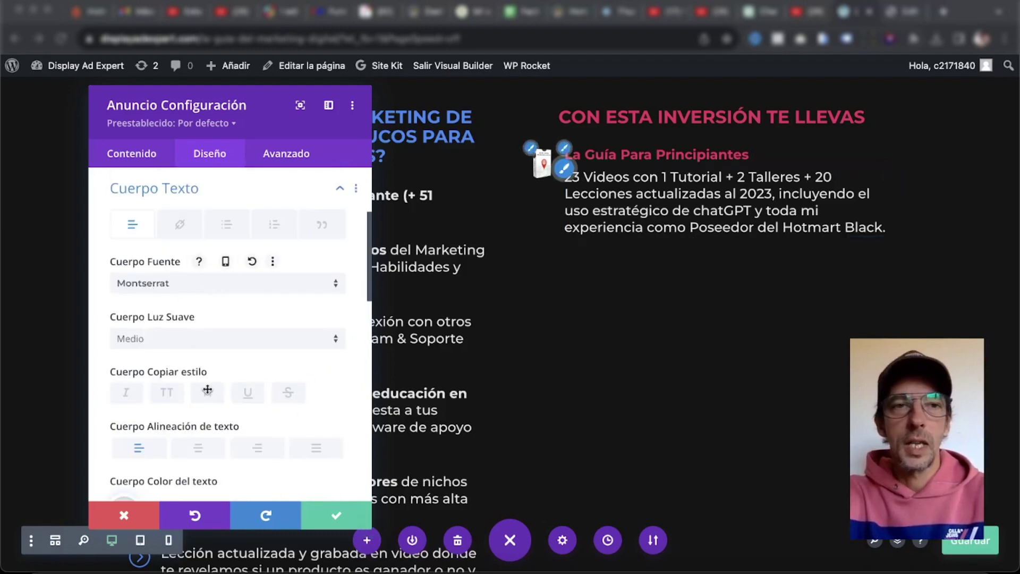
scroll(204, 386, down, 1)
scroll(204, 387, down, 2)
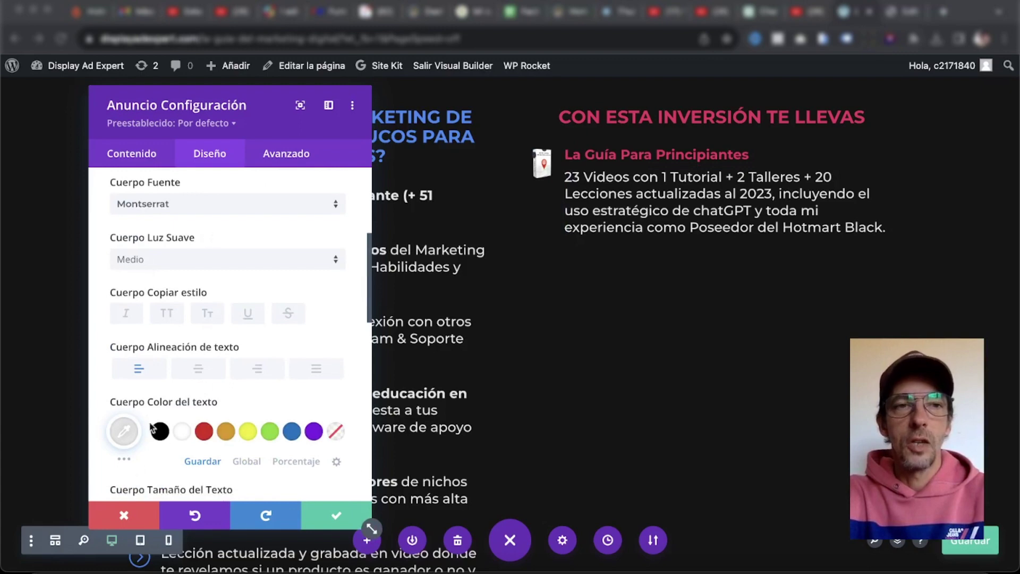
Set the Anuncio module's image width to 116px and save its settings.
scroll(325, 359, up, 8)
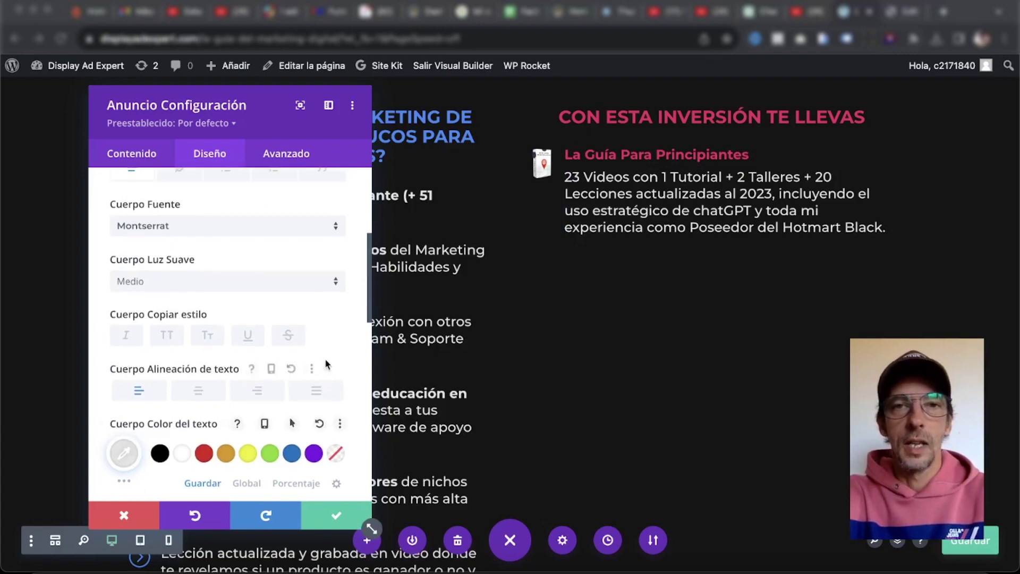
click(222, 219)
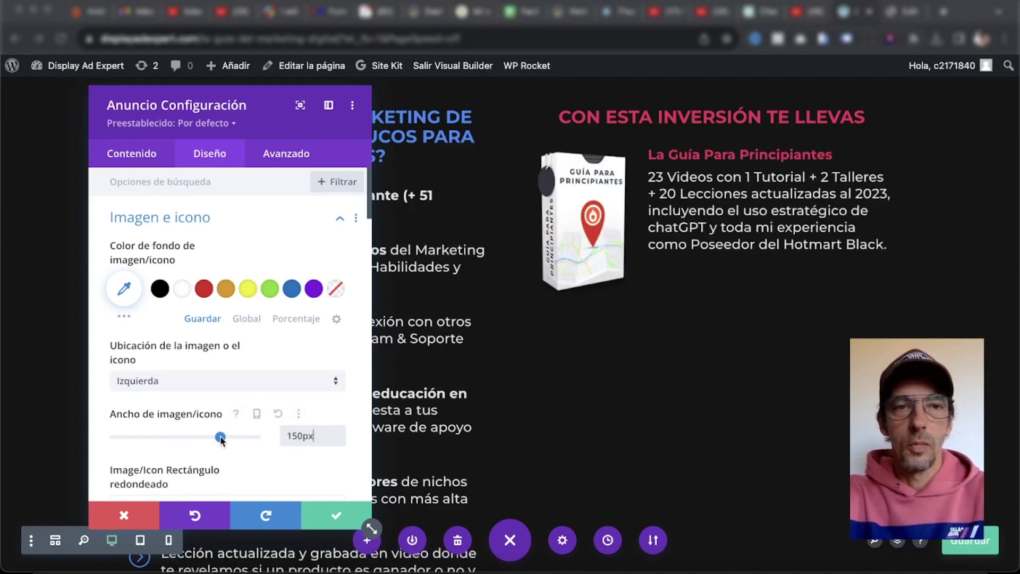
drag(220, 437, 198, 438)
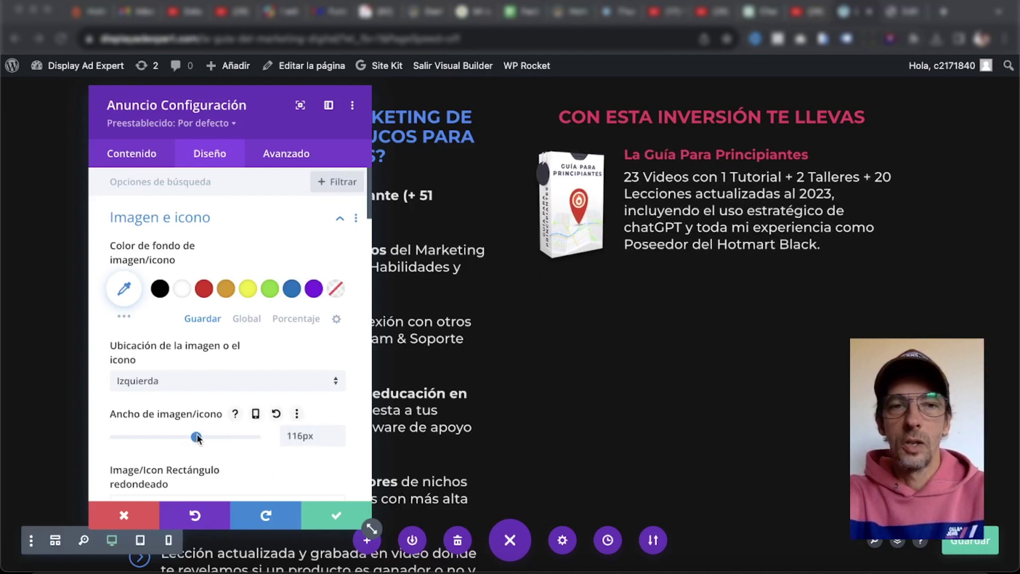
click(321, 525)
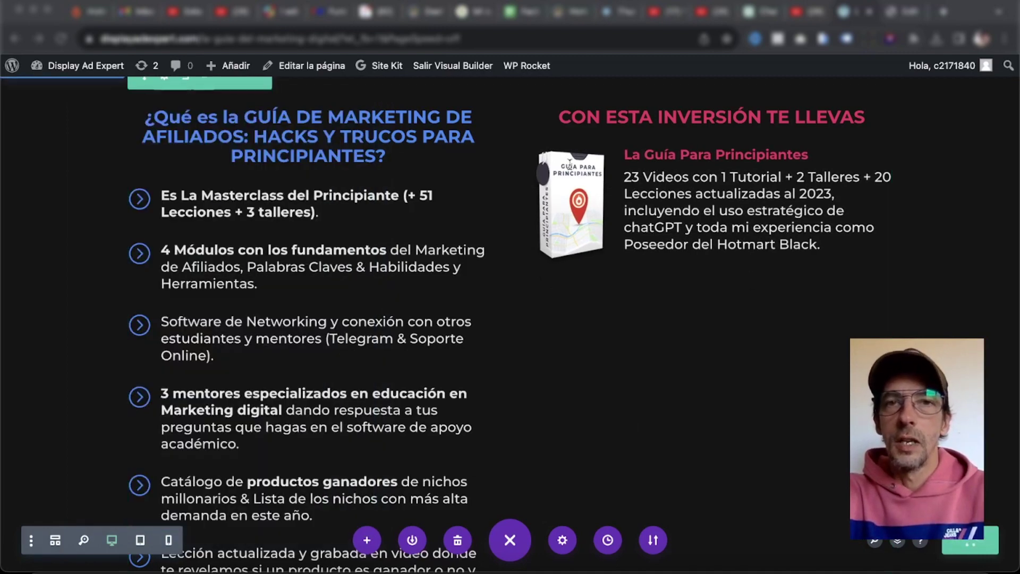
Duplicate the "La Guía Para Principiantes" module in the dark section's product column.
mouse_move(578, 176)
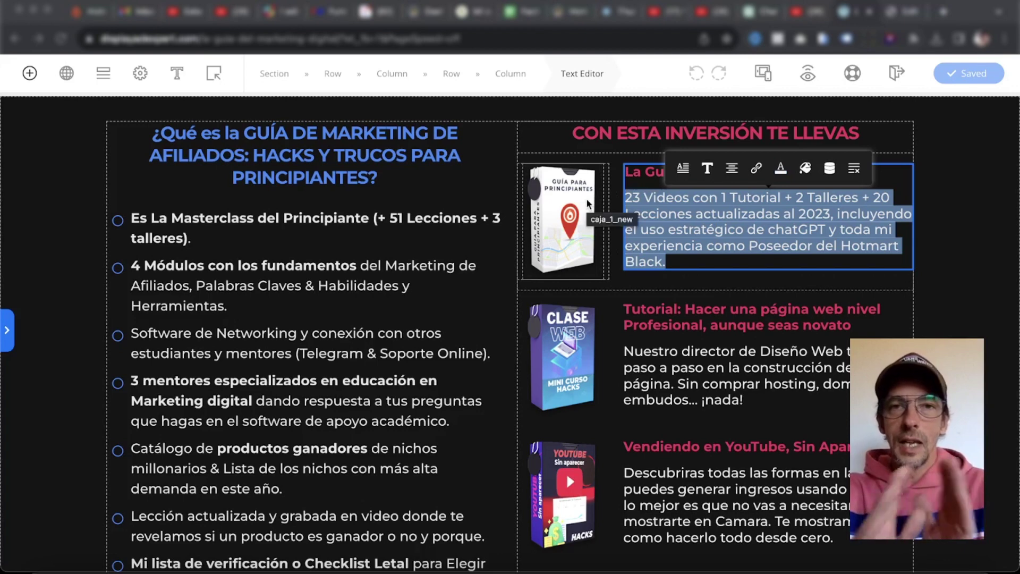
click(963, 220)
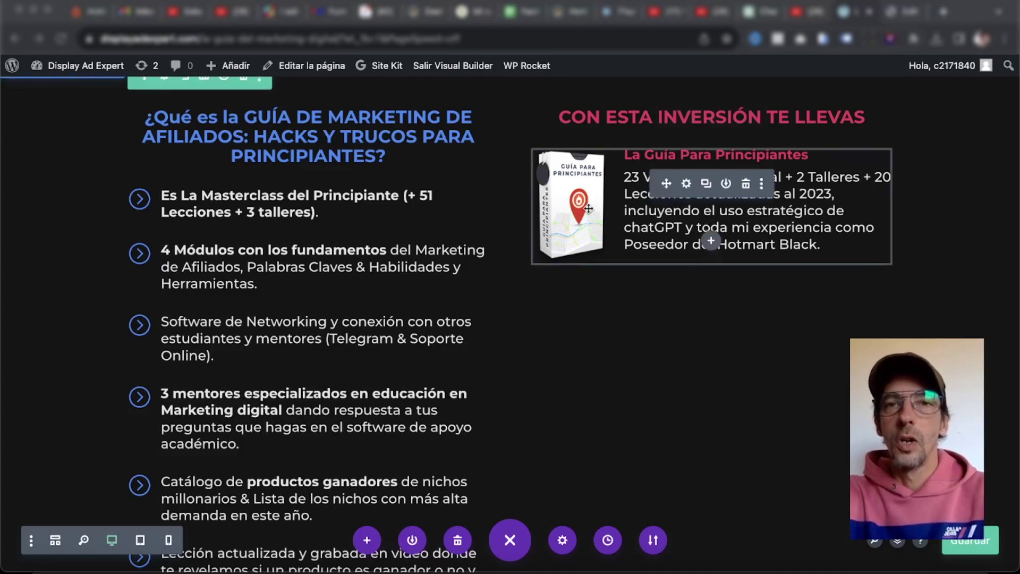
click(707, 185)
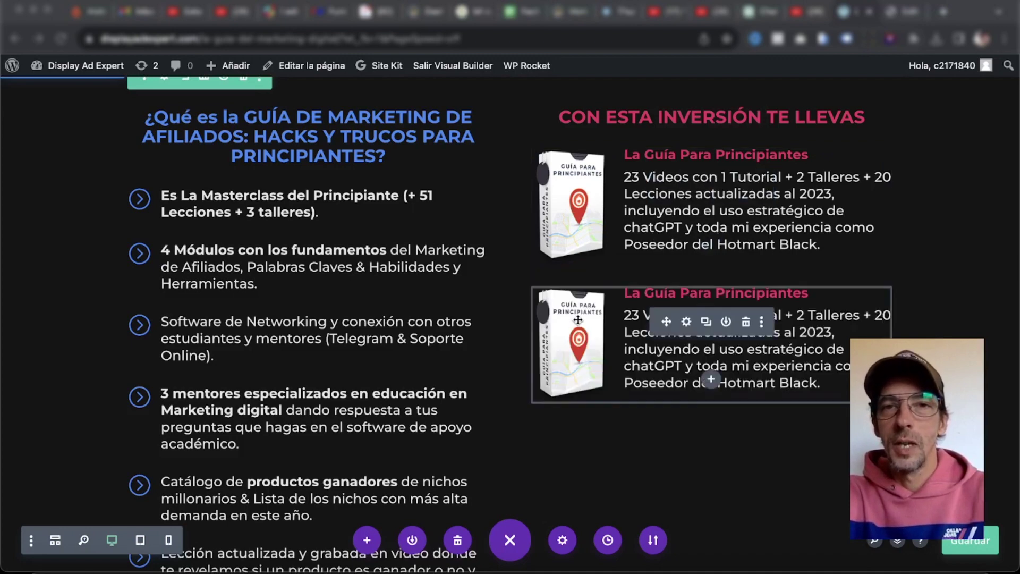
Replace the duplicated module's image with the "Clase Web Mini Curso Hacks" box from the media library.
click(688, 321)
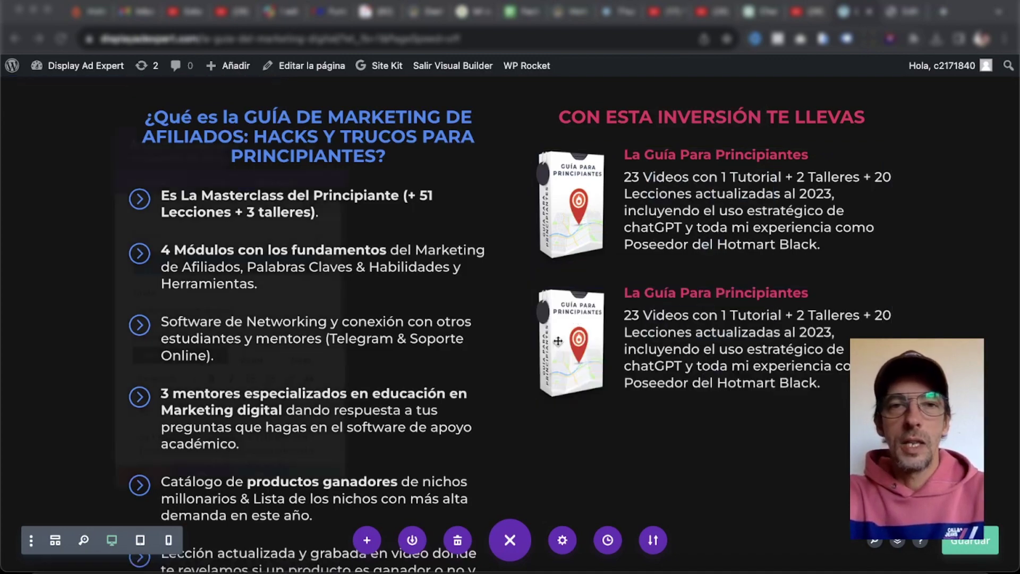
scroll(281, 352, down, 5)
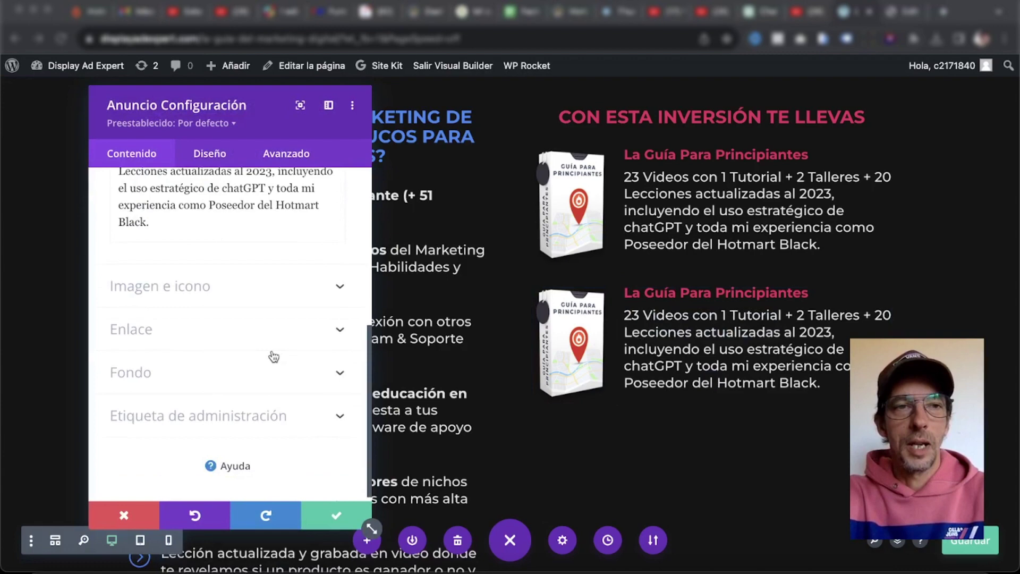
click(222, 286)
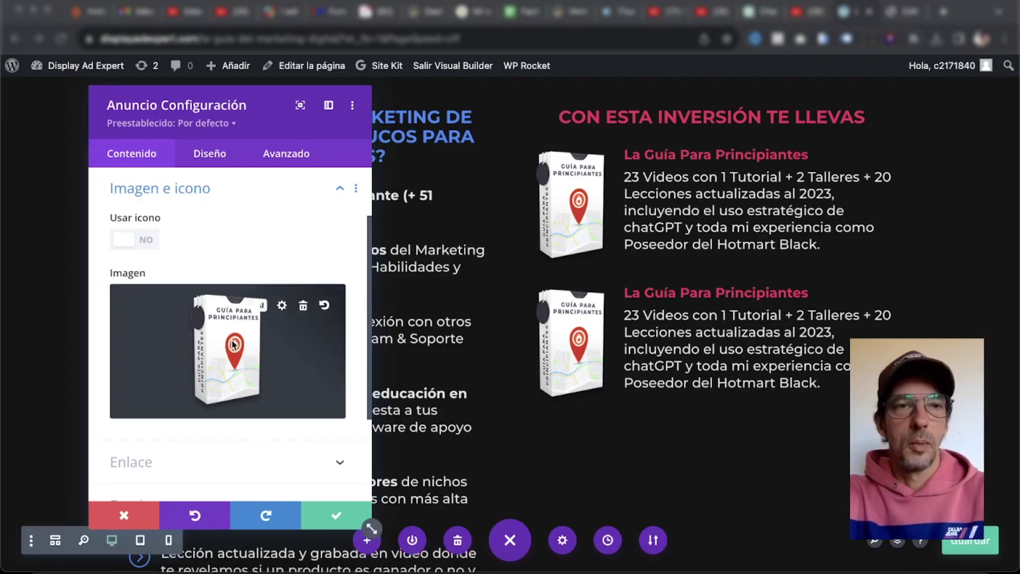
click(231, 321)
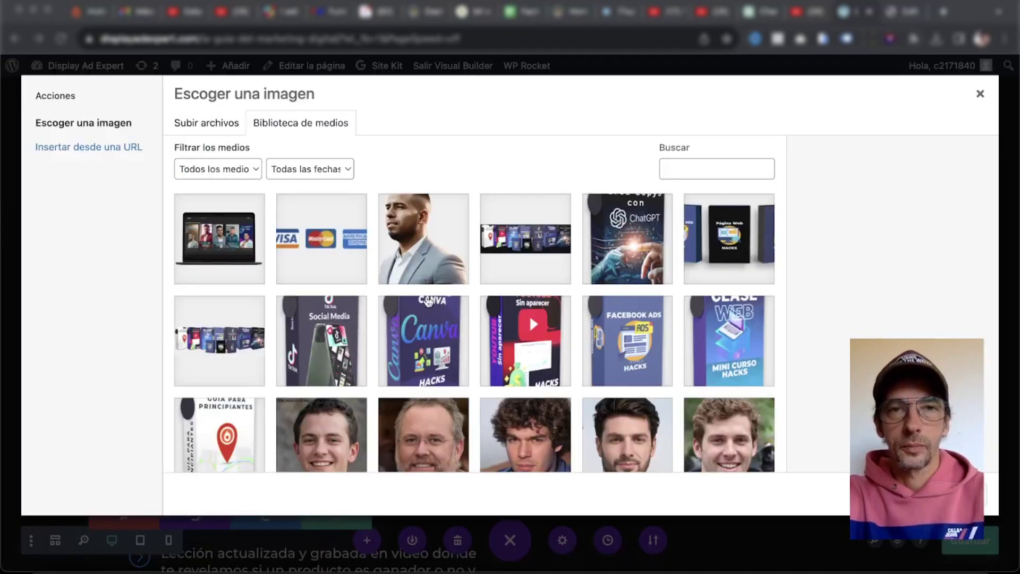
click(740, 340)
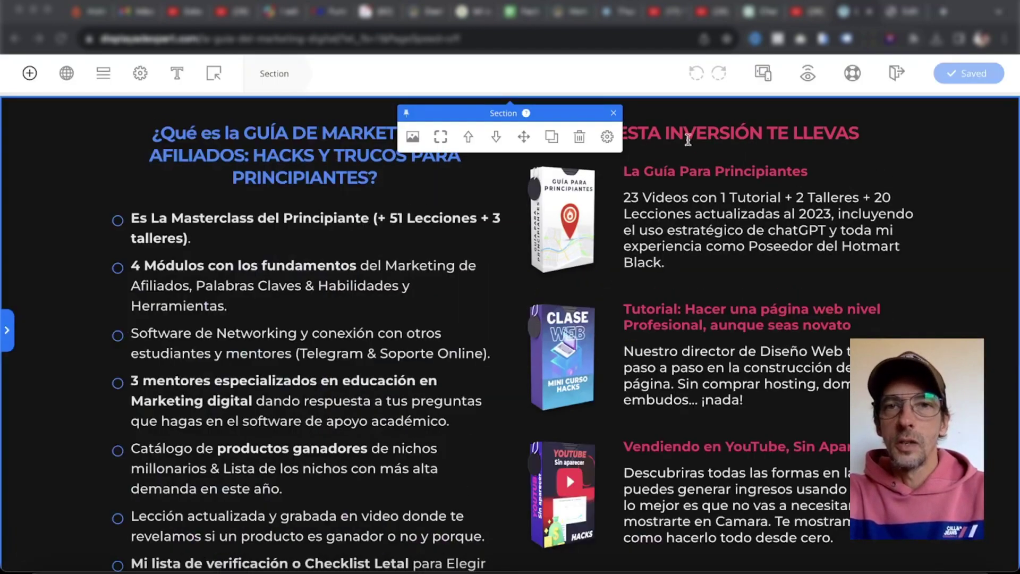
Copy the title "Tutorial: Hacer una página web nivel Profesional, aunque seas novato" from the original page and replace the duplicated module's title with it.
click(647, 307)
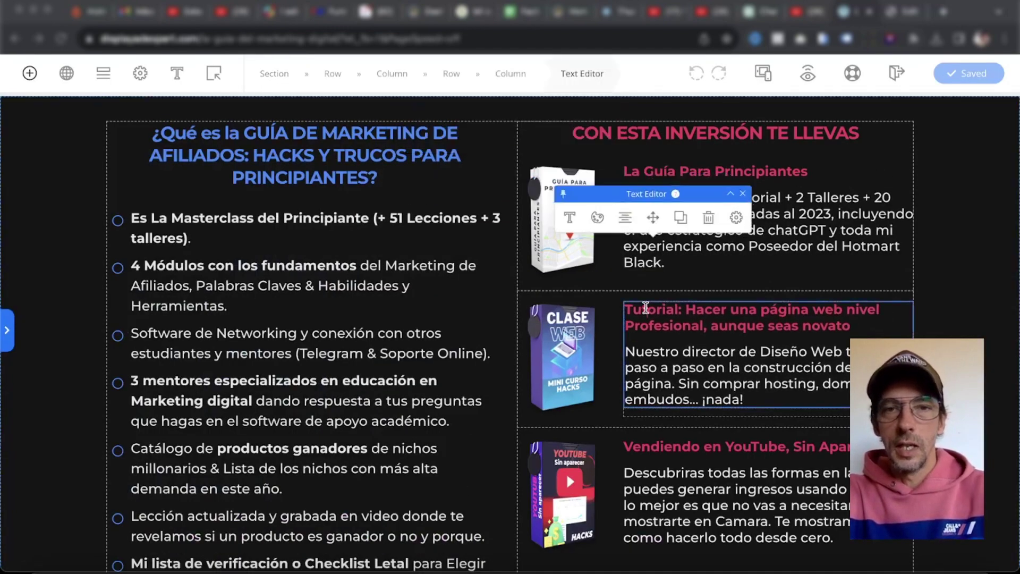
drag(856, 325, 622, 310)
key(super+c)
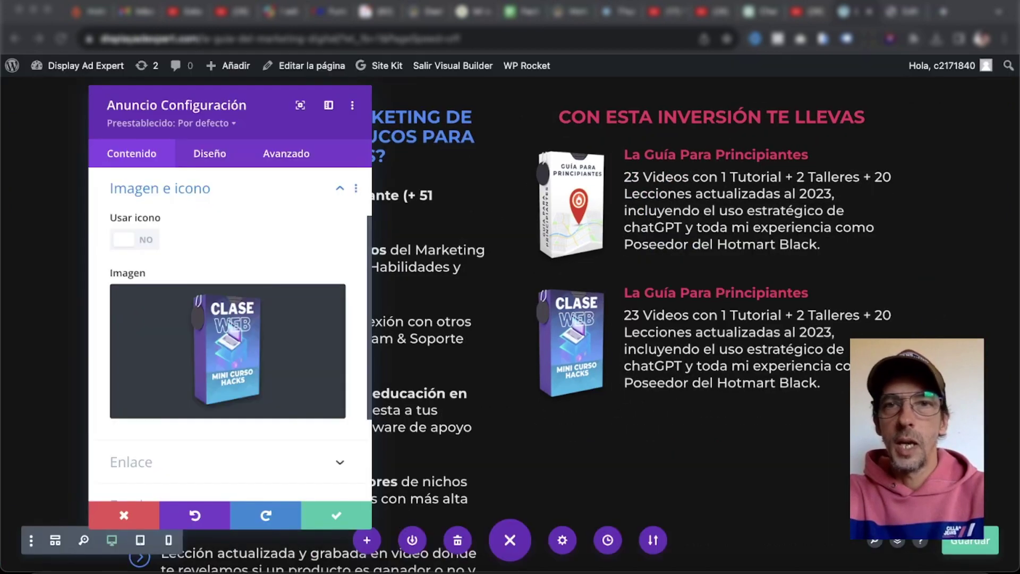
scroll(241, 301, down, 3)
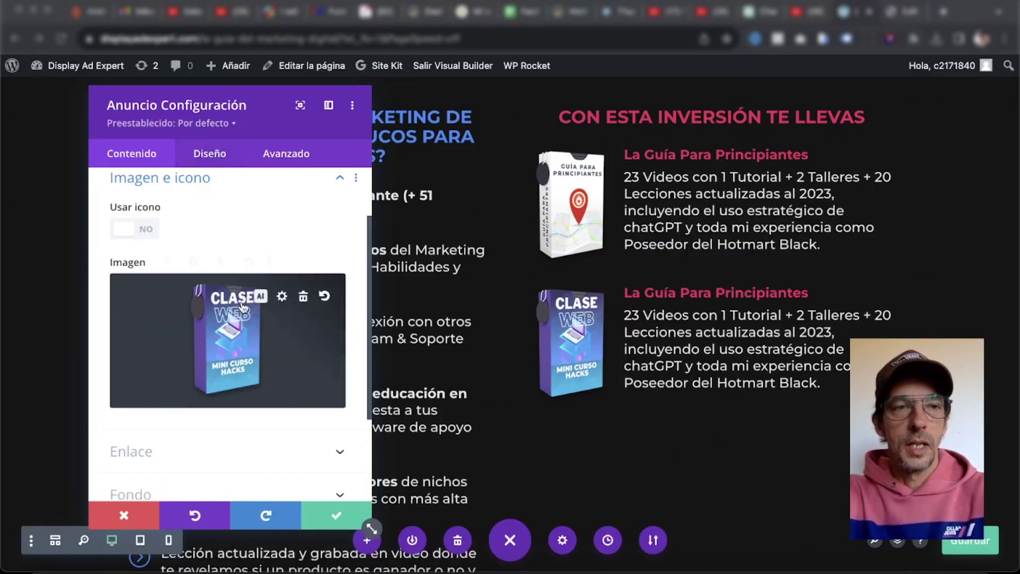
scroll(242, 301, up, 5)
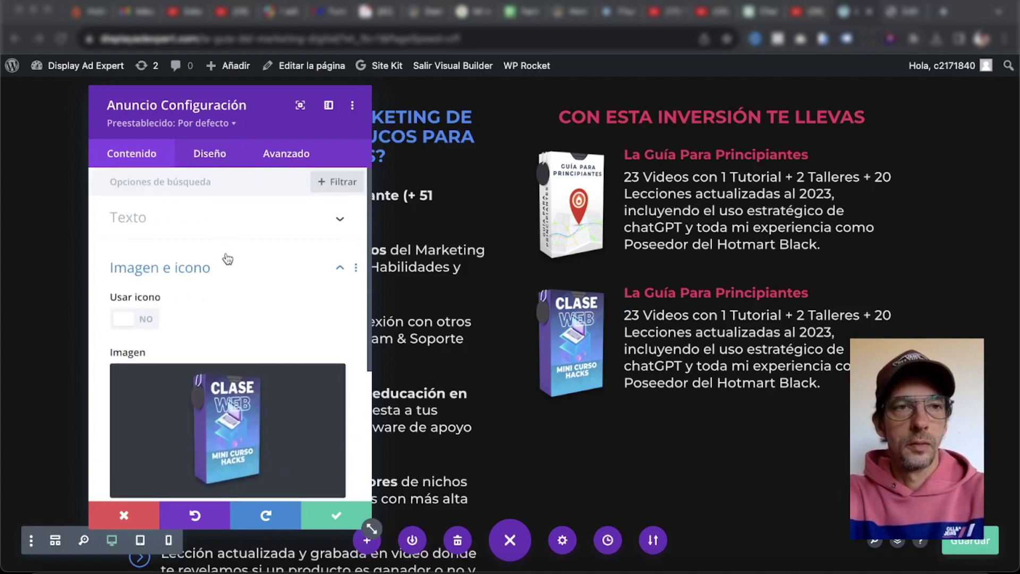
click(215, 222)
scroll(234, 276, down, 1)
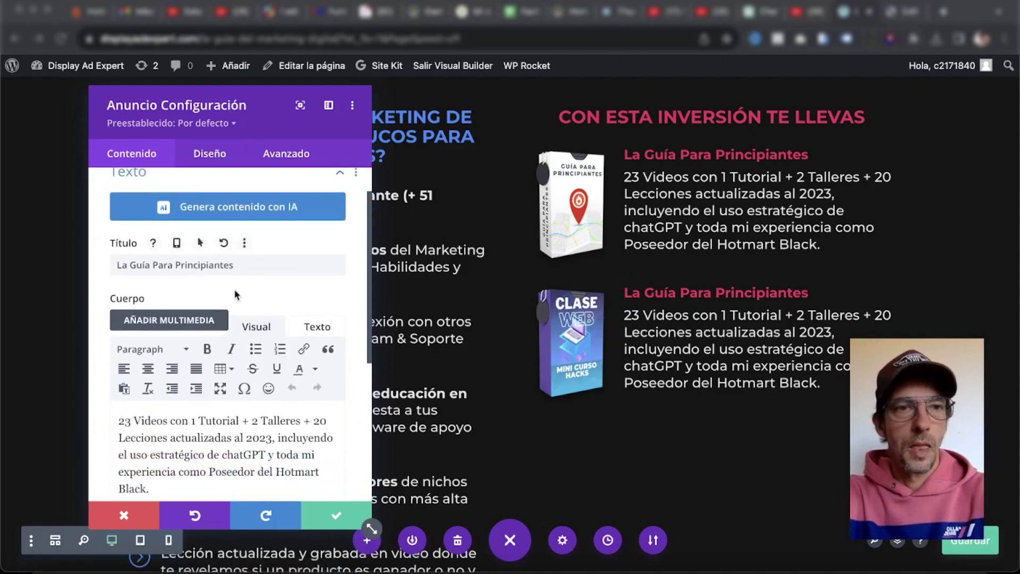
drag(247, 265, 102, 266)
key(super+v)
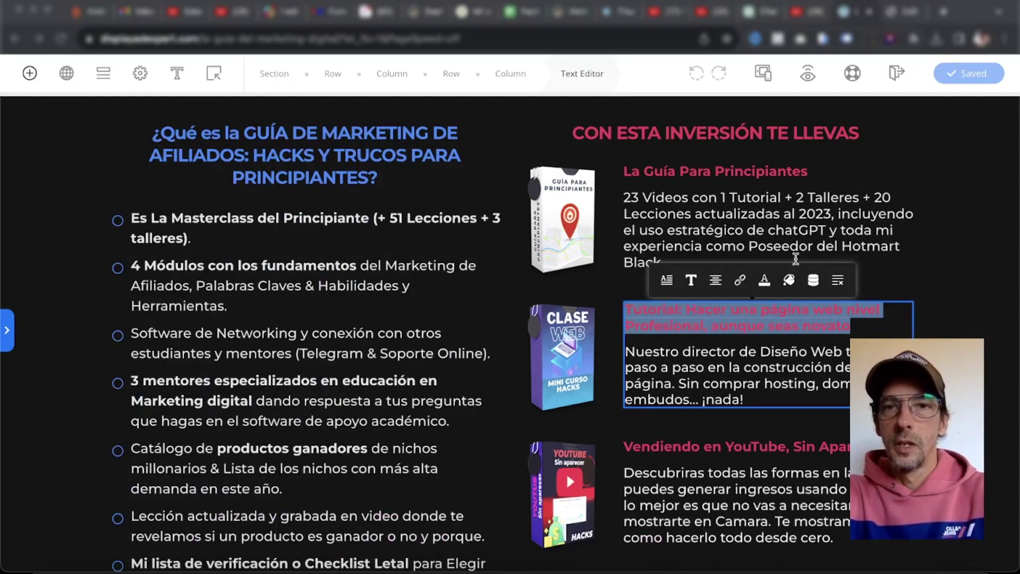
Copy the "Nuestro director de Diseño Web" description from the original page, replace the duplicated module's body text with it and save the settings.
click(744, 399)
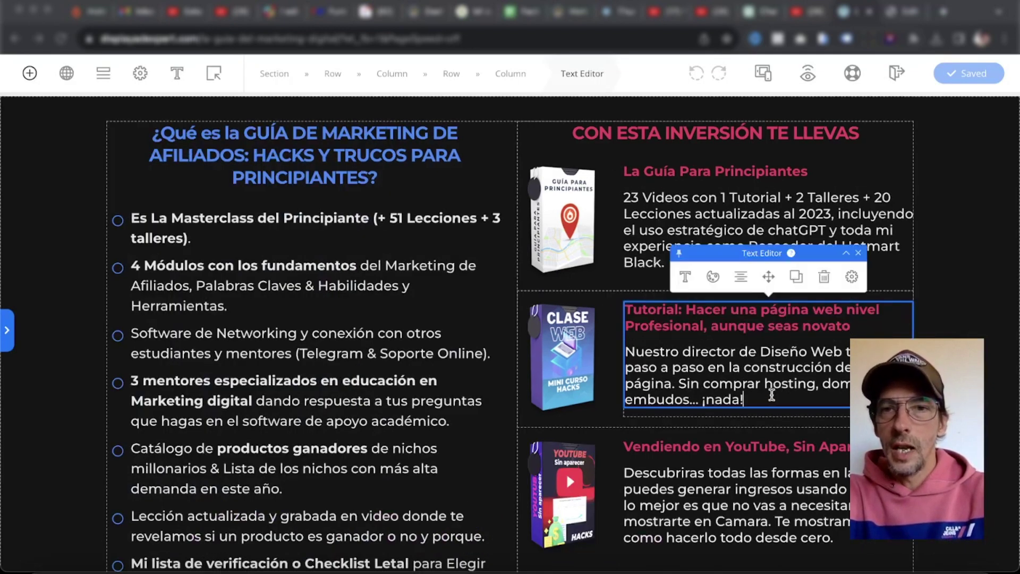
drag(744, 399, 618, 351)
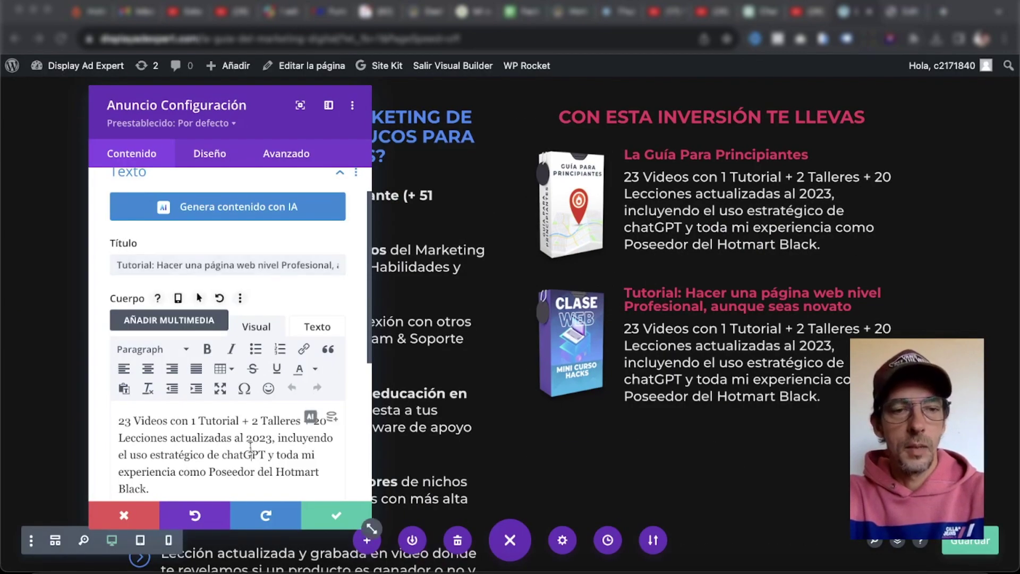
key(super+a)
text(Nuestro director de Diseño Web te guiará paso a paso en la construcción de tu página. Sin comprar hosting, dominio, embudos... ¡nada!)
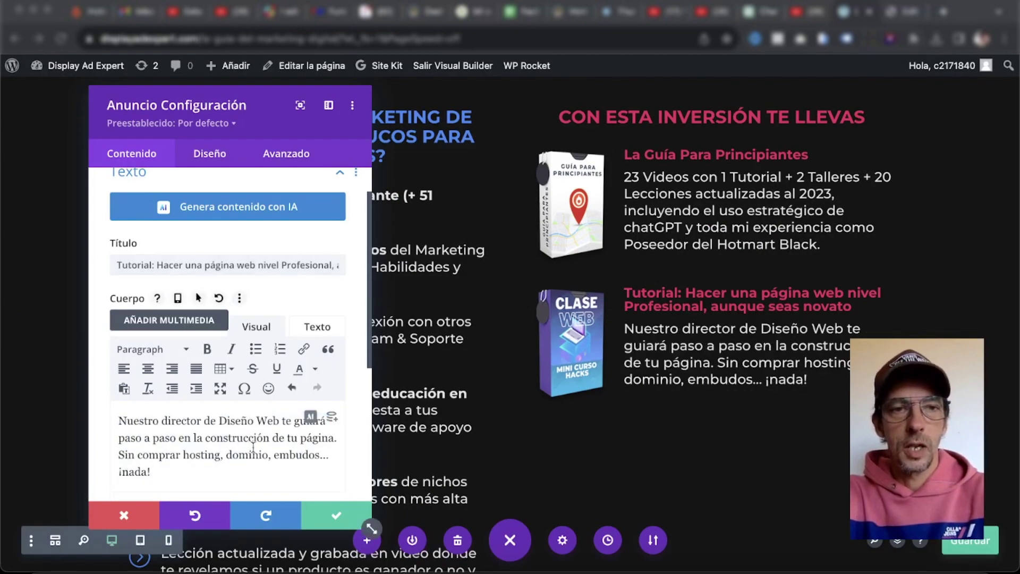
click(336, 515)
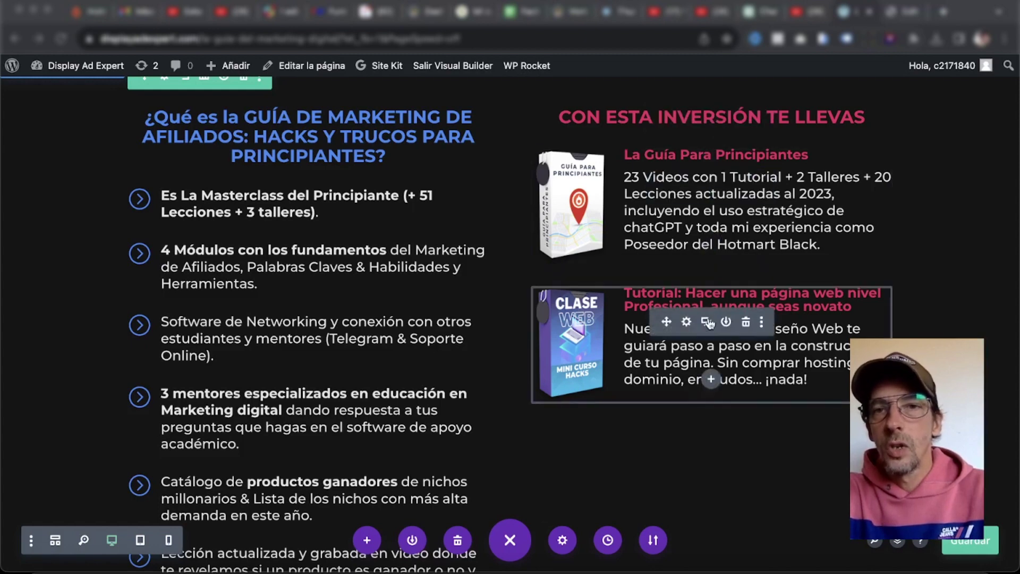
Duplicate the "Tutorial: Hacer una página web" module below itself.
click(707, 322)
scroll(728, 409, down, 3)
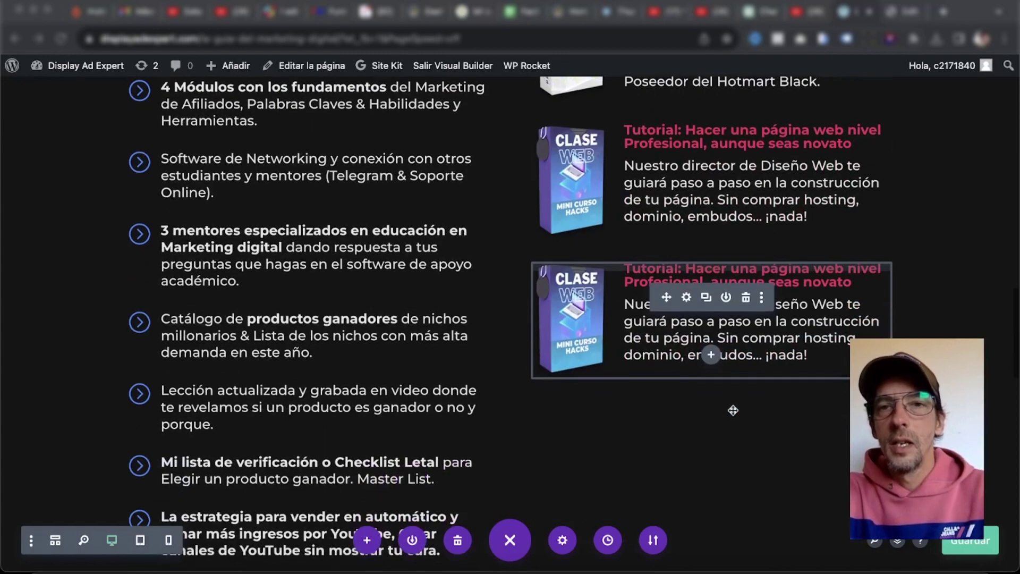